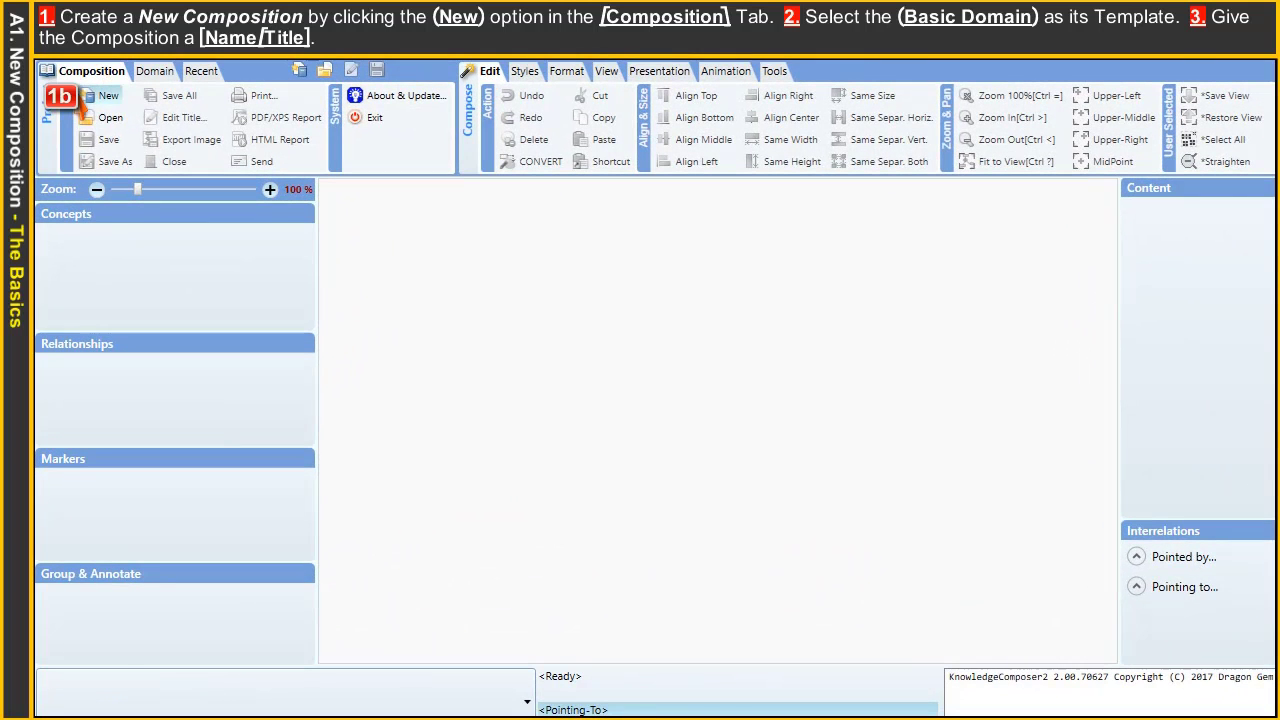
Step: Create a new composition from the Basic Domain and title it "Fathers of Sci-Fi"
{"action": "left_click", "coordinate": [84, 104]}
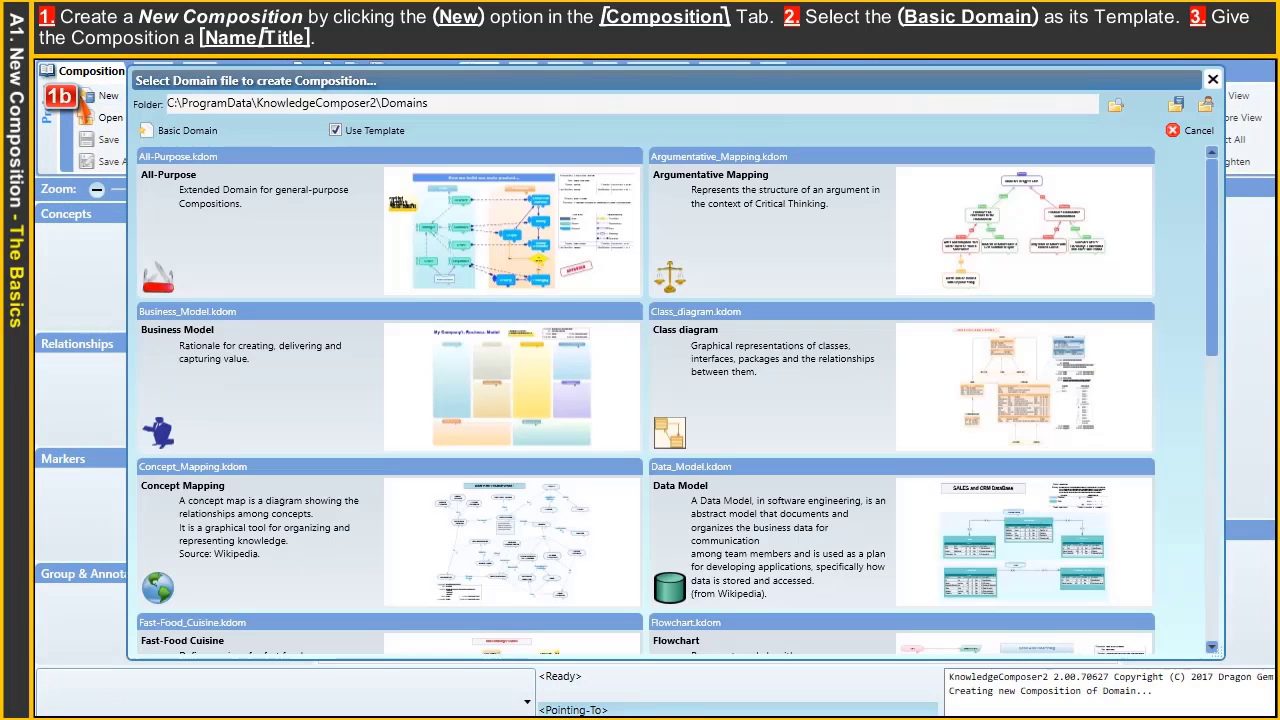
{"action": "left_click", "coordinate": [172, 141]}
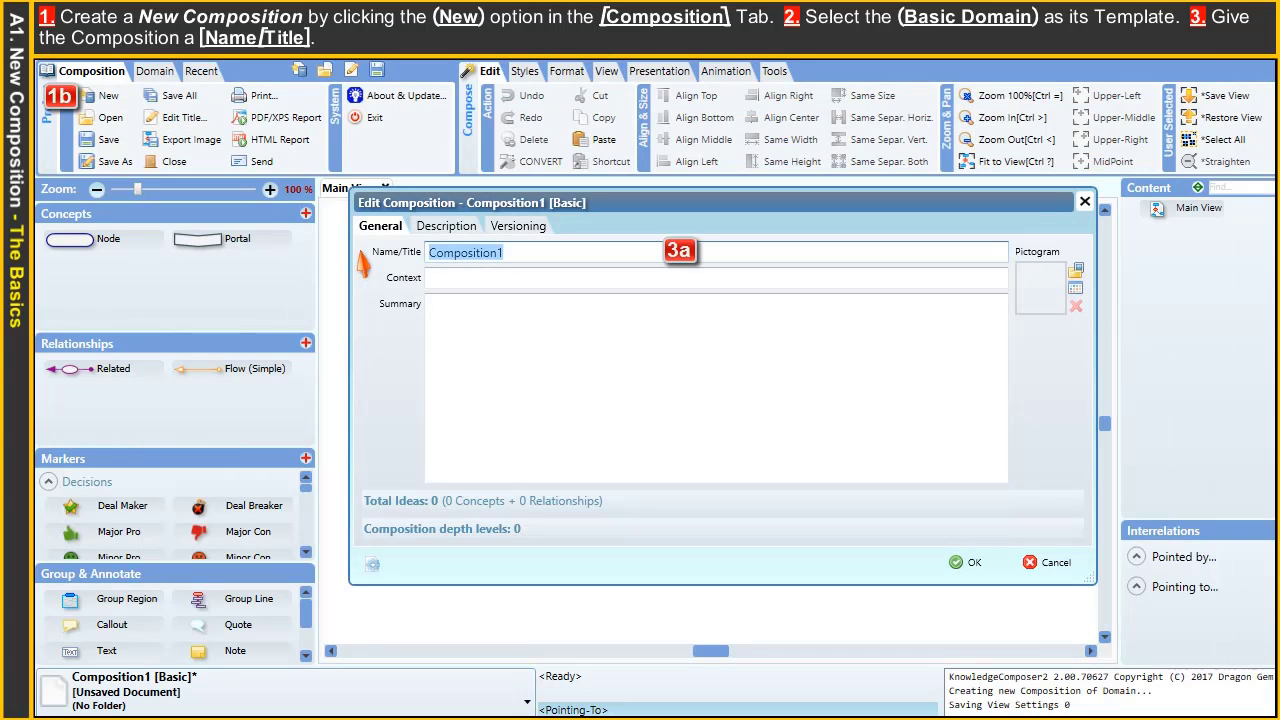
{"action": "type", "text": "Fathers of Sci-Fi"}
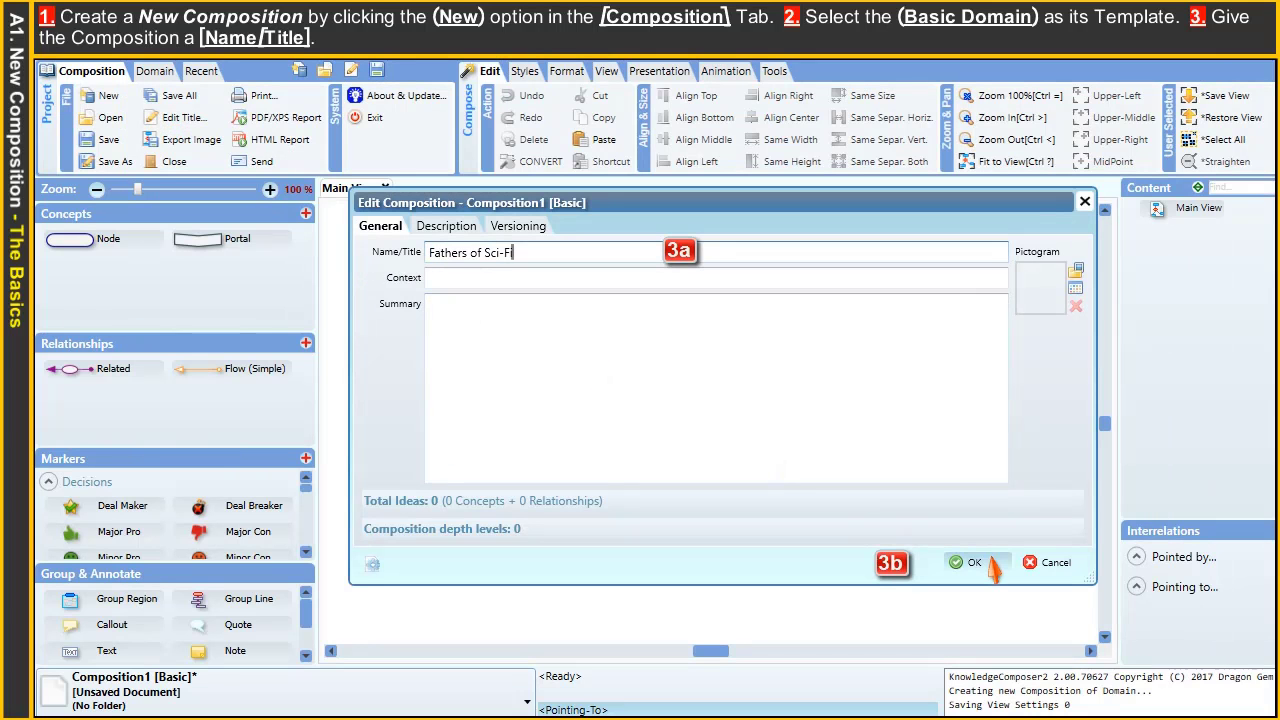
{"action": "left_click", "coordinate": [993, 564]}
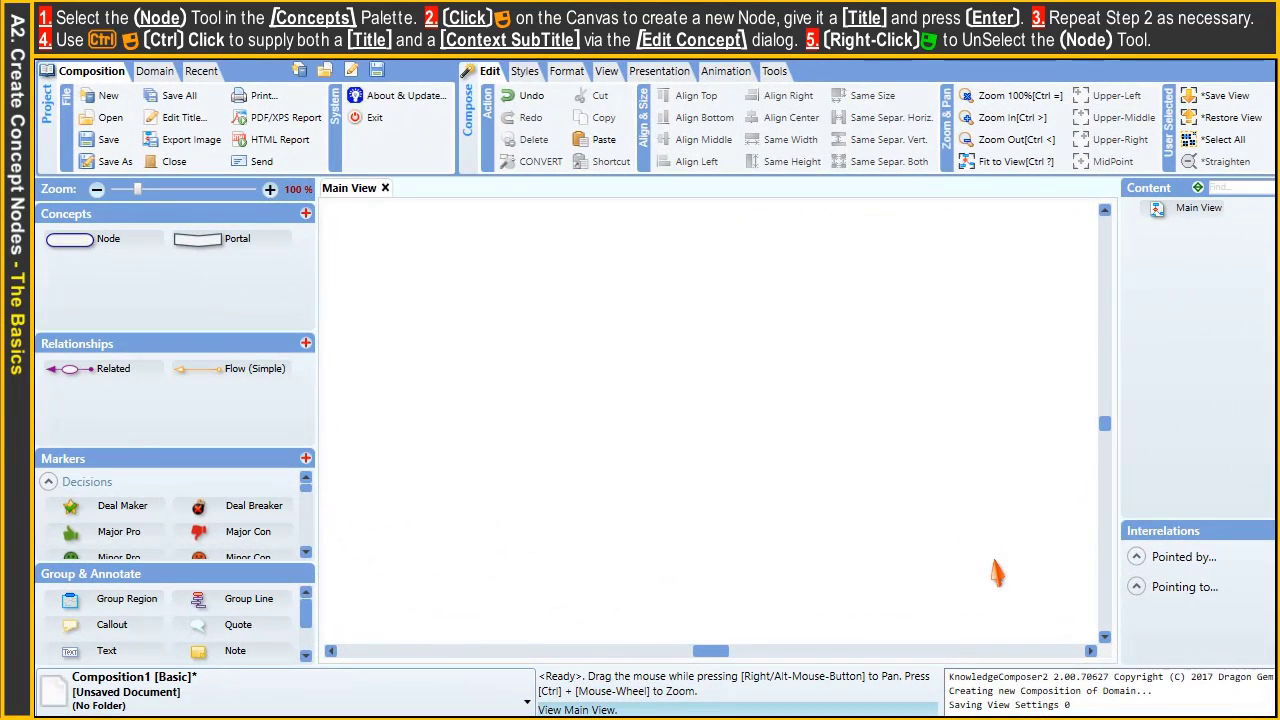
Step: Add two author concept nodes in the upper part of the canvas, titled "Jules Verne" and "H.G. Wells", well apart from each other
{"action": "left_click", "coordinate": [70, 239]}
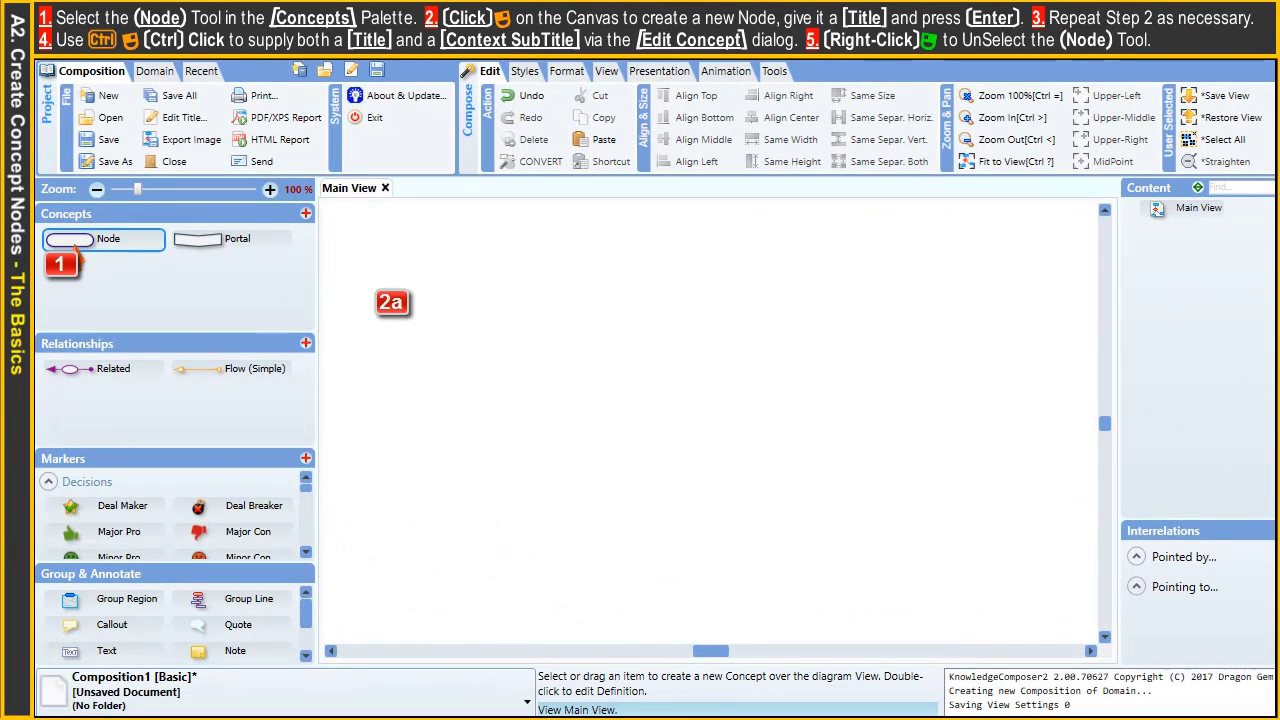
{"action": "left_click", "coordinate": [428, 265]}
{"action": "type", "text": "Jules"}
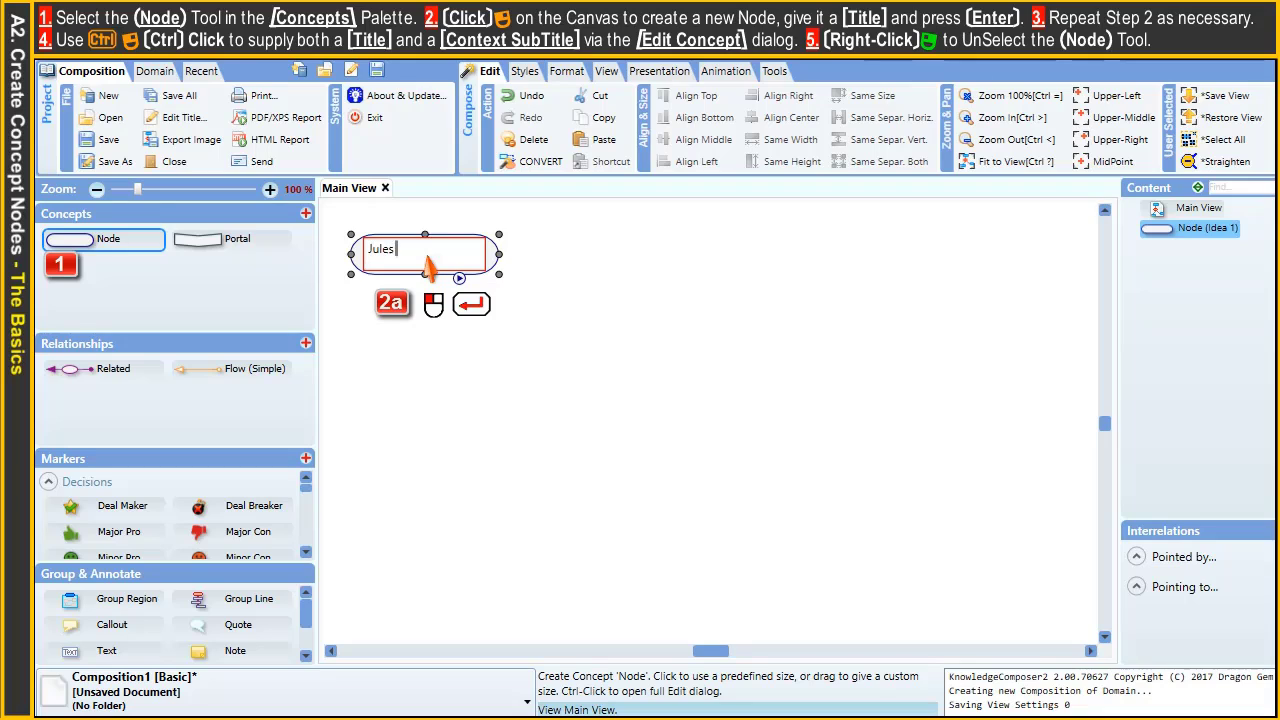
{"action": "type", "text": " Verne"}
{"action": "key", "text": "Return"}
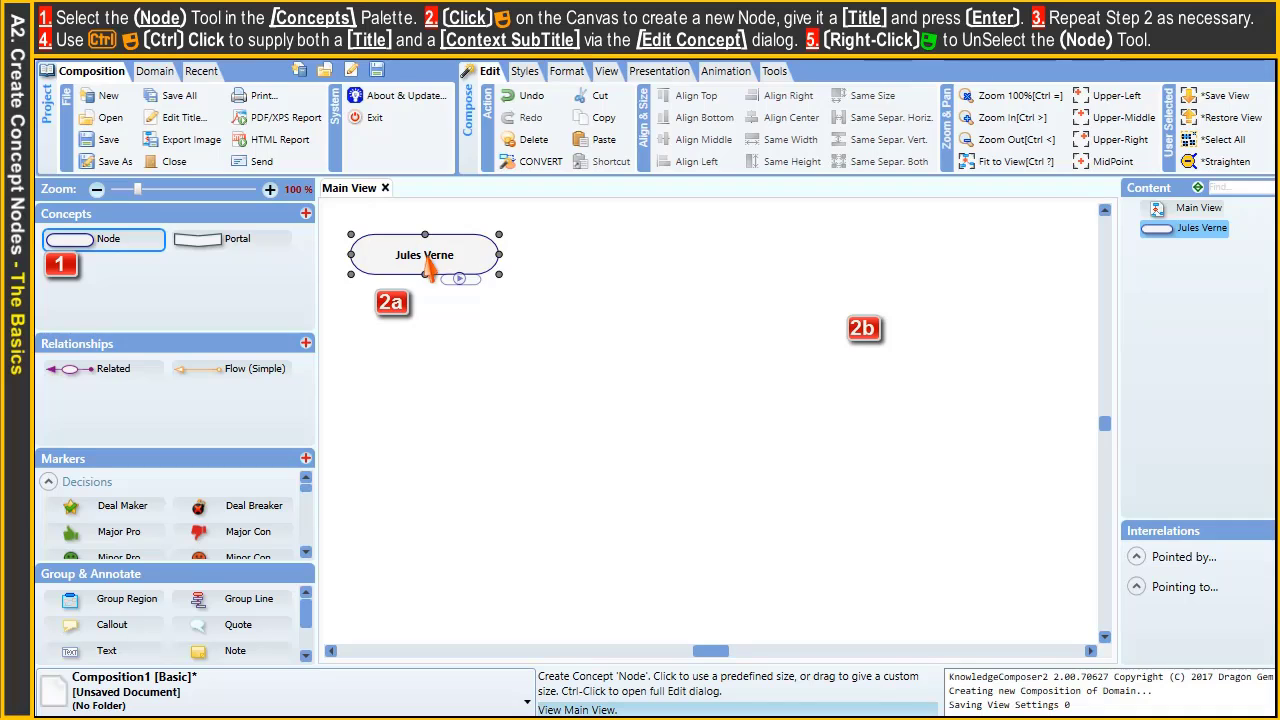
{"action": "left_click", "coordinate": [912, 287]}
{"action": "type", "text": "H.G. Wells"}
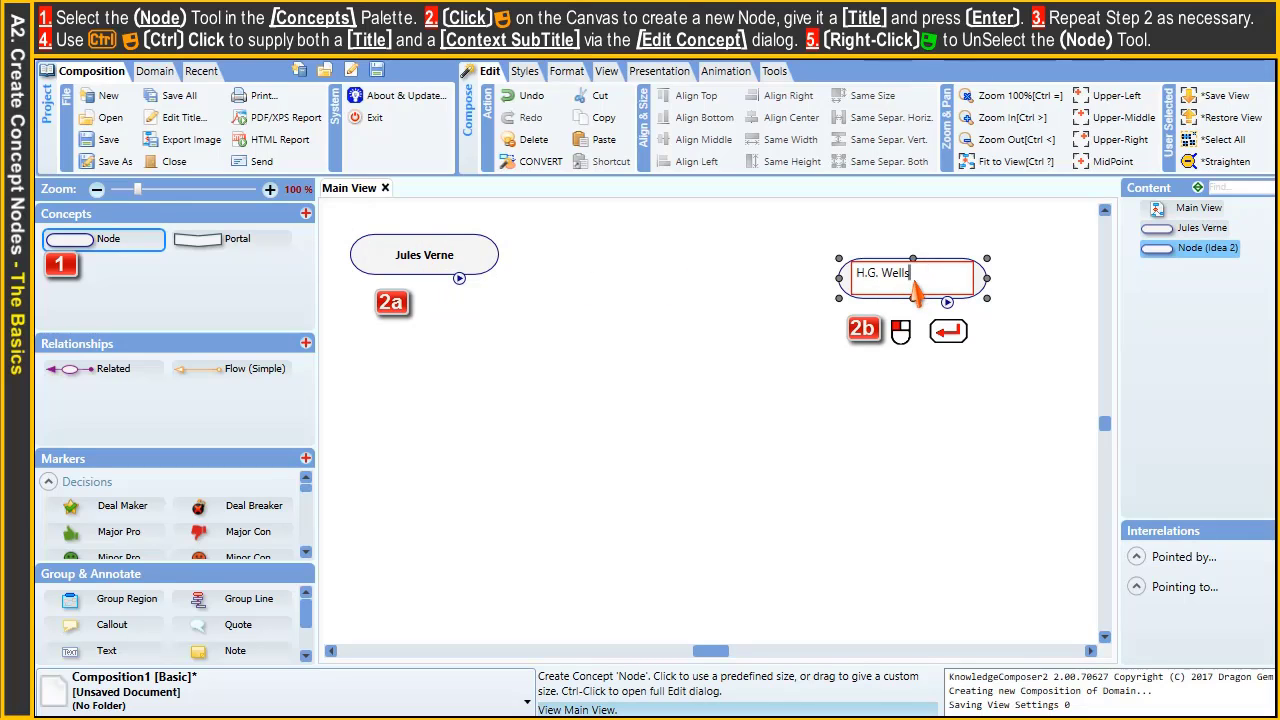
{"action": "key", "text": "Return"}
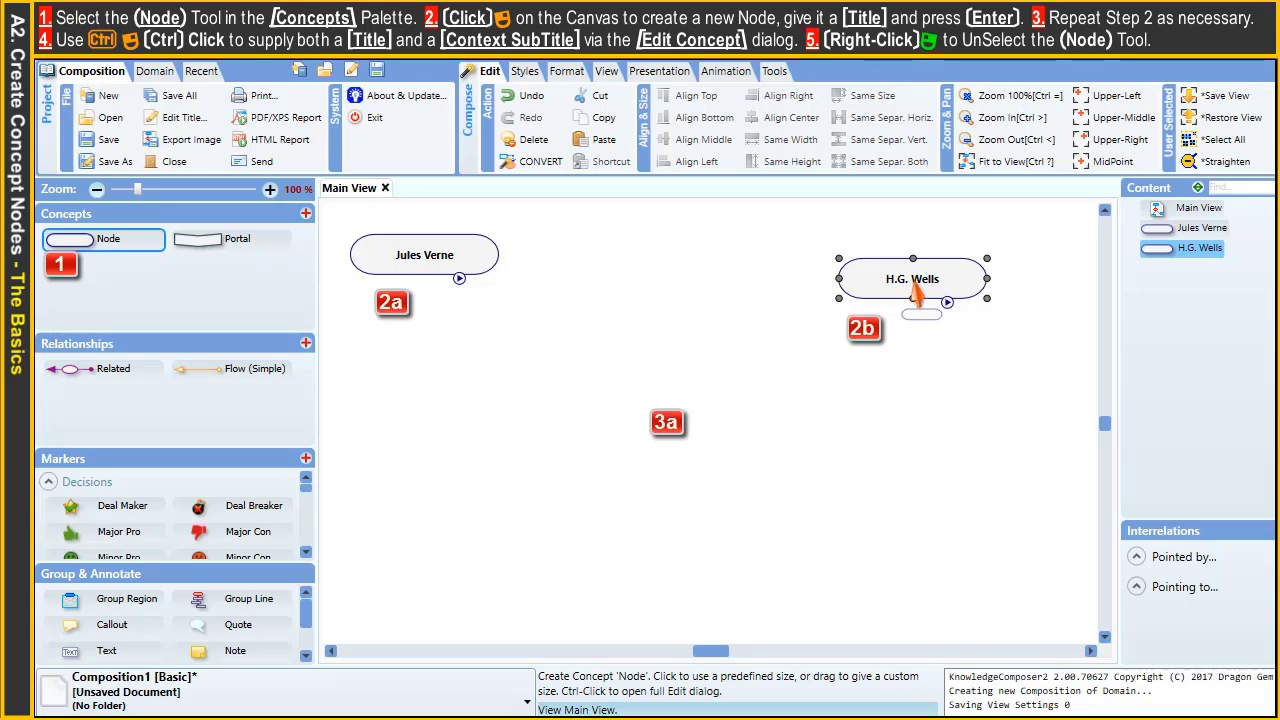
Step: Add two novel nodes between and below the authors, titled "Off on a Comet" and "From the Earth to the Moon"
{"action": "left_click", "coordinate": [694, 378]}
{"action": "type", "text": "Off on a Comet"}
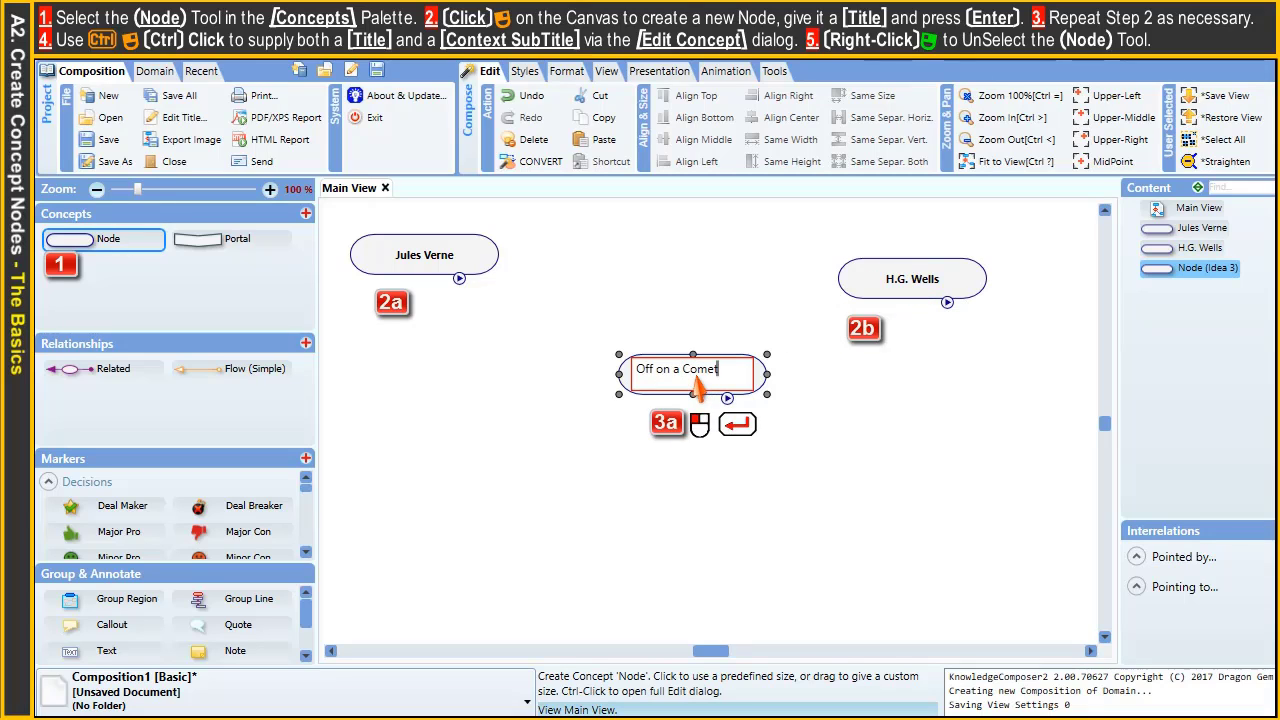
{"action": "key", "text": "Return"}
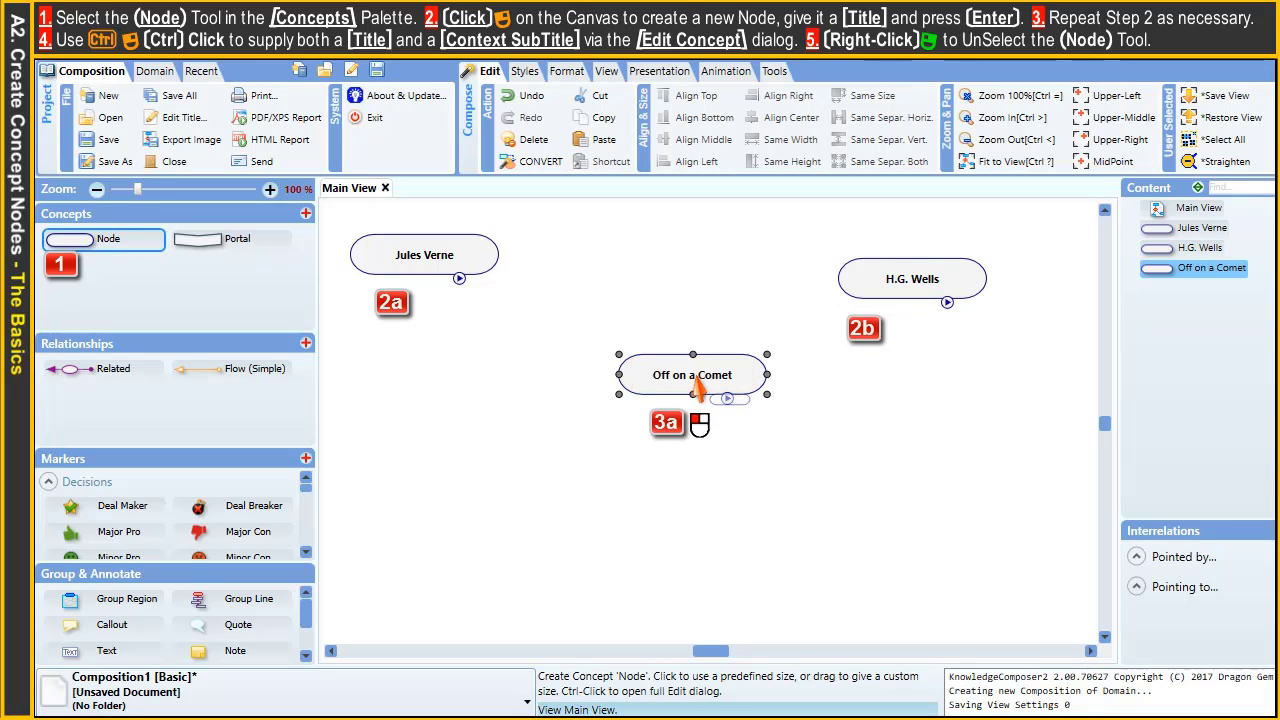
{"action": "left_click", "coordinate": [678, 467]}
{"action": "type", "text": "From the Earth to the Moon"}
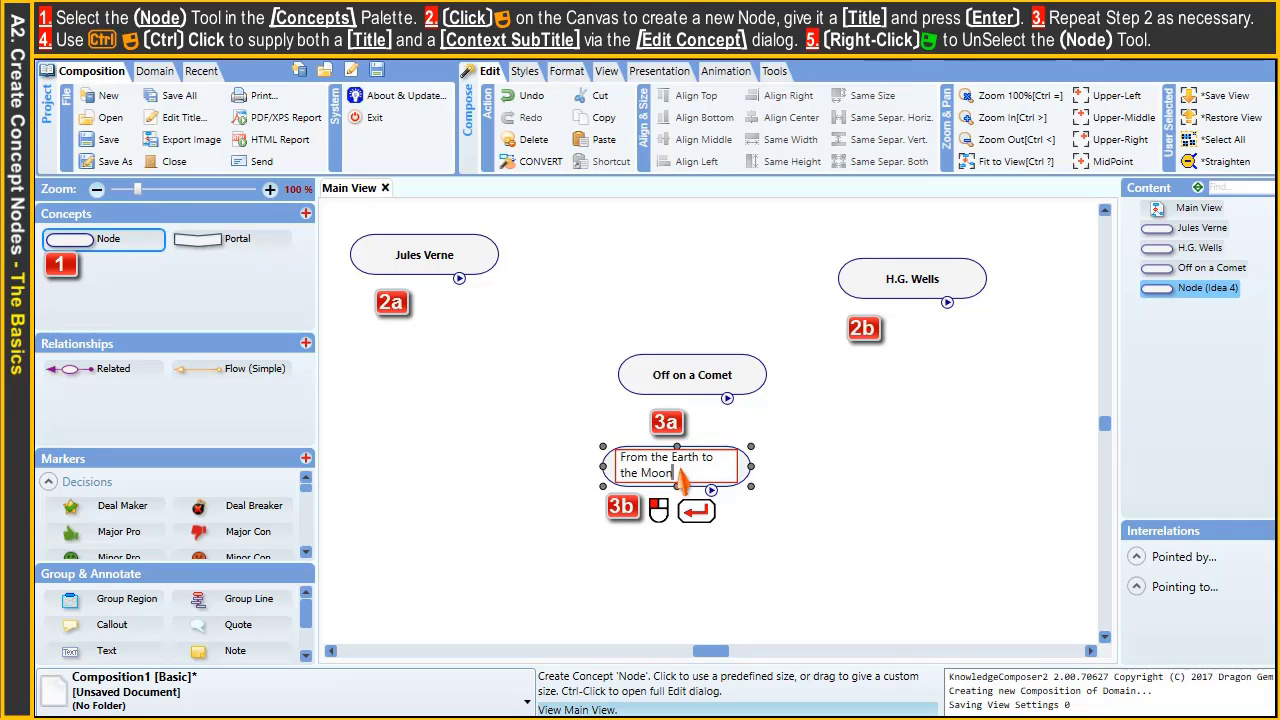
{"action": "key", "text": "Return"}
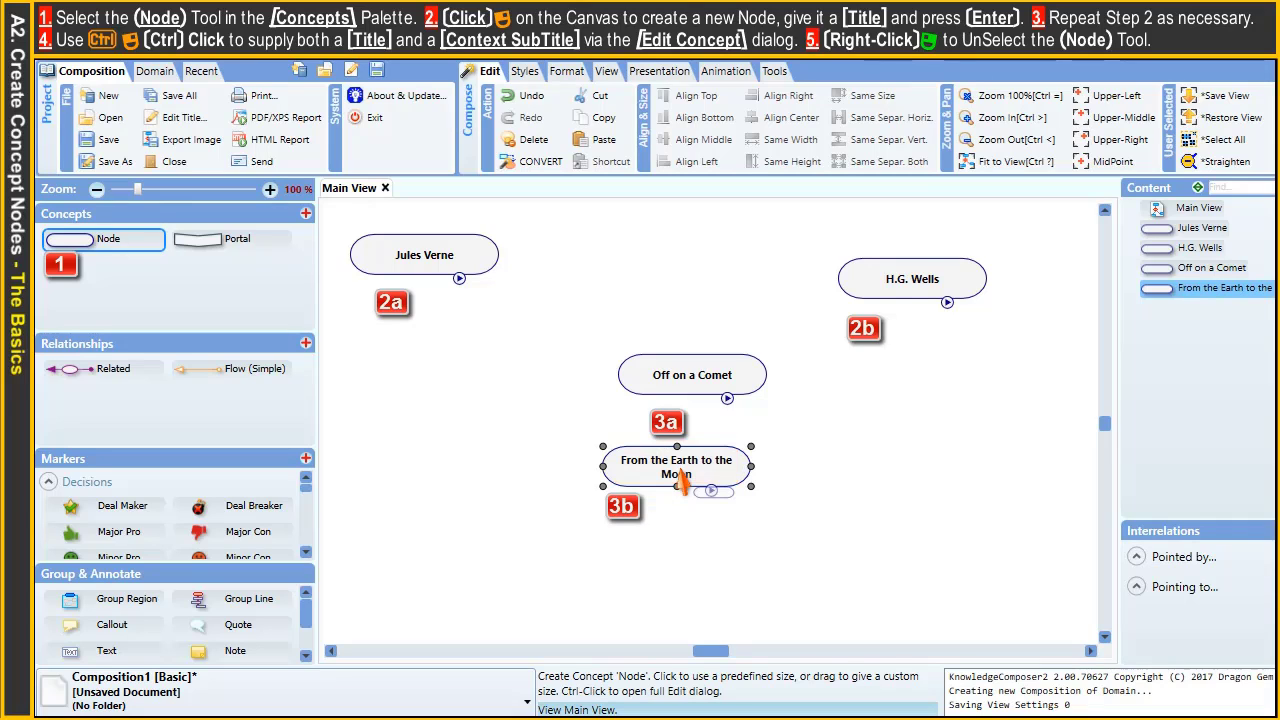
Step: Add a node below the other novels titled "Twenty Thousand Leagues Under the Sea" with the context "Voyages extraordinaires #6"
{"action": "left_click", "coordinate": [661, 590], "text": "ctrl"}
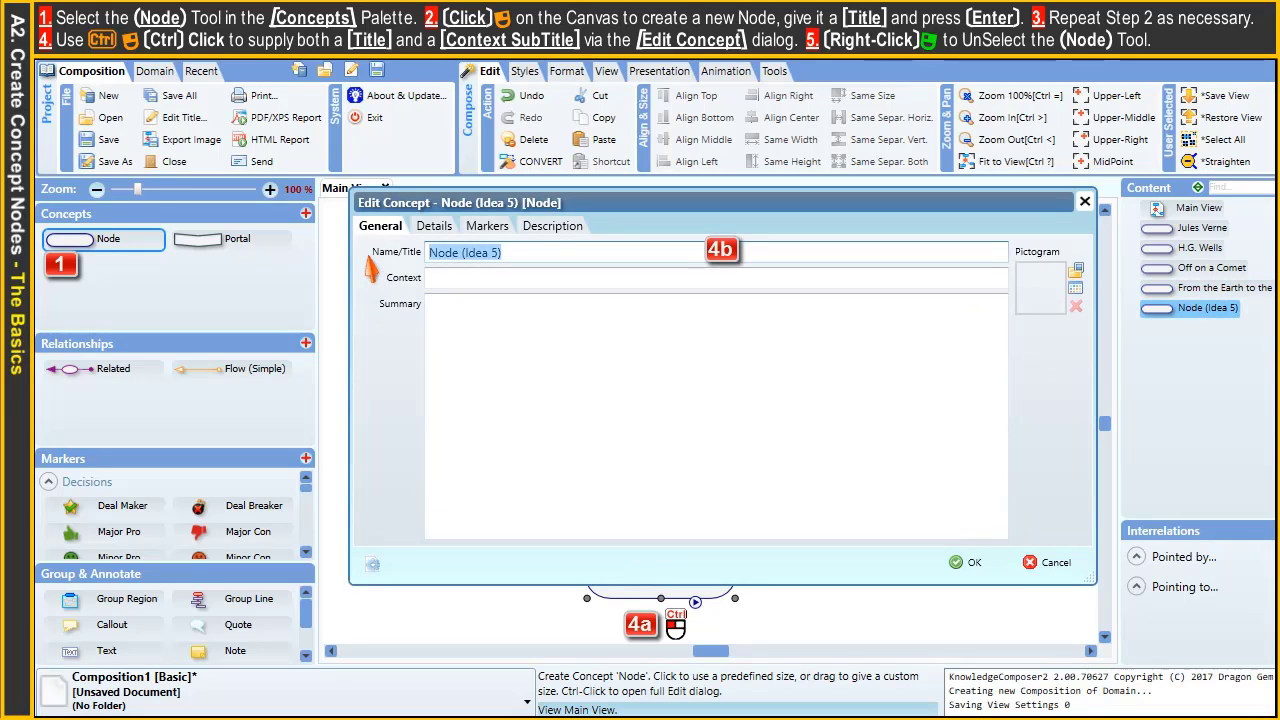
{"action": "type", "text": "Twenty Thousand Leagues Under the Sea"}
{"action": "key", "text": "Tab"}
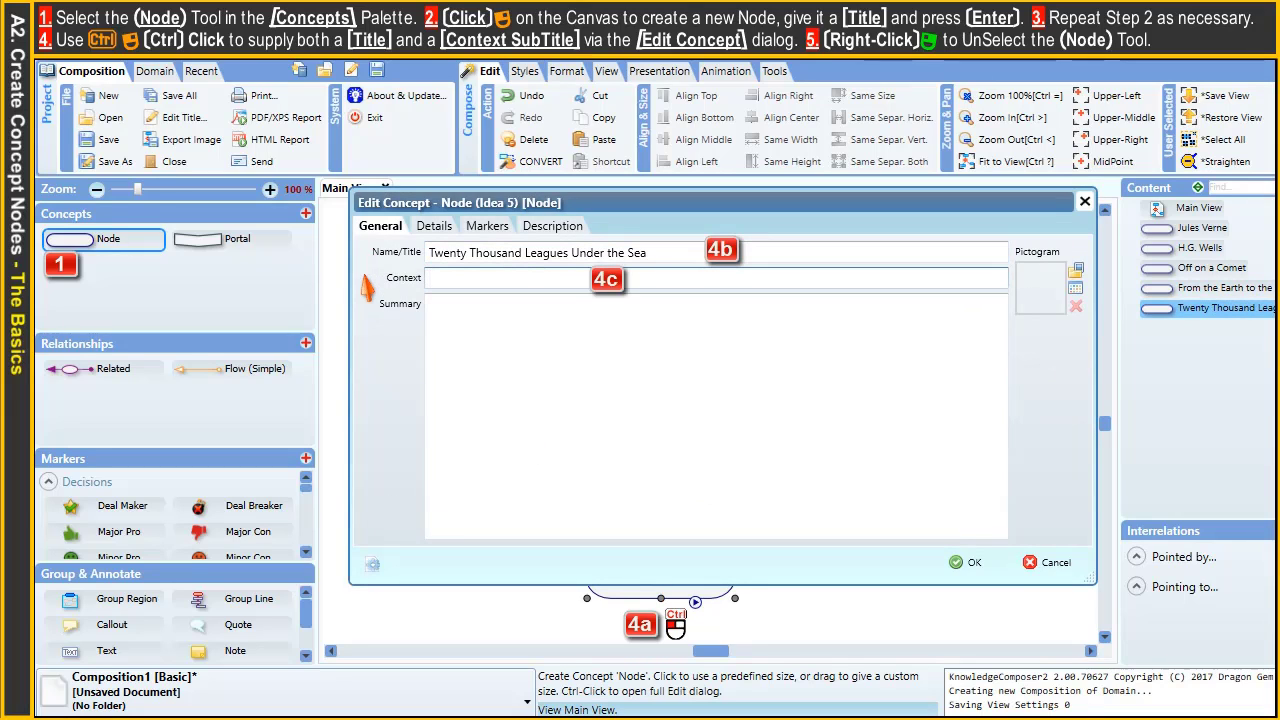
{"action": "type", "text": "Voyages extraordinaires #6"}
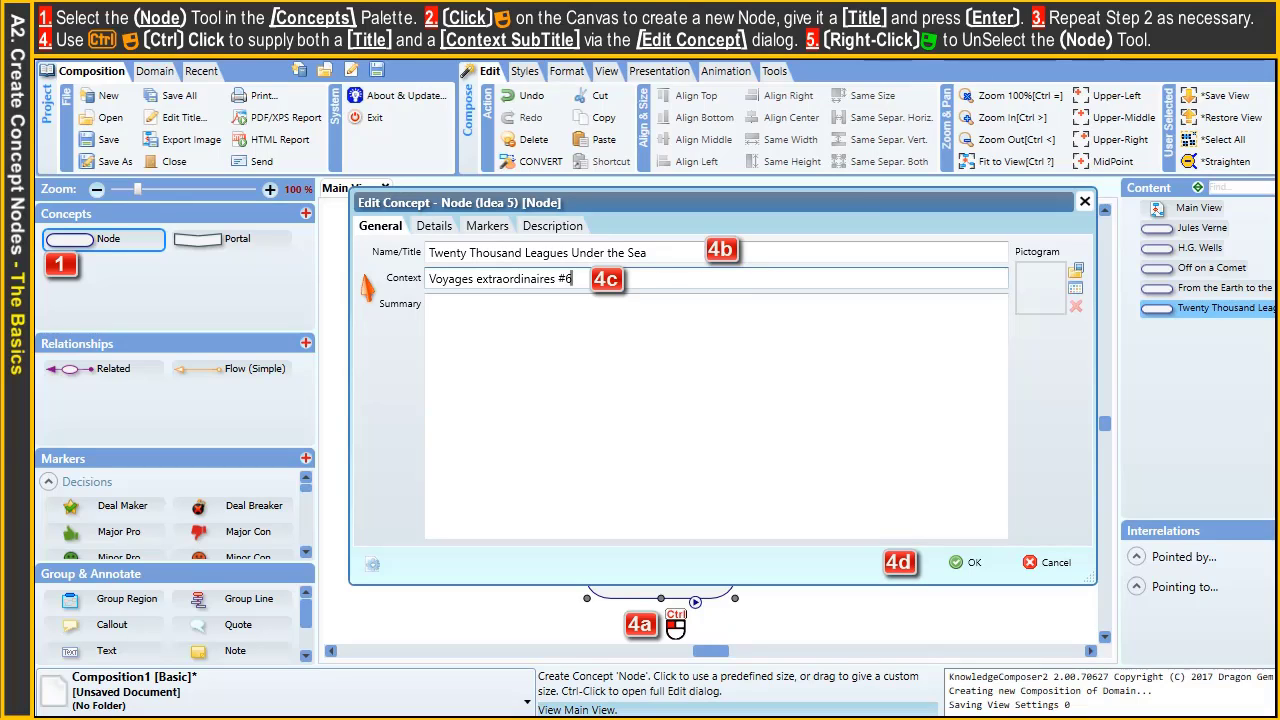
{"action": "left_click", "coordinate": [966, 562]}
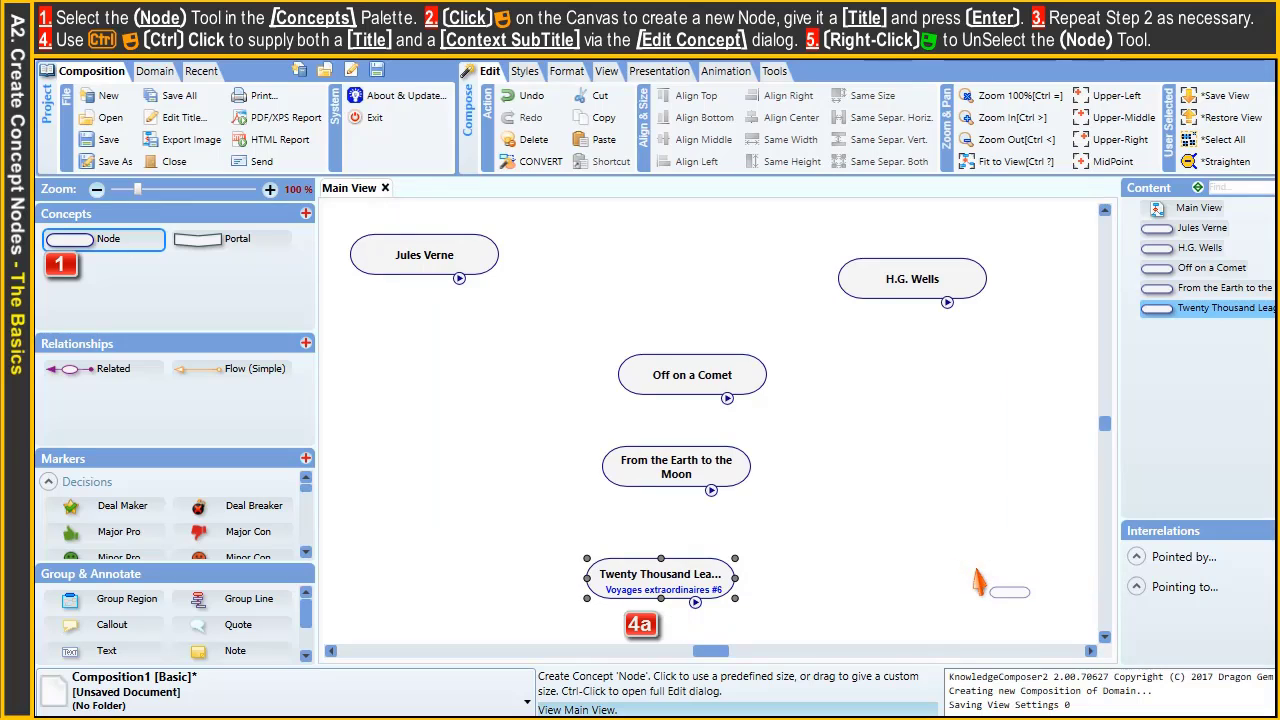
{"action": "right_click", "coordinate": [843, 590]}
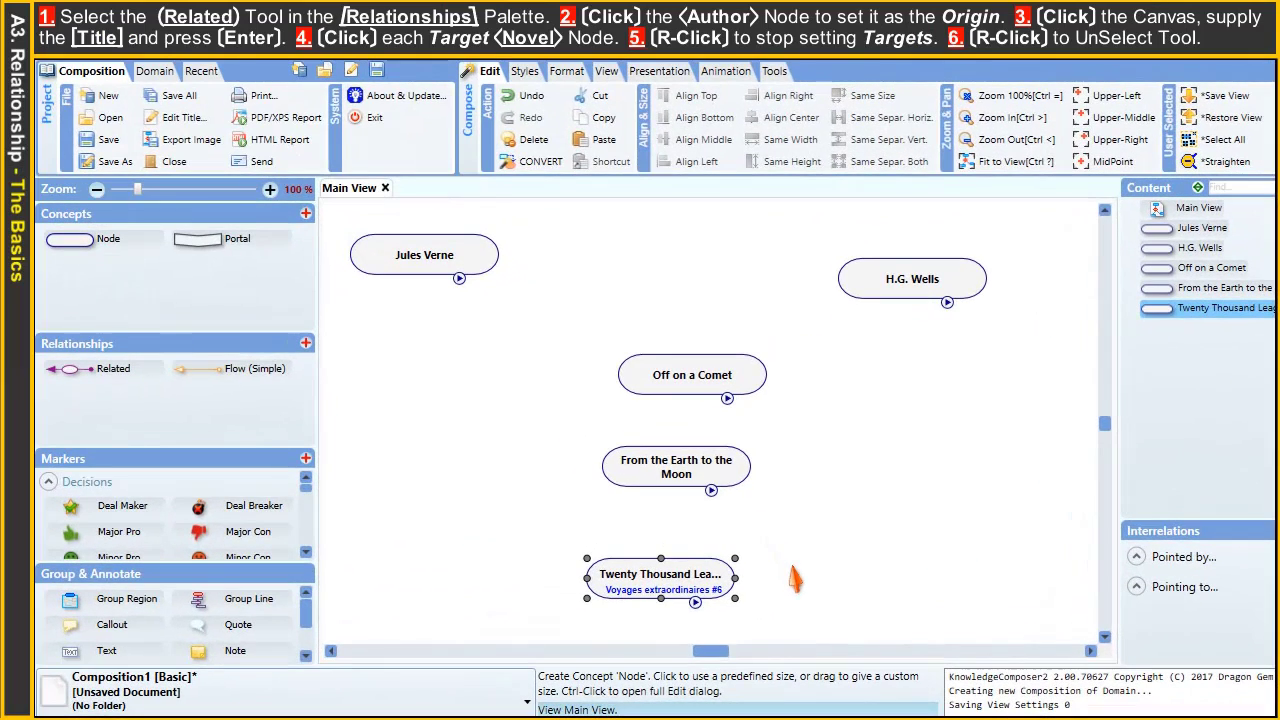
Step: Create a Related relationship titled "Wrote" below the Jules Verne node, with that node as its origin
{"action": "left_click", "coordinate": [127, 371]}
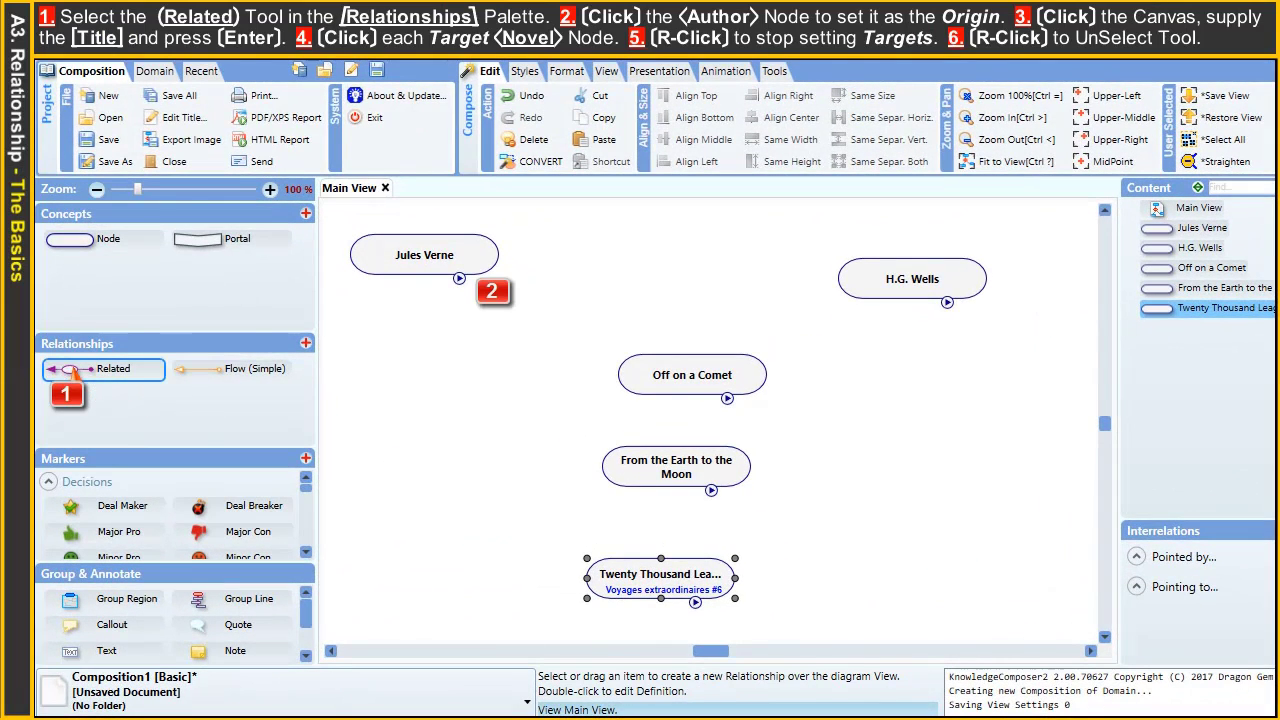
{"action": "left_click", "coordinate": [425, 254]}
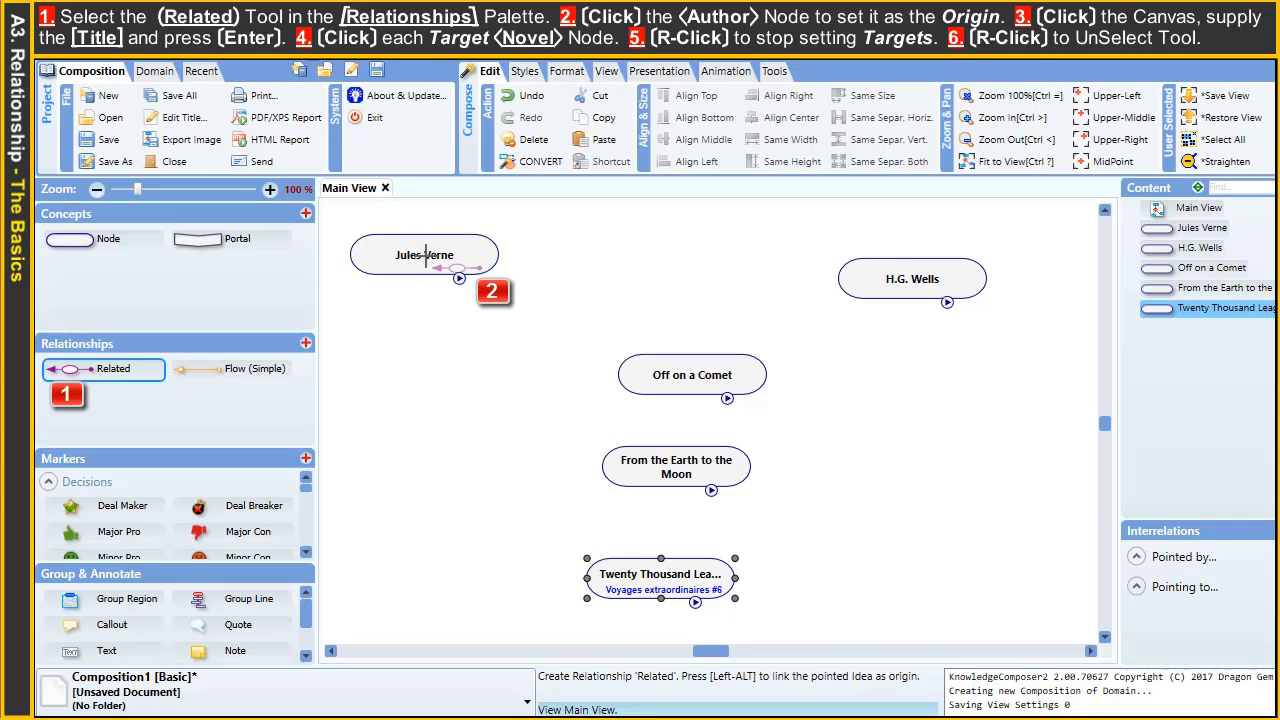
{"action": "left_click", "coordinate": [405, 418]}
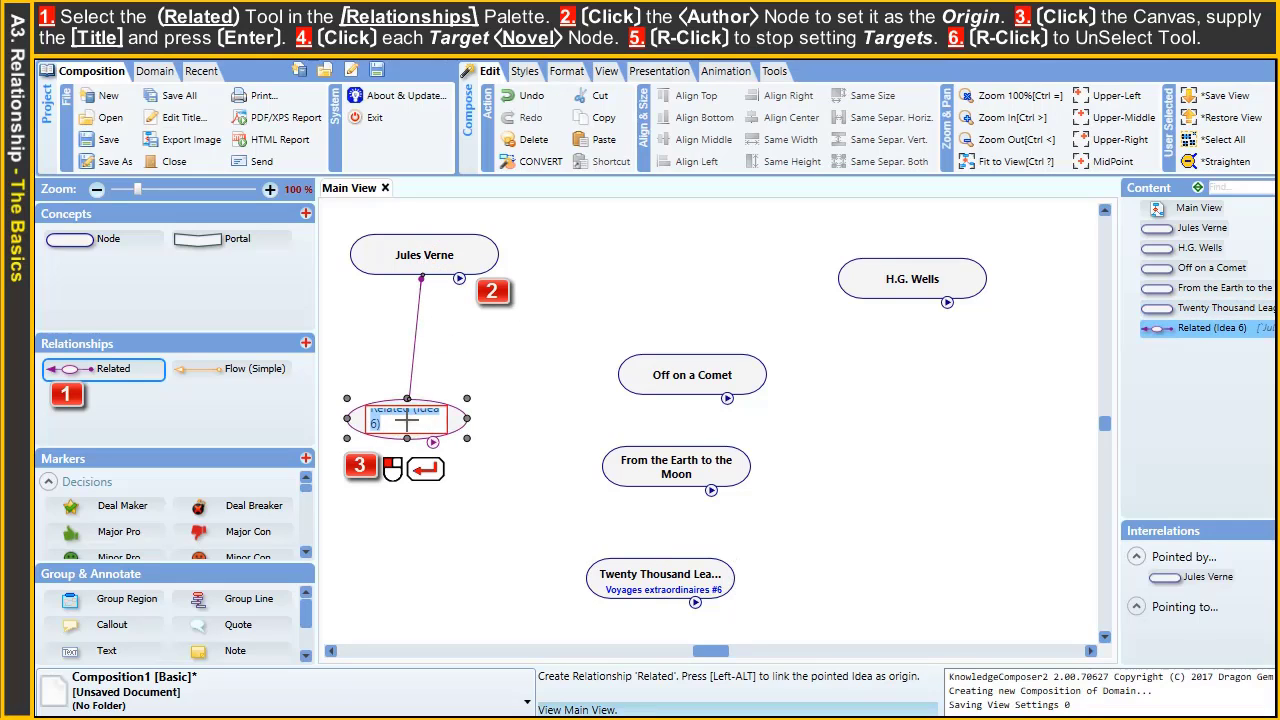
{"action": "type", "text": "Wrote"}
{"action": "key", "text": "Return"}
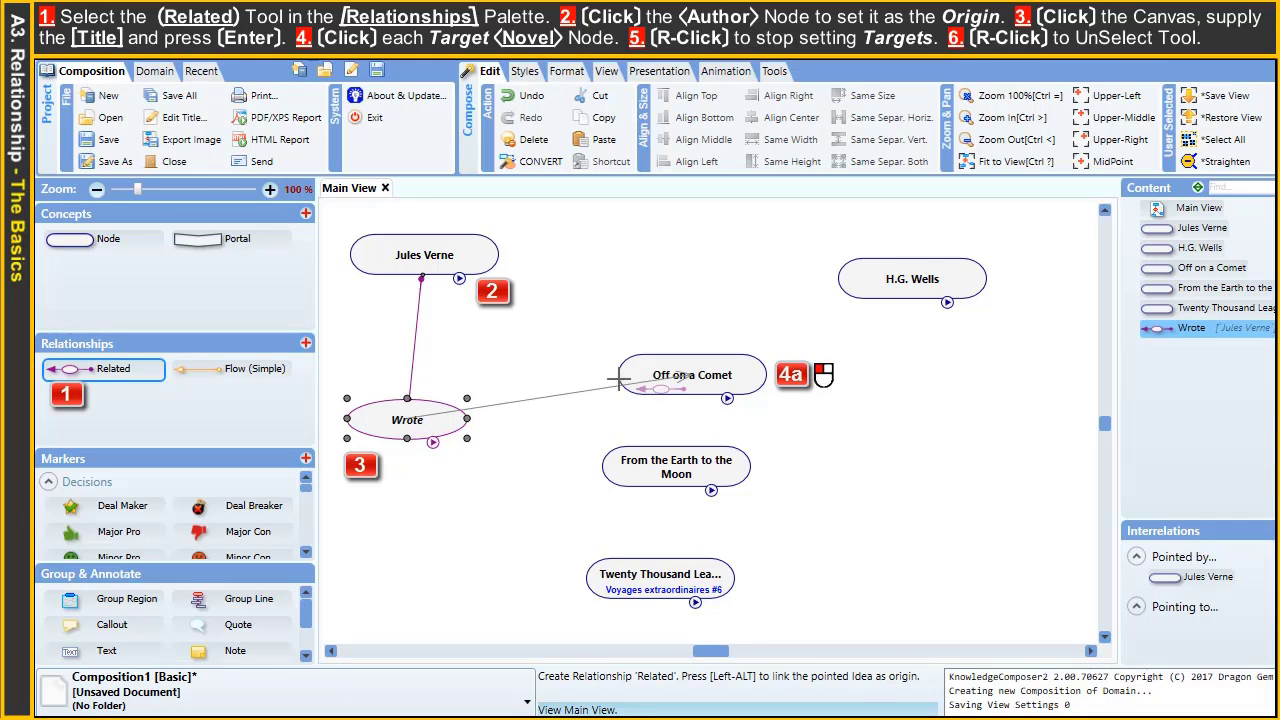
Step: Link the "Wrote" relationship to all three novel nodes as targets and release the Related tool
{"action": "left_click", "coordinate": [652, 375]}
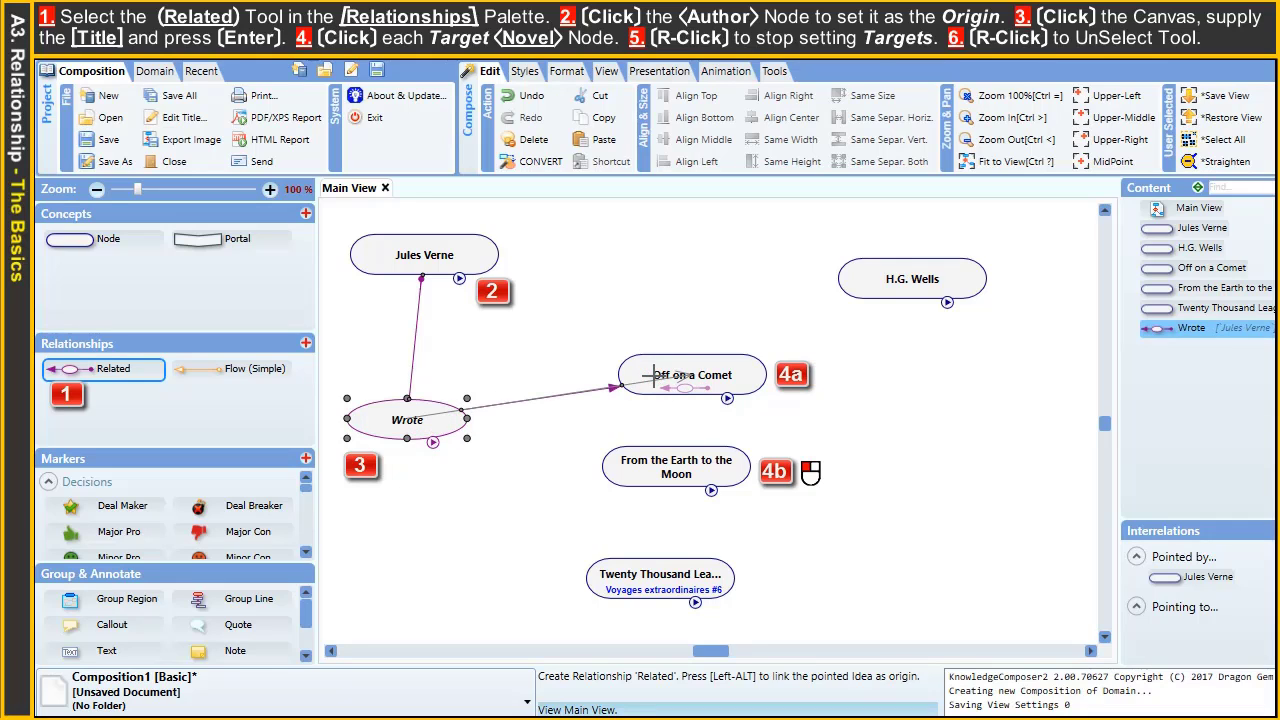
{"action": "left_click", "coordinate": [640, 462]}
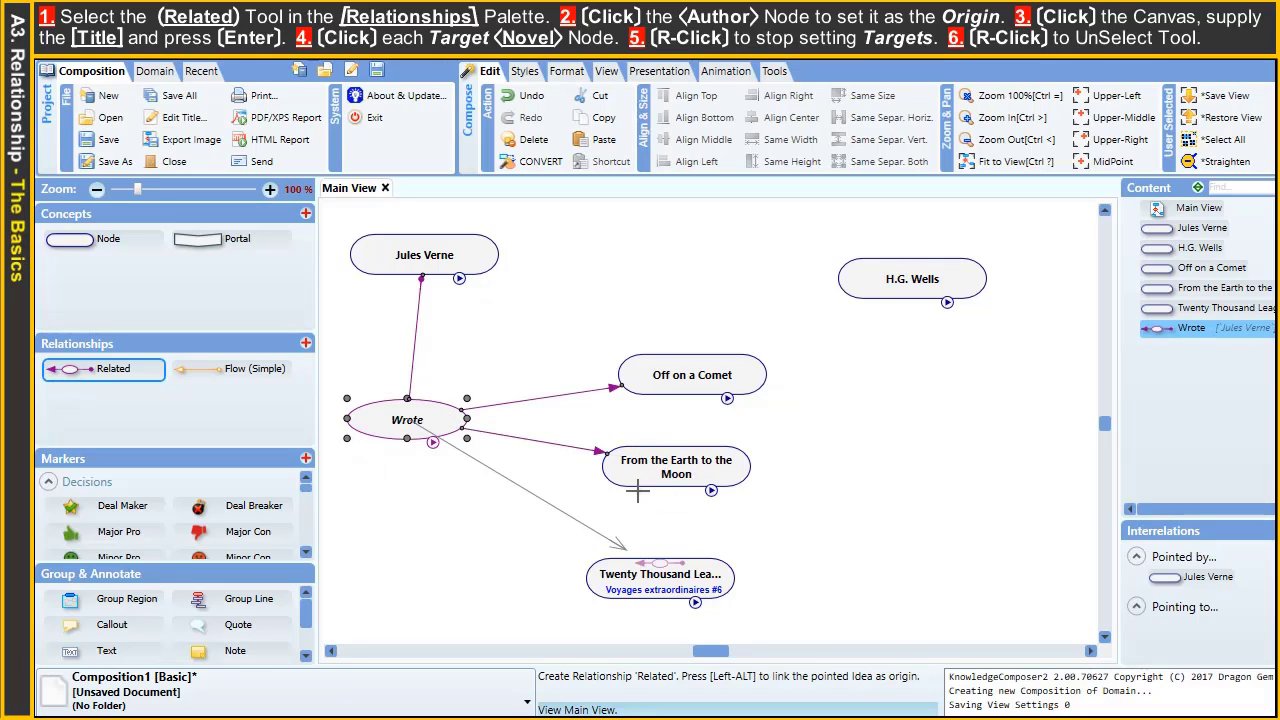
{"action": "left_click", "coordinate": [640, 572]}
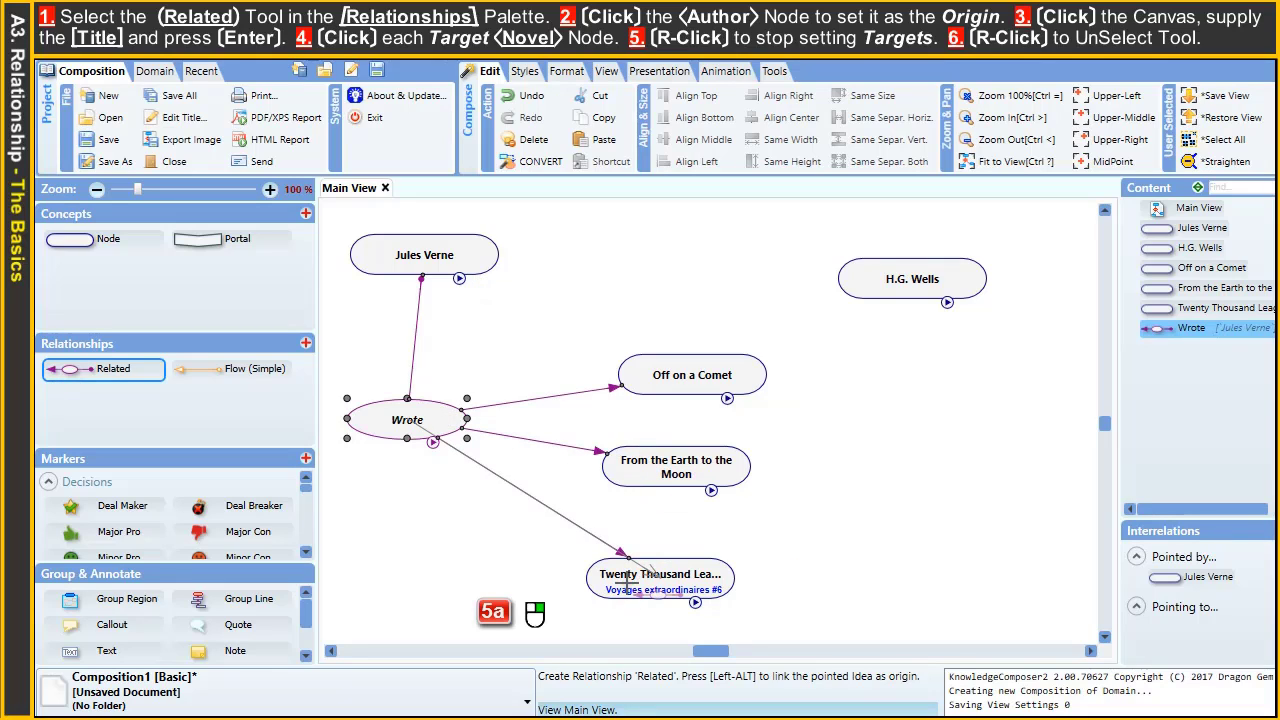
{"action": "right_click", "coordinate": [463, 580]}
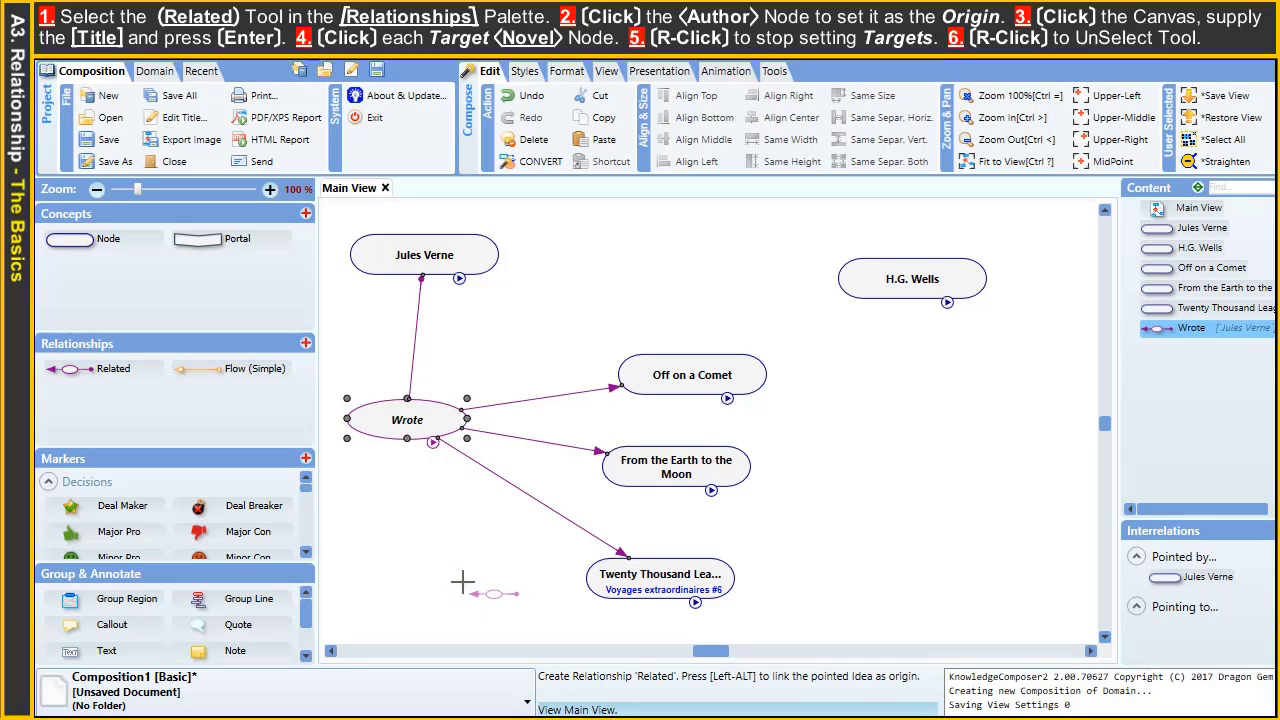
{"action": "right_click", "coordinate": [458, 582]}
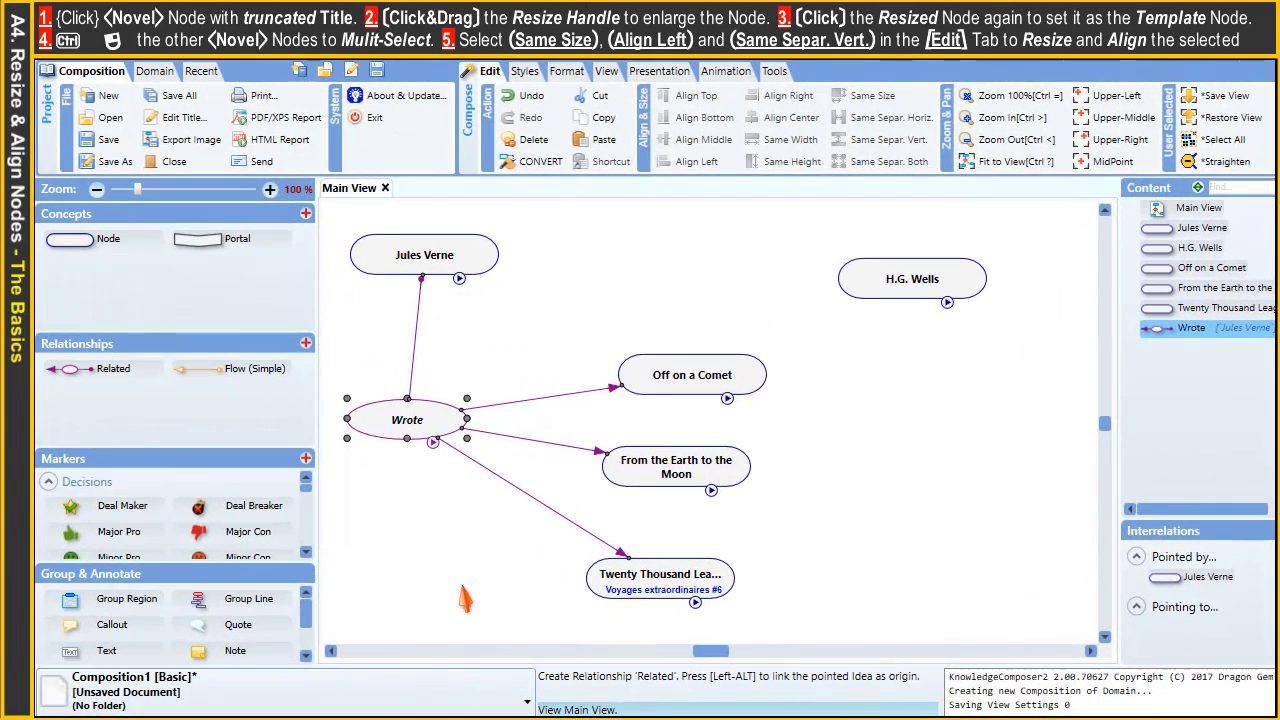
Step: Make the "Twenty Thousand Leagues Under the Sea" node taller to fit its full title, and match the other two novel nodes to its size
{"action": "left_click", "coordinate": [611, 579]}
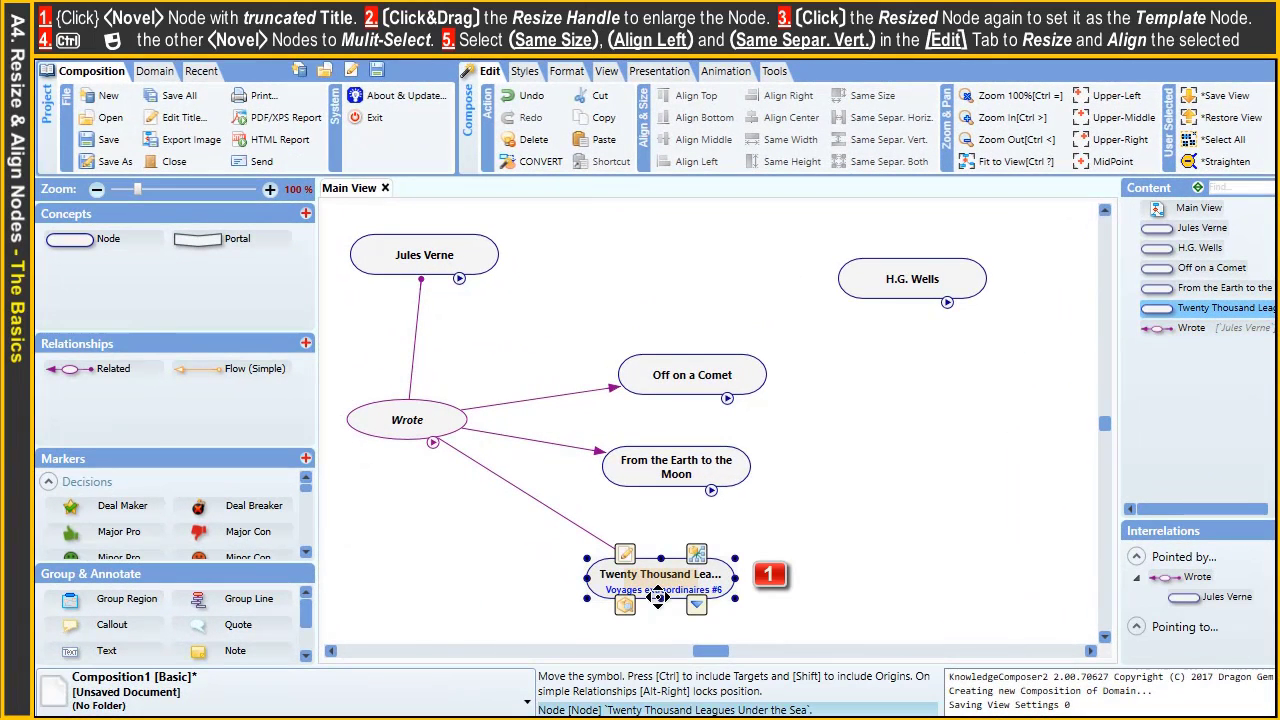
{"action": "left_click_drag", "start_coordinate": [660, 599], "coordinate": [660, 613]}
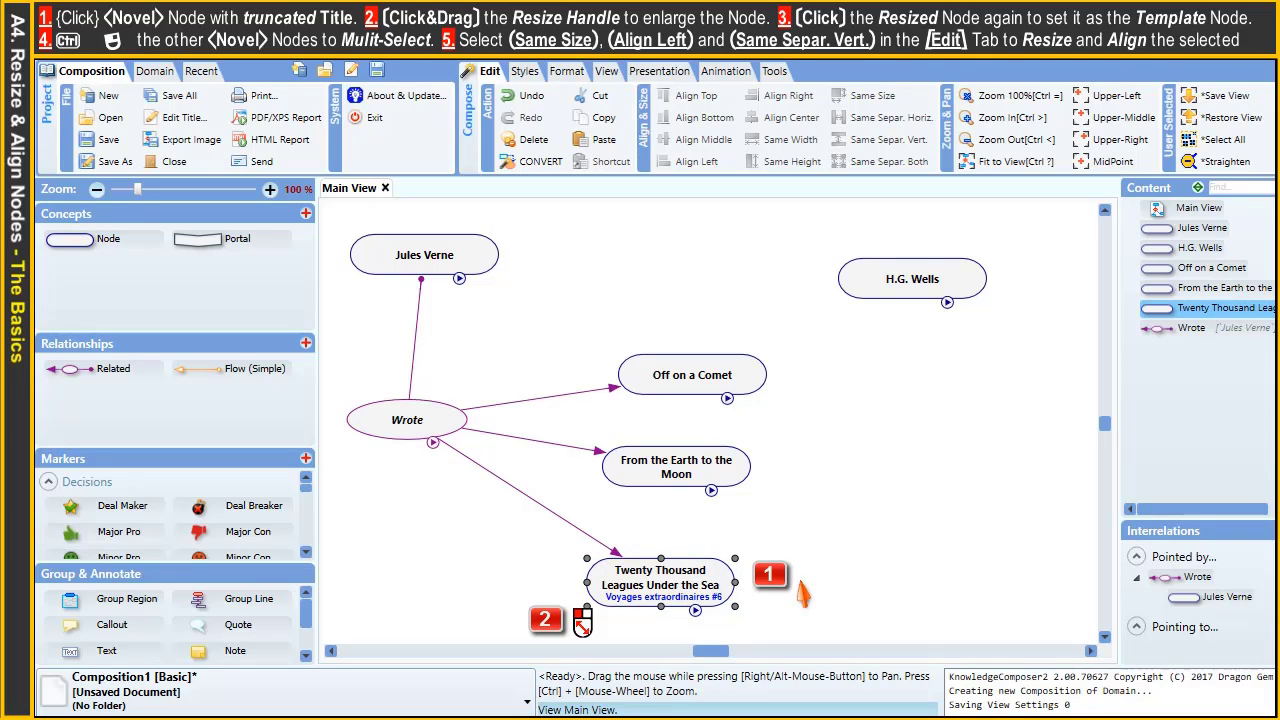
{"action": "left_click", "coordinate": [720, 574]}
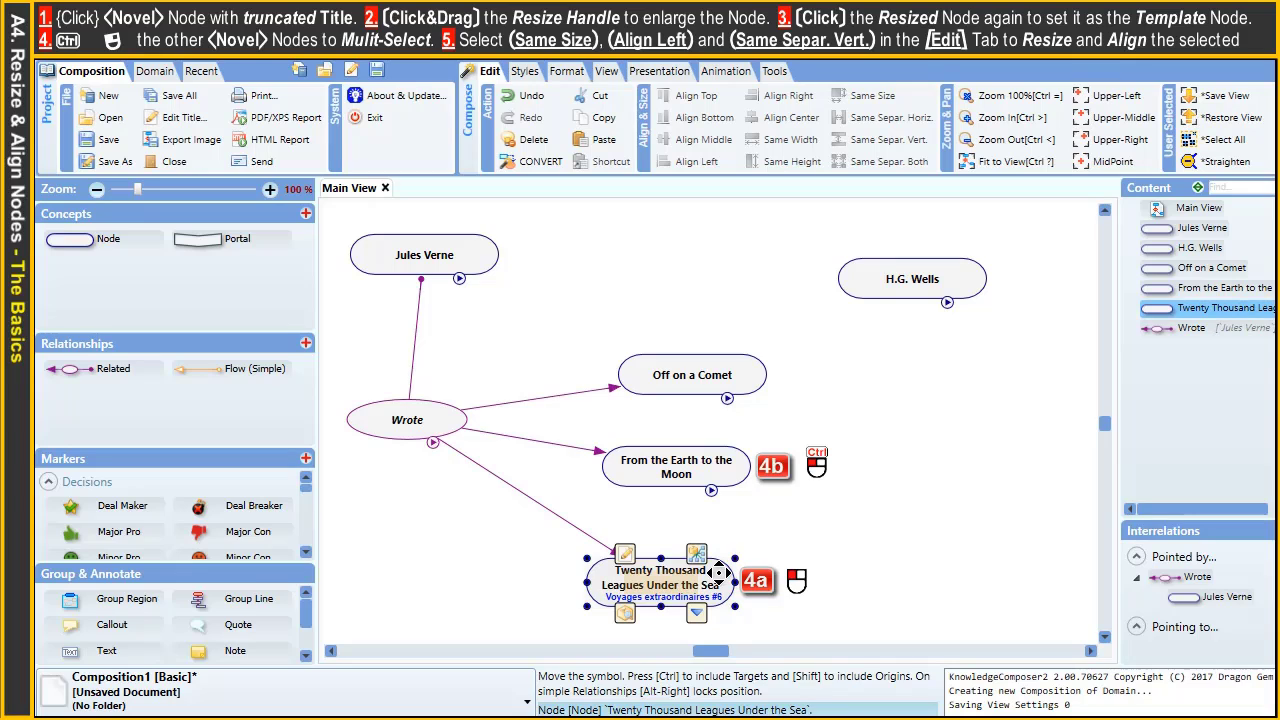
{"action": "left_click", "coordinate": [735, 467], "text": "ctrl"}
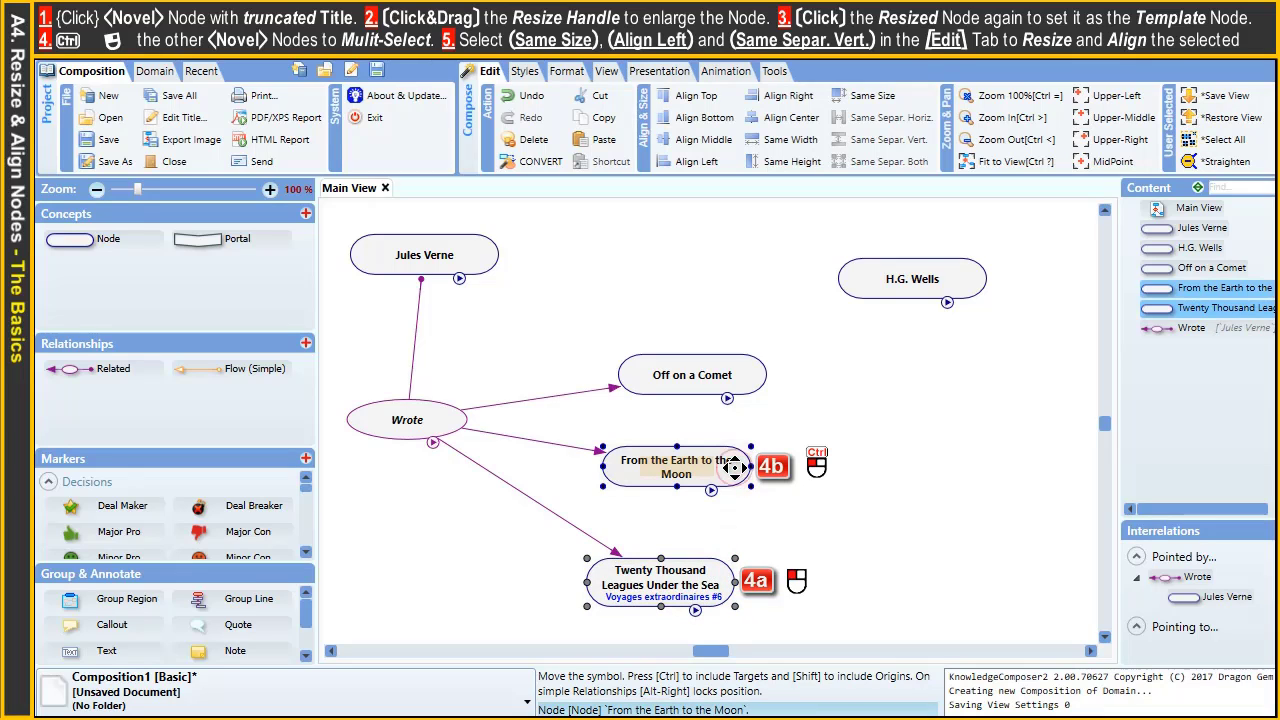
{"action": "left_click", "coordinate": [742, 375], "text": "ctrl"}
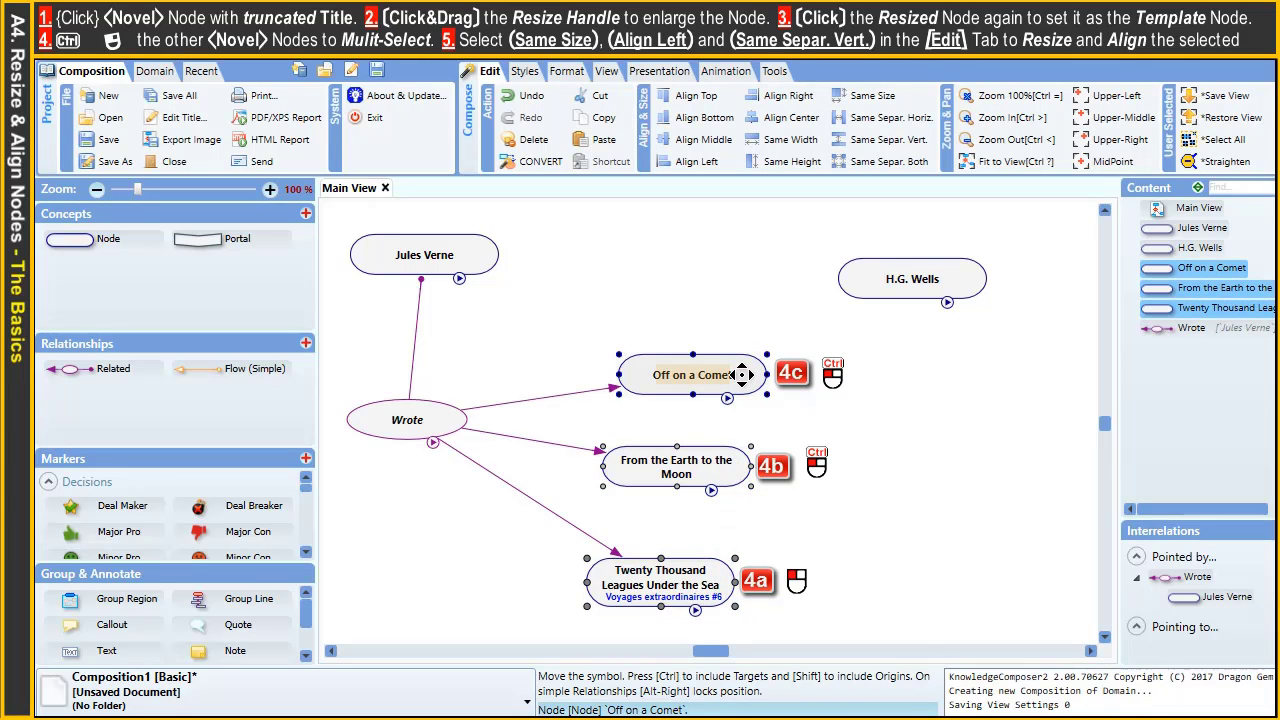
{"action": "left_click", "coordinate": [868, 97]}
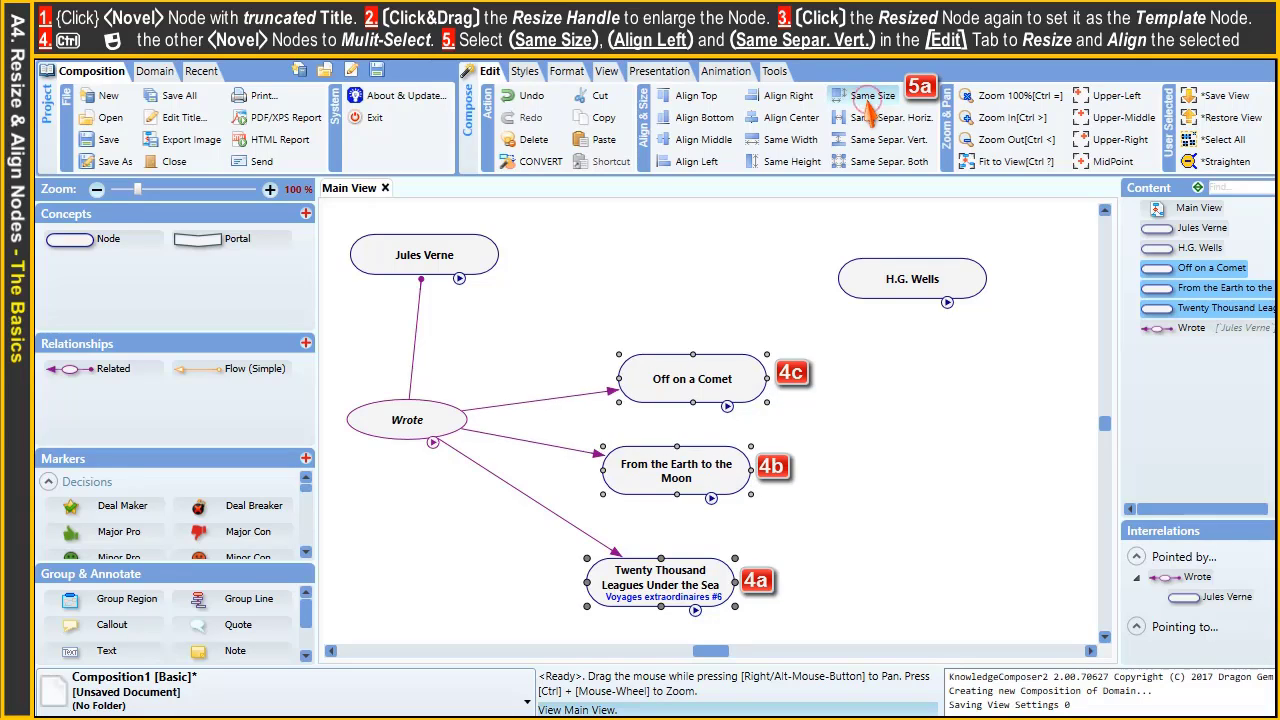
Step: Align the three selected novel nodes to the left and give them the same vertical separation
{"action": "left_click", "coordinate": [688, 162]}
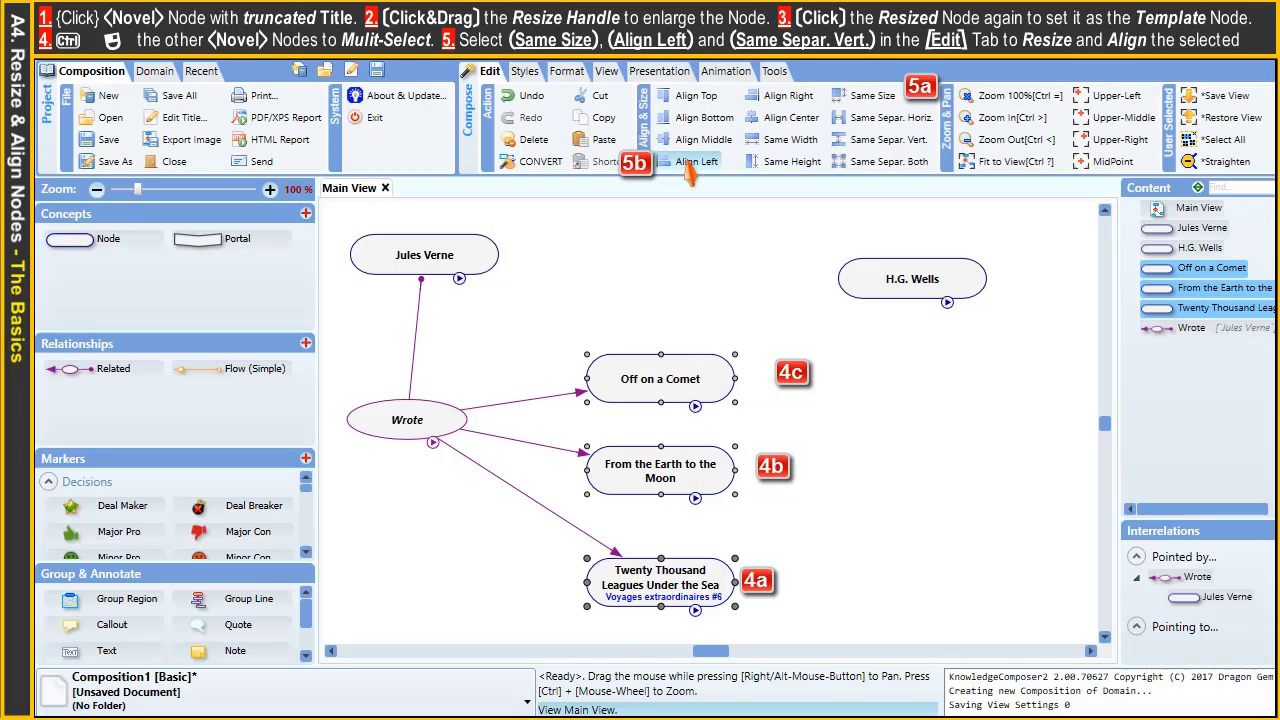
{"action": "left_click", "coordinate": [858, 142]}
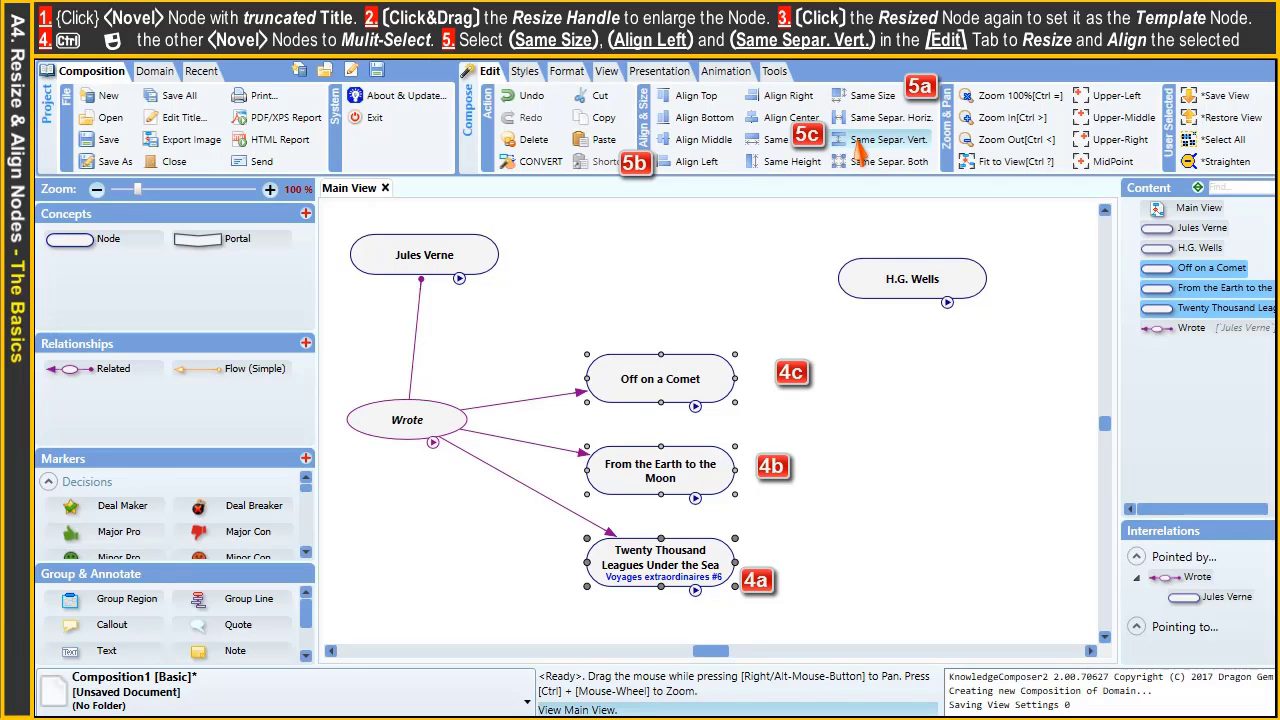
Step: Retitle the "Wrote" relationship as "Published"
{"action": "left_click", "coordinate": [806, 471]}
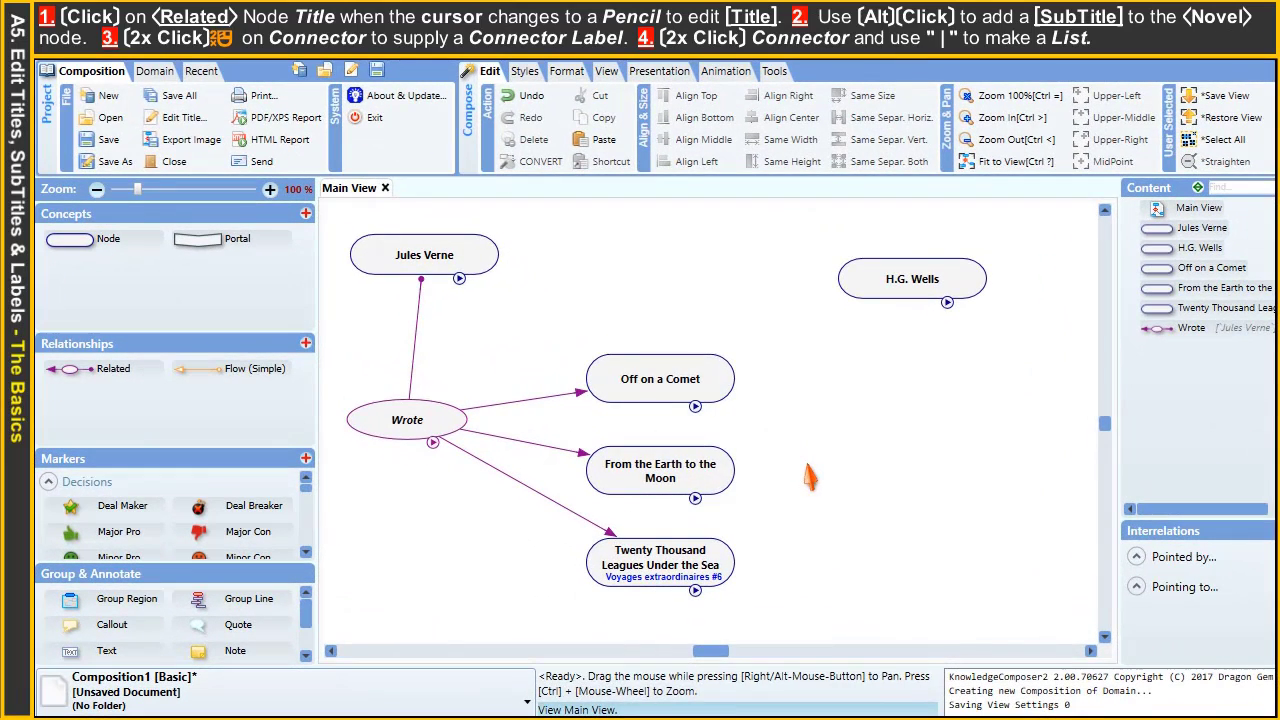
{"action": "left_click", "coordinate": [408, 420]}
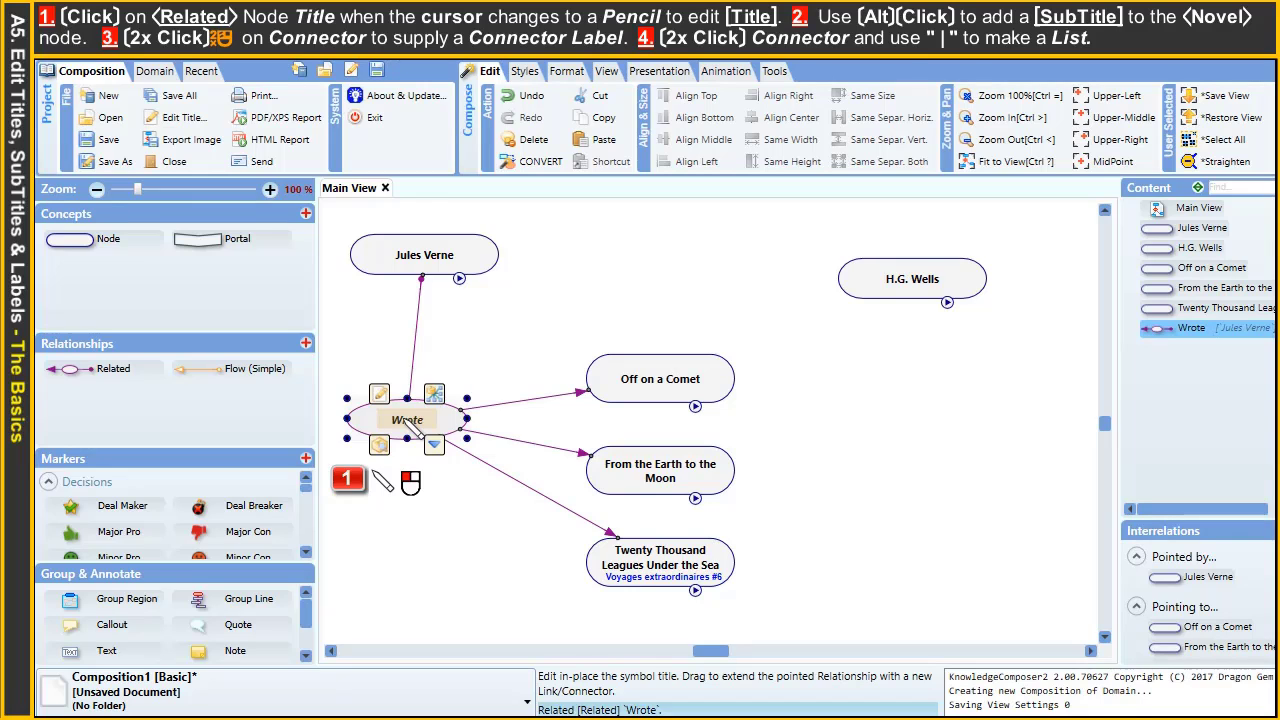
{"action": "left_click", "coordinate": [407, 419]}
{"action": "type", "text": "Published"}
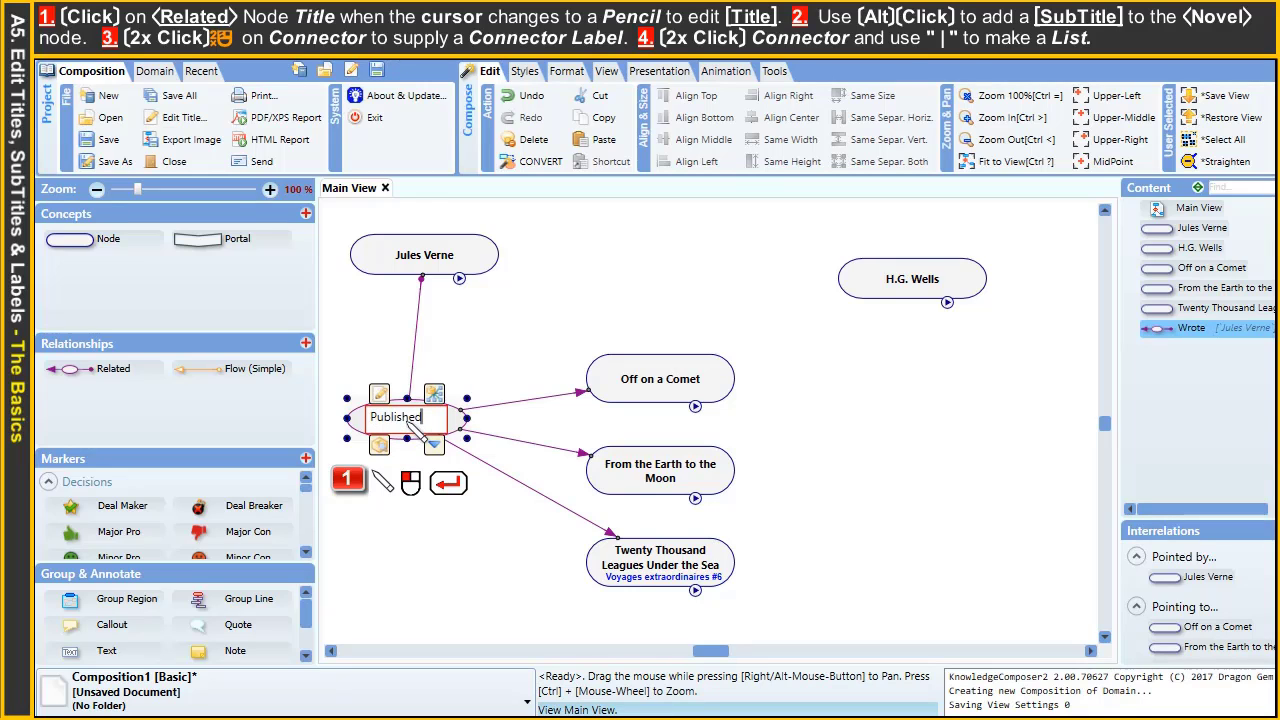
{"action": "key", "text": "Return"}
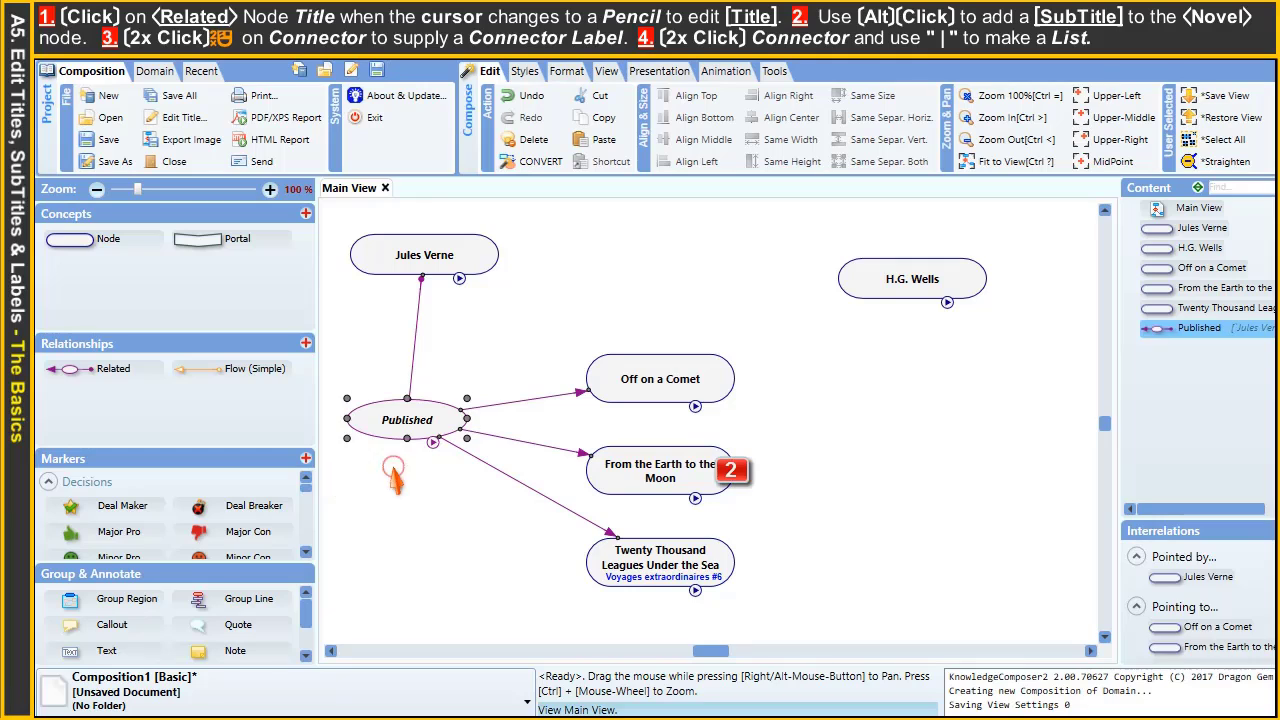
Step: Add the subtitle "Voyages extraordinaires #4" to the "From the Earth to the Moon" node
{"action": "left_click", "coordinate": [603, 472]}
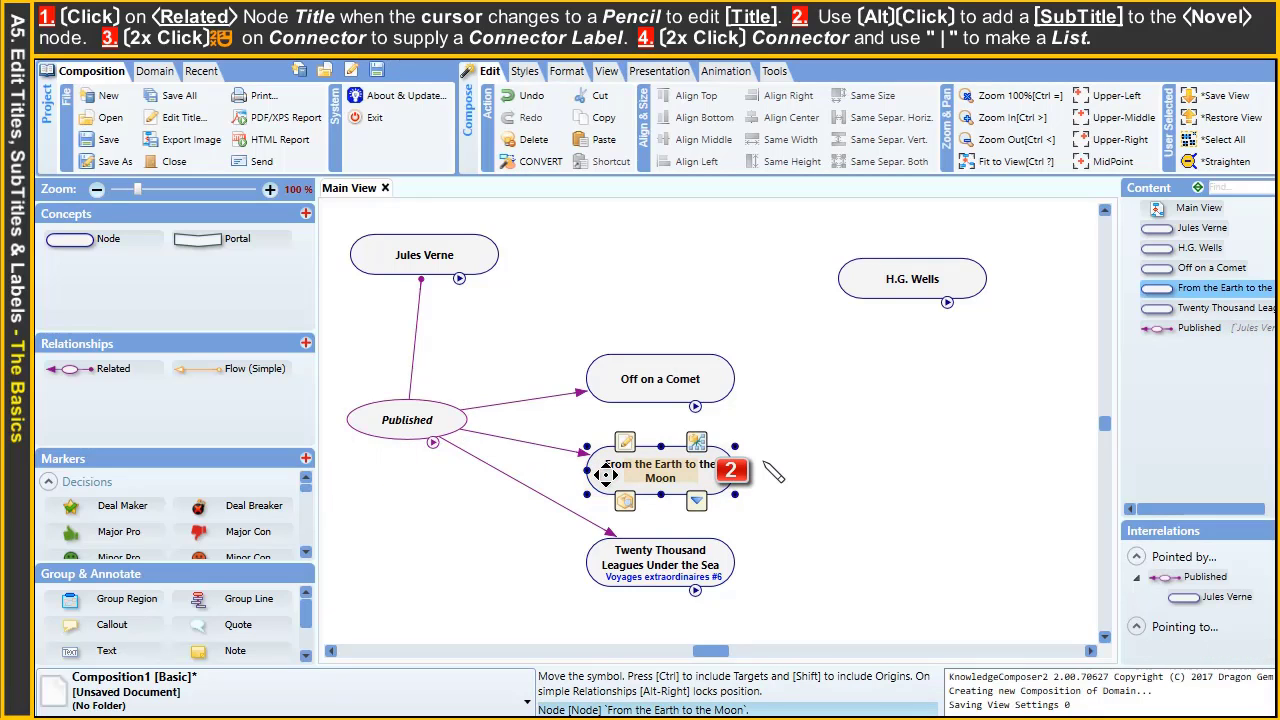
{"action": "left_click", "coordinate": [676, 476], "text": "alt"}
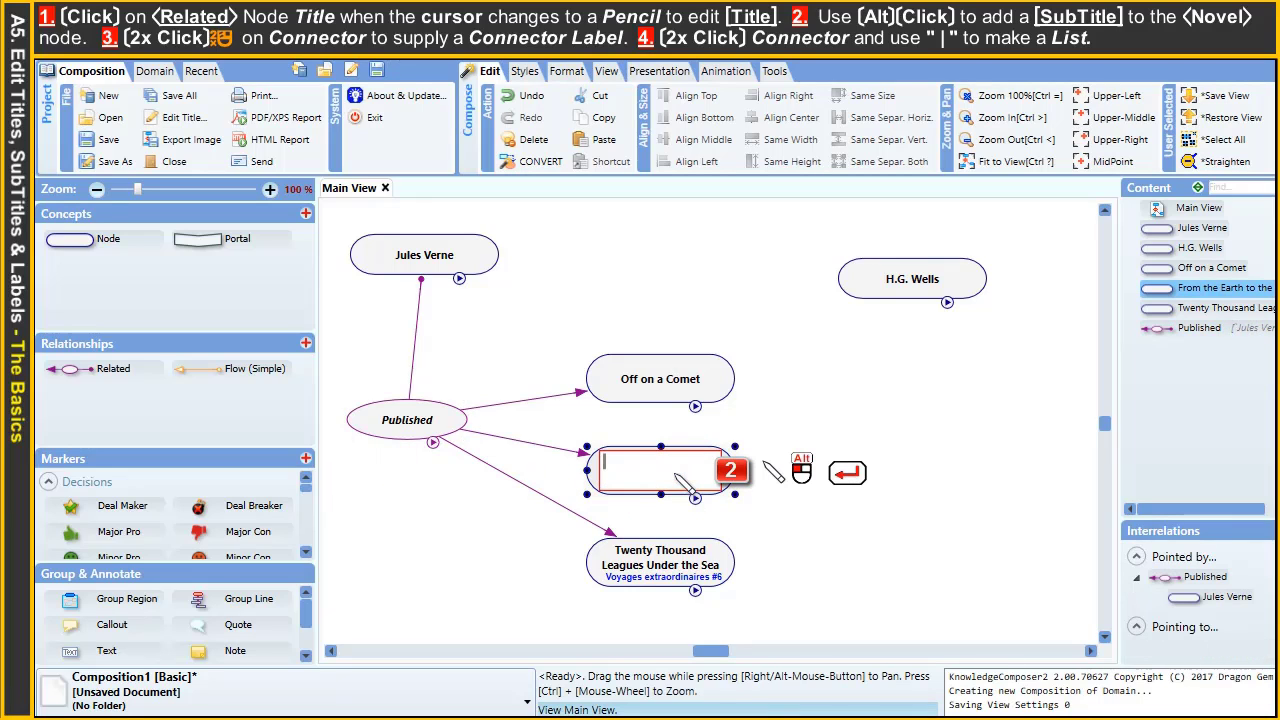
{"action": "type", "text": "Voyages extraordinaires #4"}
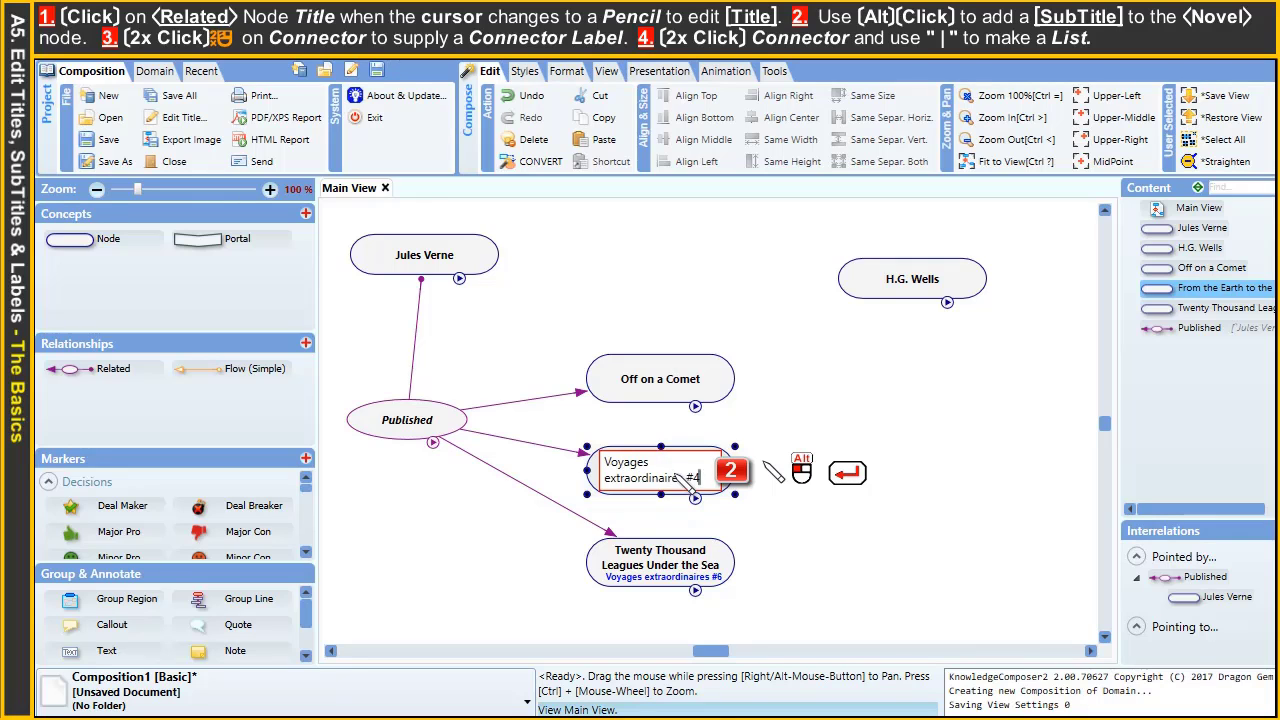
{"action": "key", "text": "Return"}
{"action": "left_click", "coordinate": [410, 507]}
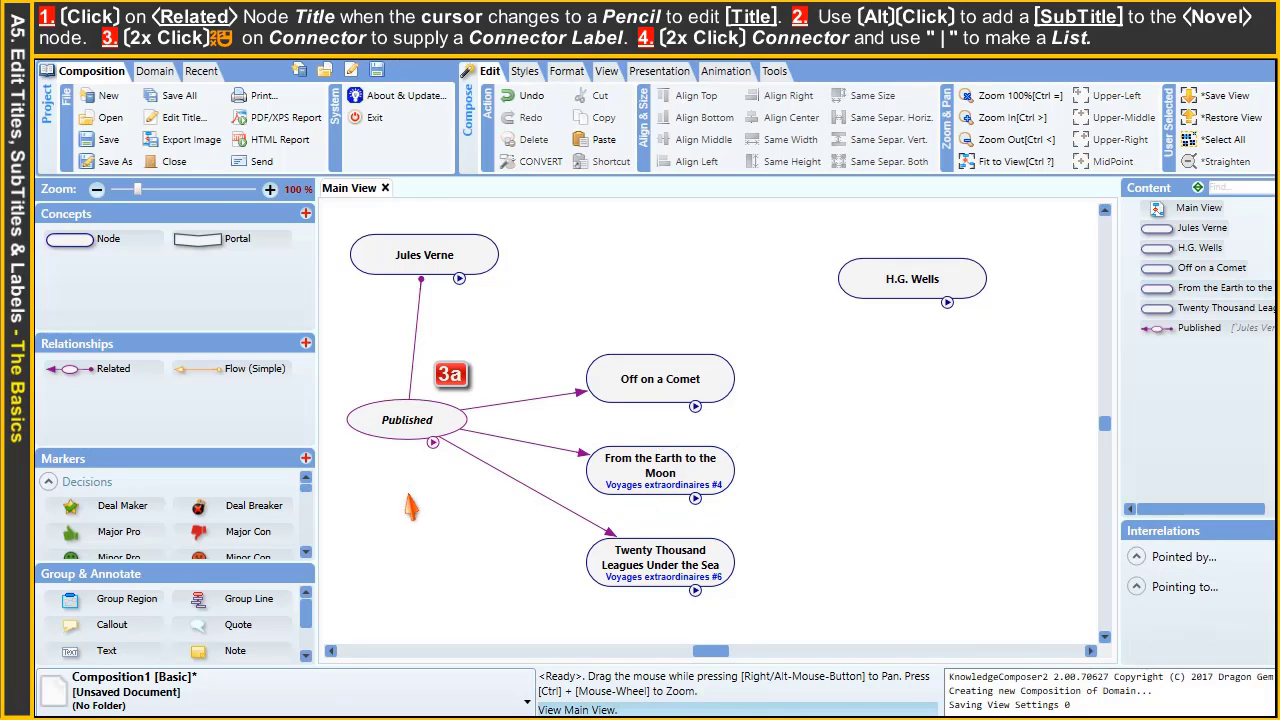
Step: Label the connector from "Published" to "Off on a Comet" with "1877"
{"action": "double_click", "coordinate": [538, 399]}
{"action": "type", "text": "1877"}
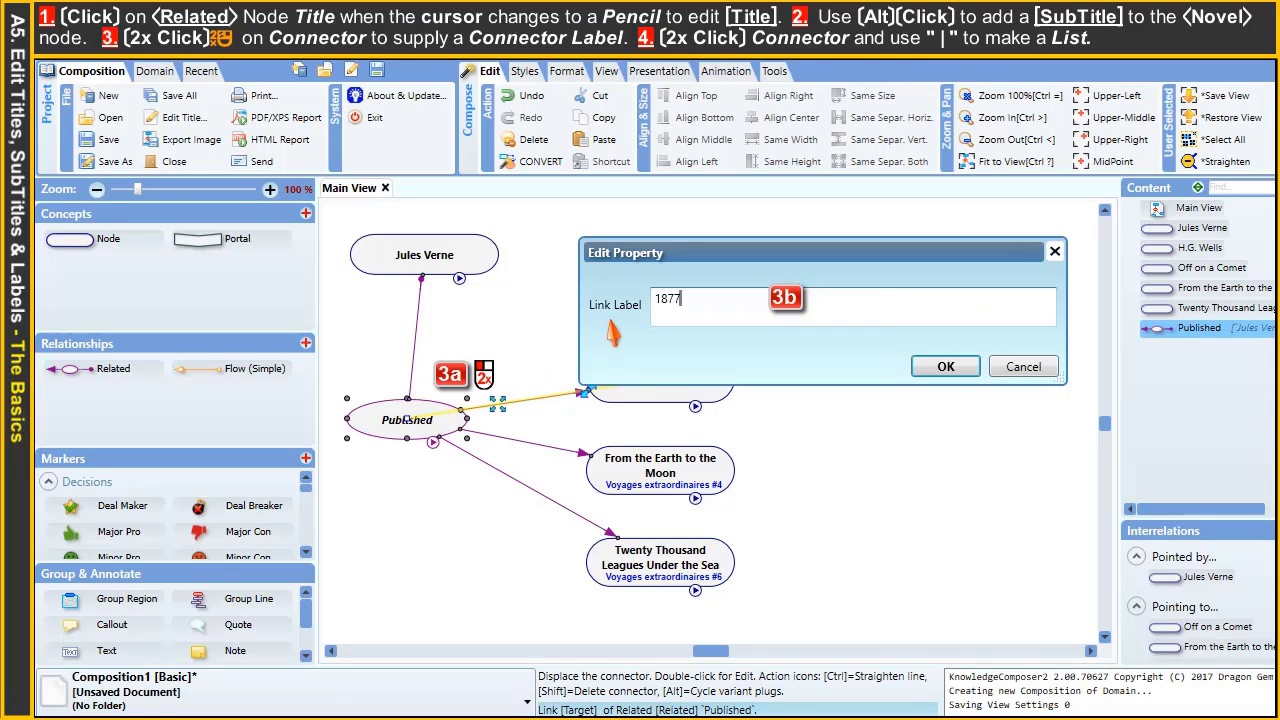
{"action": "left_click", "coordinate": [946, 366]}
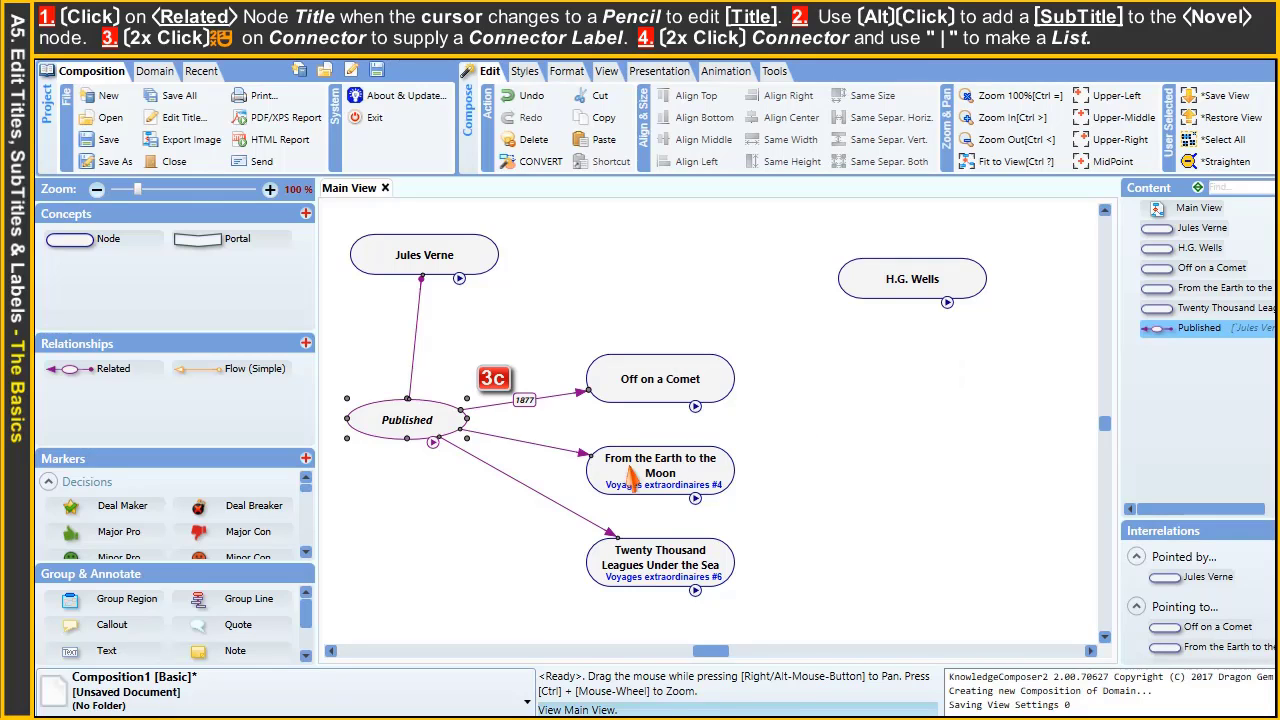
Step: Label the connector to "Twenty Thousand Leagues Under the Sea" with the list "1870: Age 42 | 1873 (English)"
{"action": "double_click", "coordinate": [542, 493]}
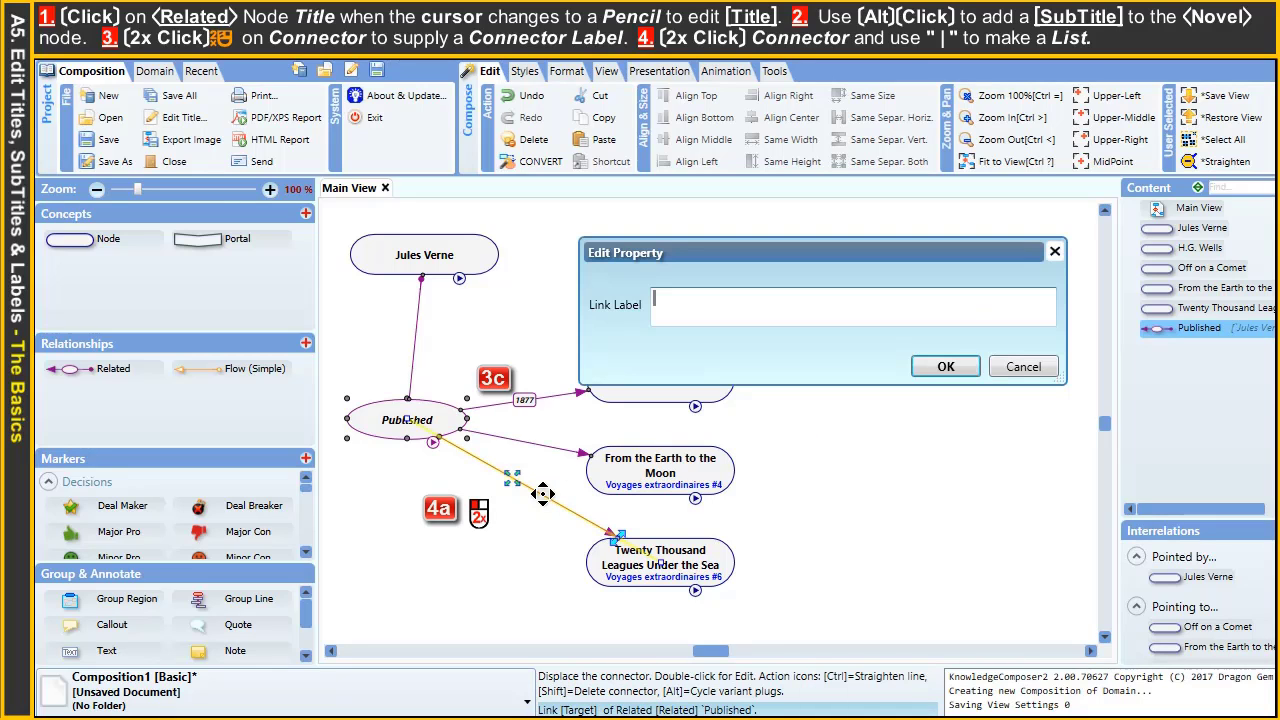
{"action": "type", "text": "1870: Age 42"}
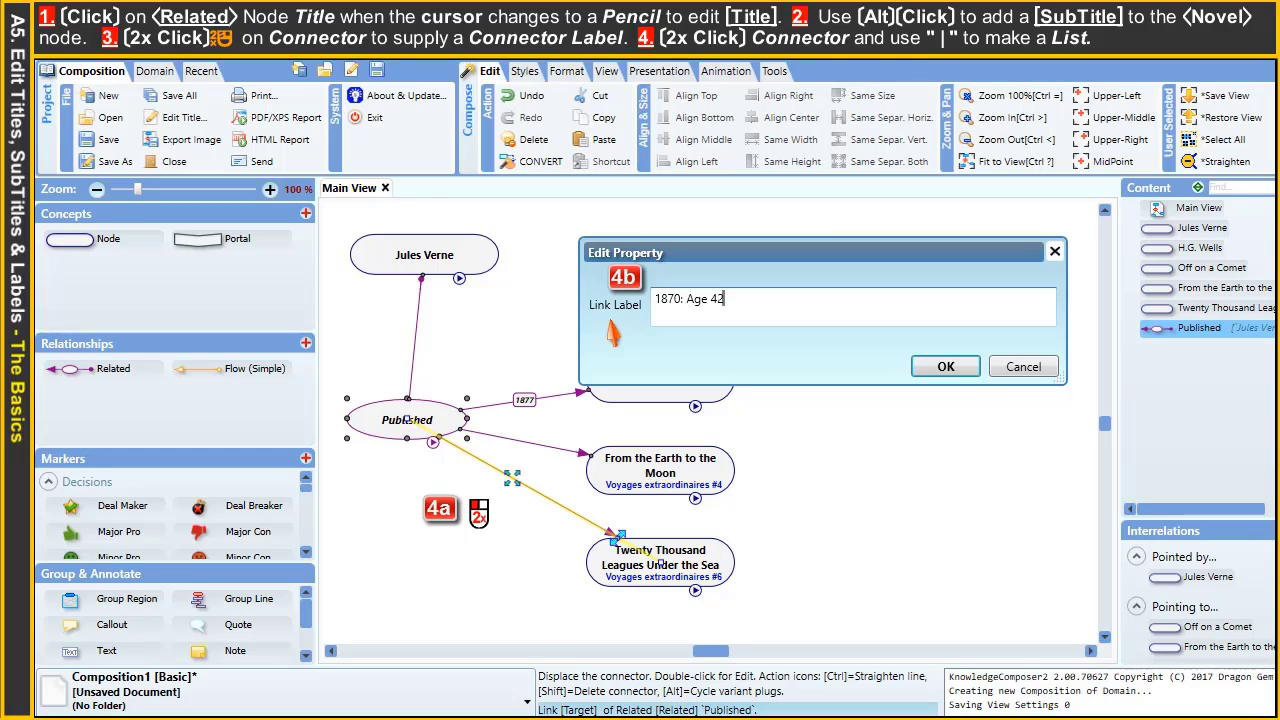
{"action": "type", "text": " | 1873 (English)"}
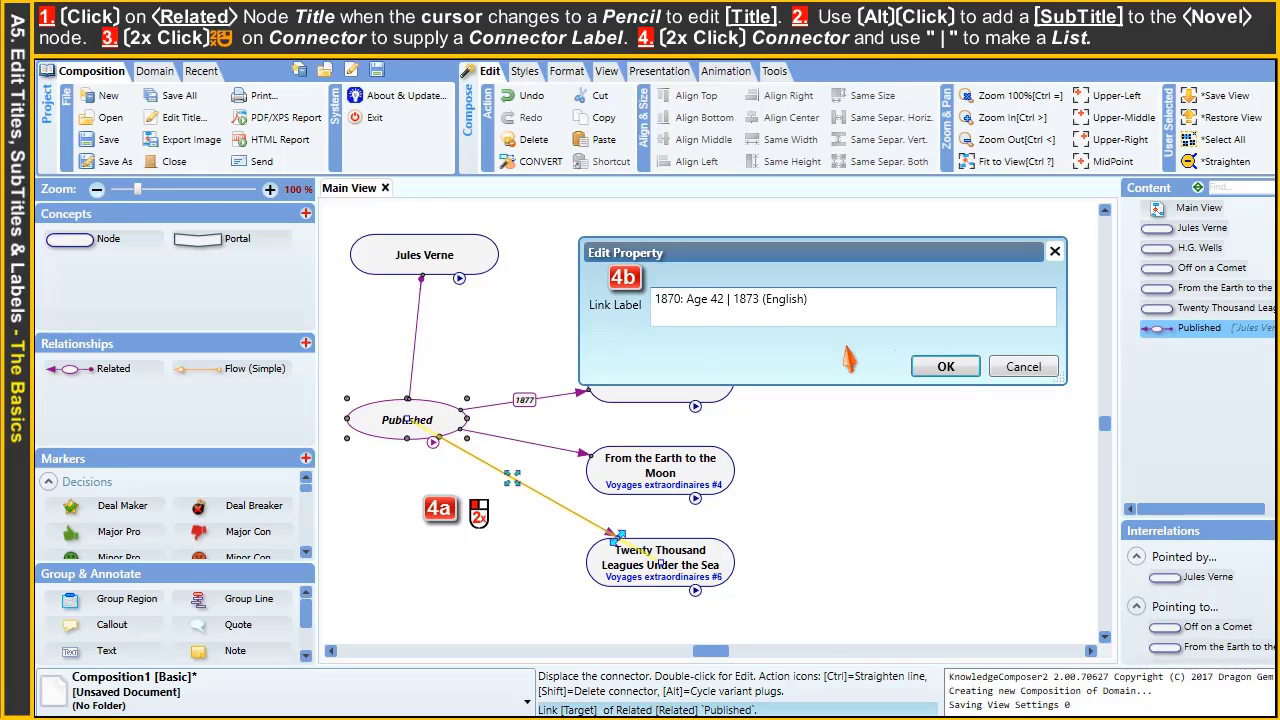
{"action": "left_click", "coordinate": [945, 366]}
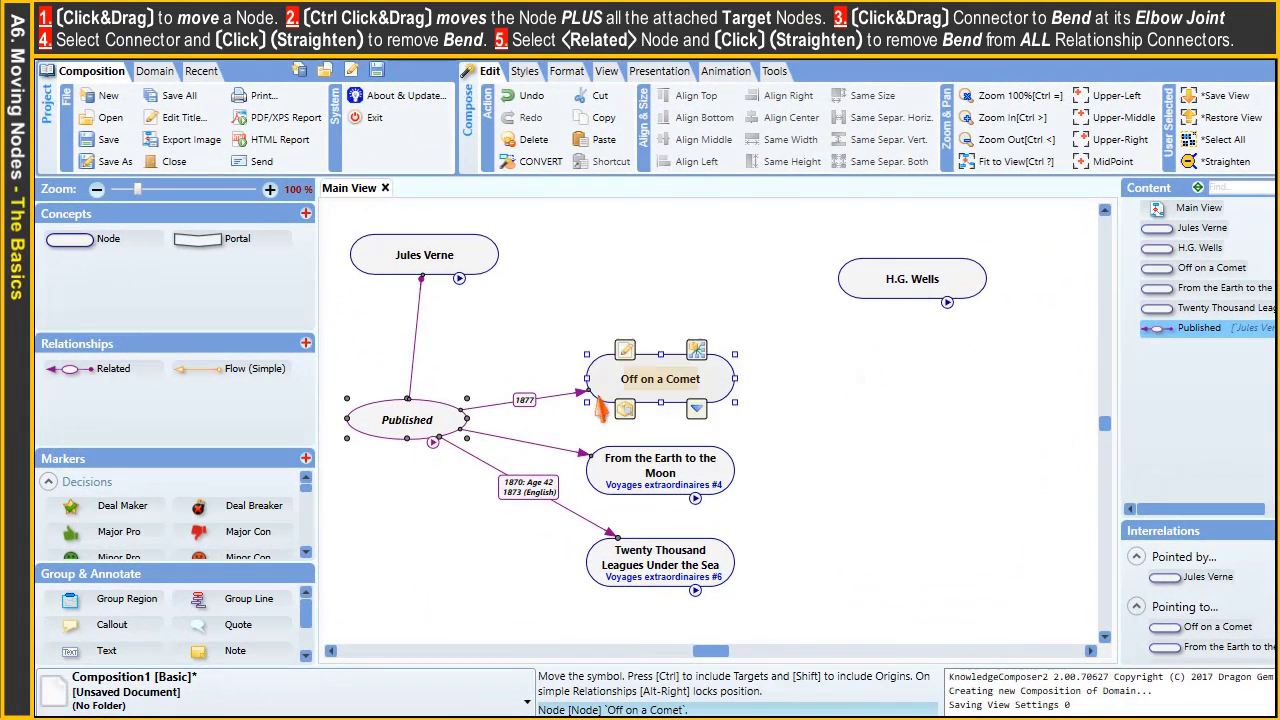
Step: Move the "Published" node down level with the middle novel, and shift it slightly right together with its three target nodes
{"action": "left_click", "coordinate": [365, 419]}
{"action": "left_click_drag", "start_coordinate": [365, 419], "coordinate": [369, 480]}
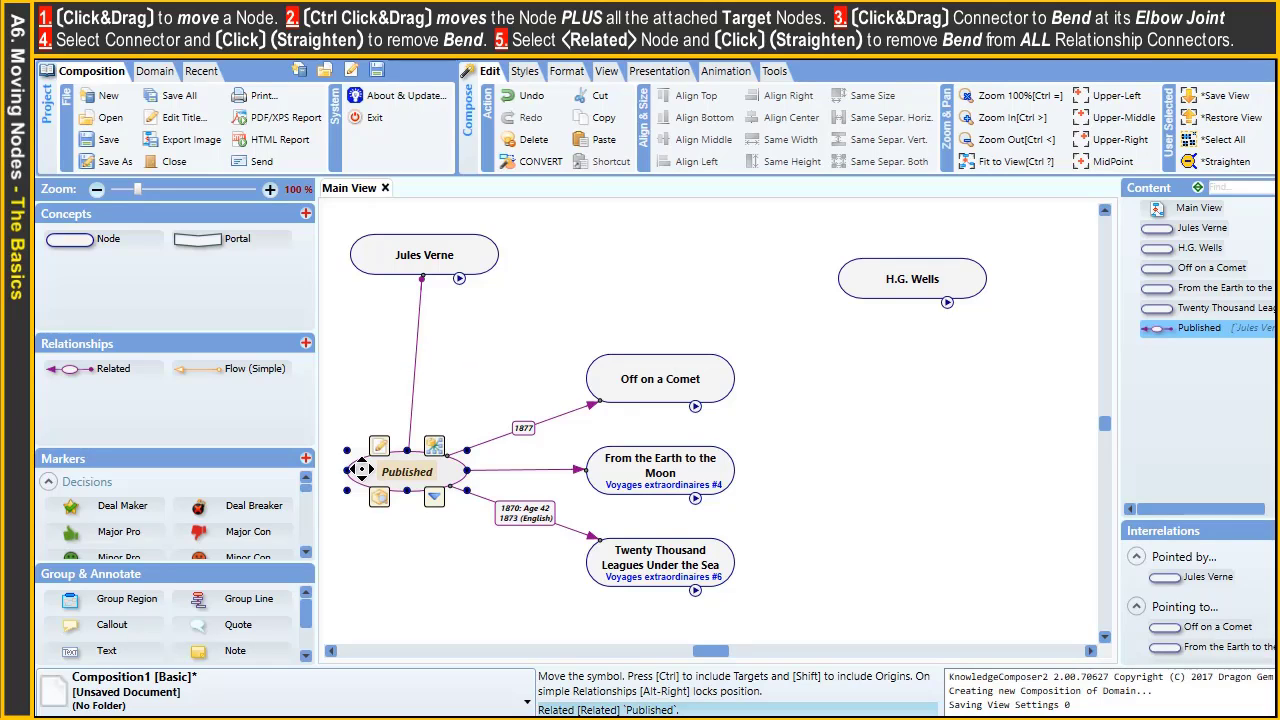
{"action": "left_click", "coordinate": [364, 472], "text": "ctrl"}
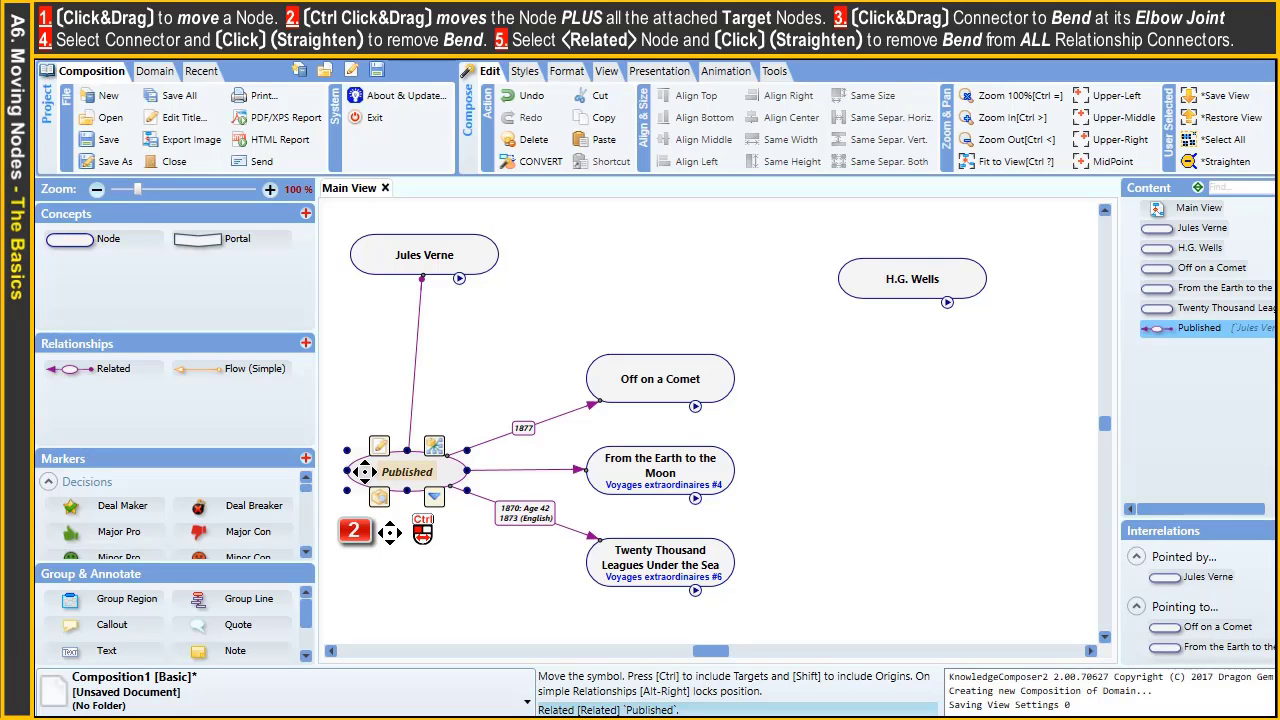
{"action": "left_click_drag", "start_coordinate": [364, 472], "coordinate": [400, 470]}
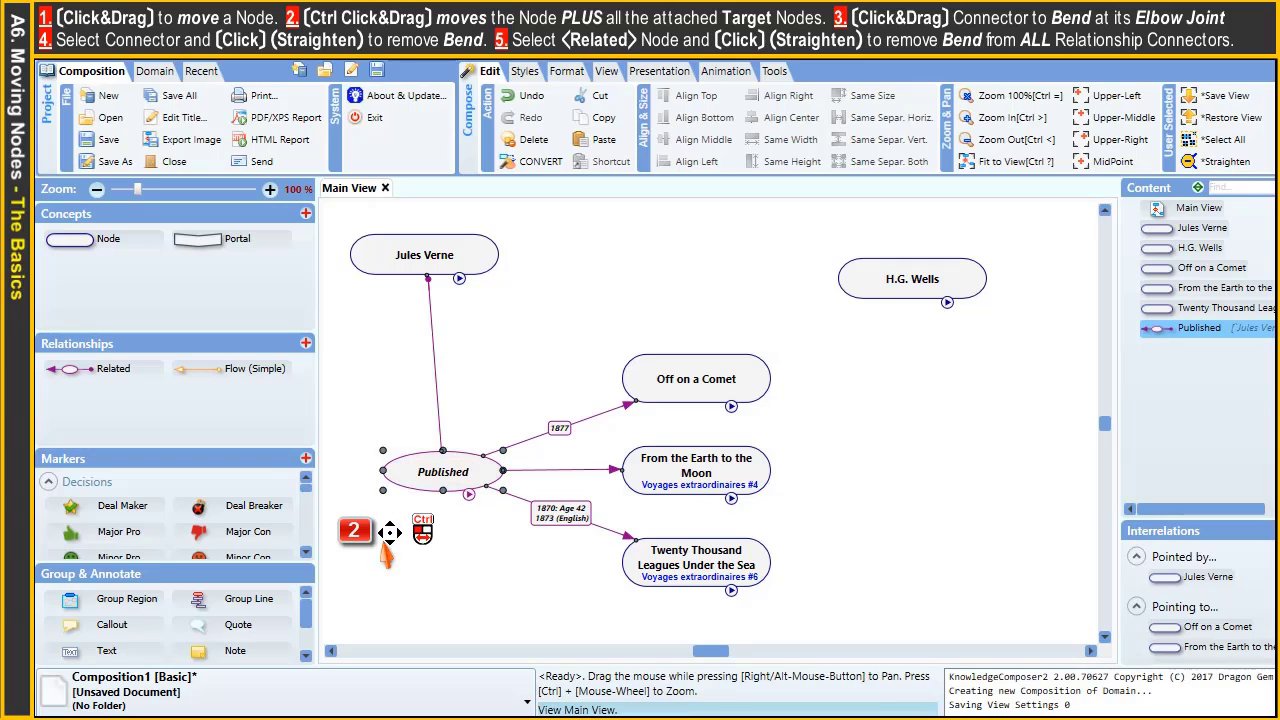
{"action": "left_click", "coordinate": [388, 557]}
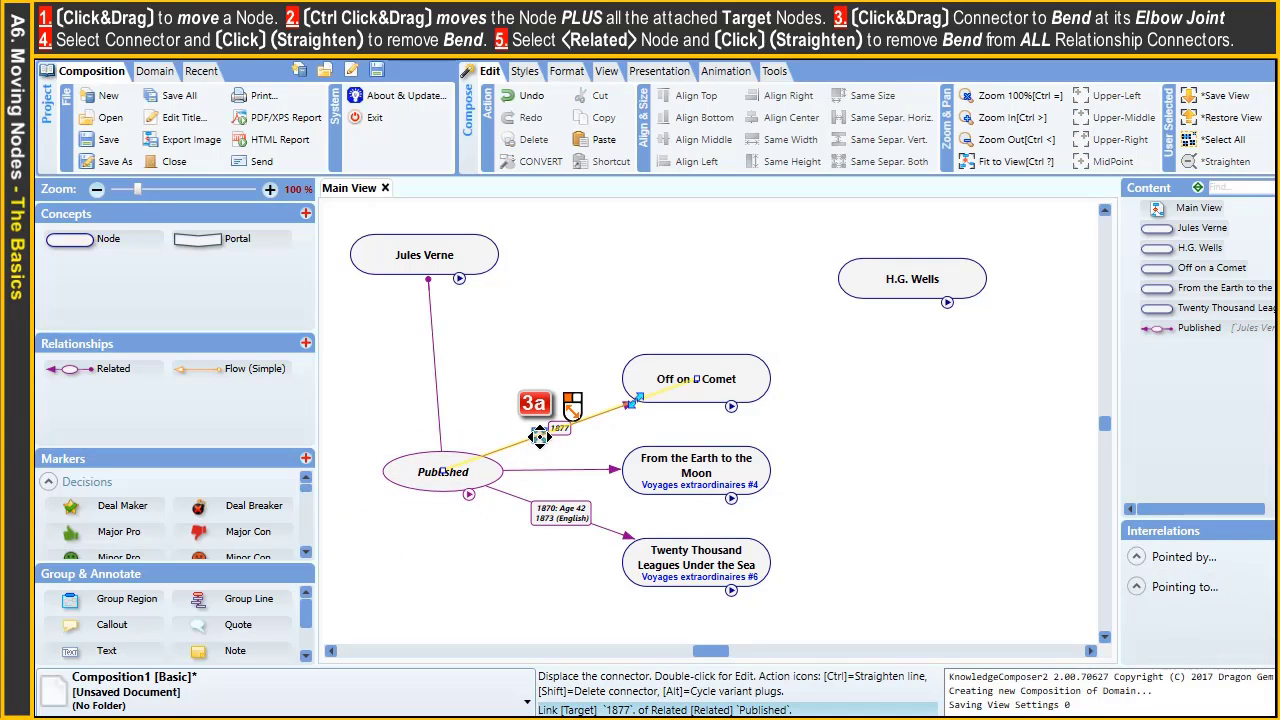
Step: Bend the connectors to the first and middle novels upward and the connector to the last novel downward
{"action": "left_click_drag", "start_coordinate": [535, 437], "coordinate": [533, 380]}
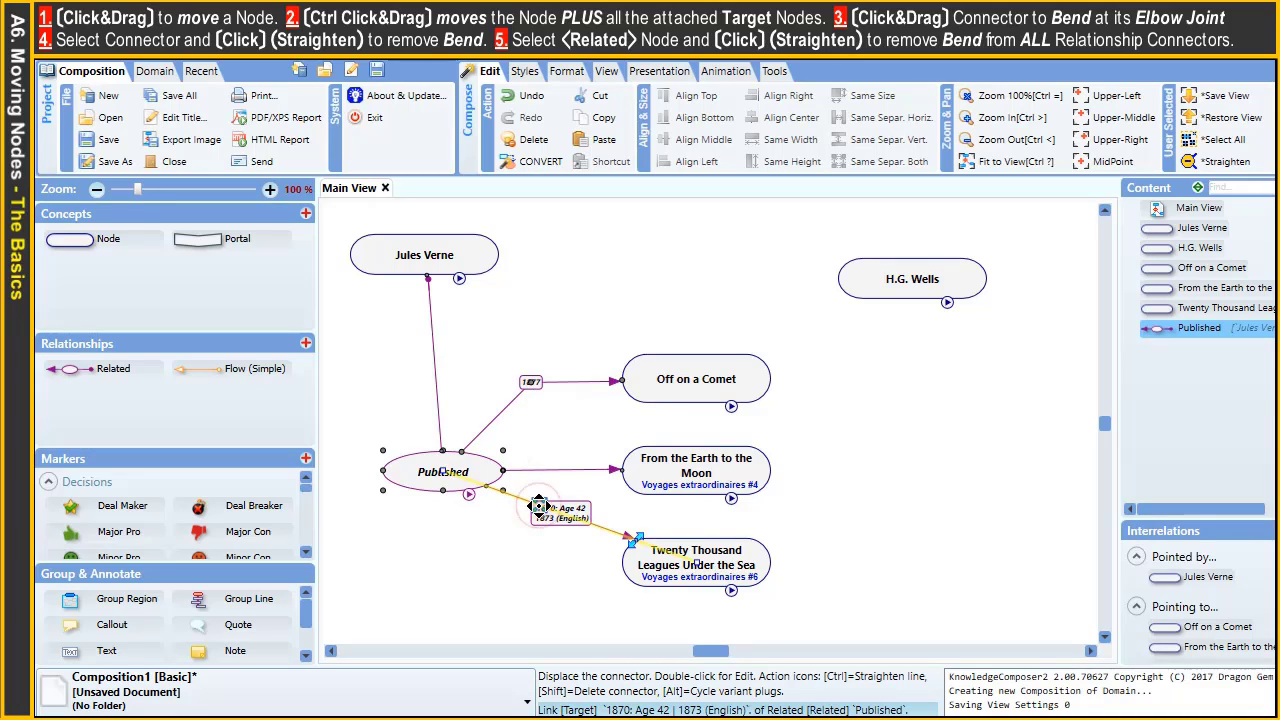
{"action": "left_click_drag", "start_coordinate": [532, 505], "coordinate": [535, 568]}
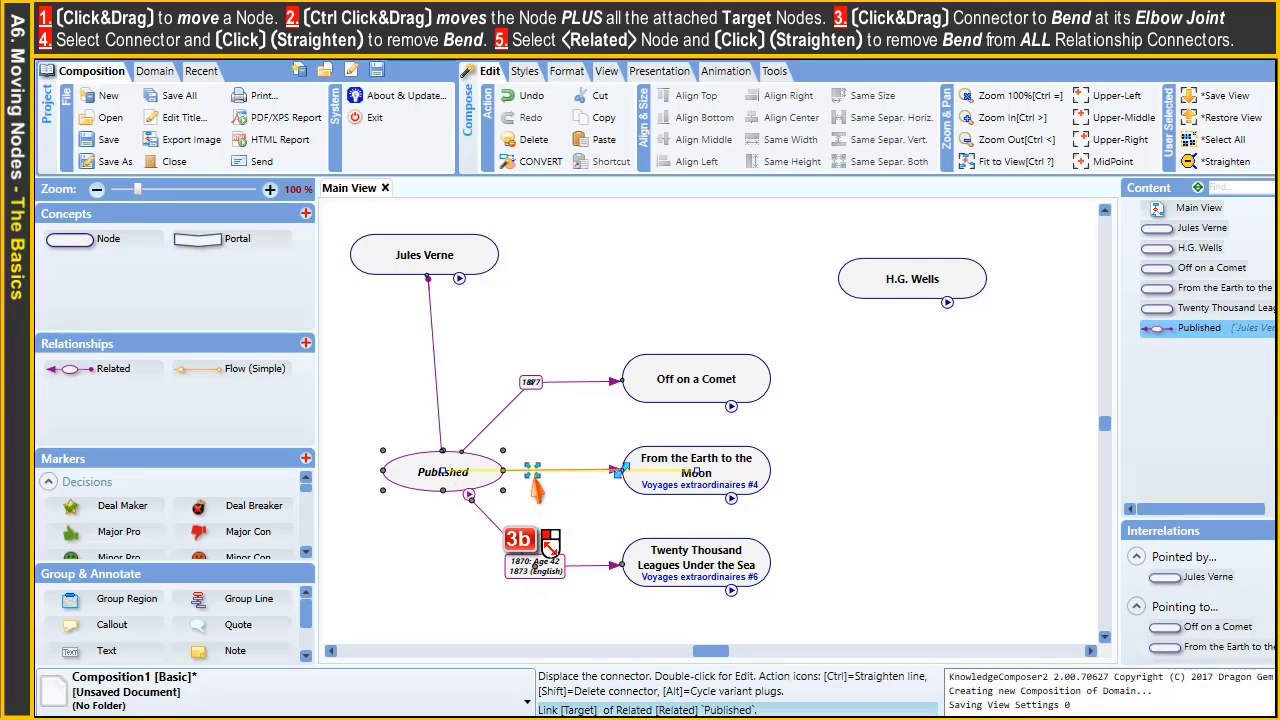
{"action": "left_click_drag", "start_coordinate": [534, 471], "coordinate": [555, 442]}
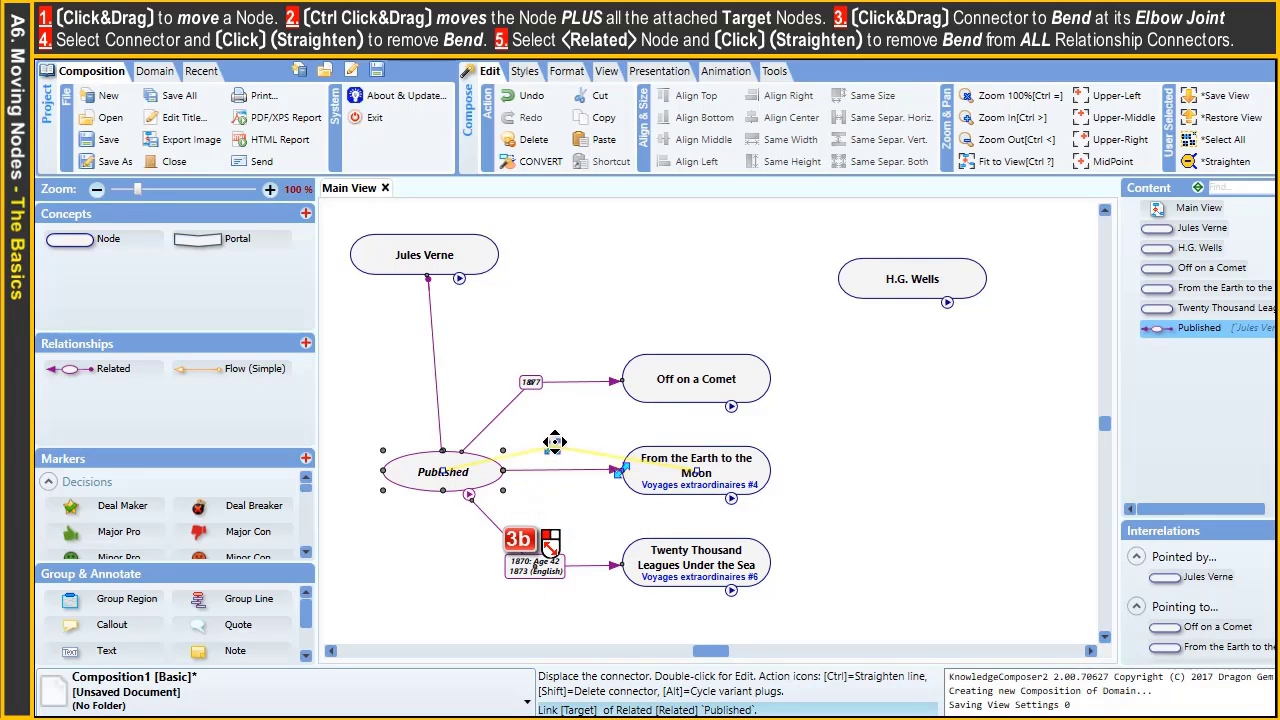
{"action": "left_click", "coordinate": [433, 563]}
Step: Straighten only the bent connector to "Twenty Thousand Leagues Under the Sea"
{"action": "left_click", "coordinate": [514, 563]}
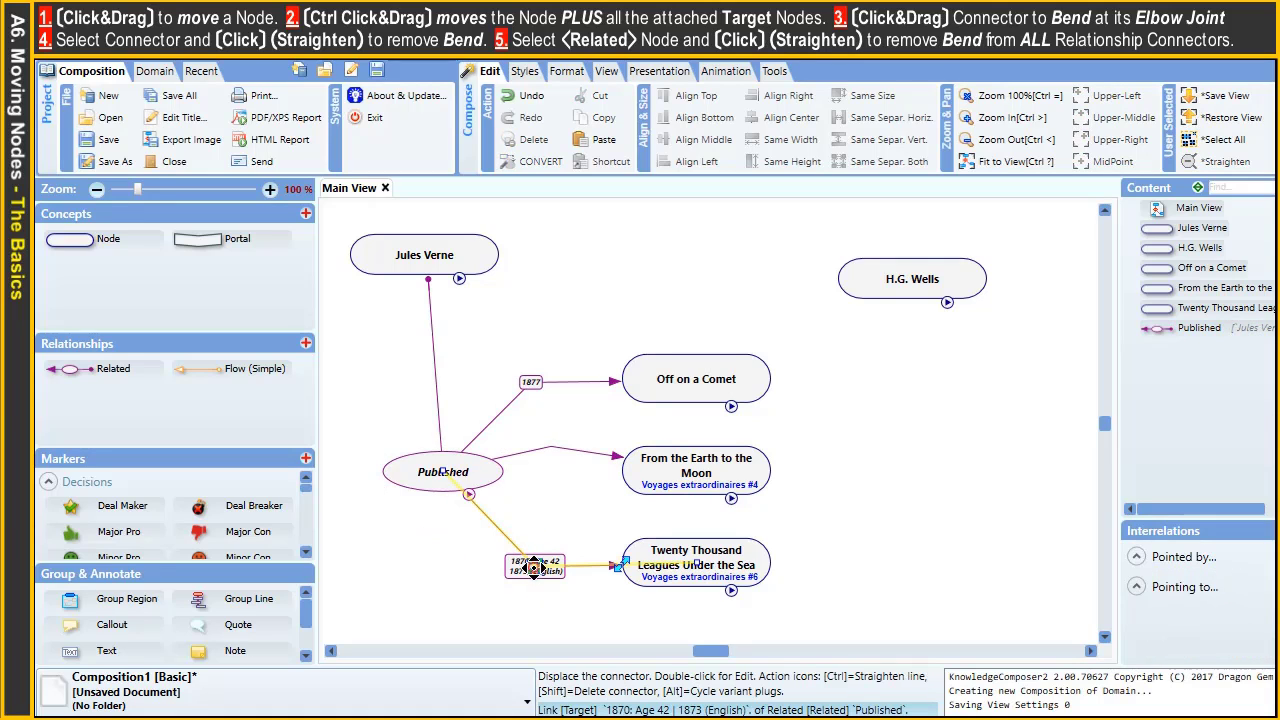
{"action": "left_click", "coordinate": [530, 565]}
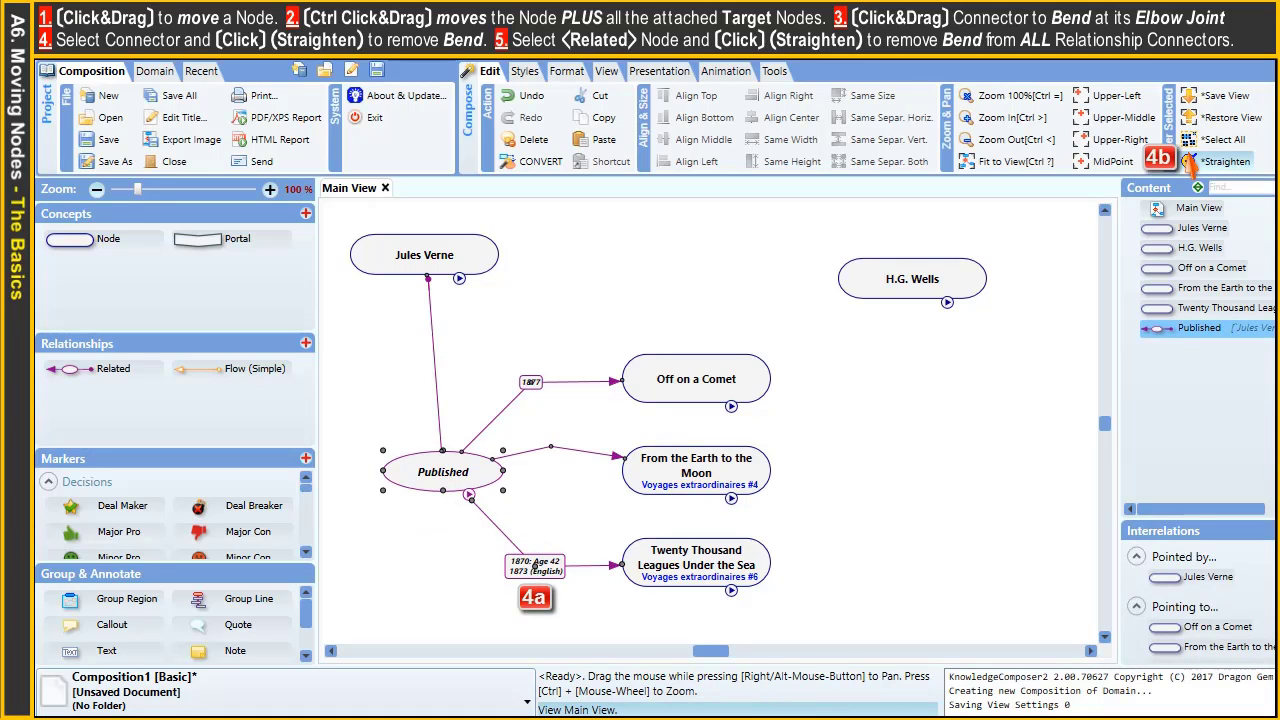
{"action": "left_click", "coordinate": [1218, 161]}
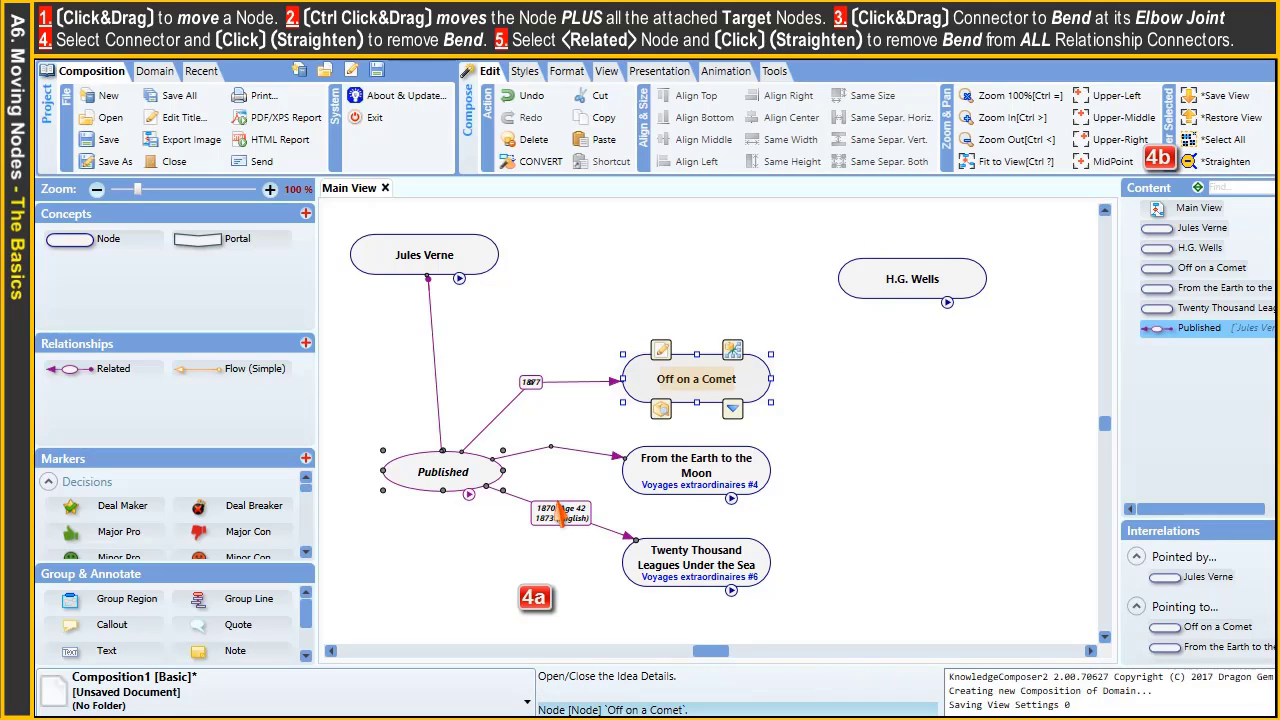
{"action": "left_click", "coordinate": [450, 576]}
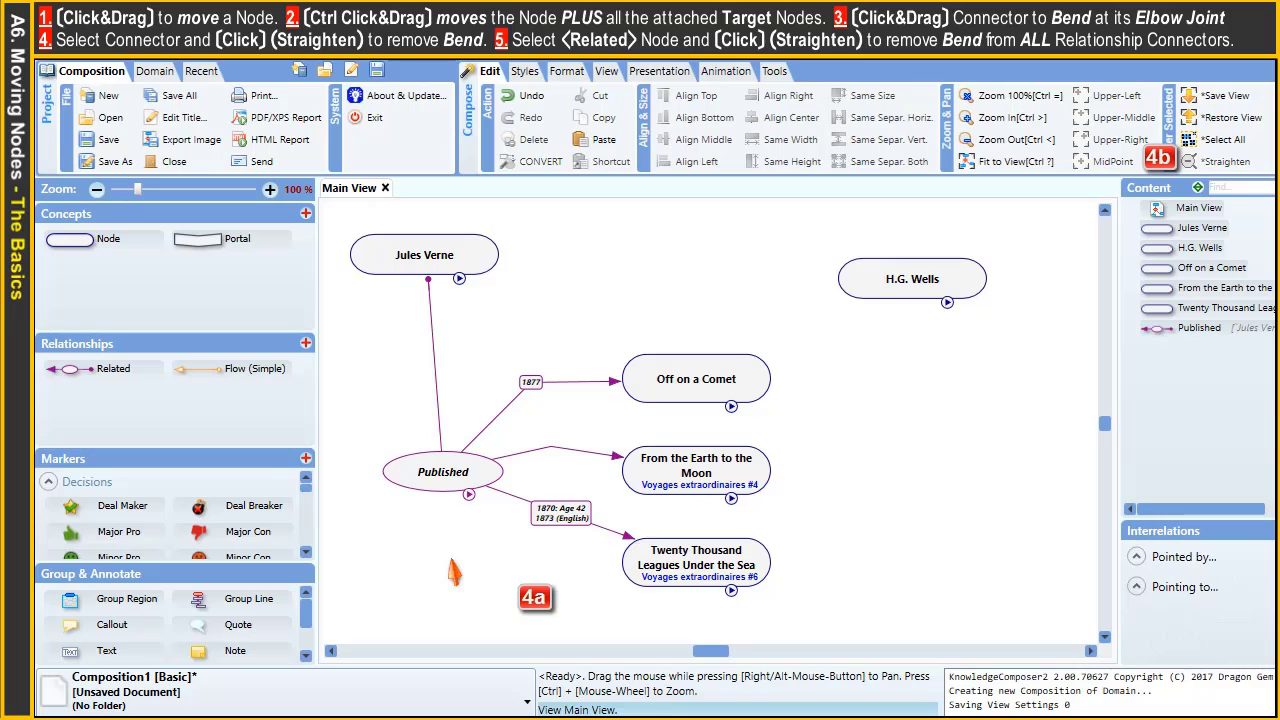
Step: Straighten all connectors of the "Published" relationship at once
{"action": "left_click", "coordinate": [435, 478]}
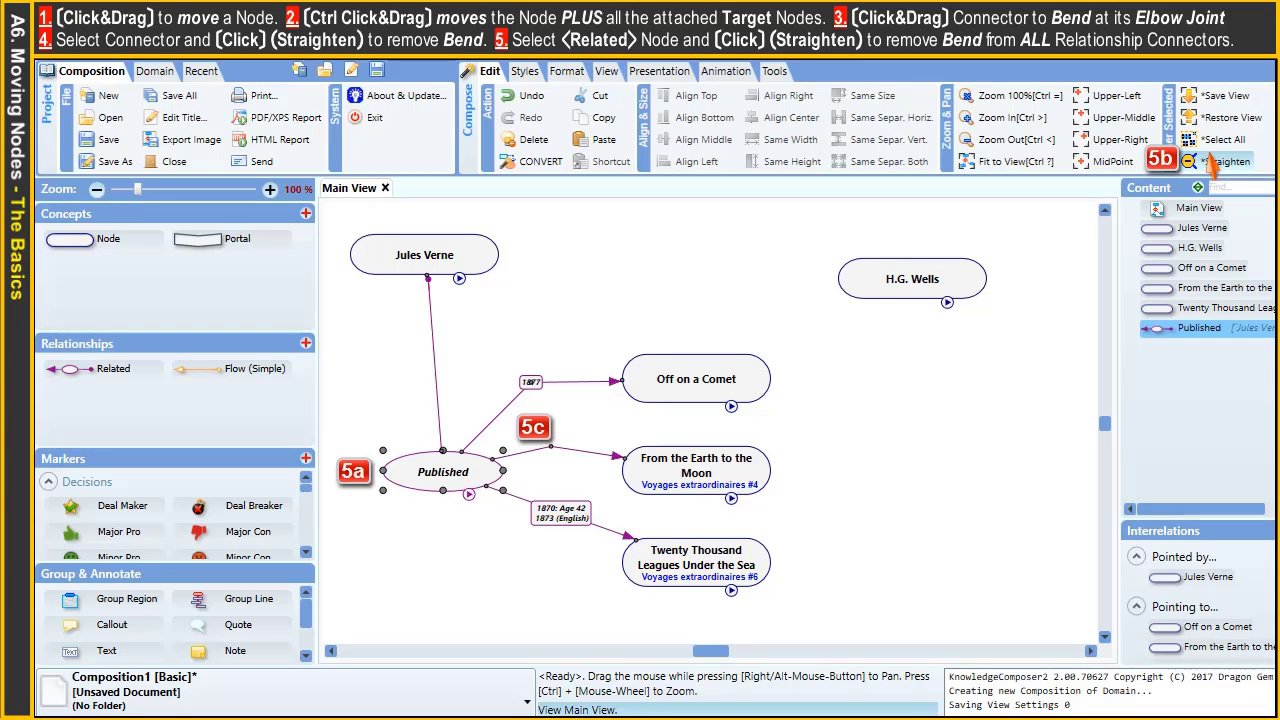
{"action": "left_click", "coordinate": [1212, 163]}
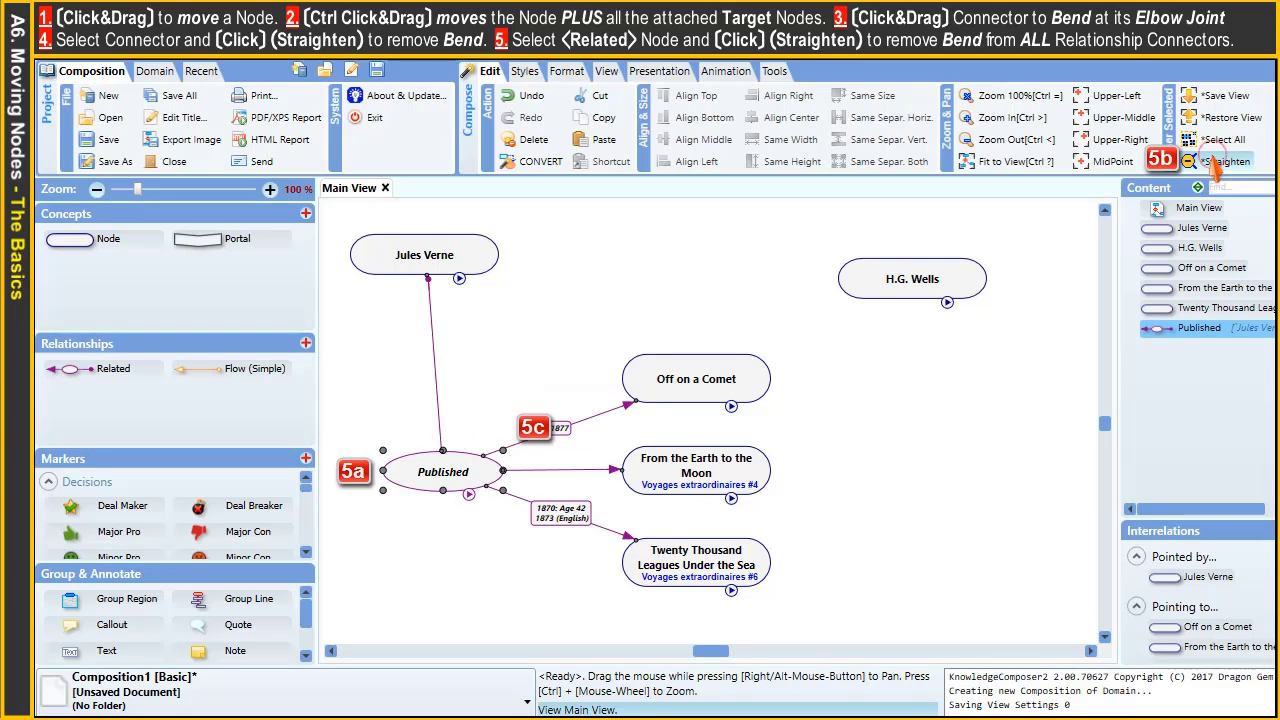
{"action": "left_click", "coordinate": [443, 572]}
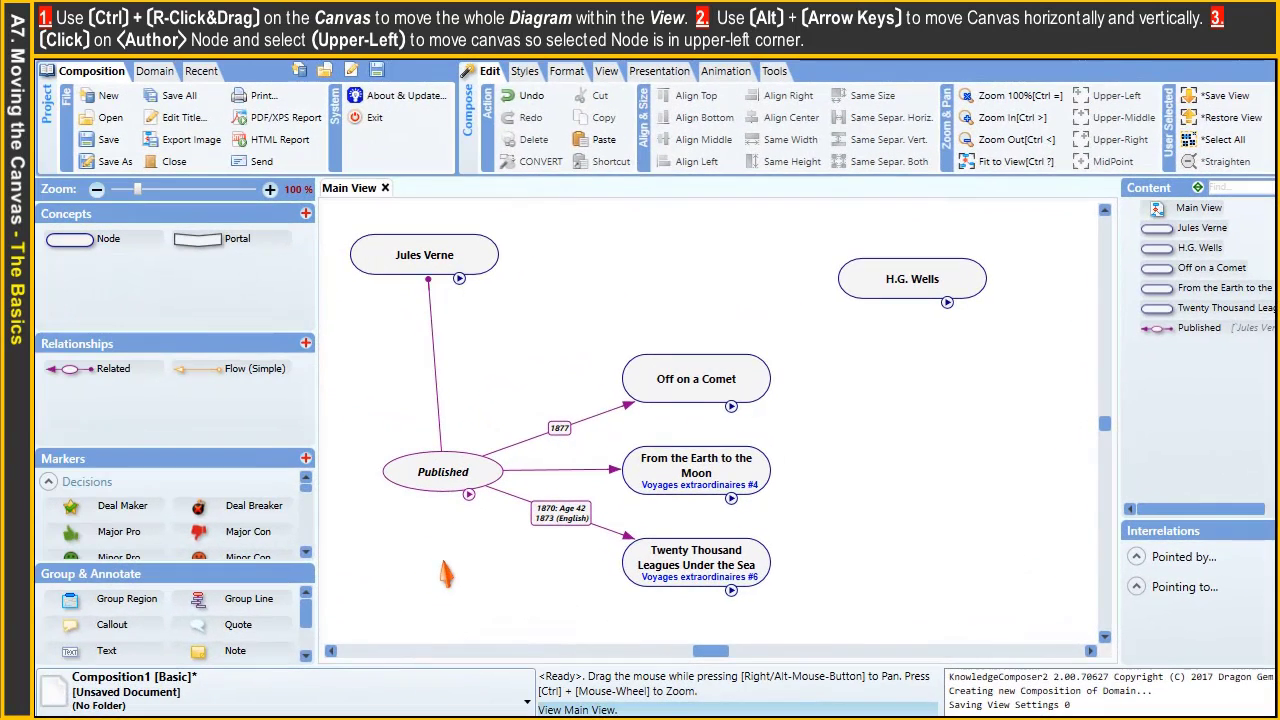
Step: Shift the whole diagram around within the view, and bring the Jules Verne node to the canvas's upper-left corner
{"action": "key", "text": "ctrl"}
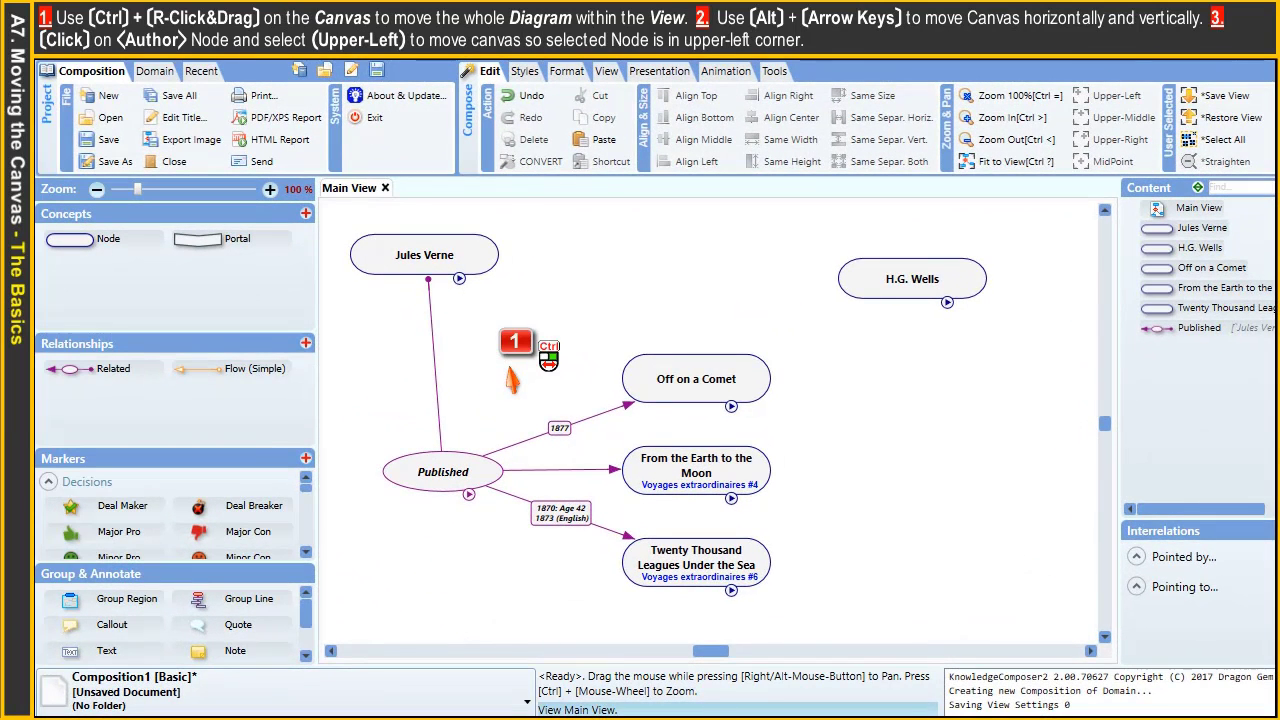
{"action": "left_click_drag", "start_coordinate": [512, 380], "coordinate": [542, 397]}
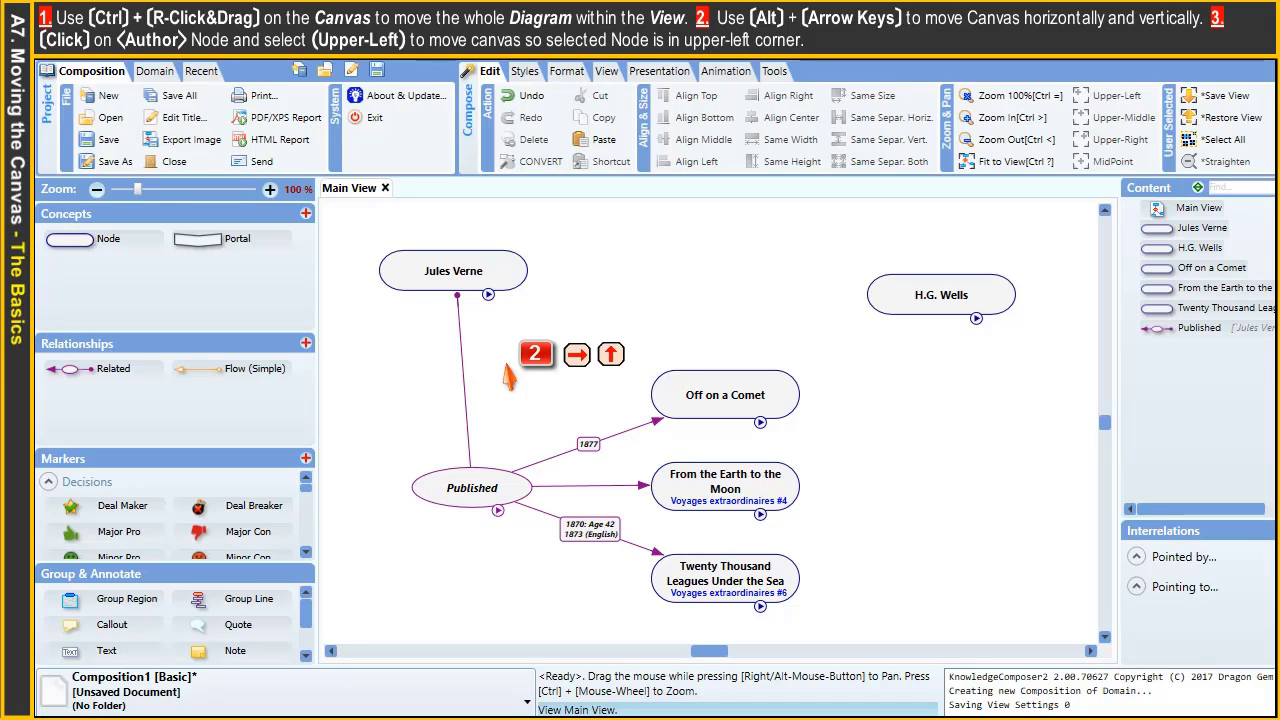
{"action": "key", "text": "alt+Right"}
{"action": "key", "text": "alt+Right"}
{"action": "key", "text": "alt+Up"}
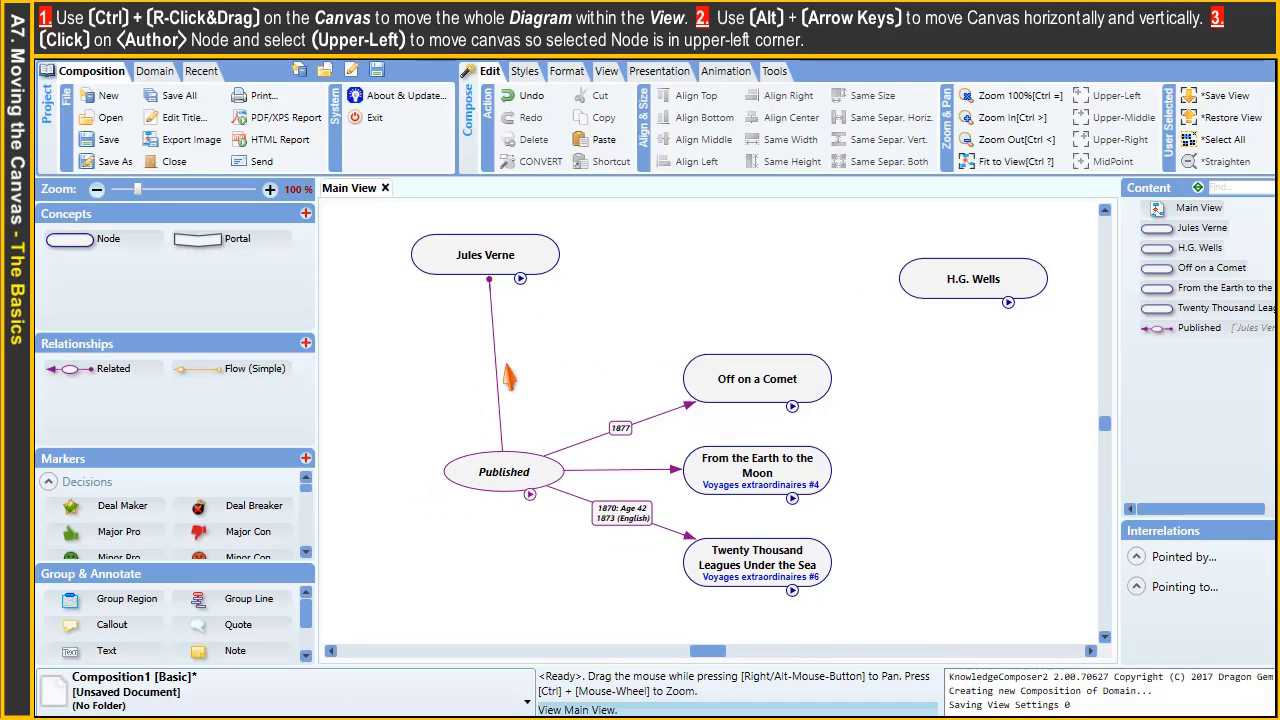
{"action": "key", "text": "alt+Right"}
{"action": "key", "text": "alt+Down"}
{"action": "left_click", "coordinate": [500, 272]}
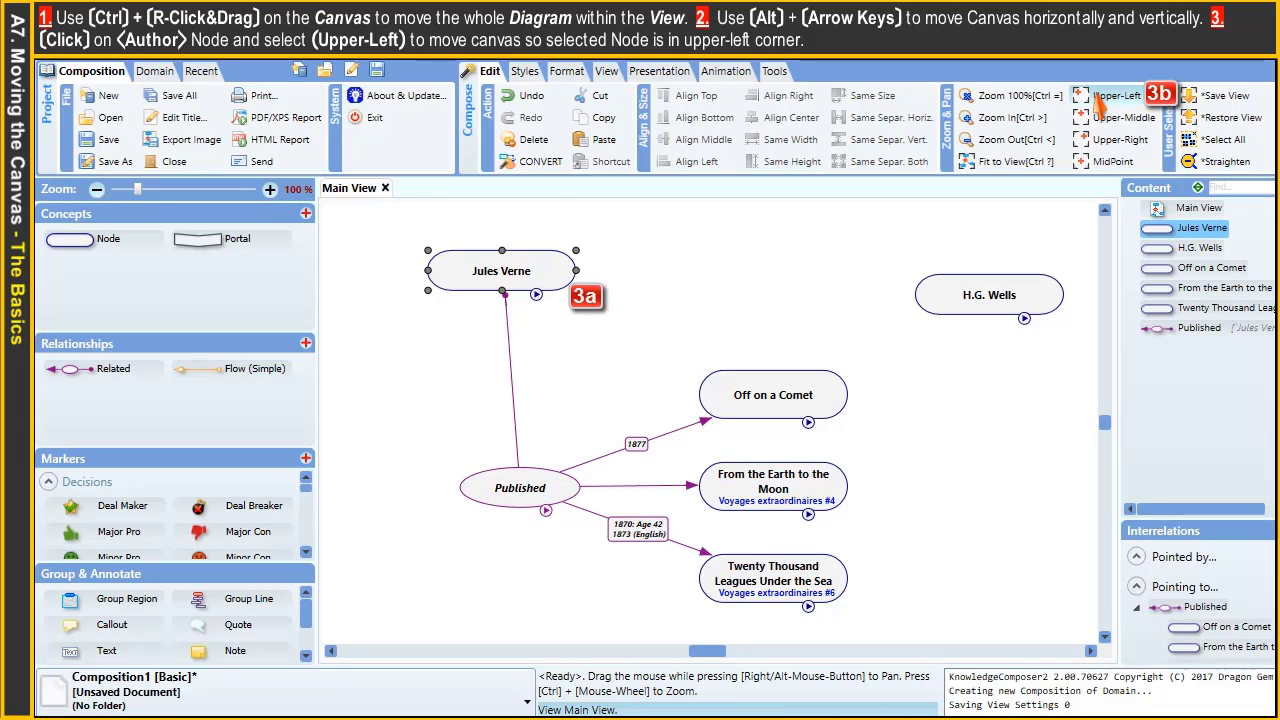
{"action": "left_click", "coordinate": [1098, 94]}
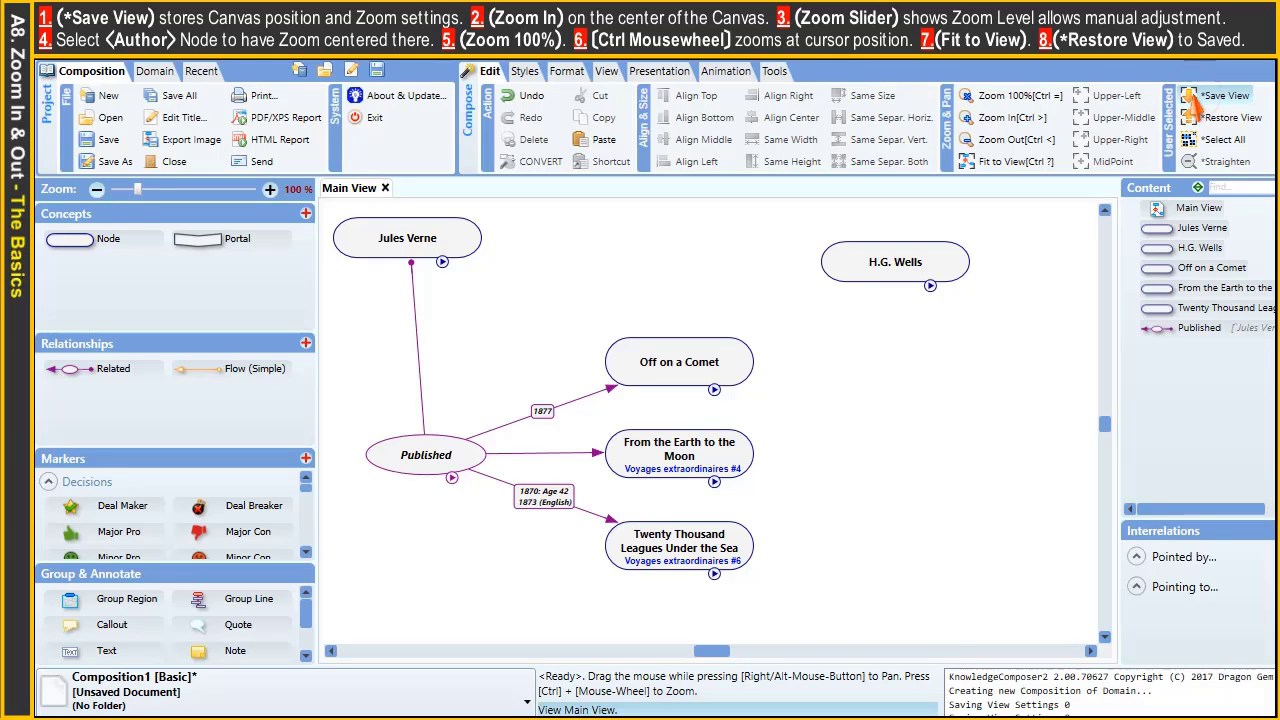
Step: Zoom in on the center of the canvas to 115 %
{"action": "left_click", "coordinate": [980, 118]}
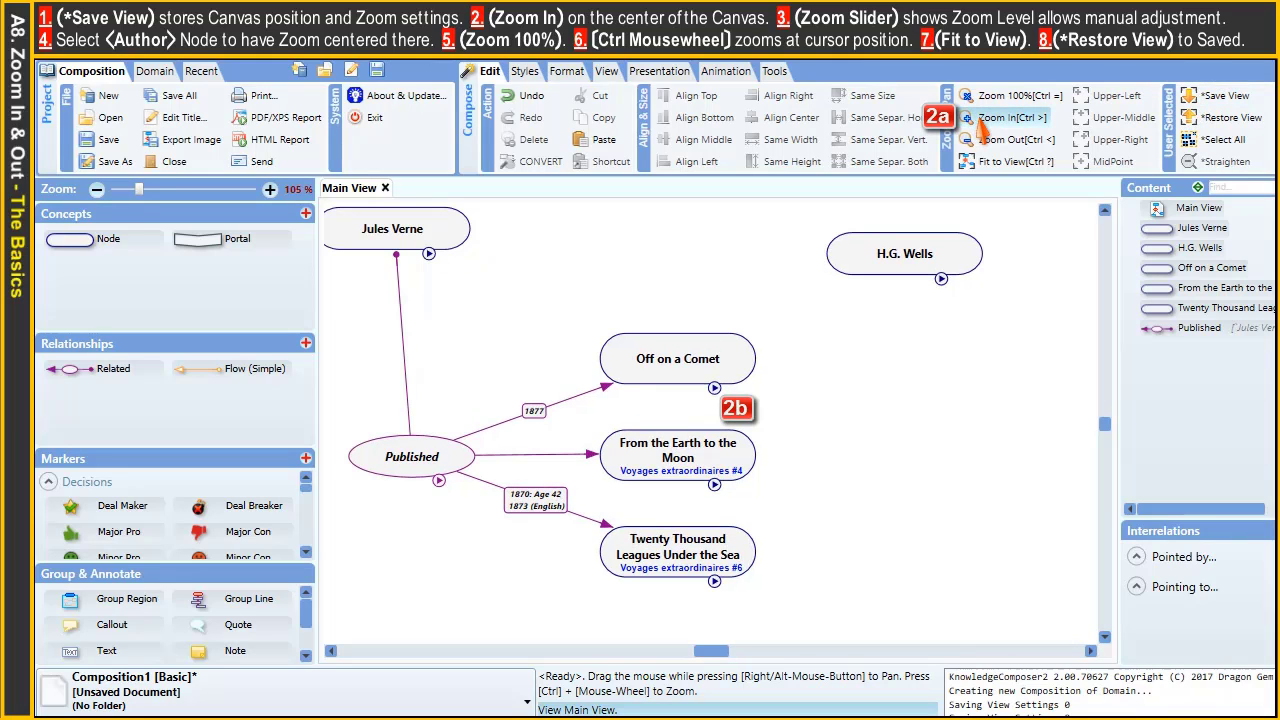
{"action": "left_click", "coordinate": [980, 118]}
{"action": "left_click", "coordinate": [980, 118]}
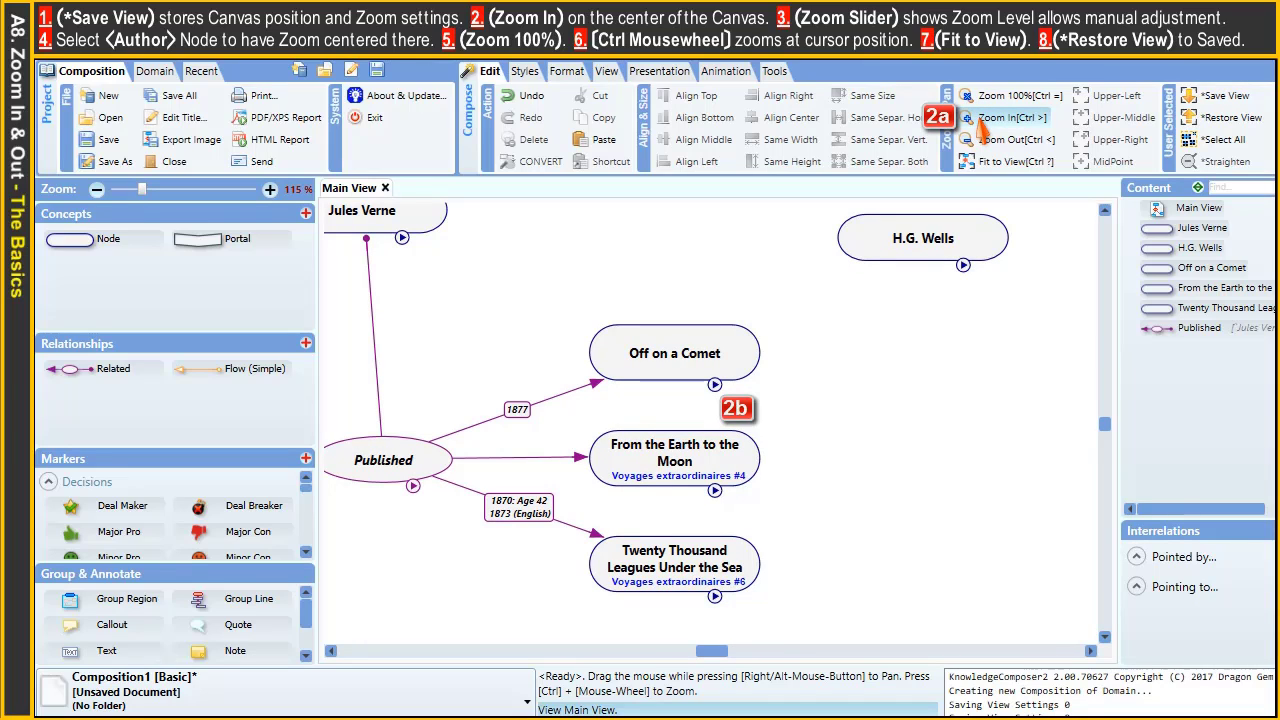
Step: Zoom the canvas out to 100 % in small increments
{"action": "left_click", "coordinate": [96, 190]}
{"action": "left_click", "coordinate": [96, 190]}
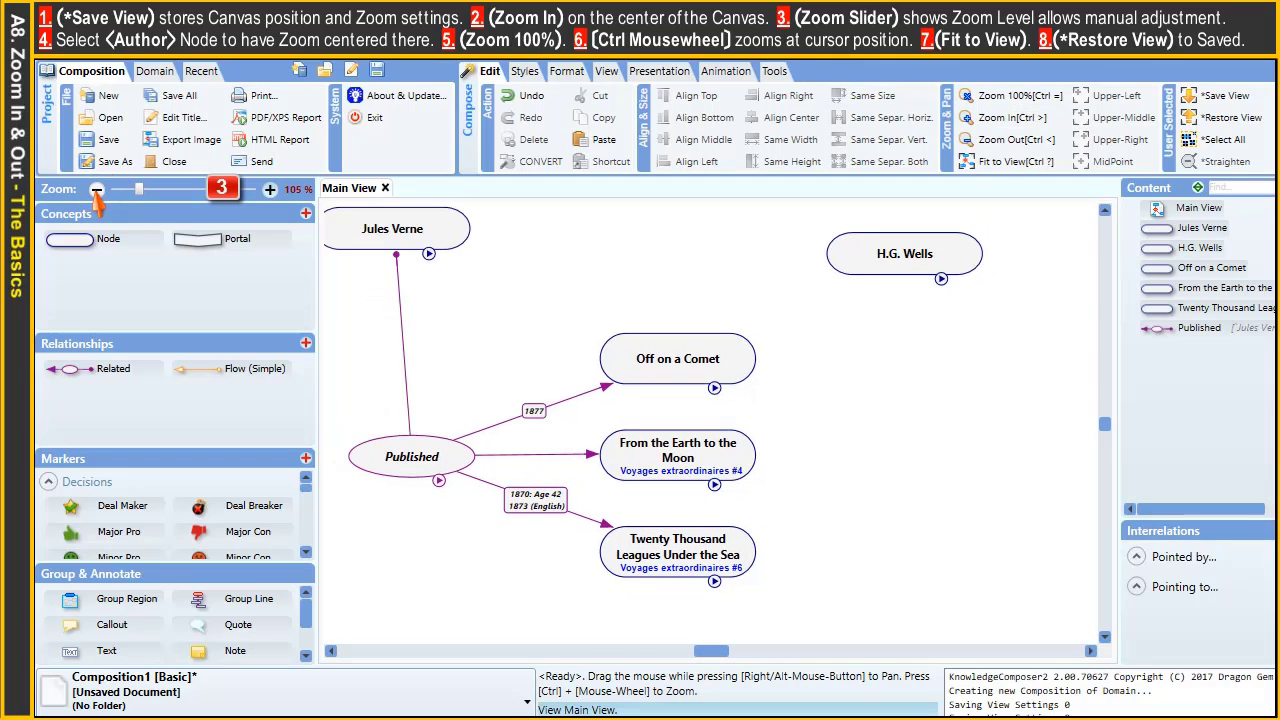
{"action": "left_click", "coordinate": [96, 190]}
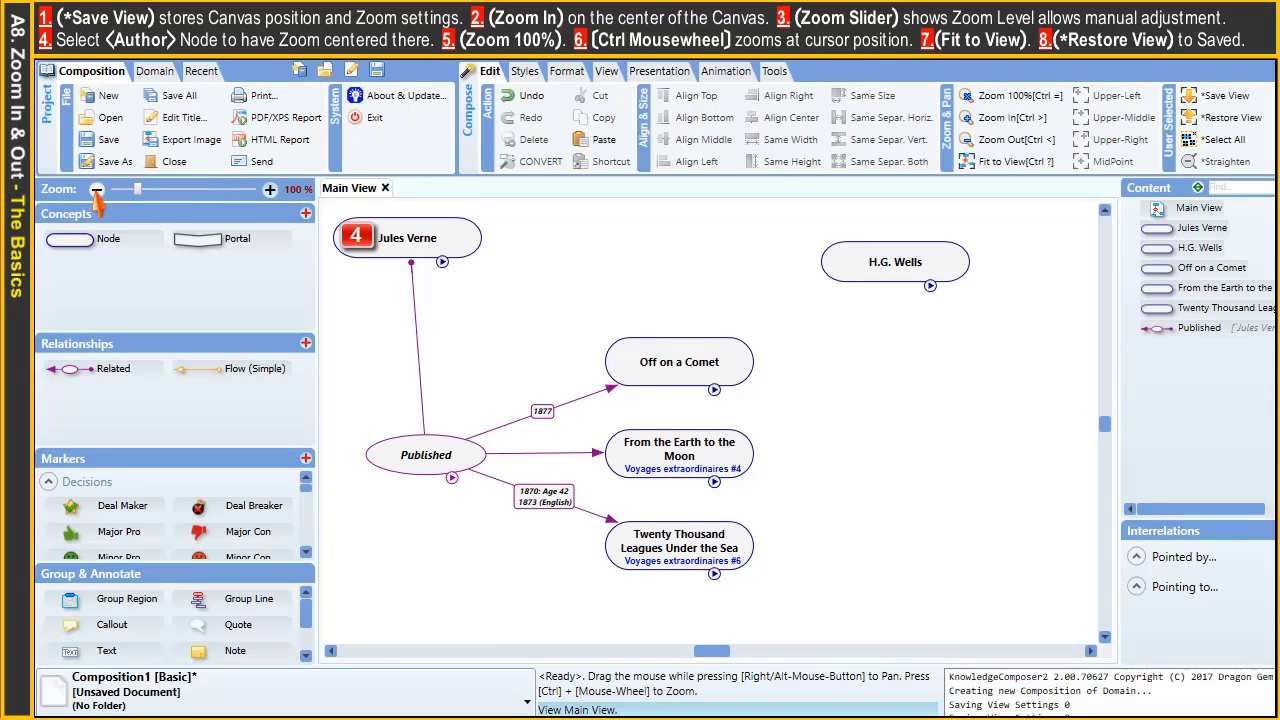
Step: Zoom in to 115 % with the zoom centered on the Jules Verne node
{"action": "left_click", "coordinate": [460, 236]}
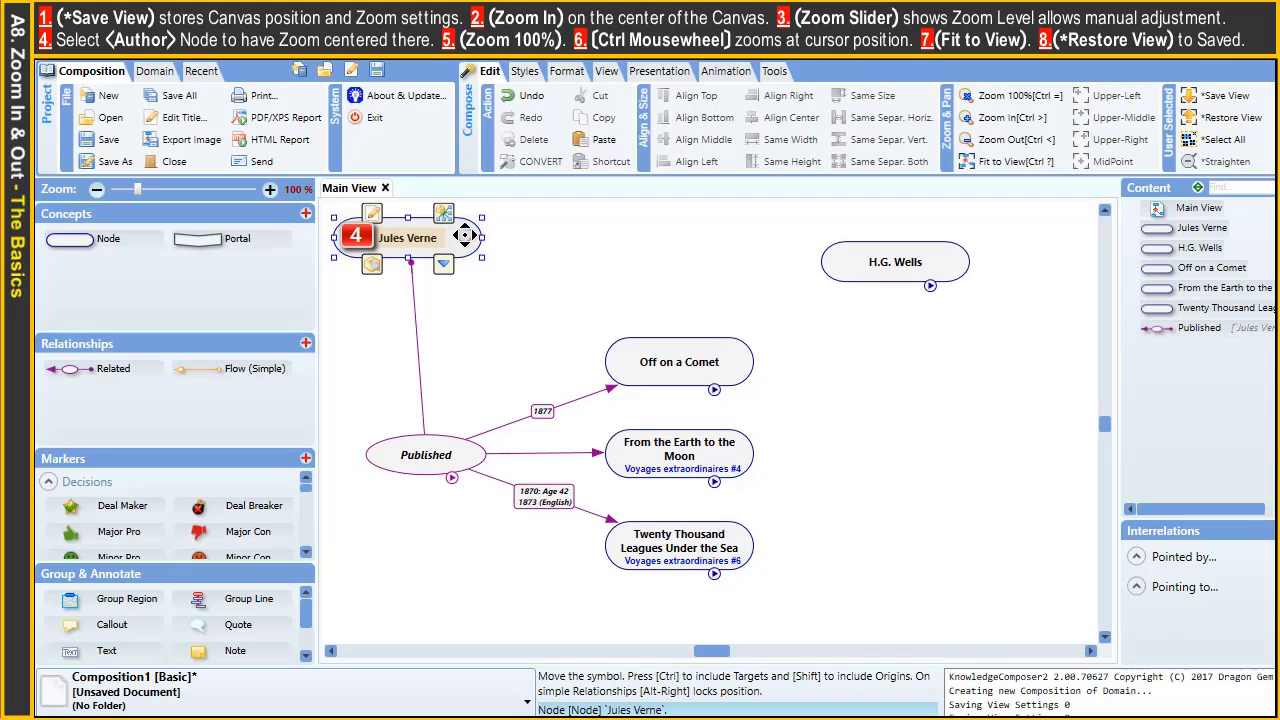
{"action": "left_click", "coordinate": [993, 118]}
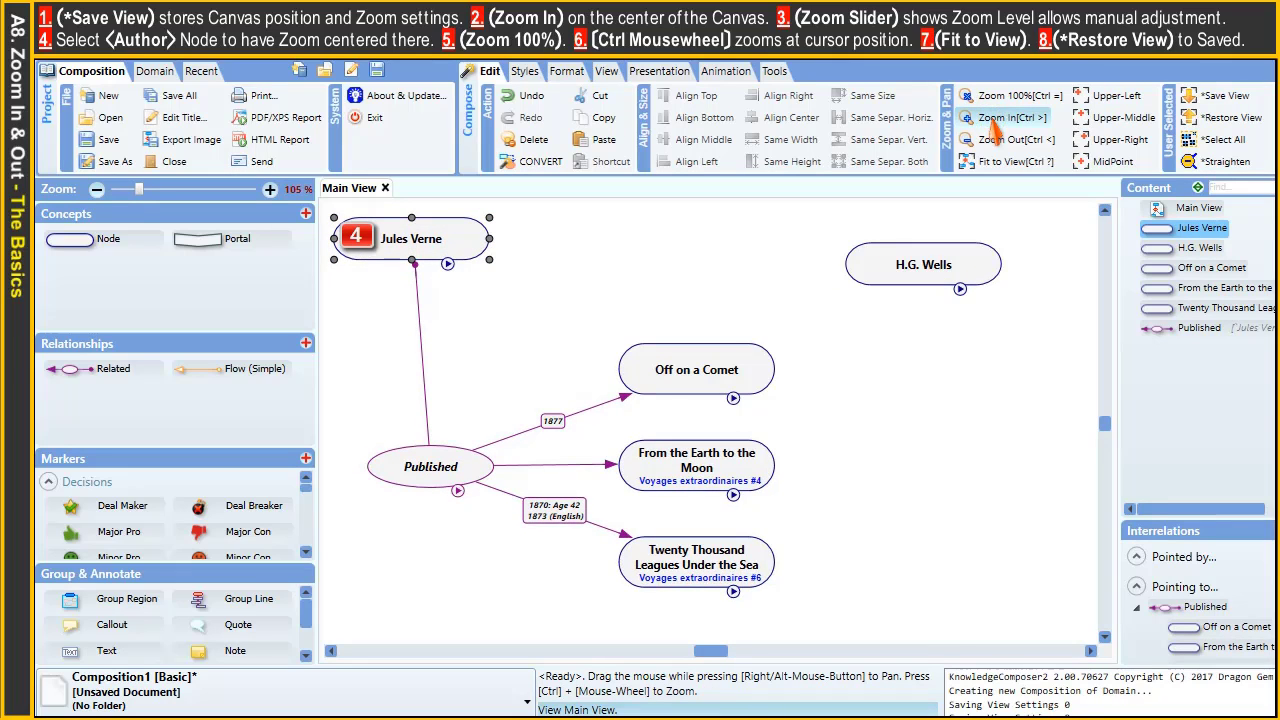
{"action": "left_click", "coordinate": [993, 118]}
{"action": "left_click", "coordinate": [986, 118]}
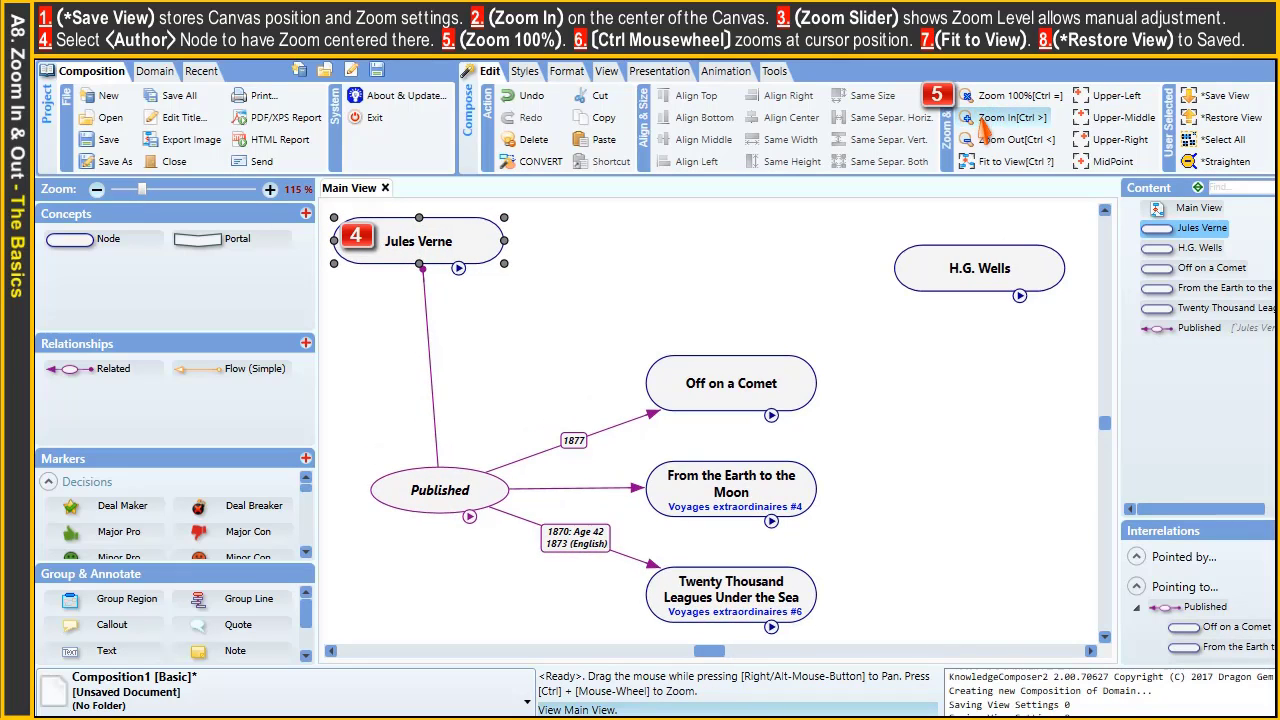
Step: Reset the zoom to 100 % and zoom in around the pointer to 125 %
{"action": "left_click", "coordinate": [968, 97]}
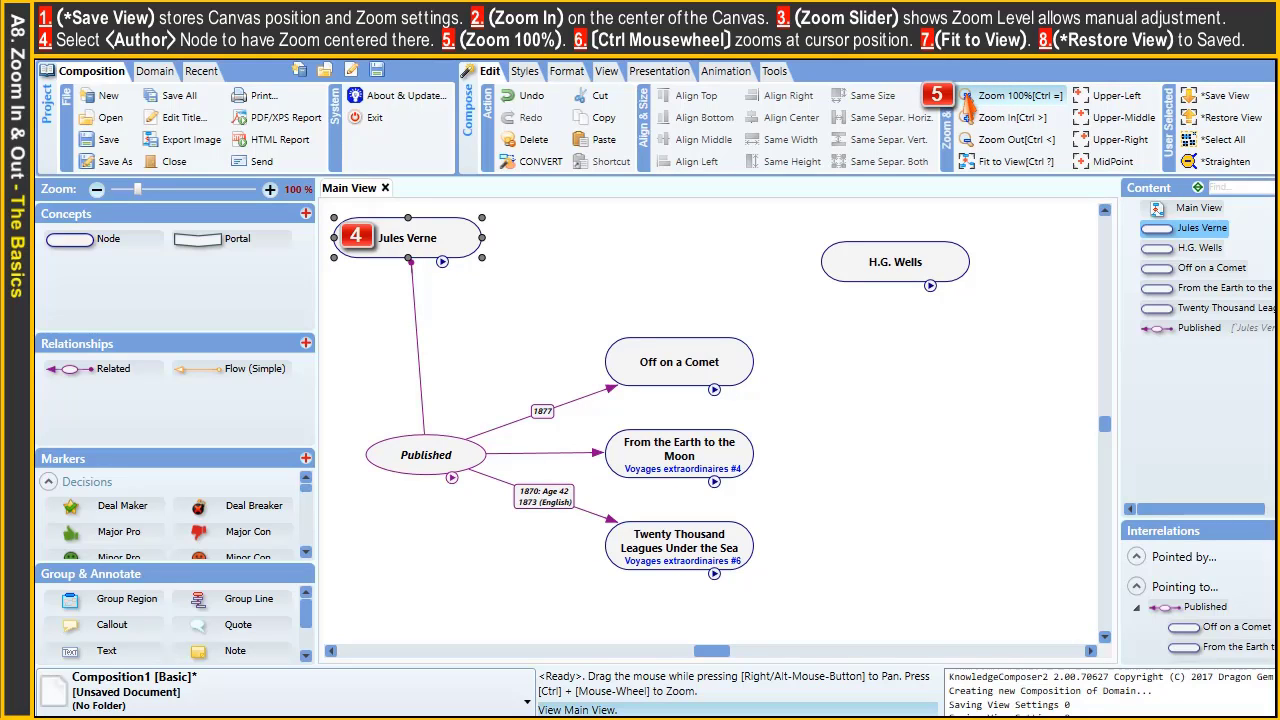
{"action": "scroll", "coordinate": [419, 406], "scroll_direction": "up", "scroll_amount": 5, "text": "ctrl"}
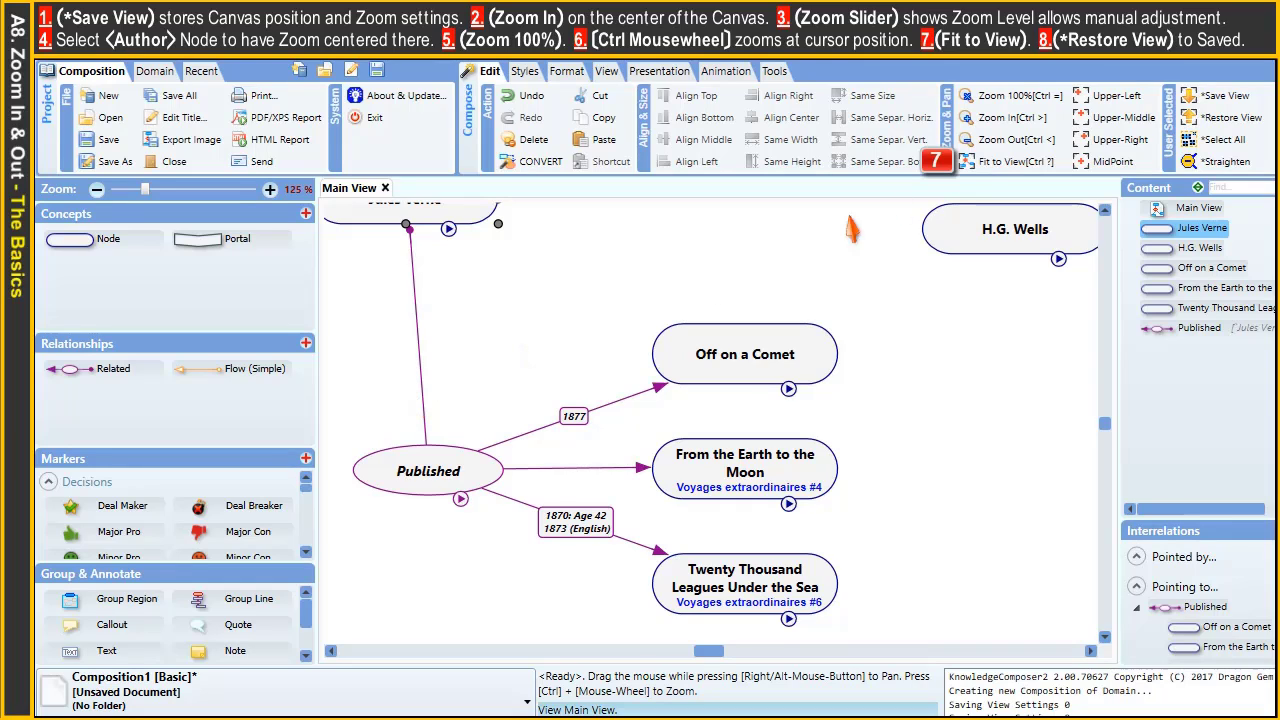
Step: Fit the whole diagram to the view and restore the saved view
{"action": "left_click", "coordinate": [986, 166]}
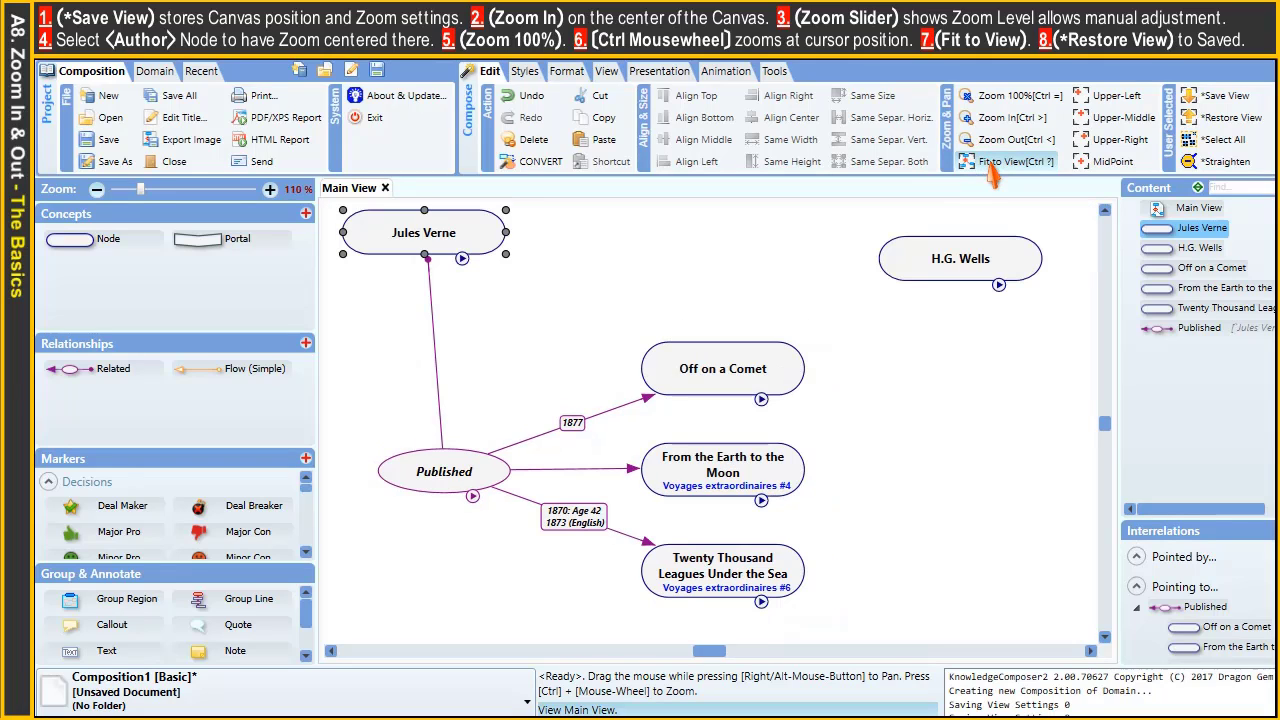
{"action": "left_click", "coordinate": [1190, 117]}
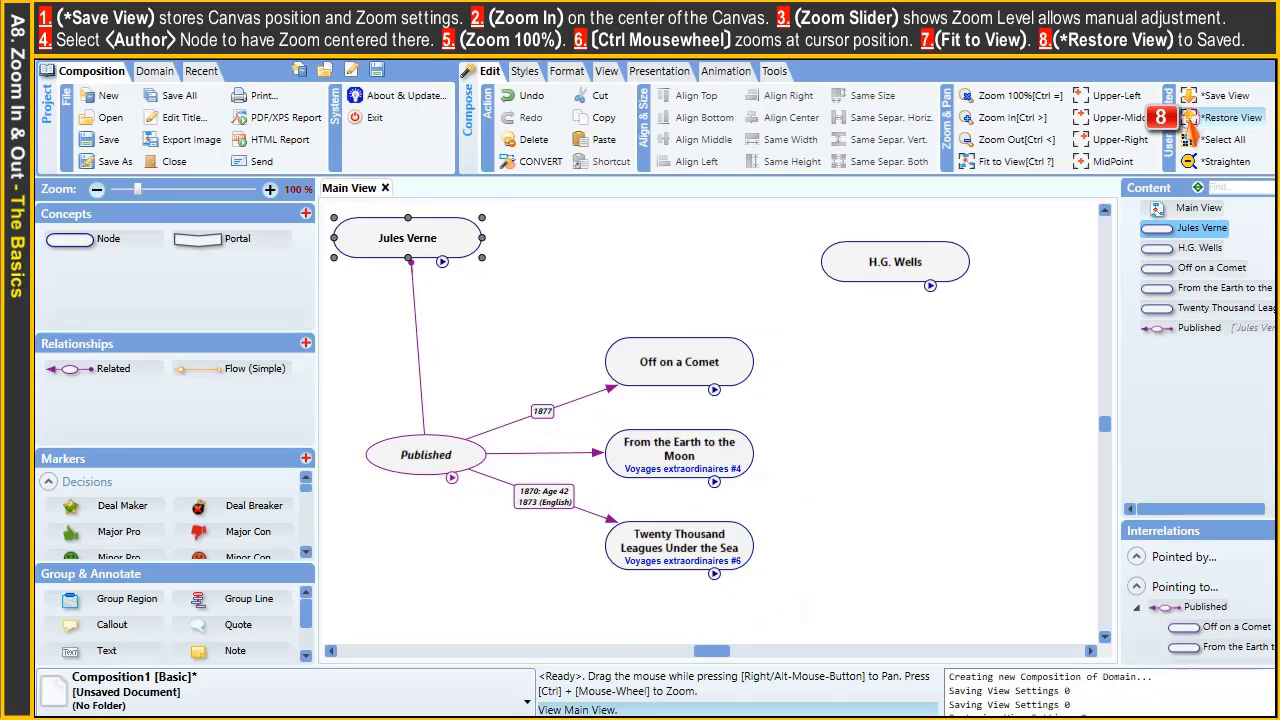
Step: Save the composition as "SciFi Fathers" in the !KC-Tutorial1 folder
{"action": "left_click", "coordinate": [545, 325]}
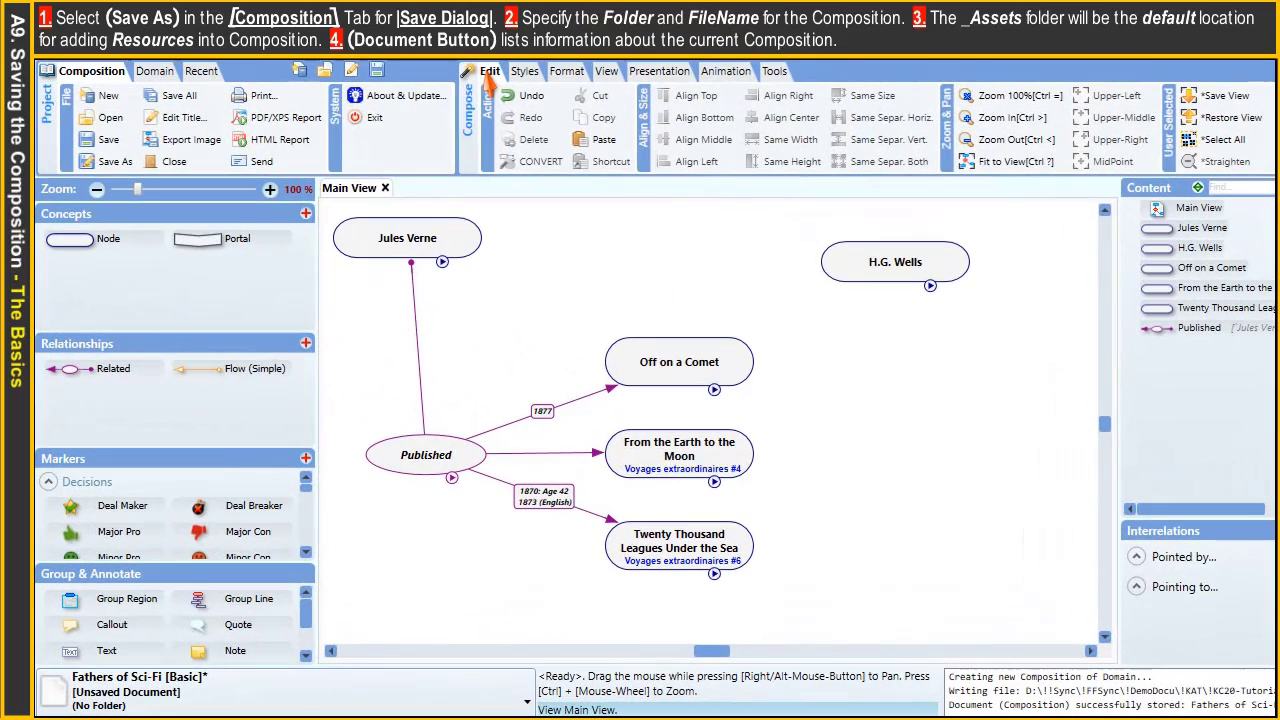
{"action": "left_click", "coordinate": [104, 163]}
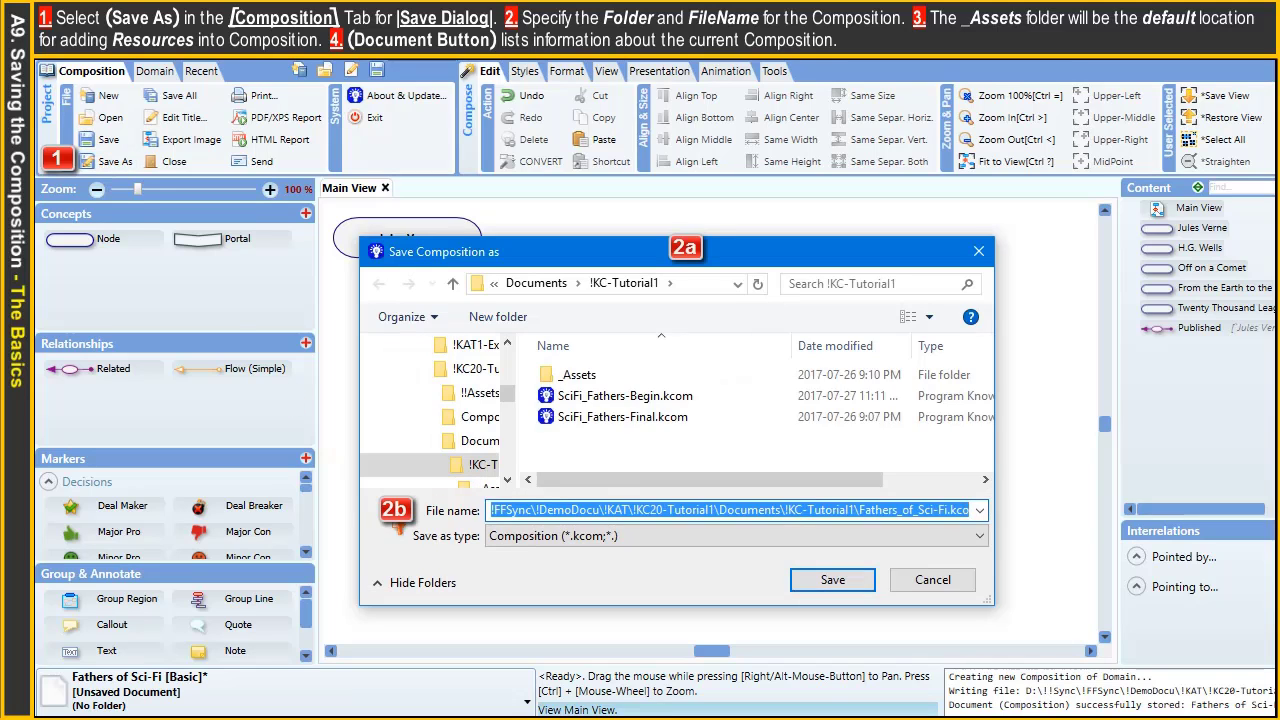
{"action": "type", "text": "SciFi Fathers"}
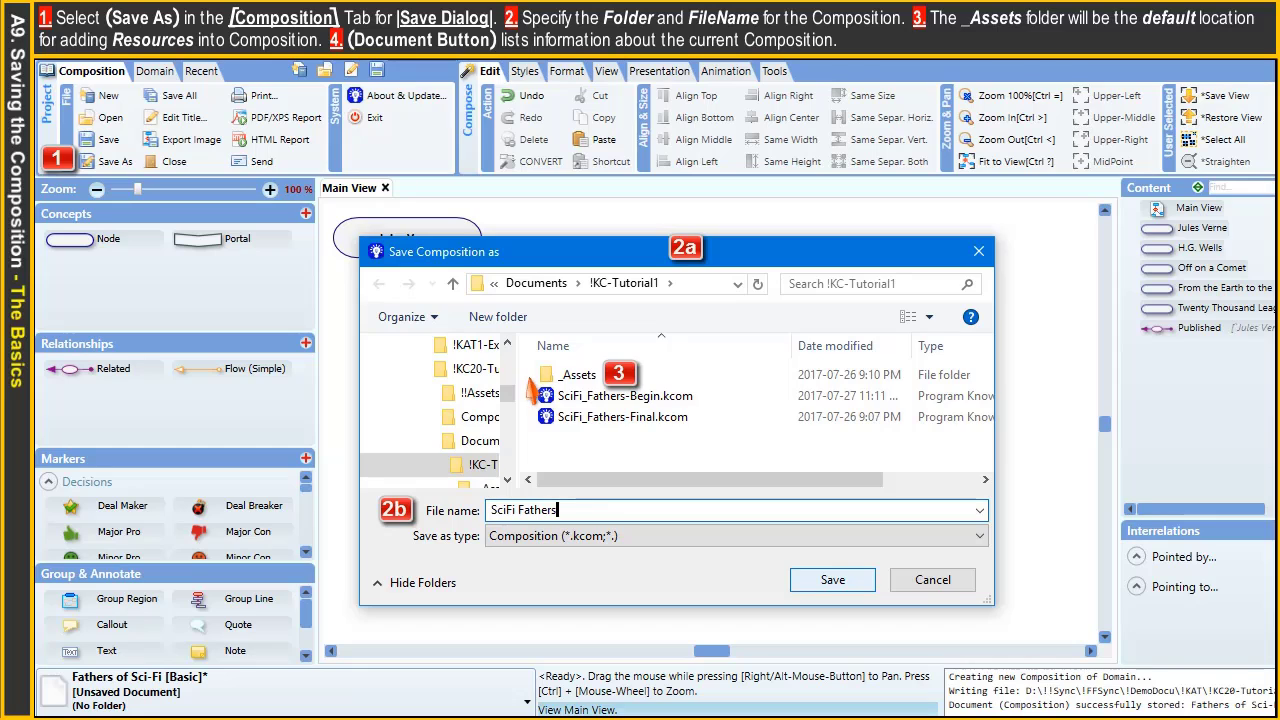
{"action": "left_click", "coordinate": [853, 577]}
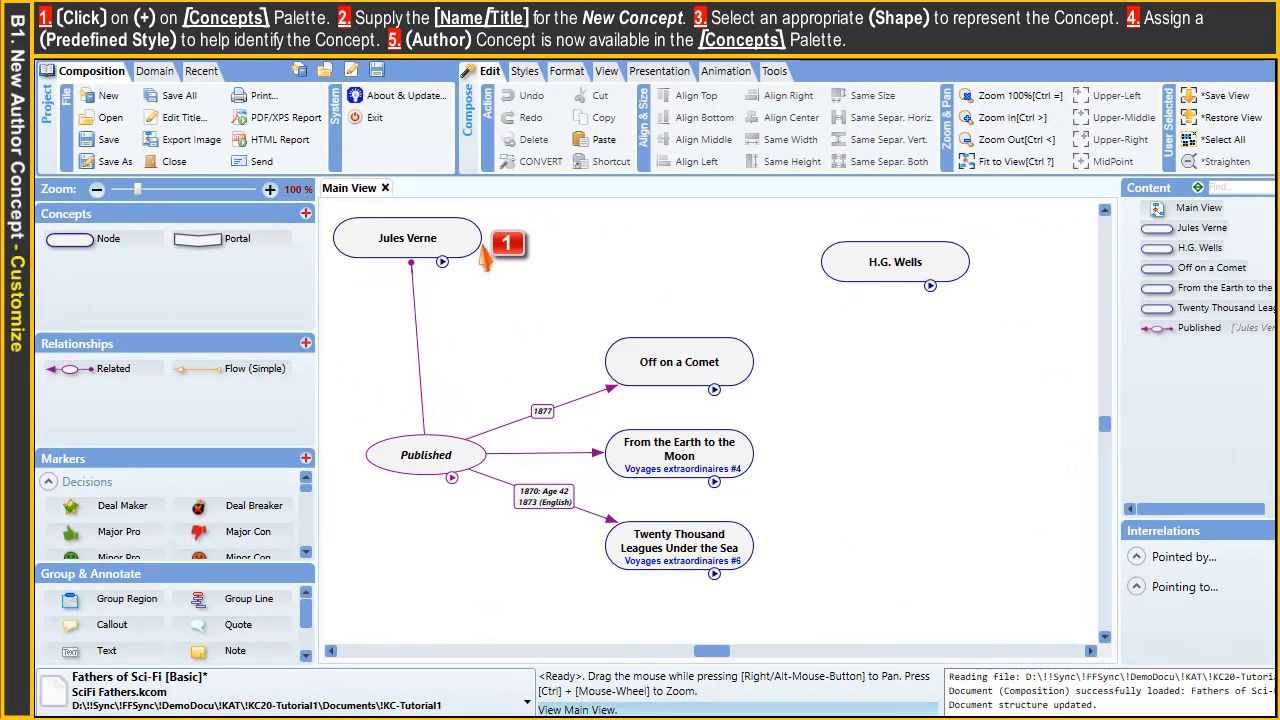
Step: Try a light purple predefined style on the Jules Verne node and undo the style change
{"action": "left_click", "coordinate": [470, 240]}
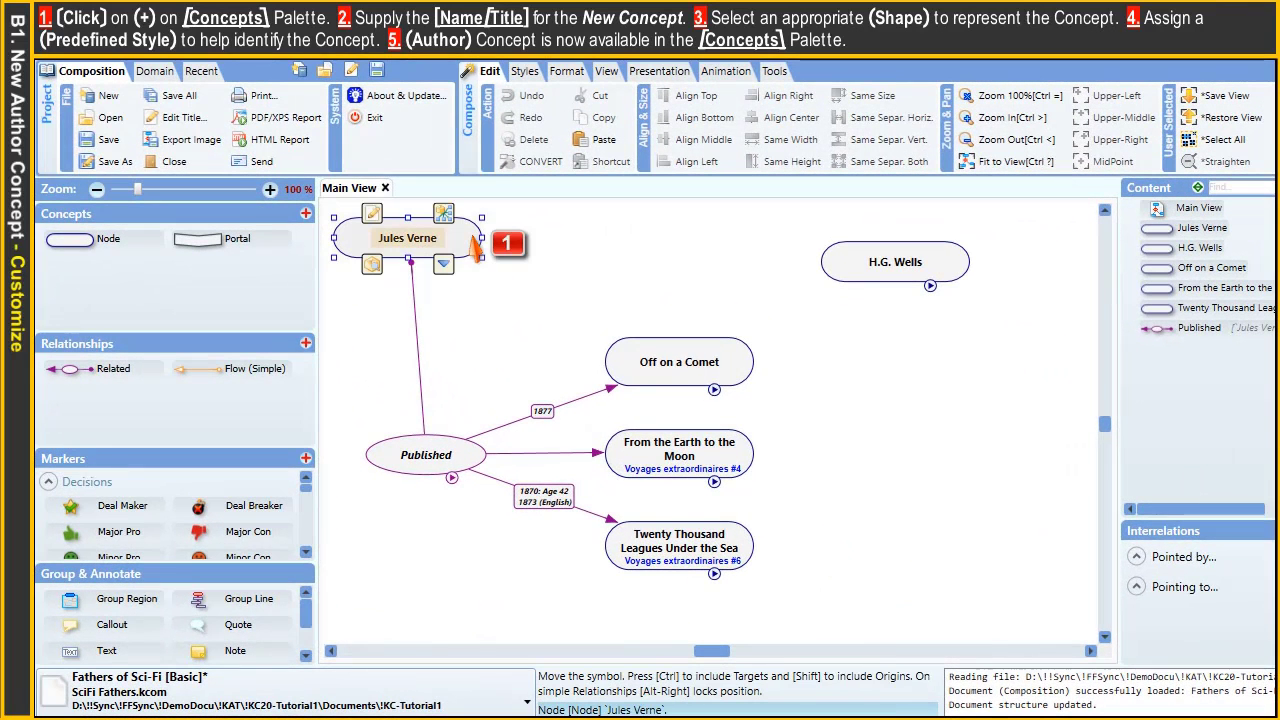
{"action": "left_click", "coordinate": [526, 72]}
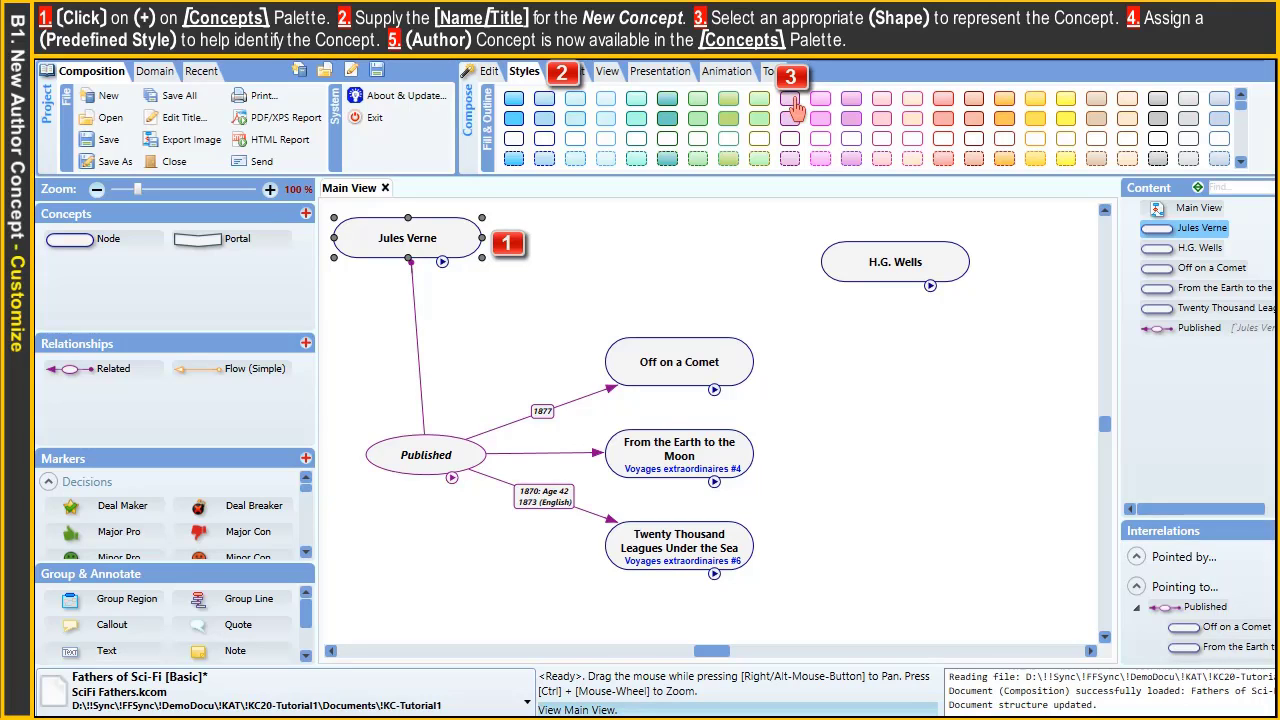
{"action": "left_click", "coordinate": [790, 104]}
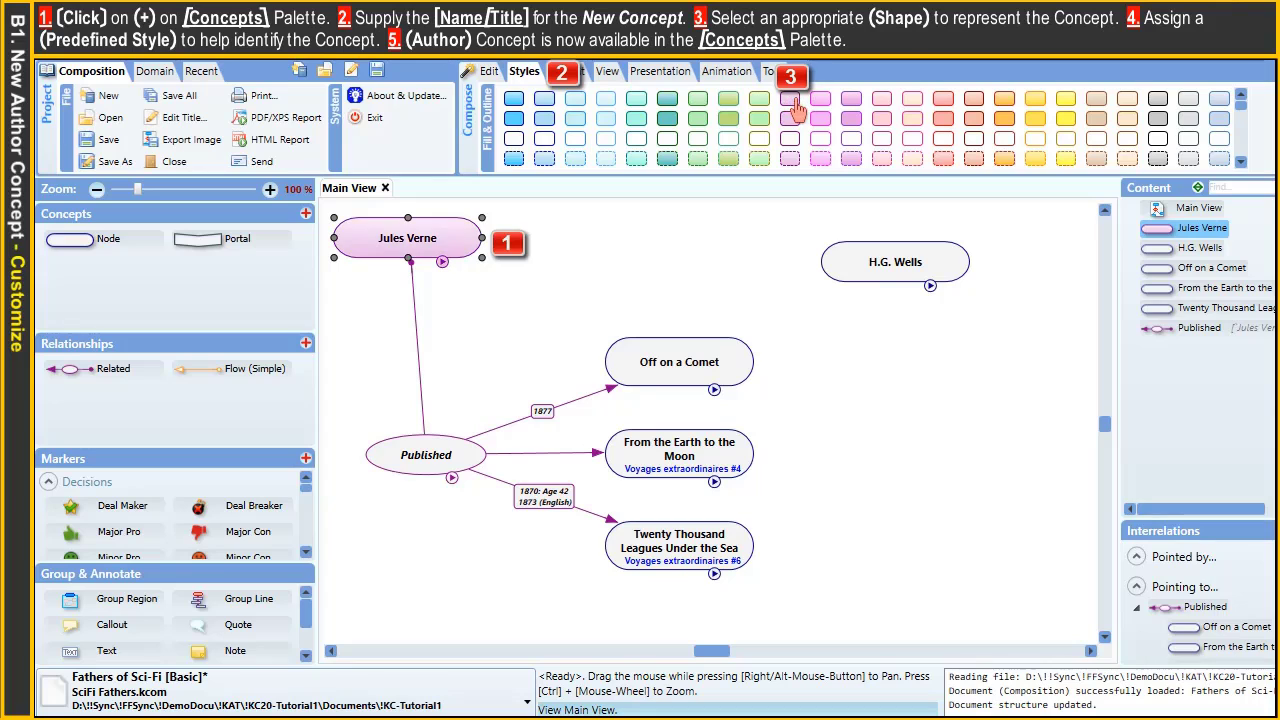
{"action": "left_click", "coordinate": [489, 72]}
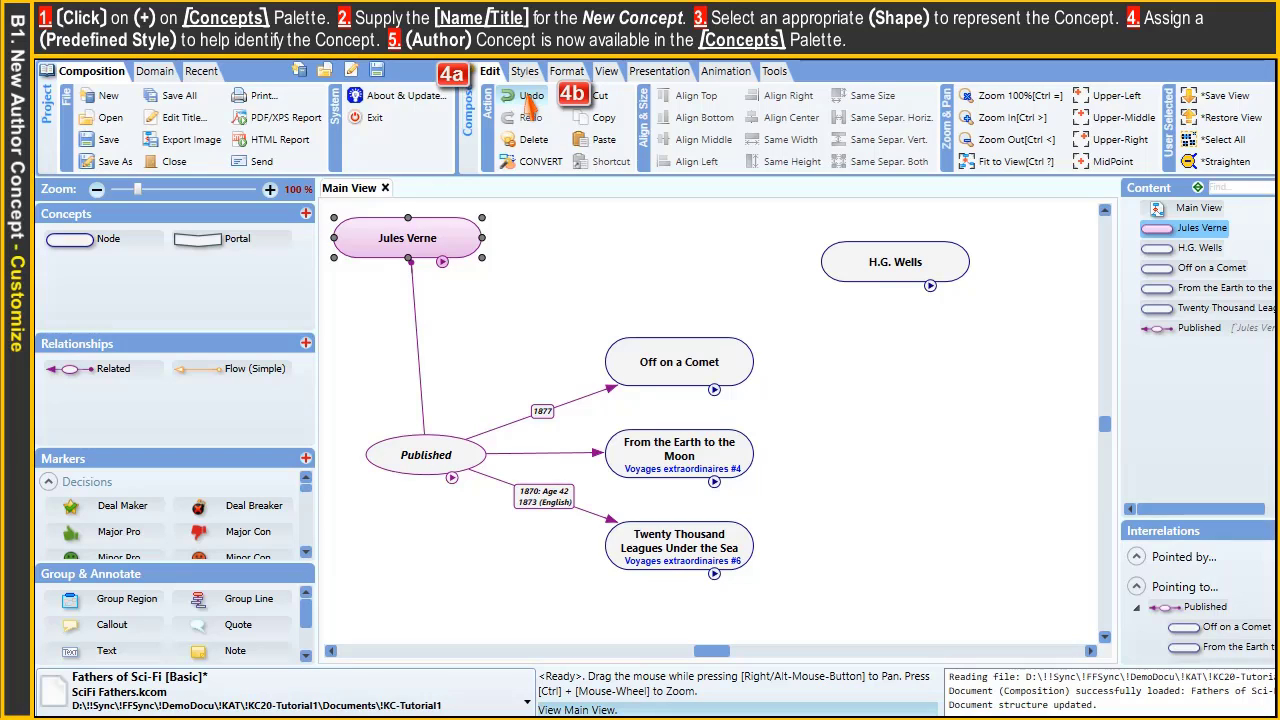
{"action": "left_click", "coordinate": [527, 100]}
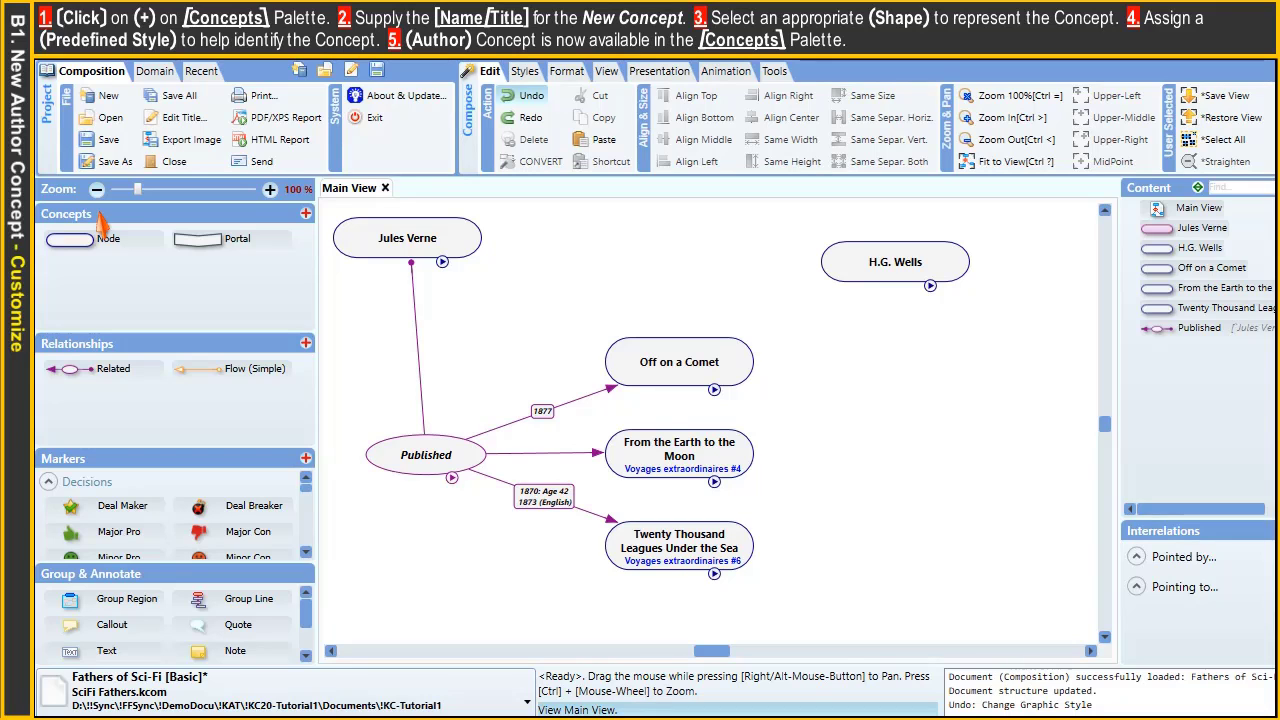
Step: Create a concept named "Author" with the Person shape and a light purple predefined style
{"action": "left_click", "coordinate": [304, 216]}
{"action": "type", "text": "Author"}
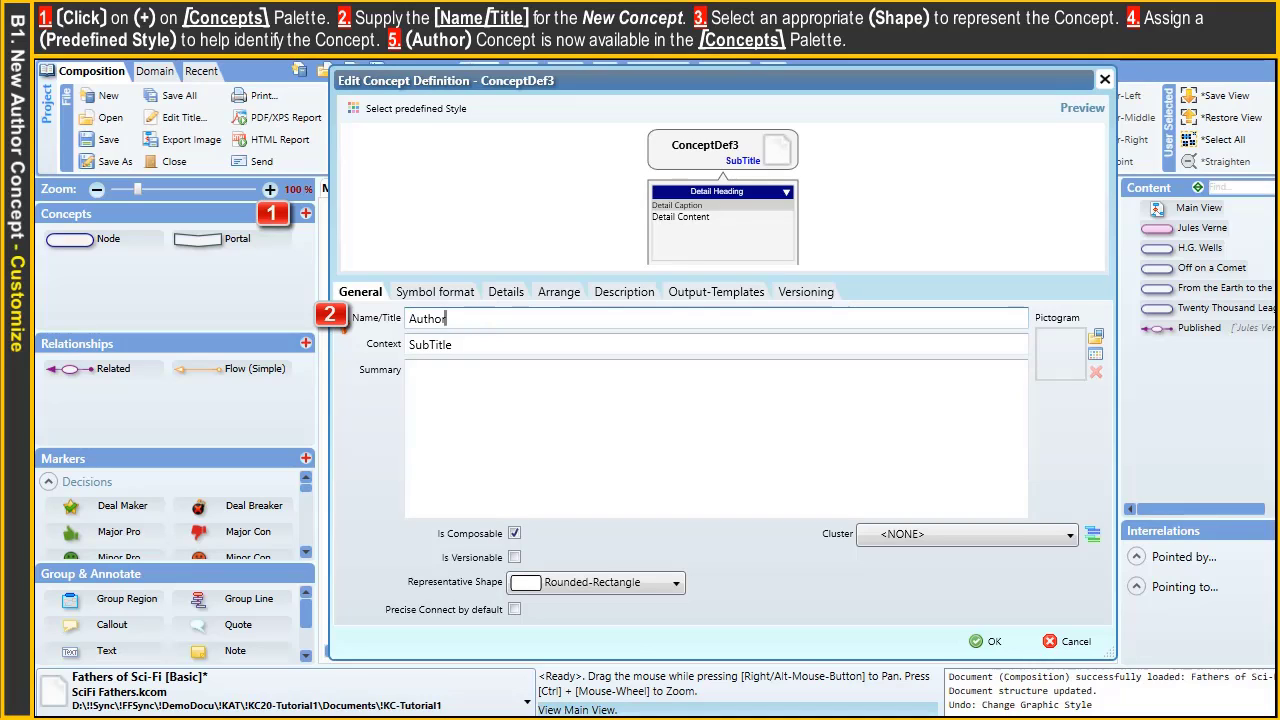
{"action": "left_click", "coordinate": [676, 584]}
{"action": "left_click", "coordinate": [676, 438]}
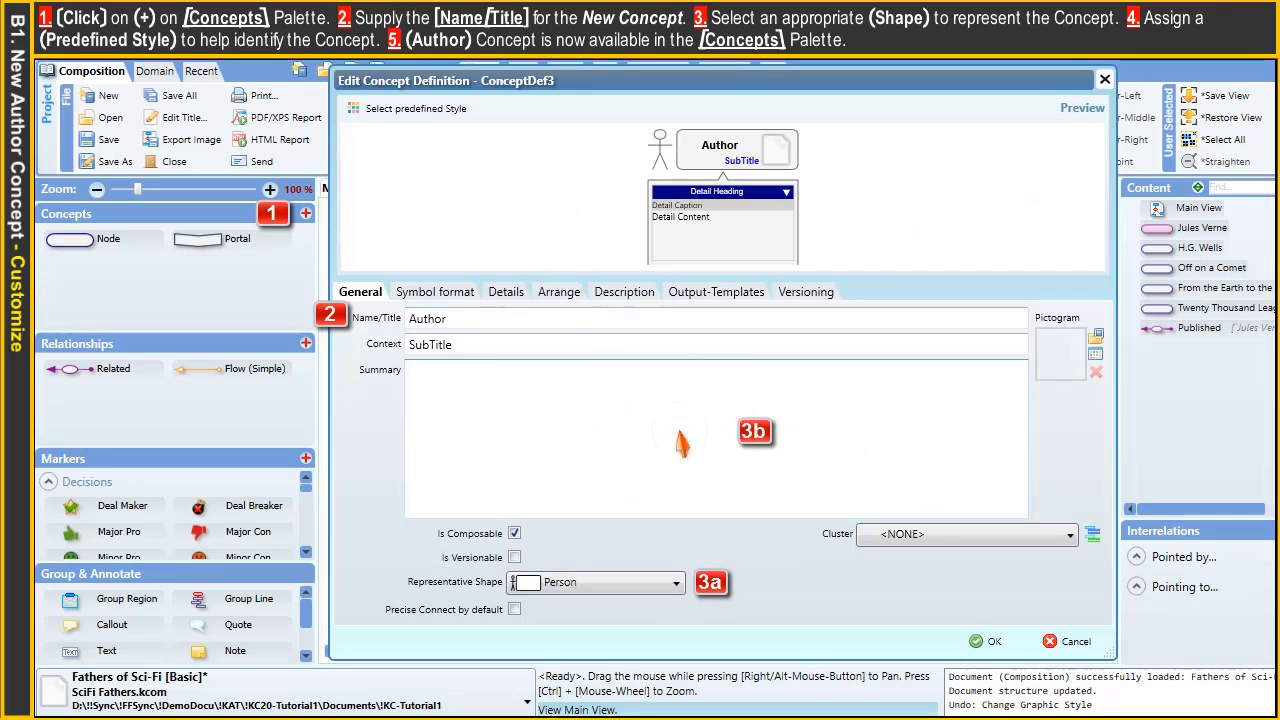
{"action": "left_click", "coordinate": [419, 115]}
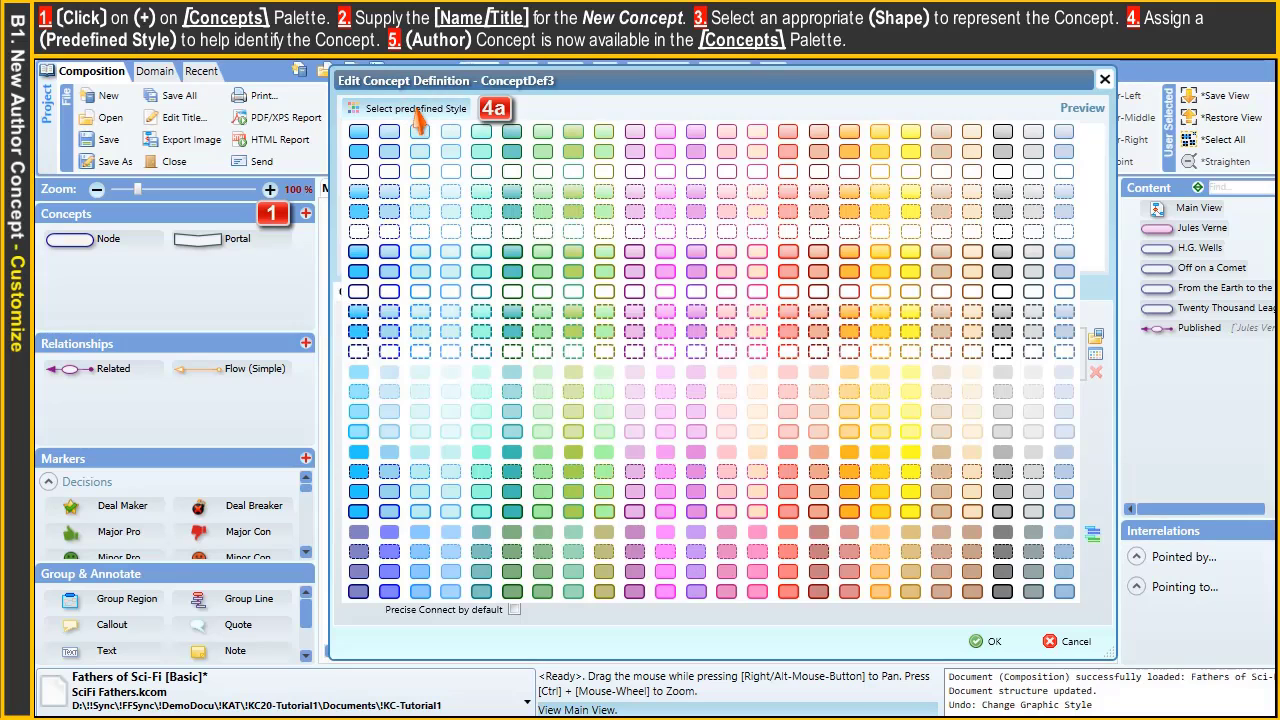
{"action": "left_click", "coordinate": [633, 132]}
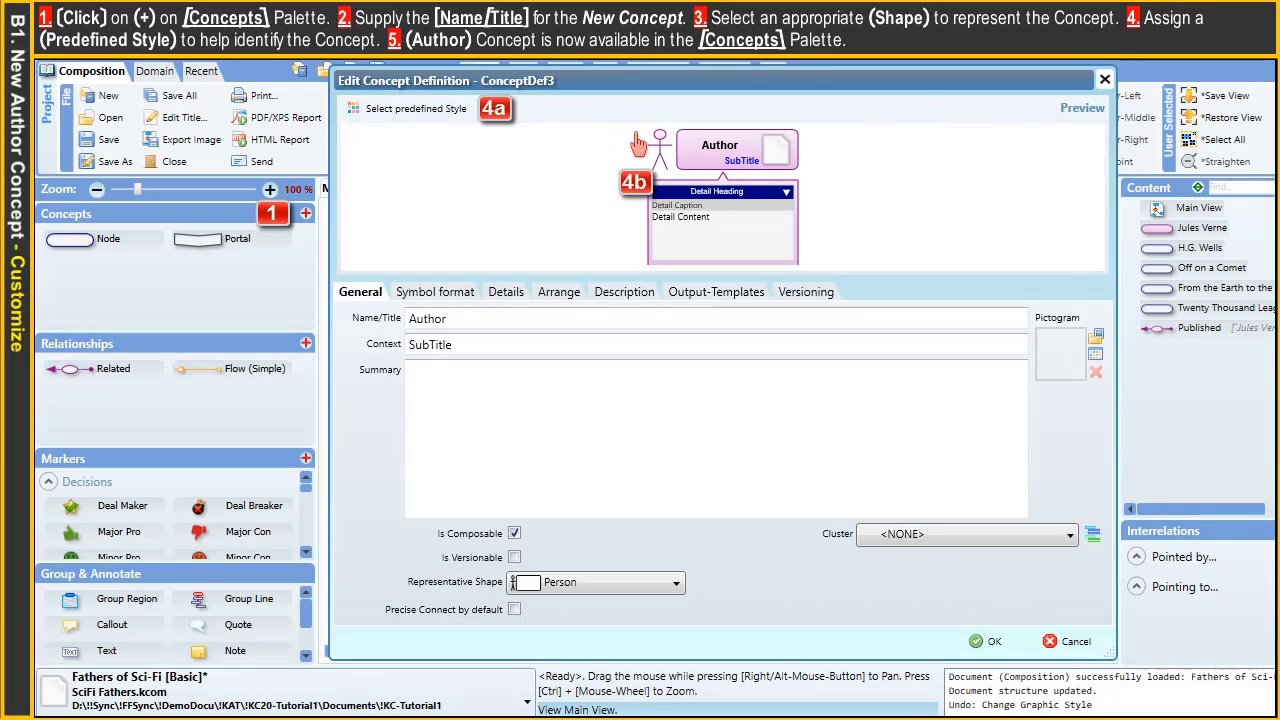
{"action": "left_click", "coordinate": [1005, 642]}
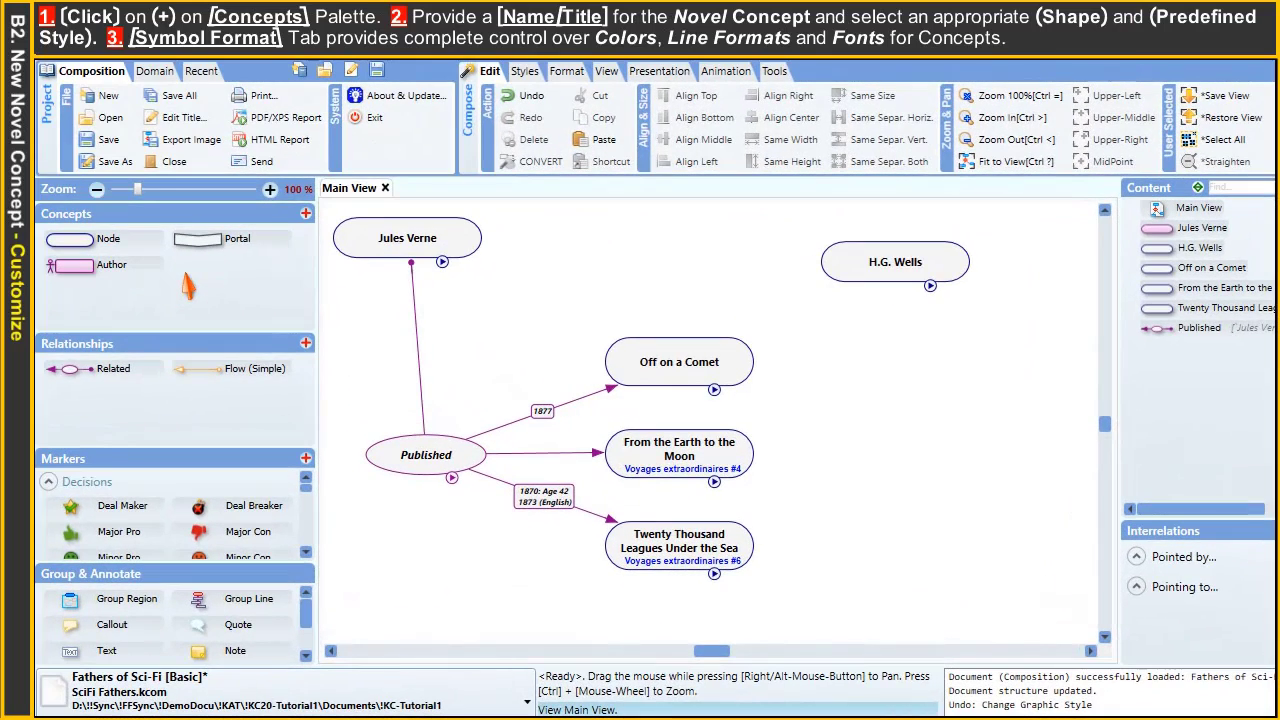
Step: Define a new concept named "Novel" with the Rect-Crossed-Left shape and a light turquoise predefined style
{"action": "left_click", "coordinate": [306, 215]}
{"action": "type", "text": "Novel"}
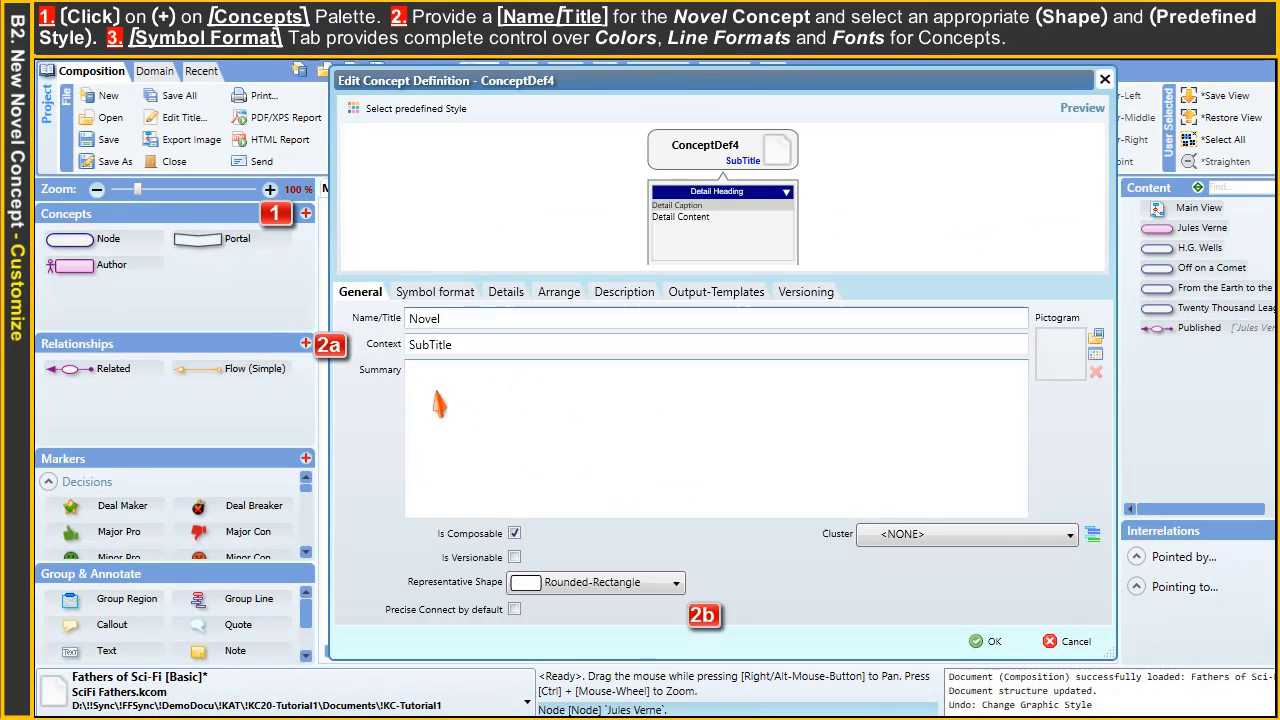
{"action": "left_click", "coordinate": [674, 582]}
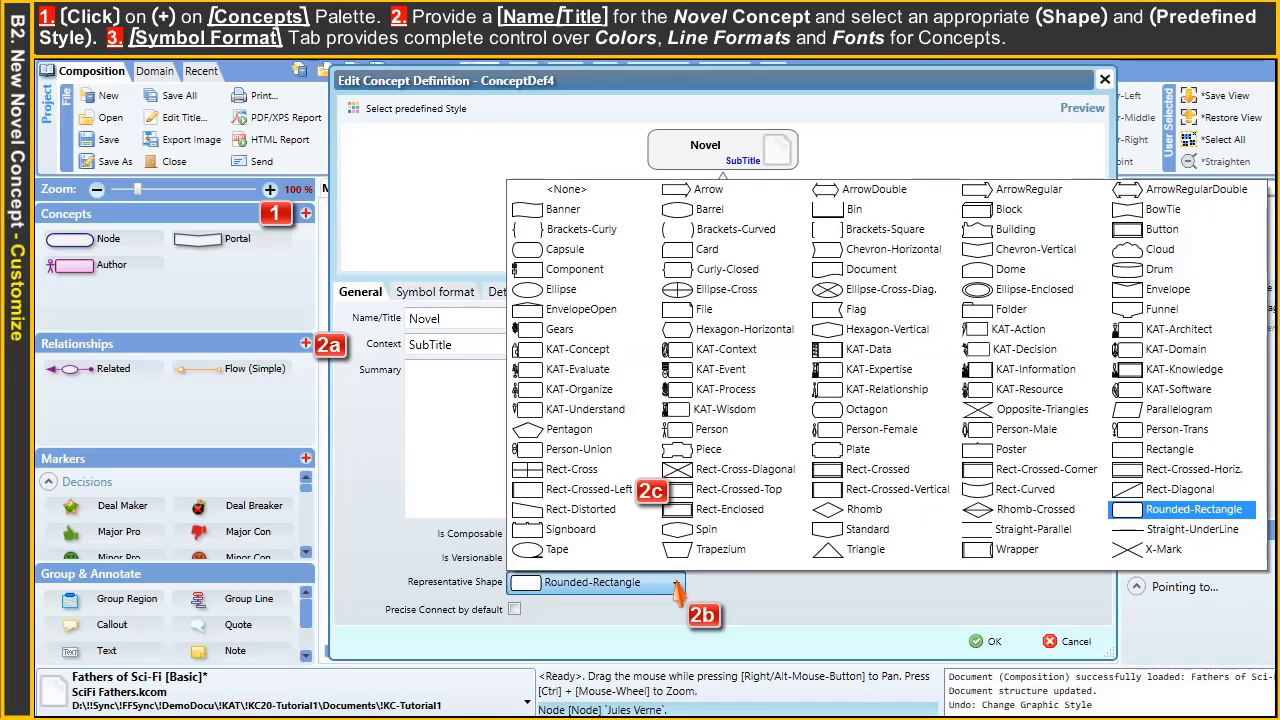
{"action": "left_click", "coordinate": [590, 490]}
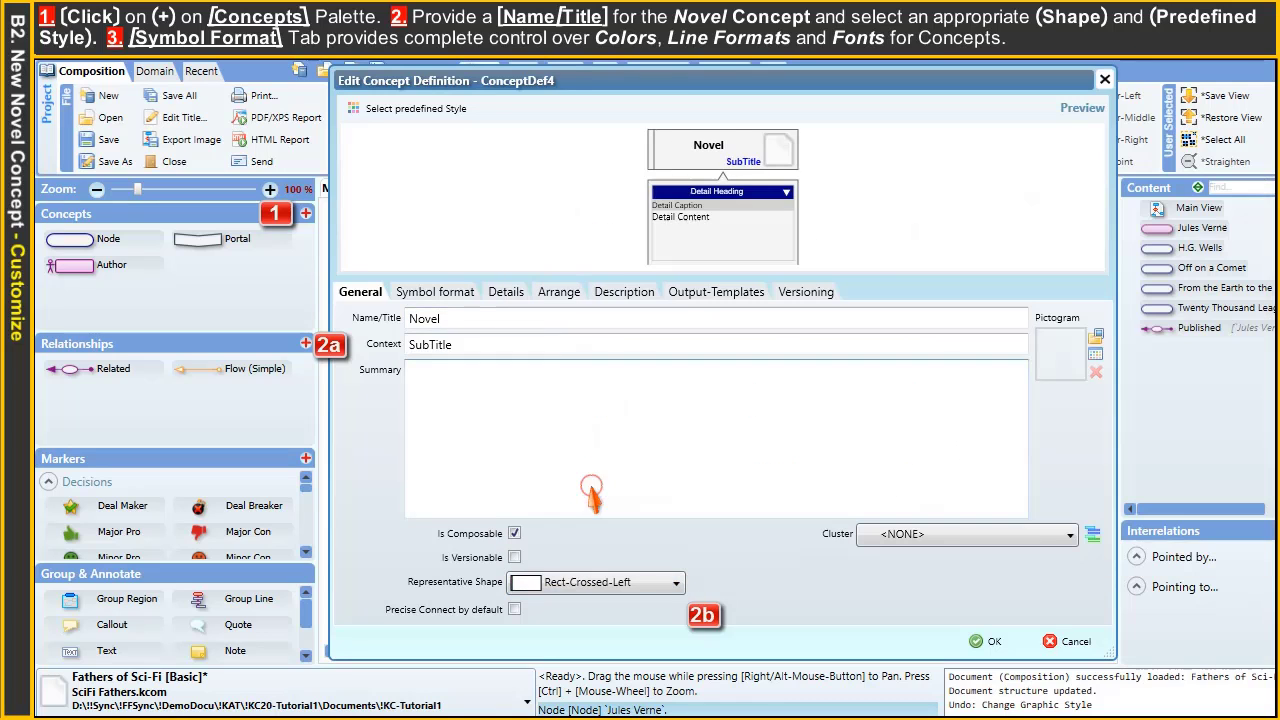
{"action": "left_click", "coordinate": [415, 112]}
{"action": "left_click", "coordinate": [481, 142]}
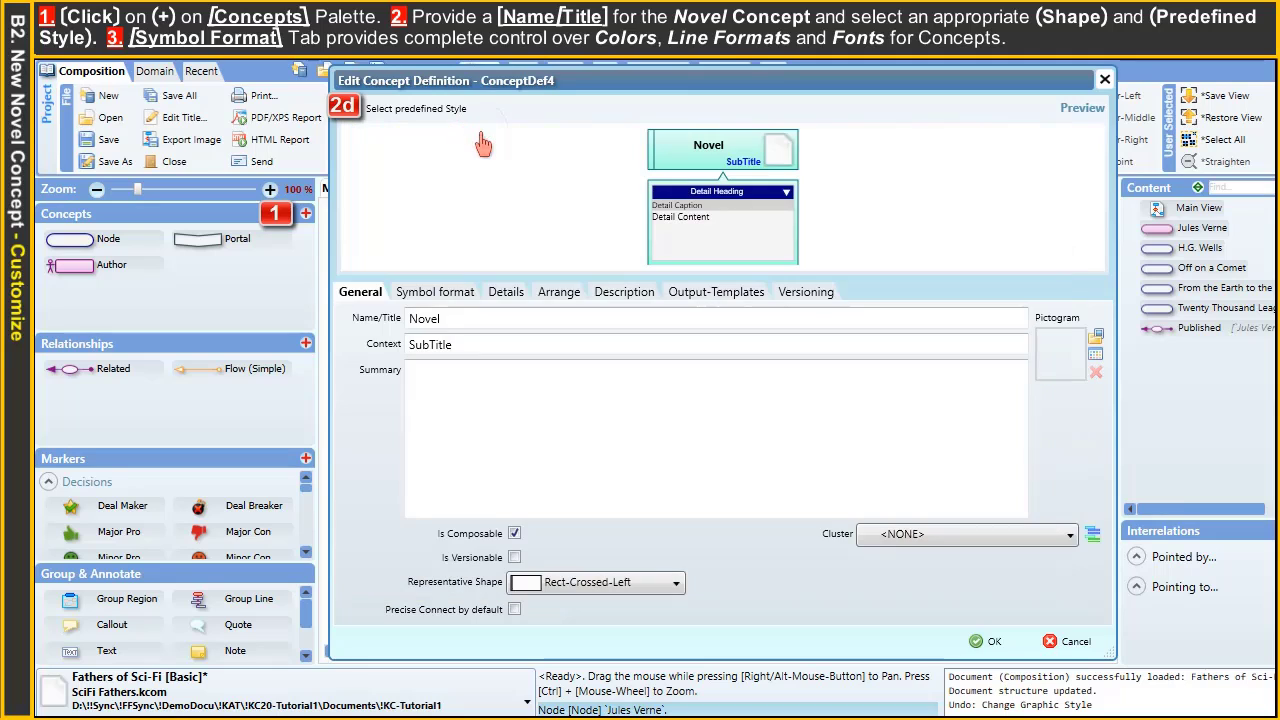
Step: Review the Novel concept's line brush, line dash and subtitle text format options without changes, and accept the concept definition
{"action": "left_click", "coordinate": [437, 291]}
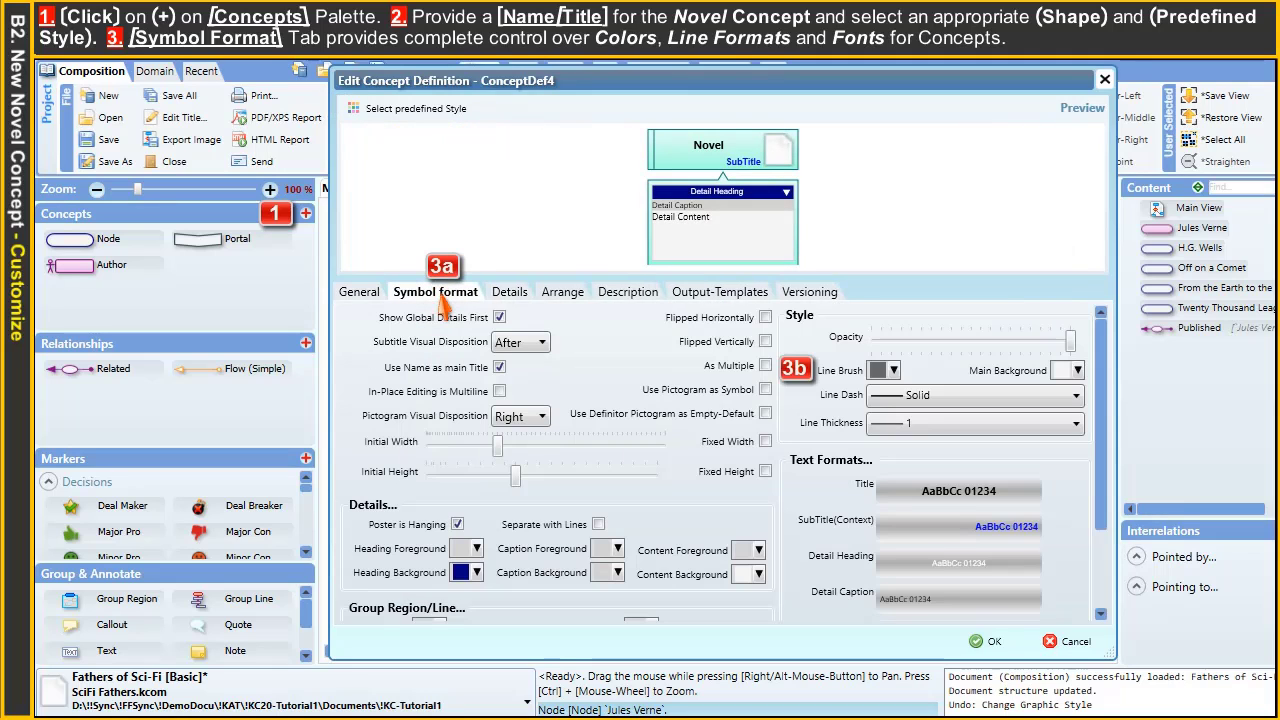
{"action": "left_click", "coordinate": [893, 370]}
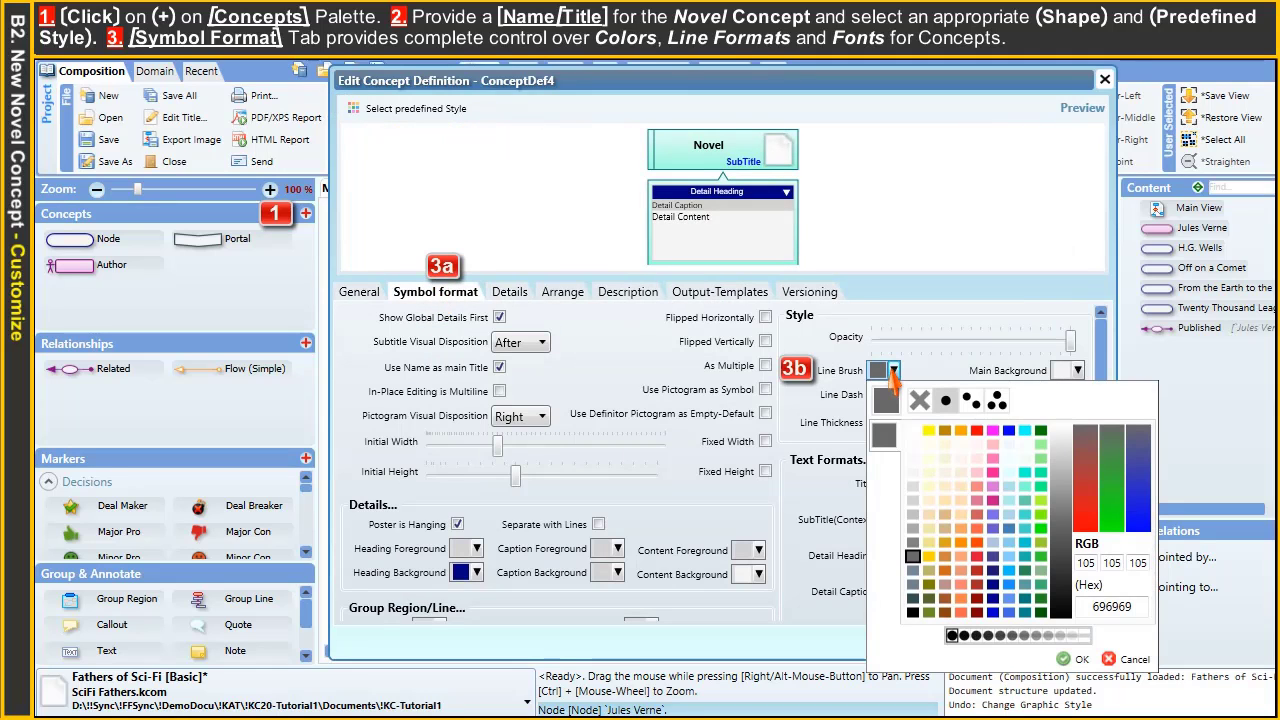
{"action": "left_click", "coordinate": [1133, 666]}
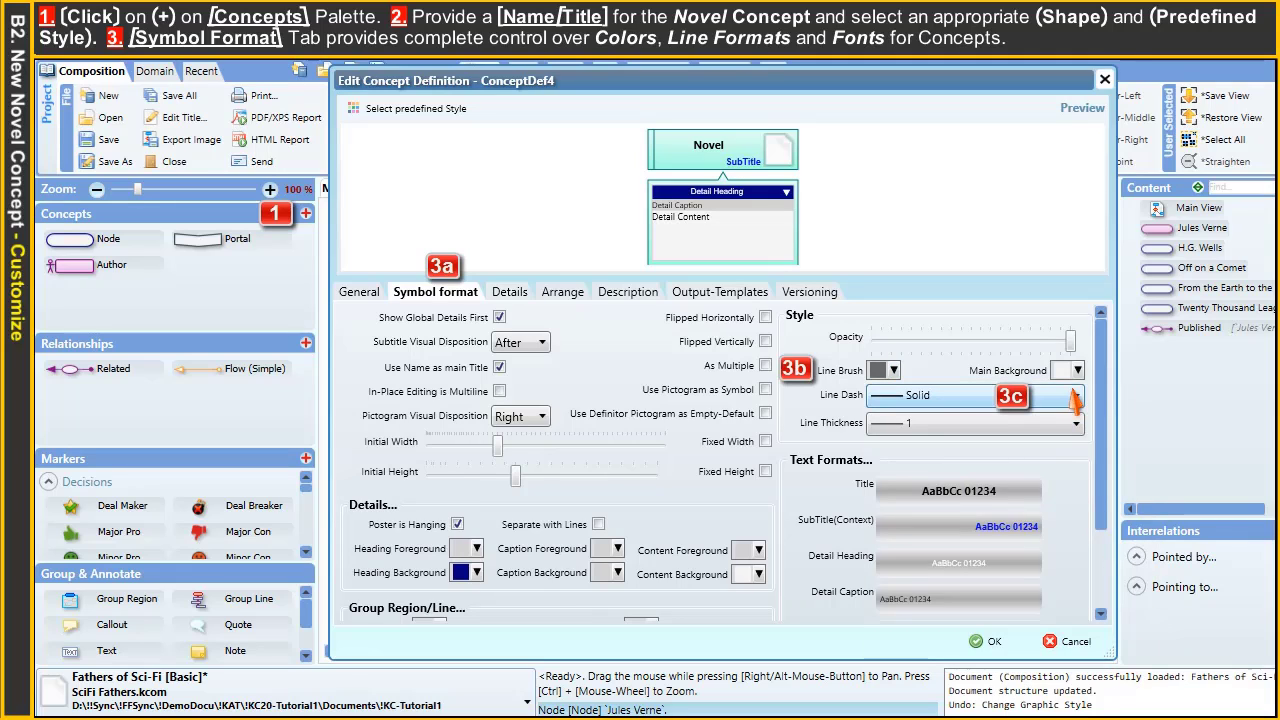
{"action": "left_click", "coordinate": [1075, 397]}
{"action": "left_click", "coordinate": [1077, 400]}
{"action": "left_click", "coordinate": [928, 538]}
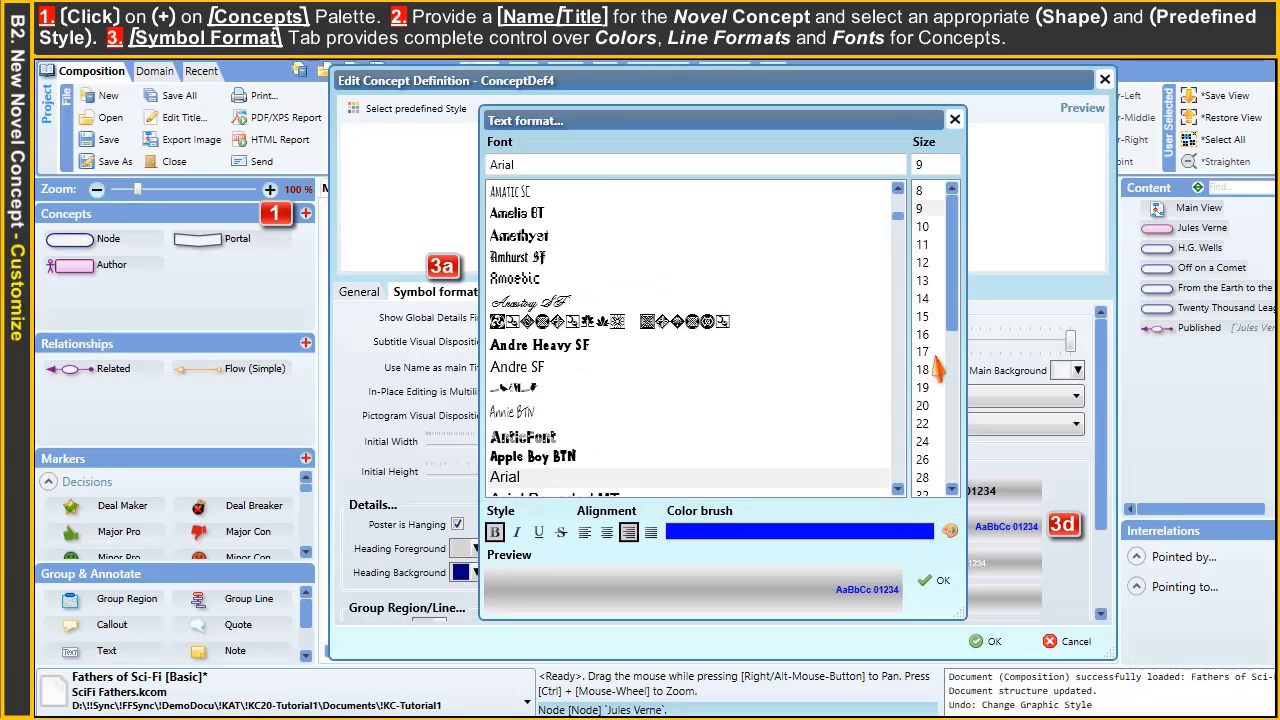
{"action": "left_click", "coordinate": [950, 124]}
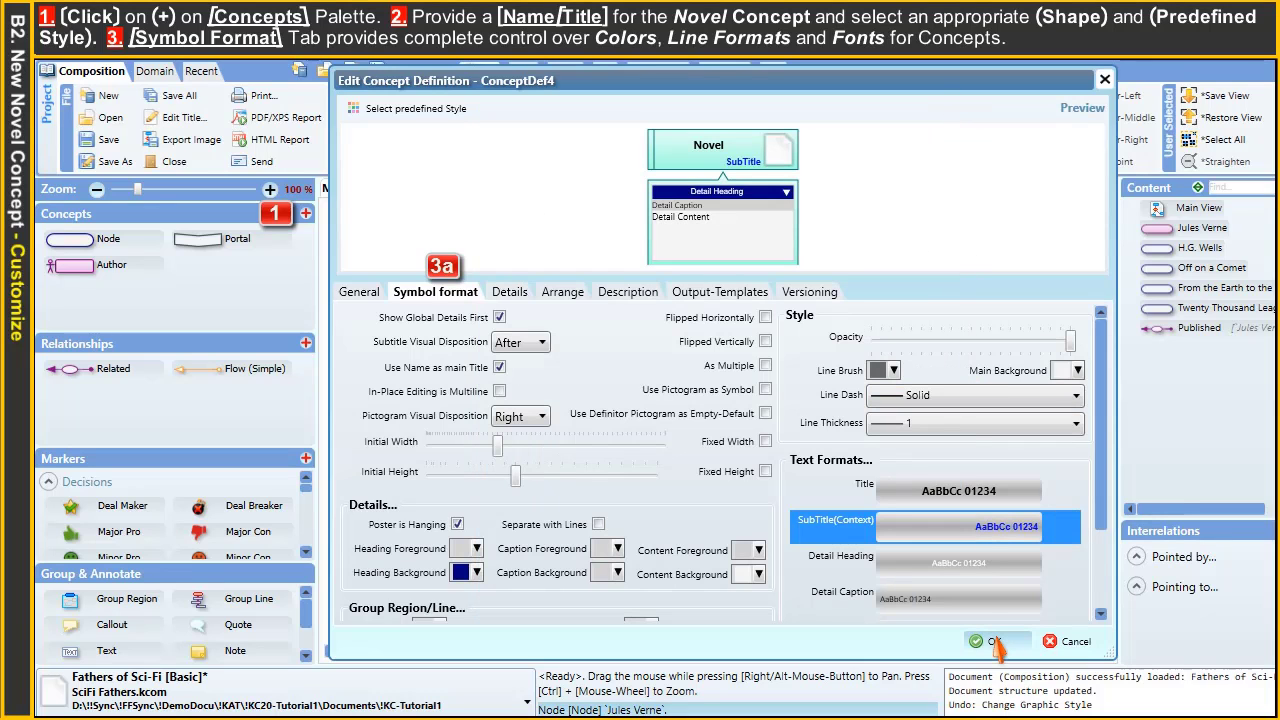
{"action": "left_click", "coordinate": [994, 642]}
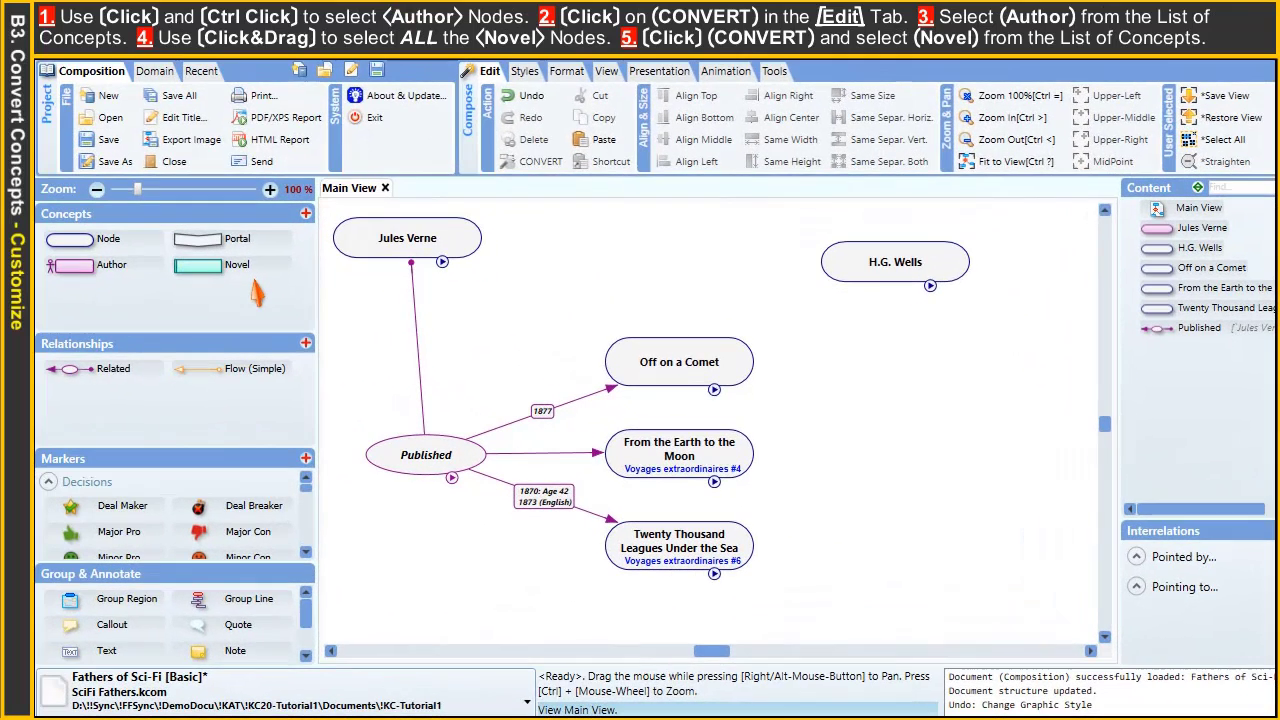
Step: Convert the Jules Verne and H.G. Wells nodes together into Author concepts and clear the selection
{"action": "left_click", "coordinate": [471, 237]}
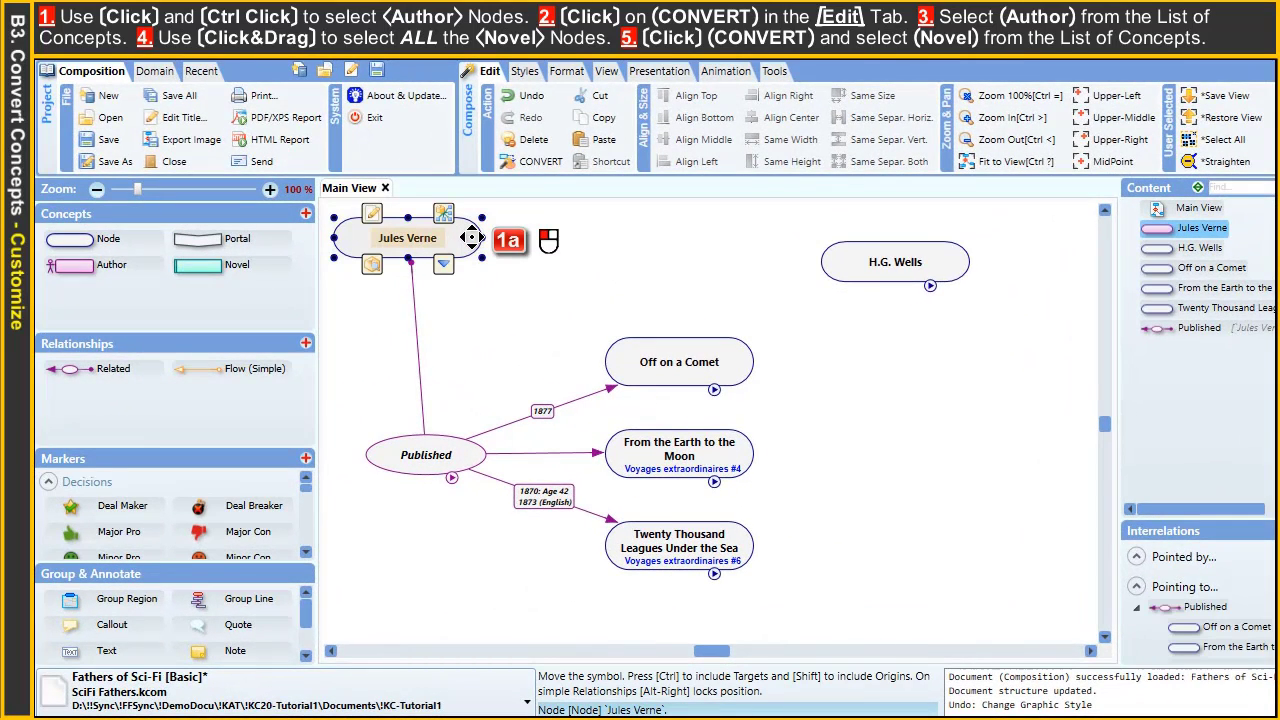
{"action": "left_click", "coordinate": [955, 256], "text": "ctrl"}
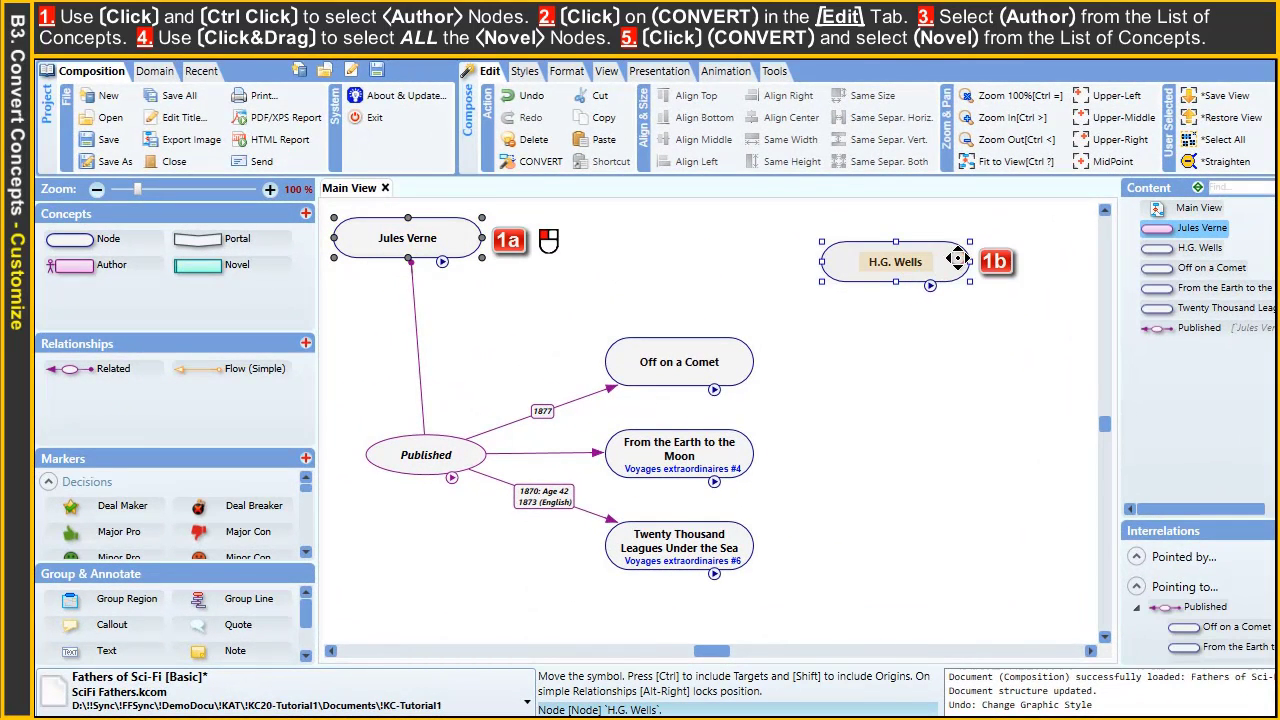
{"action": "left_click", "coordinate": [550, 163]}
{"action": "left_click", "coordinate": [565, 230]}
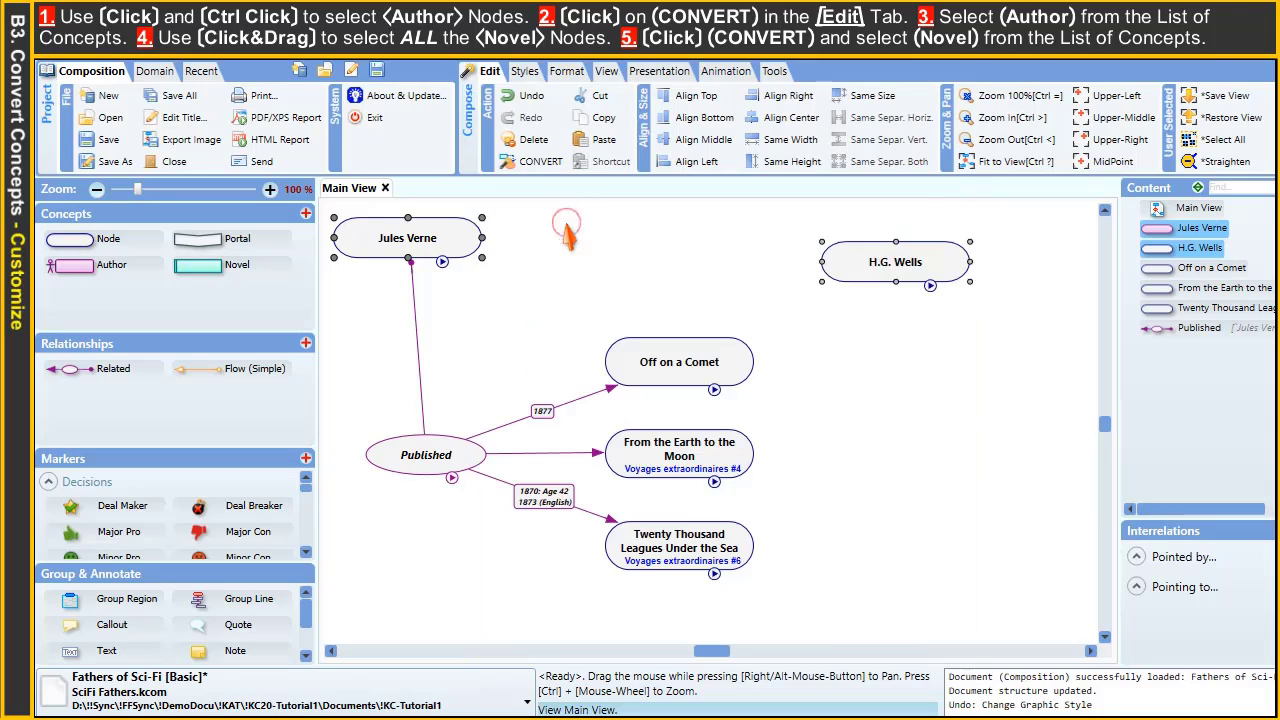
{"action": "left_click", "coordinate": [565, 230]}
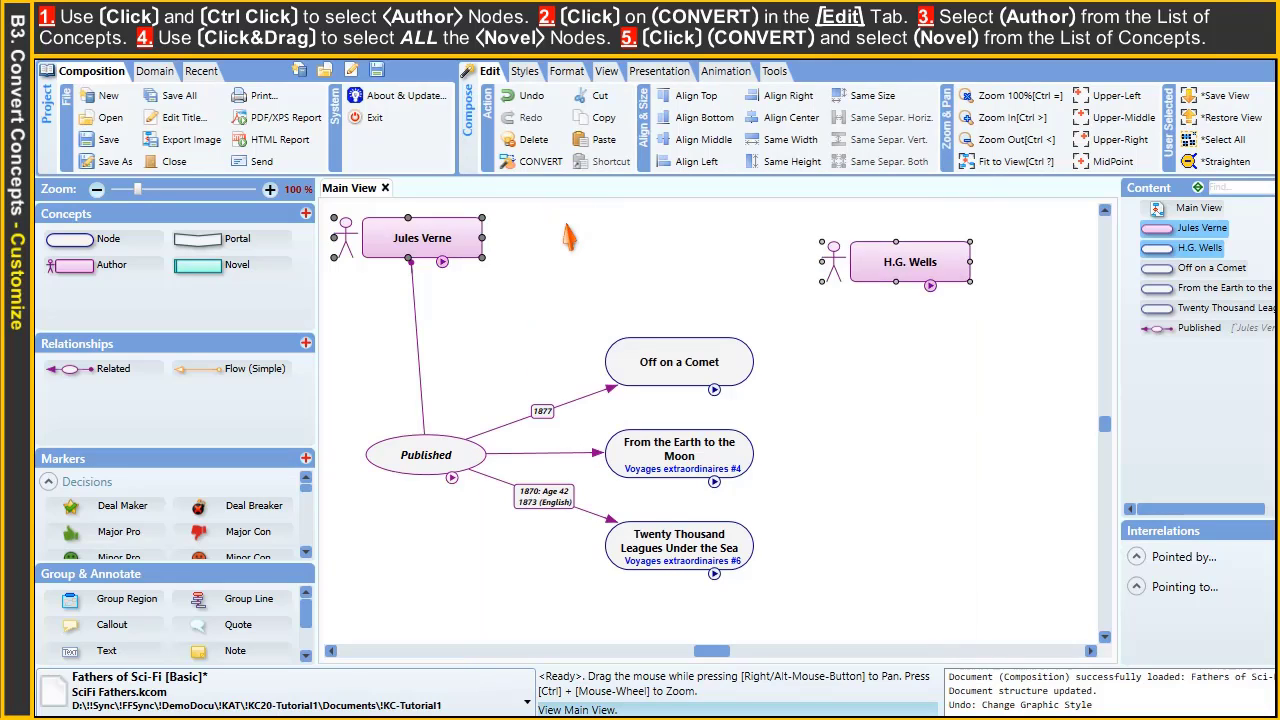
{"action": "left_click", "coordinate": [558, 317]}
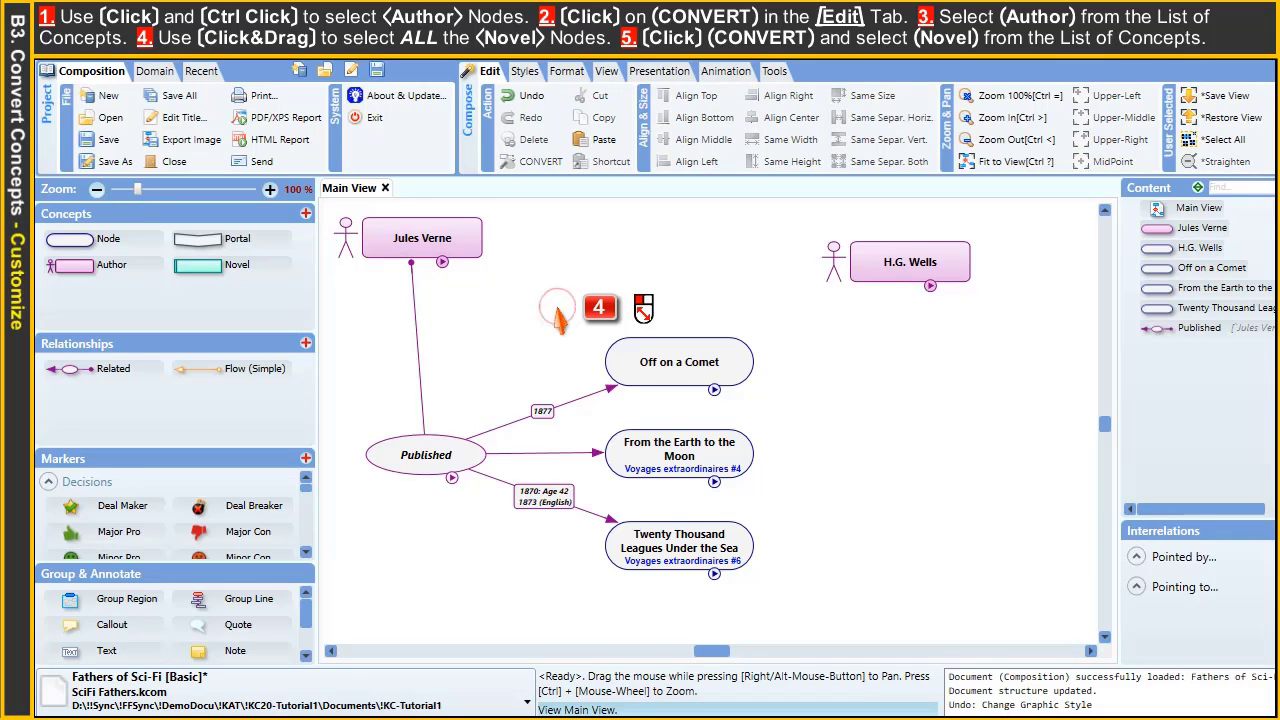
Step: Convert the three book nodes, from Off on a Comet to Twenty Thousand Leagues Under the Sea, into Novel concepts
{"action": "left_click_drag", "start_coordinate": [577, 333], "coordinate": [766, 598]}
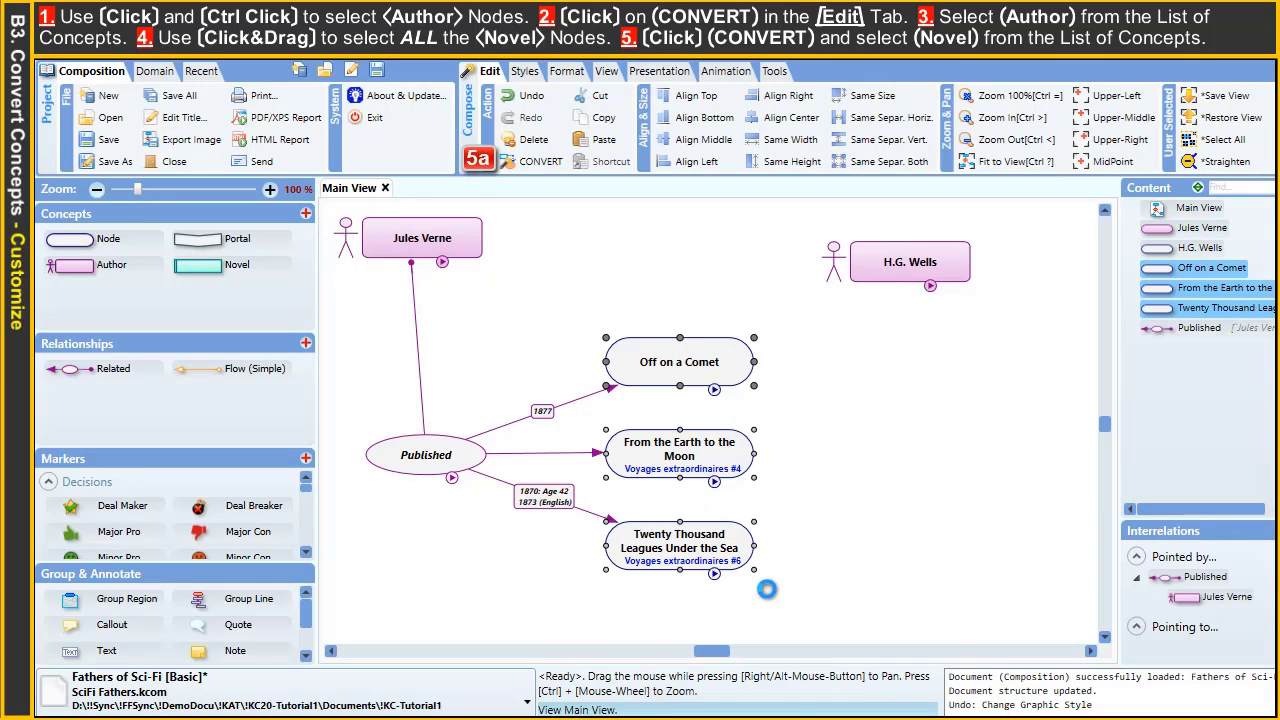
{"action": "left_click", "coordinate": [530, 162]}
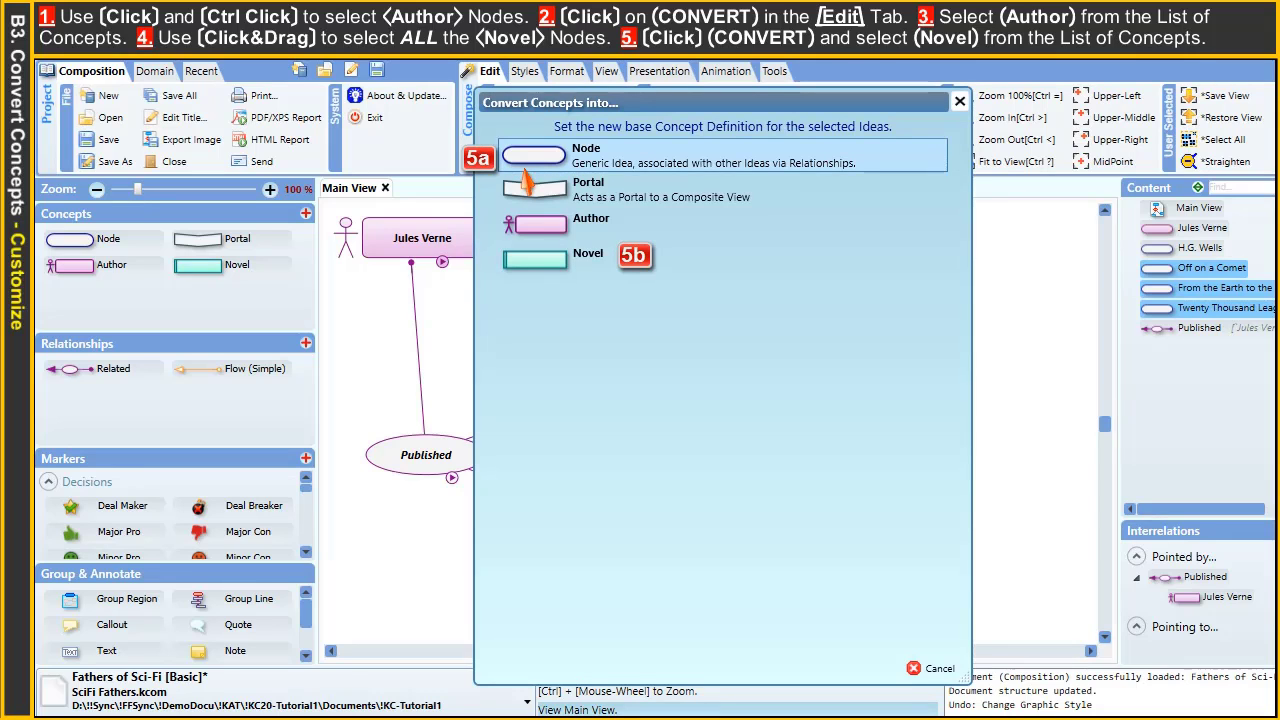
{"action": "left_click", "coordinate": [533, 262]}
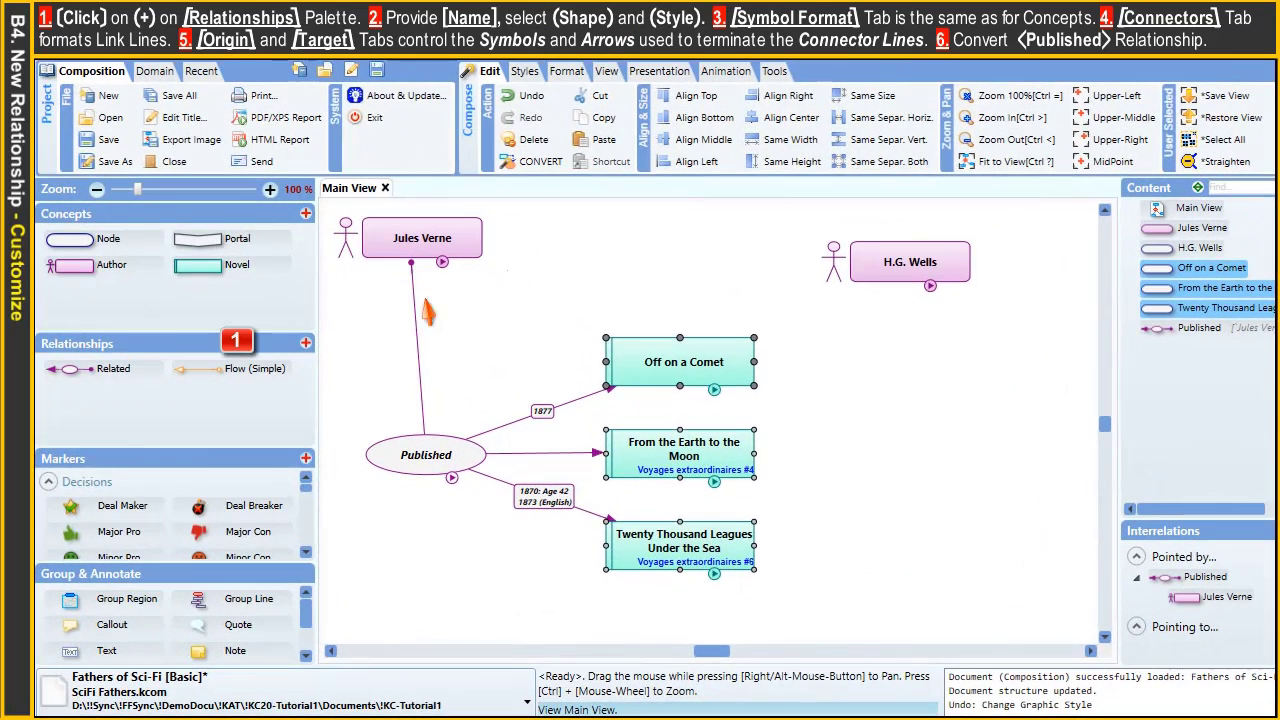
Step: Define a new relationship named "Action" with the KAT-Action shape and a yellow predefined style
{"action": "left_click", "coordinate": [305, 343]}
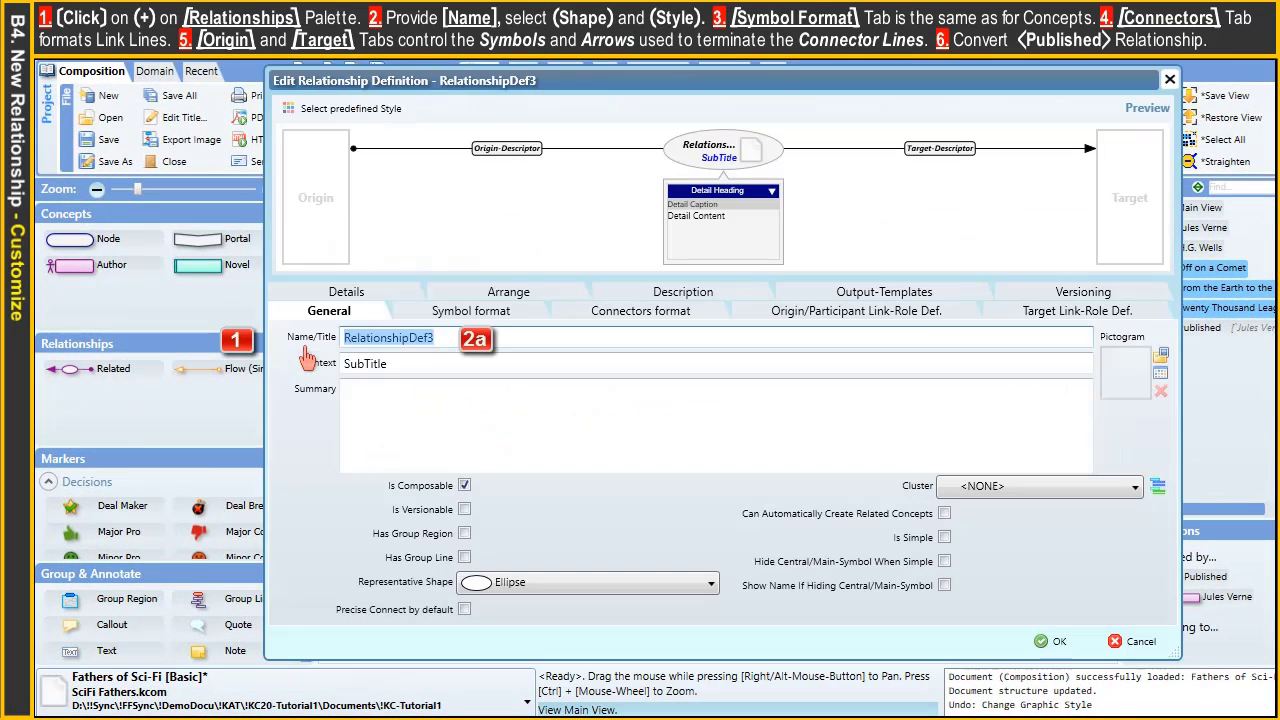
{"action": "type", "text": "Action"}
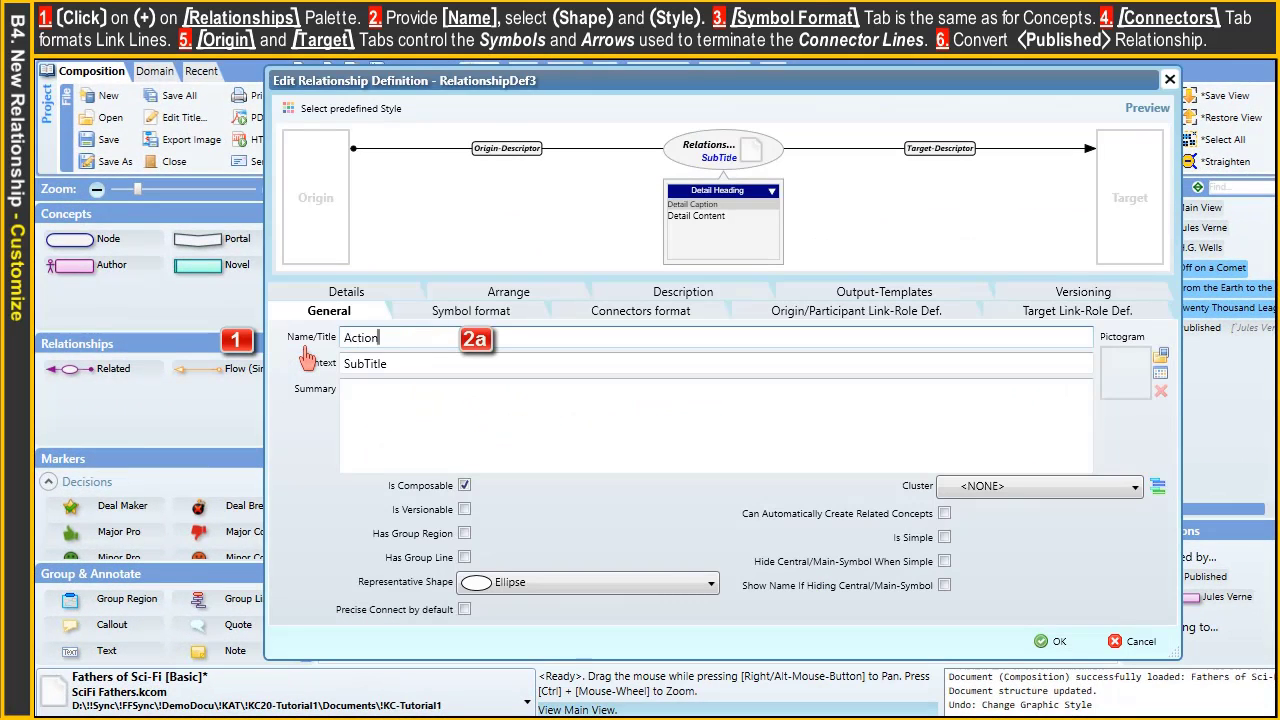
{"action": "left_click", "coordinate": [709, 588]}
{"action": "left_click", "coordinate": [924, 334]}
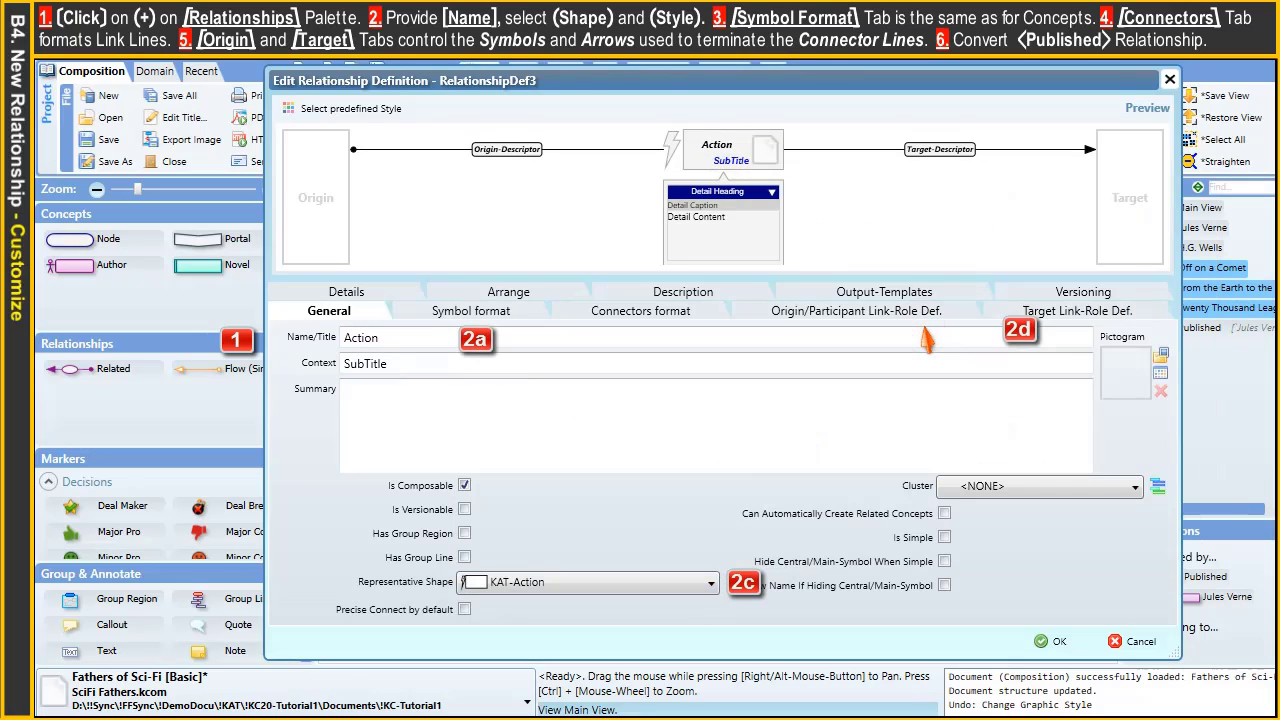
{"action": "left_click", "coordinate": [352, 110]}
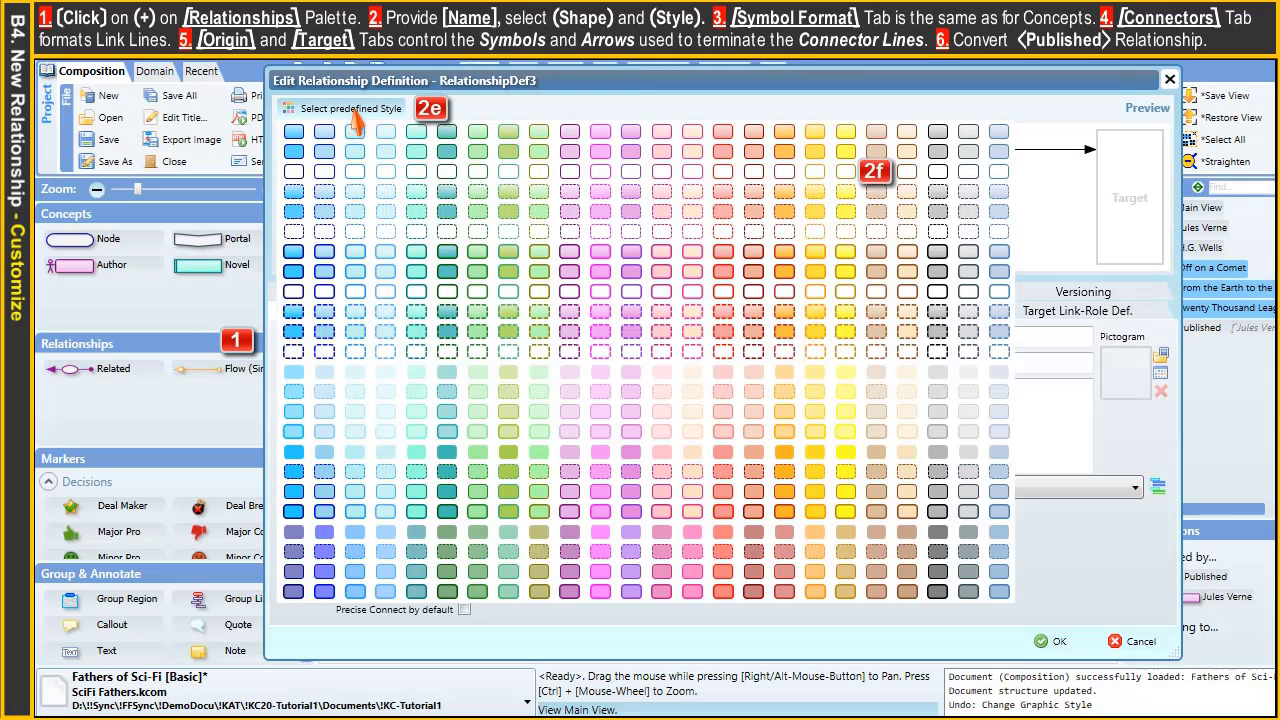
{"action": "left_click", "coordinate": [840, 150]}
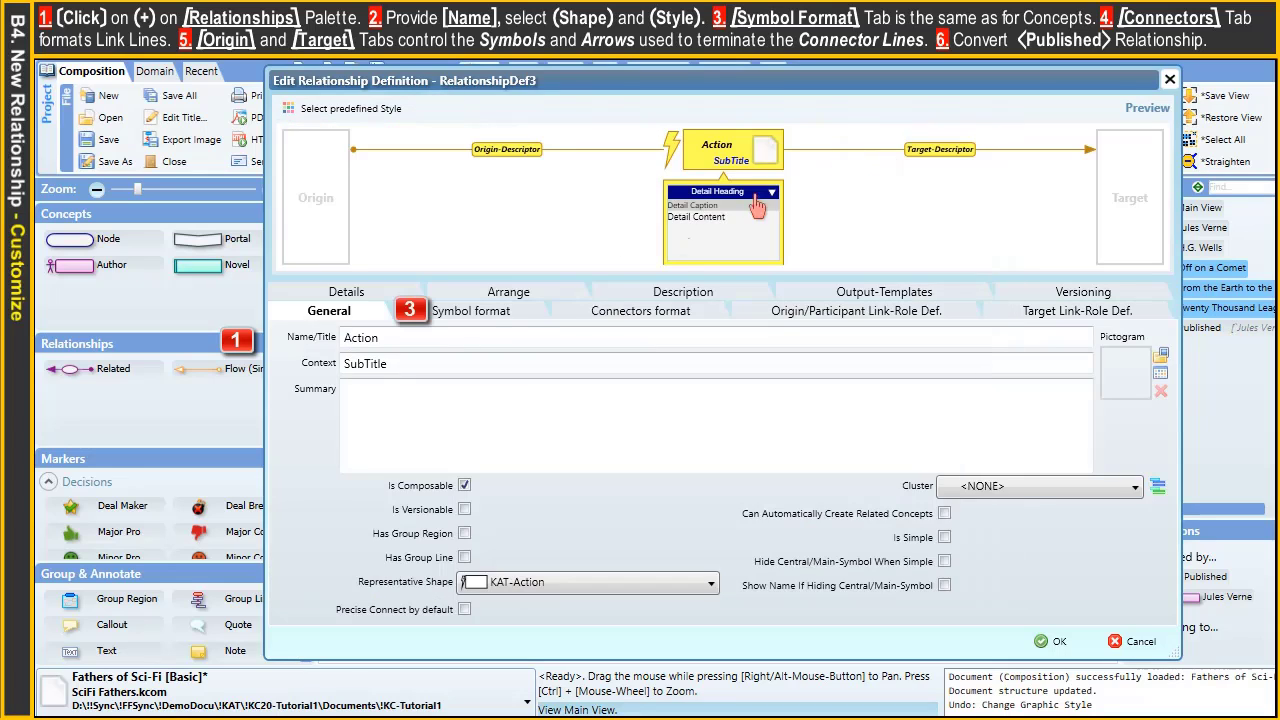
Step: Review the Action relationship's symbol, connector, origin and target link options without changes, and accept the definition
{"action": "left_click", "coordinate": [518, 318]}
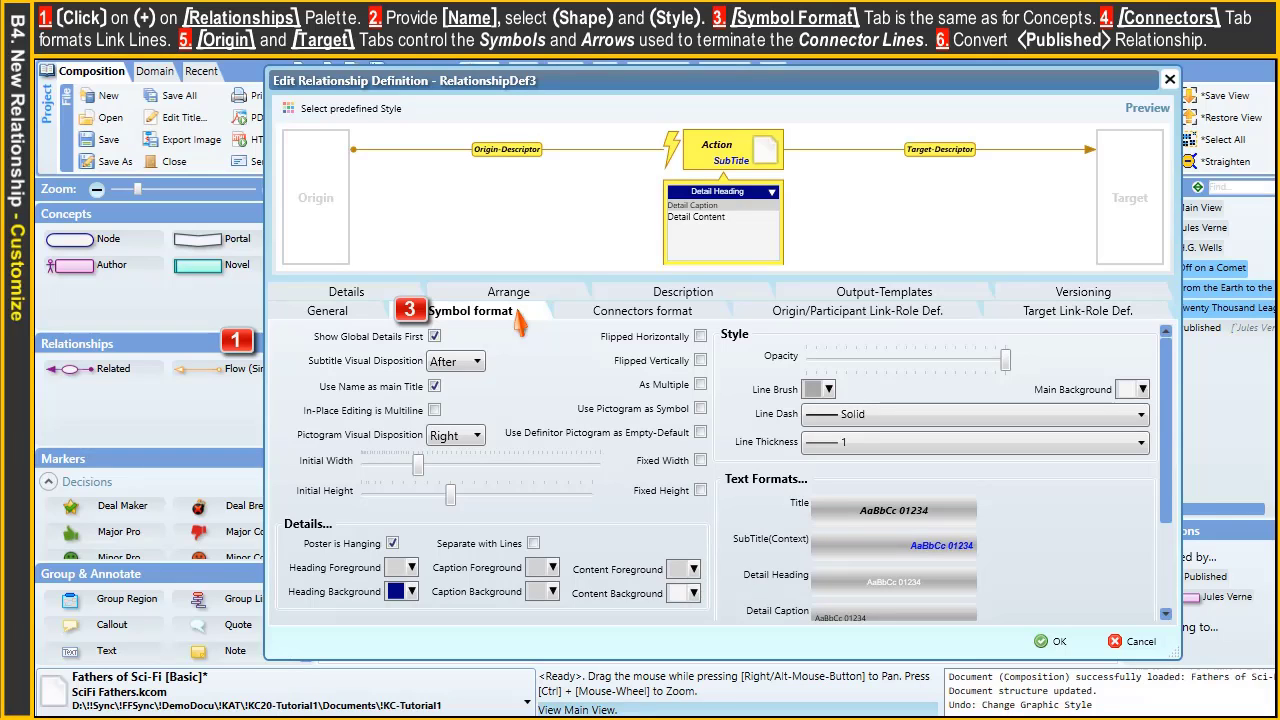
{"action": "left_click", "coordinate": [708, 317]}
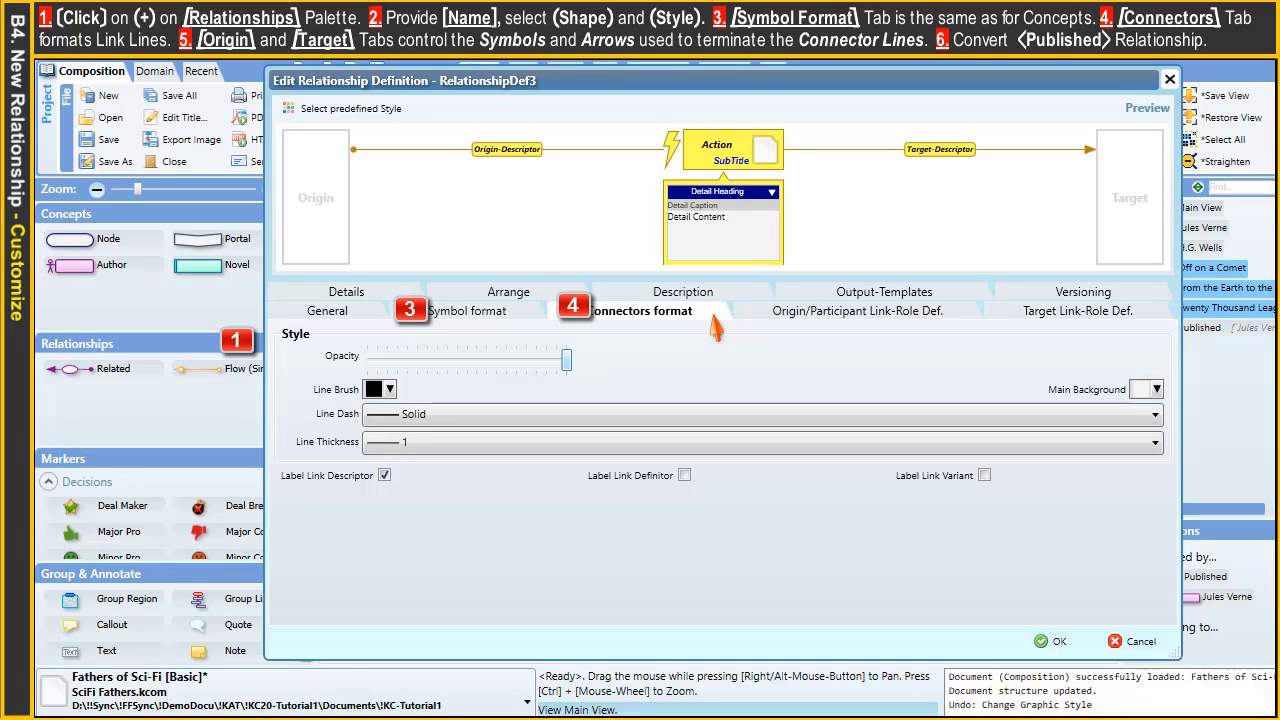
{"action": "left_click", "coordinate": [948, 316]}
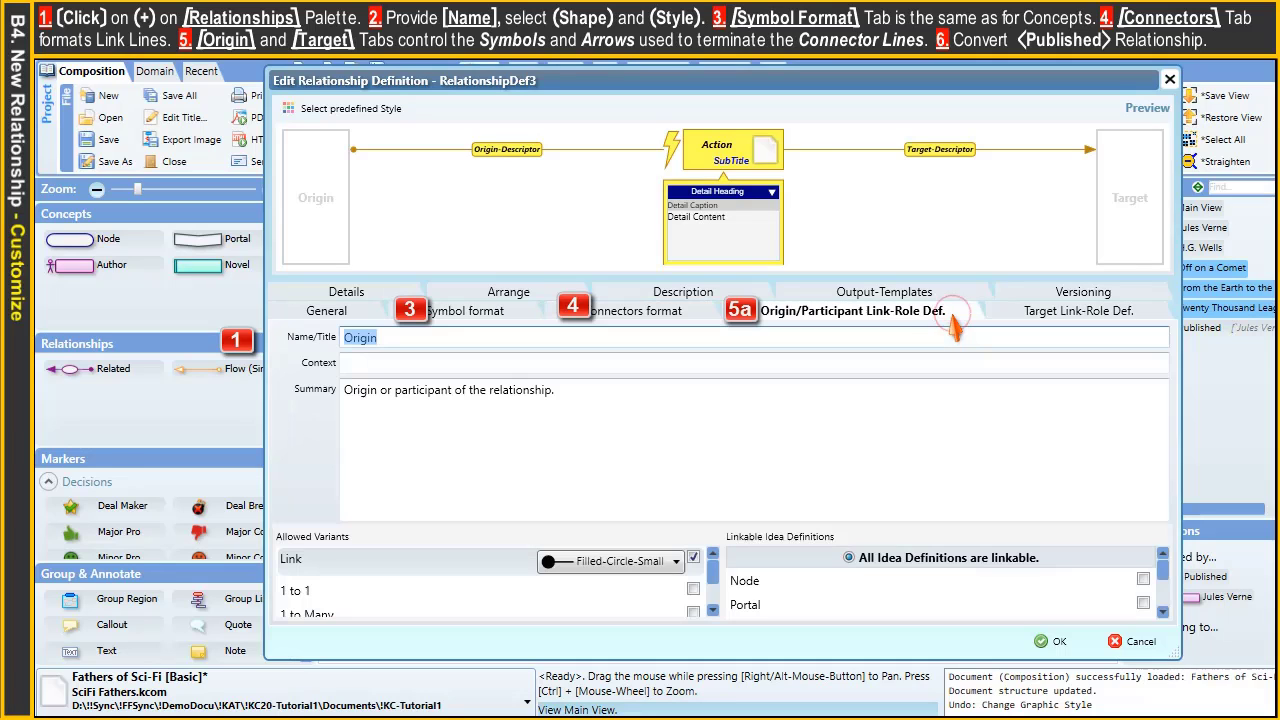
{"action": "left_click", "coordinate": [673, 561]}
{"action": "left_click", "coordinate": [677, 566]}
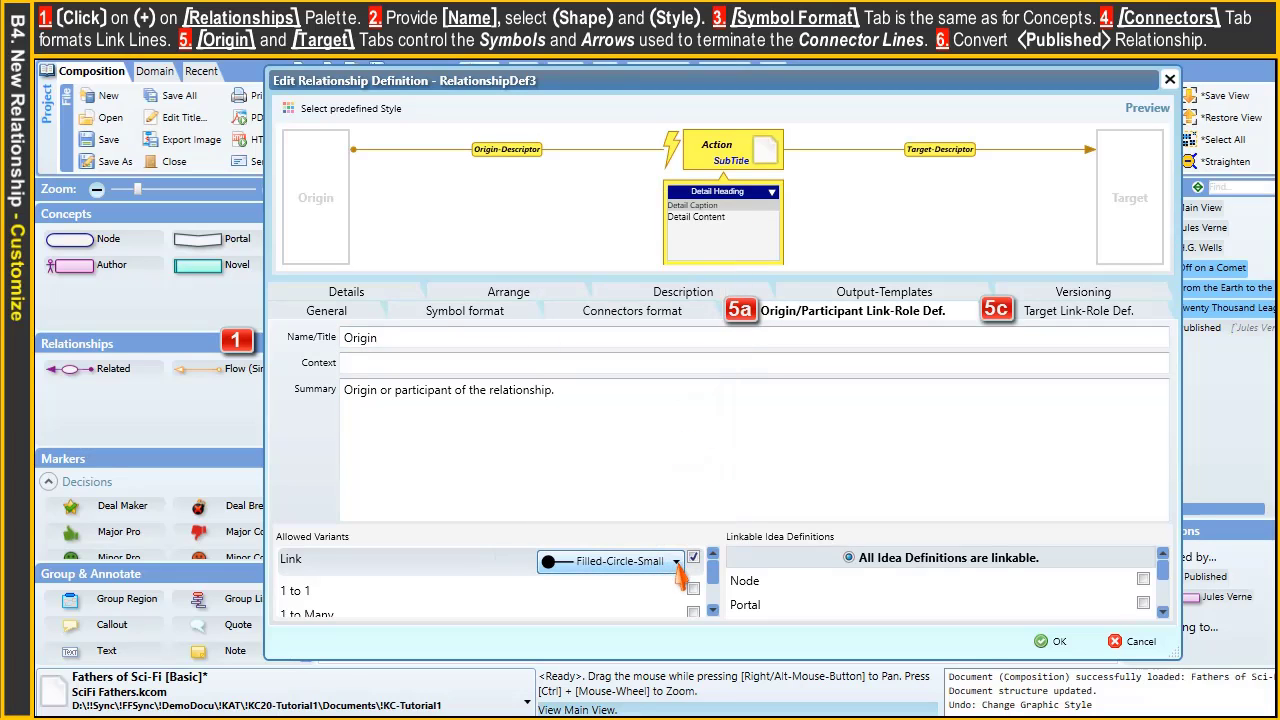
{"action": "left_click", "coordinate": [1016, 322]}
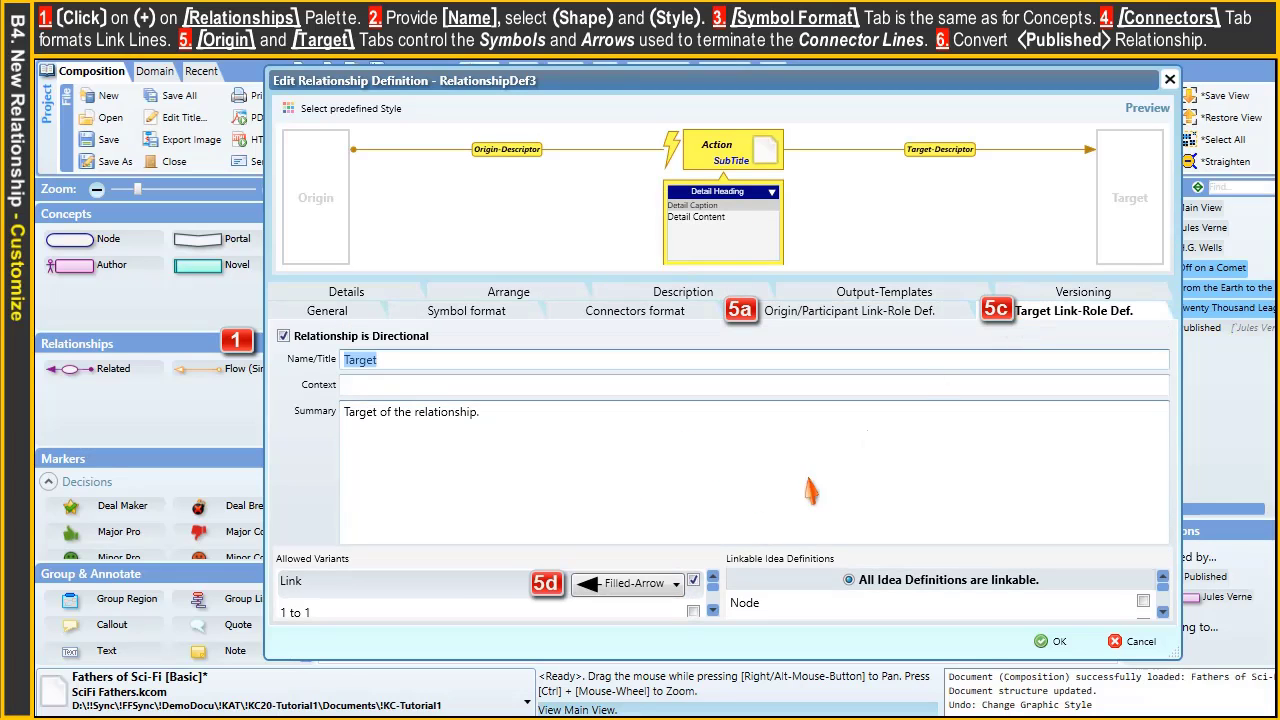
{"action": "left_click", "coordinate": [676, 585]}
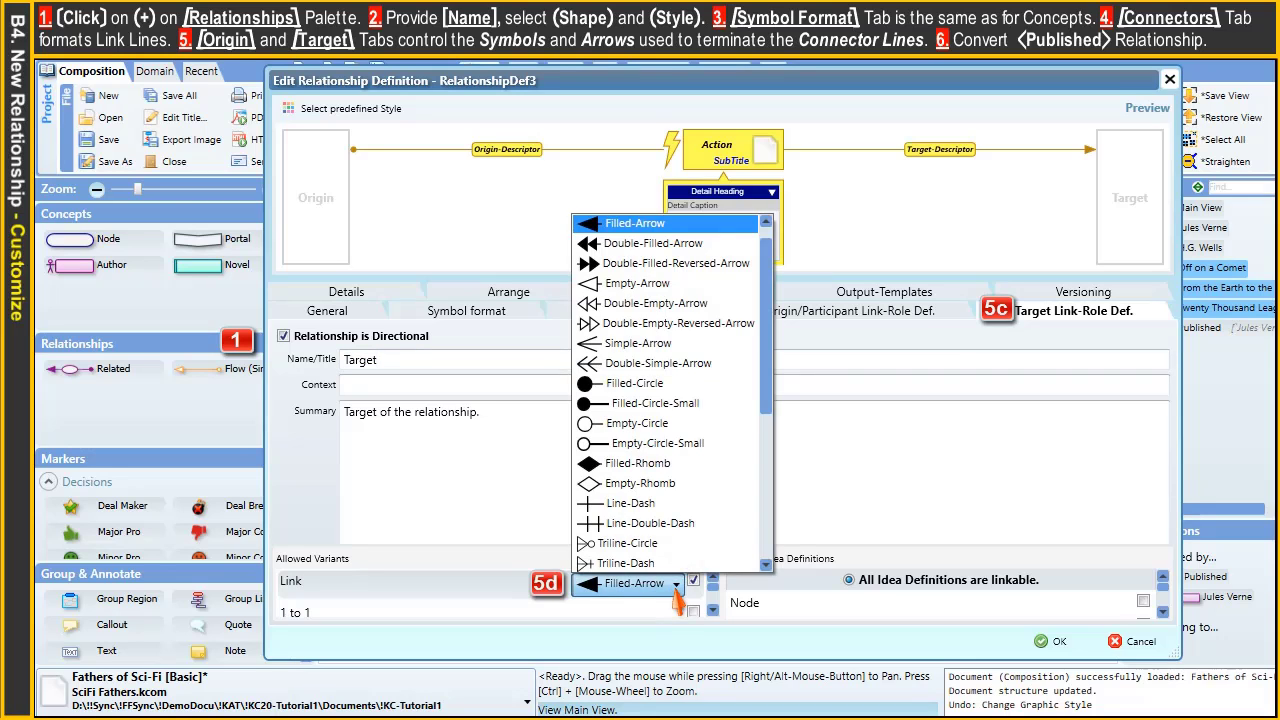
{"action": "left_click", "coordinate": [677, 590]}
{"action": "left_click", "coordinate": [1061, 641]}
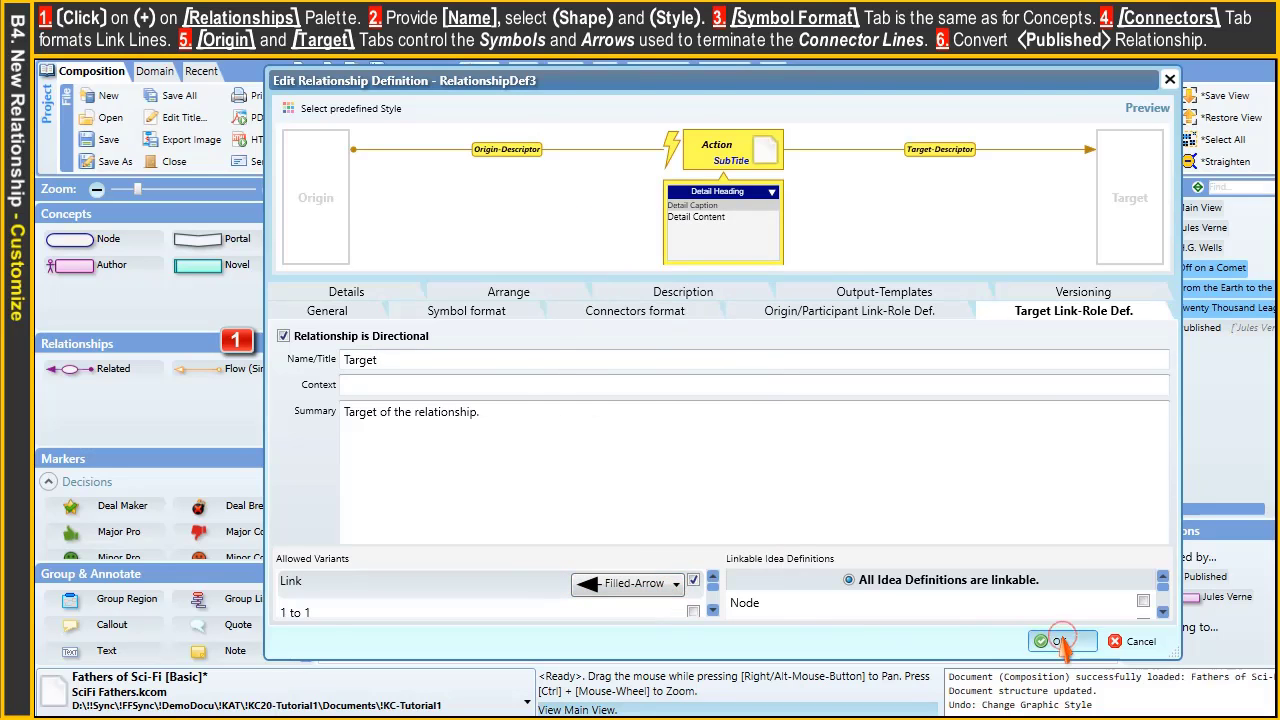
Step: Convert the Published relationship into the Action relationship type and deselect it
{"action": "left_click", "coordinate": [372, 452]}
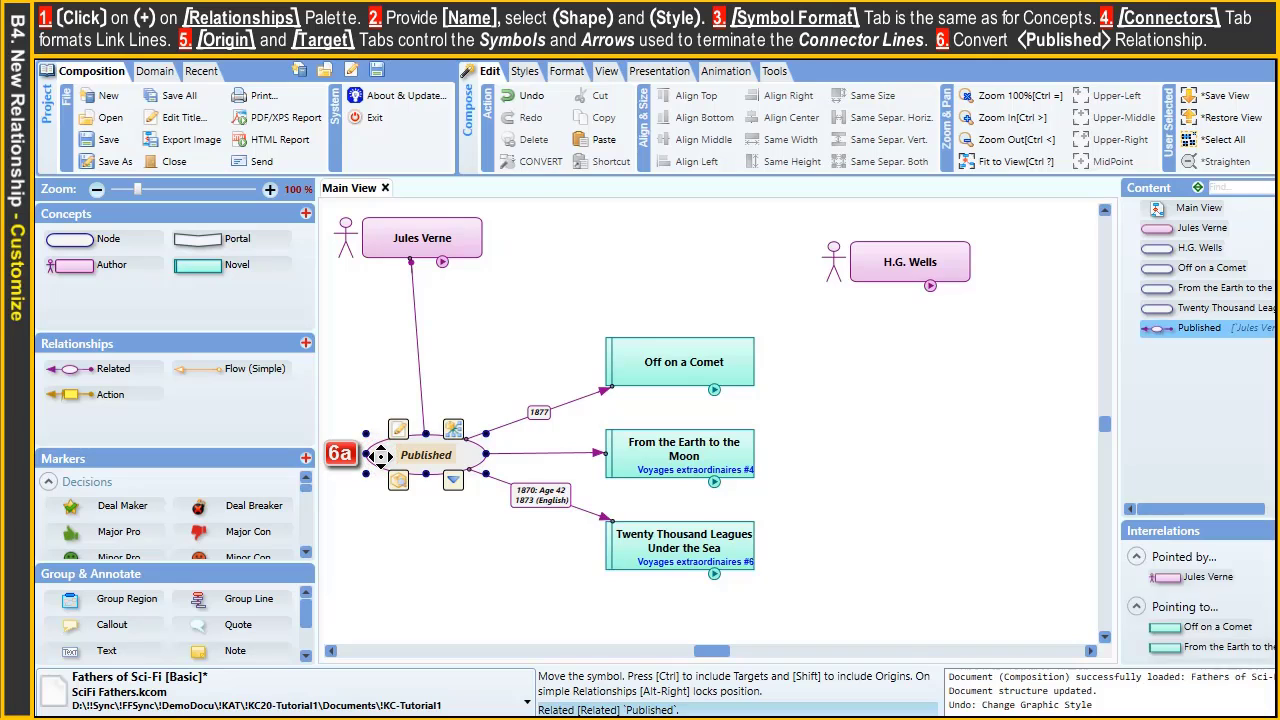
{"action": "left_click", "coordinate": [530, 161]}
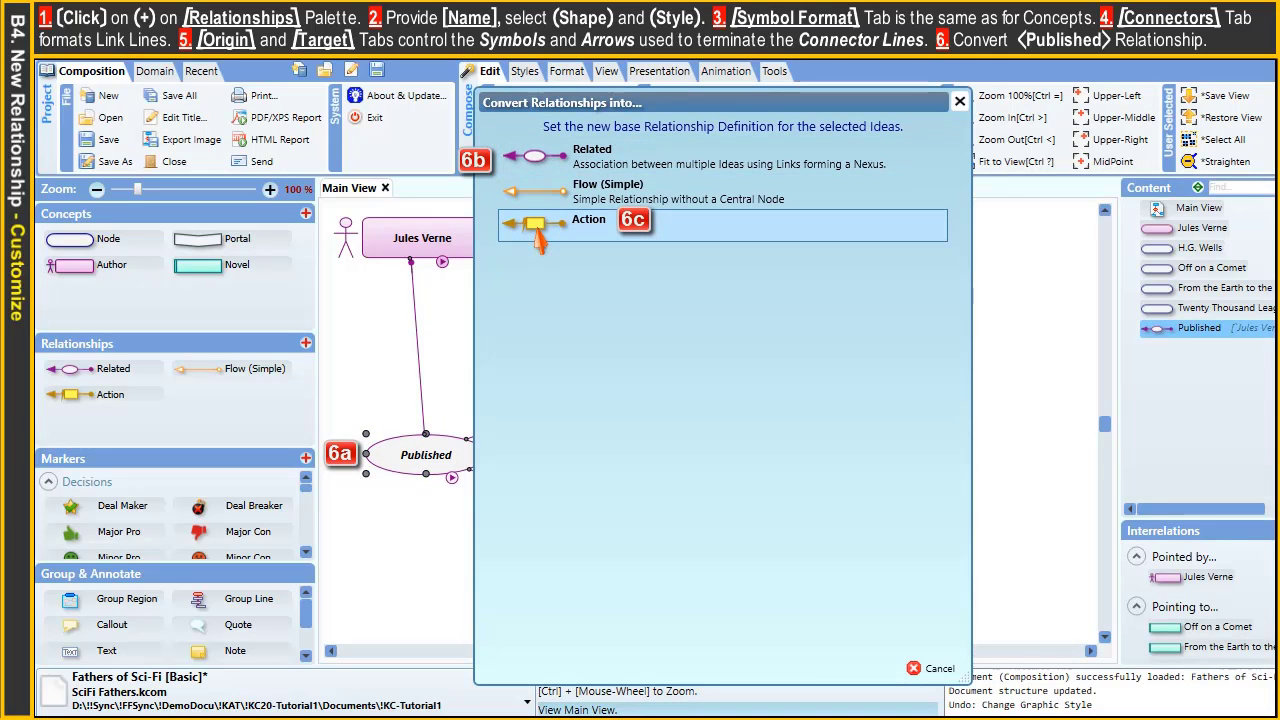
{"action": "left_click", "coordinate": [537, 231]}
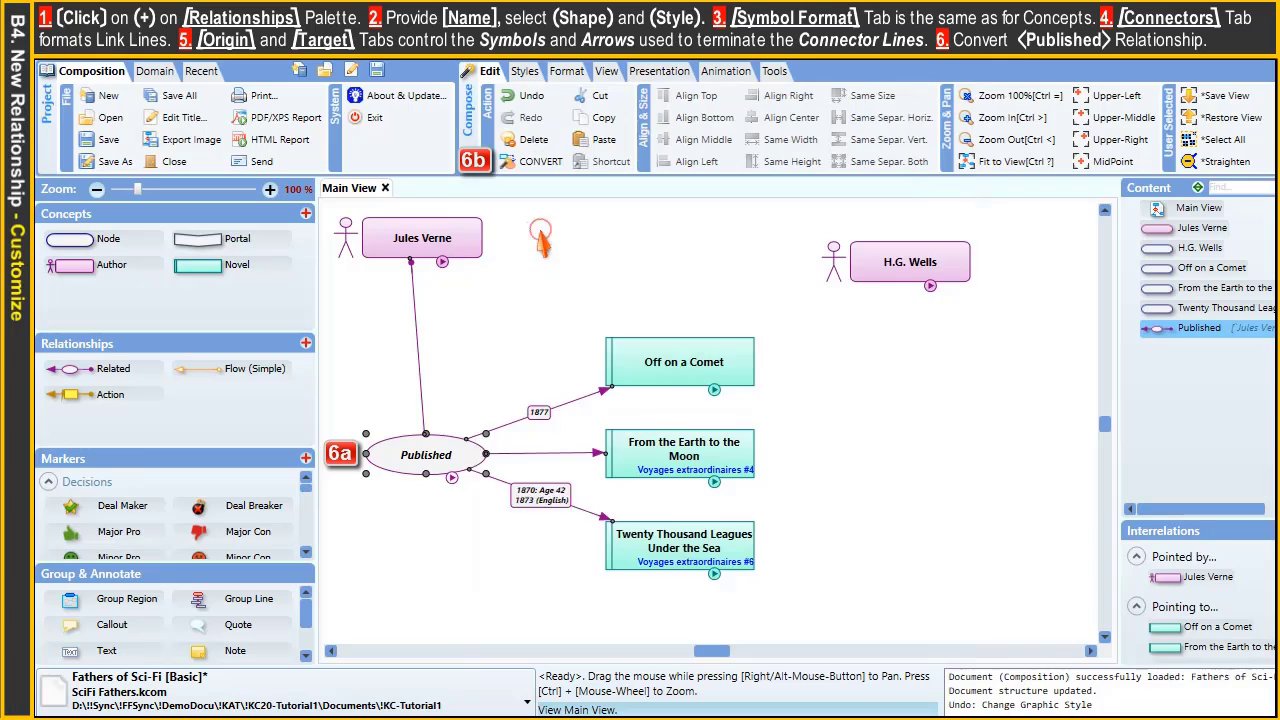
{"action": "left_click", "coordinate": [497, 347]}
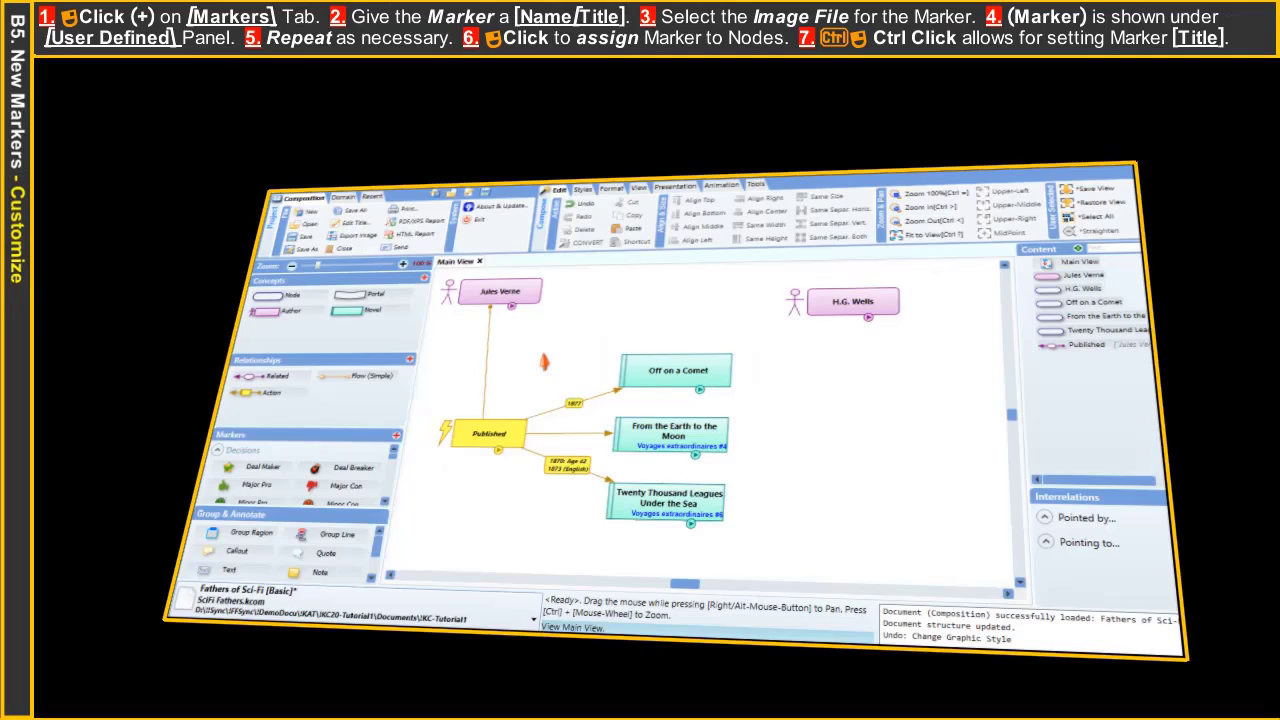
Step: Create a marker named "Mad Scientist" with MadScientist.png from the Markers folder as its pictogram
{"action": "left_click", "coordinate": [305, 462]}
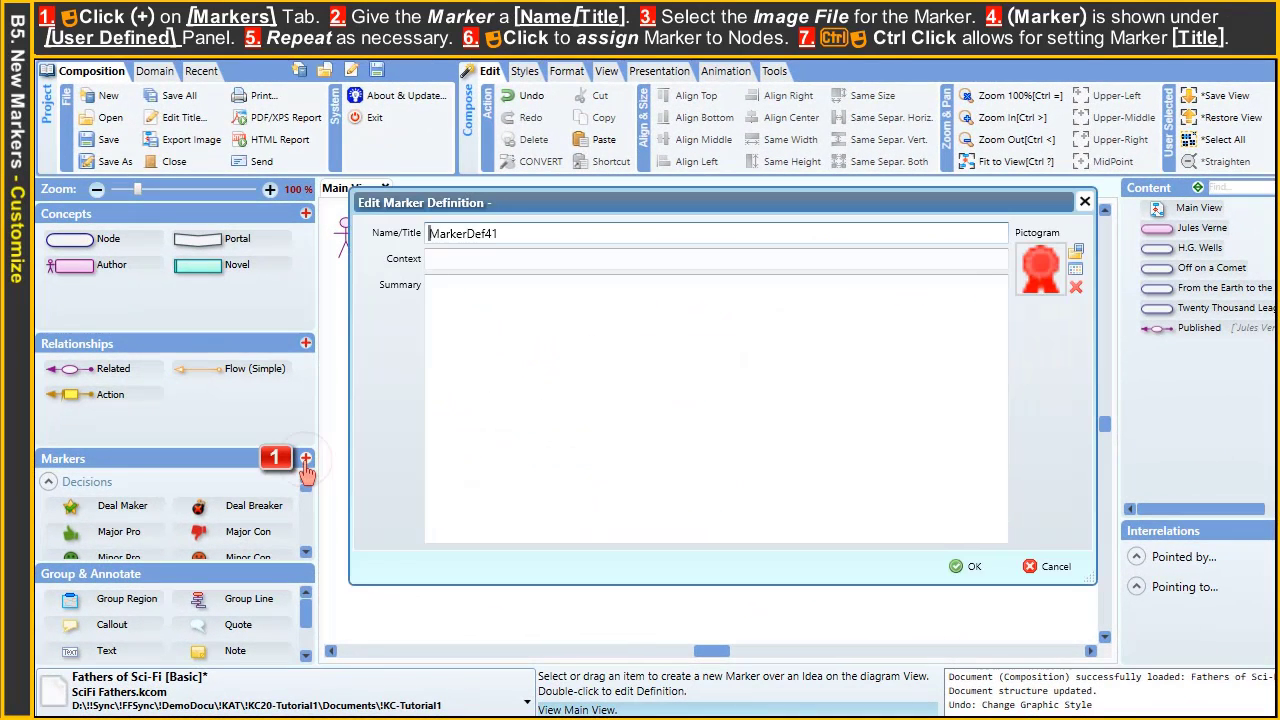
{"action": "key", "text": "ctrl+a"}
{"action": "type", "text": "Mad"}
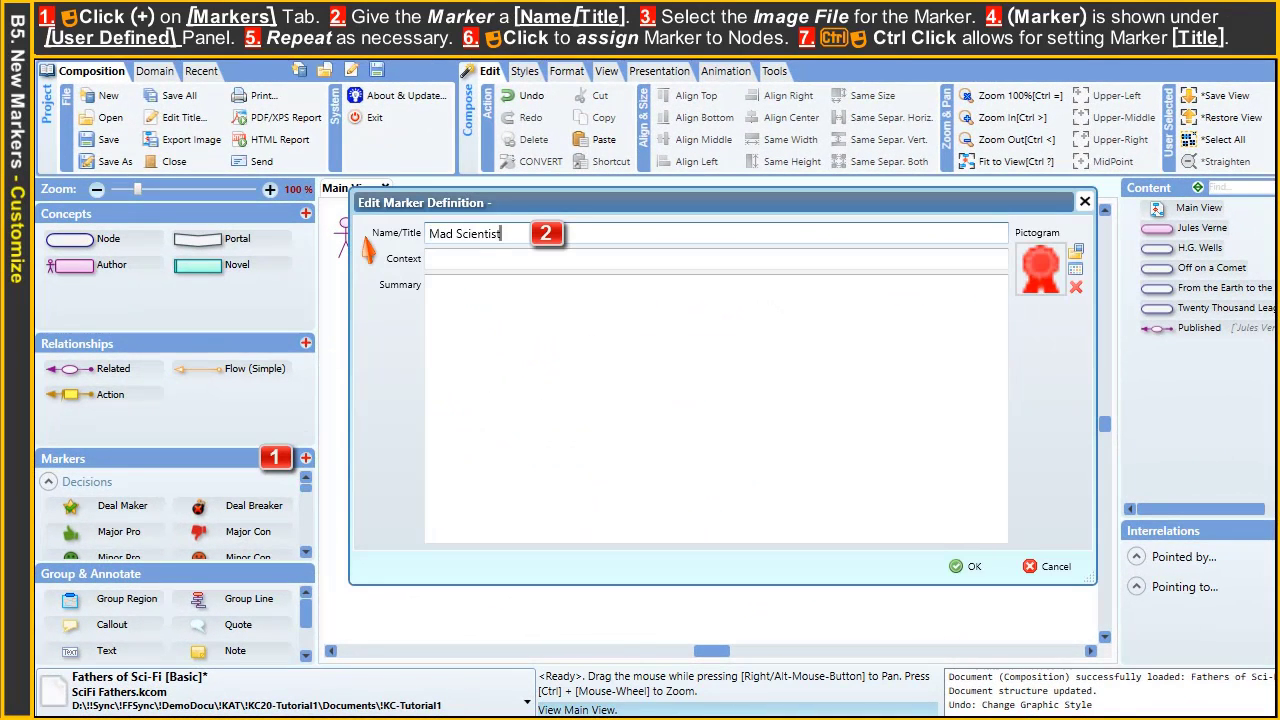
{"action": "left_click", "coordinate": [1075, 251]}
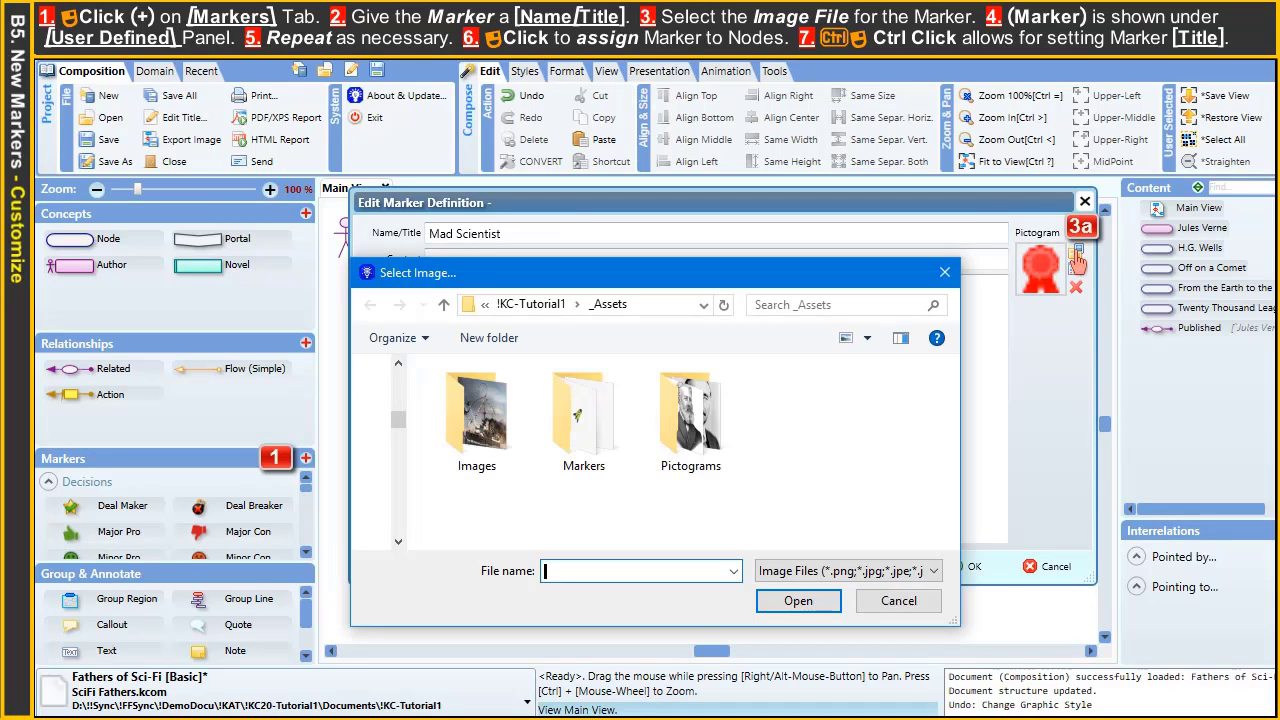
{"action": "left_click", "coordinate": [609, 476]}
{"action": "double_click", "coordinate": [612, 480]}
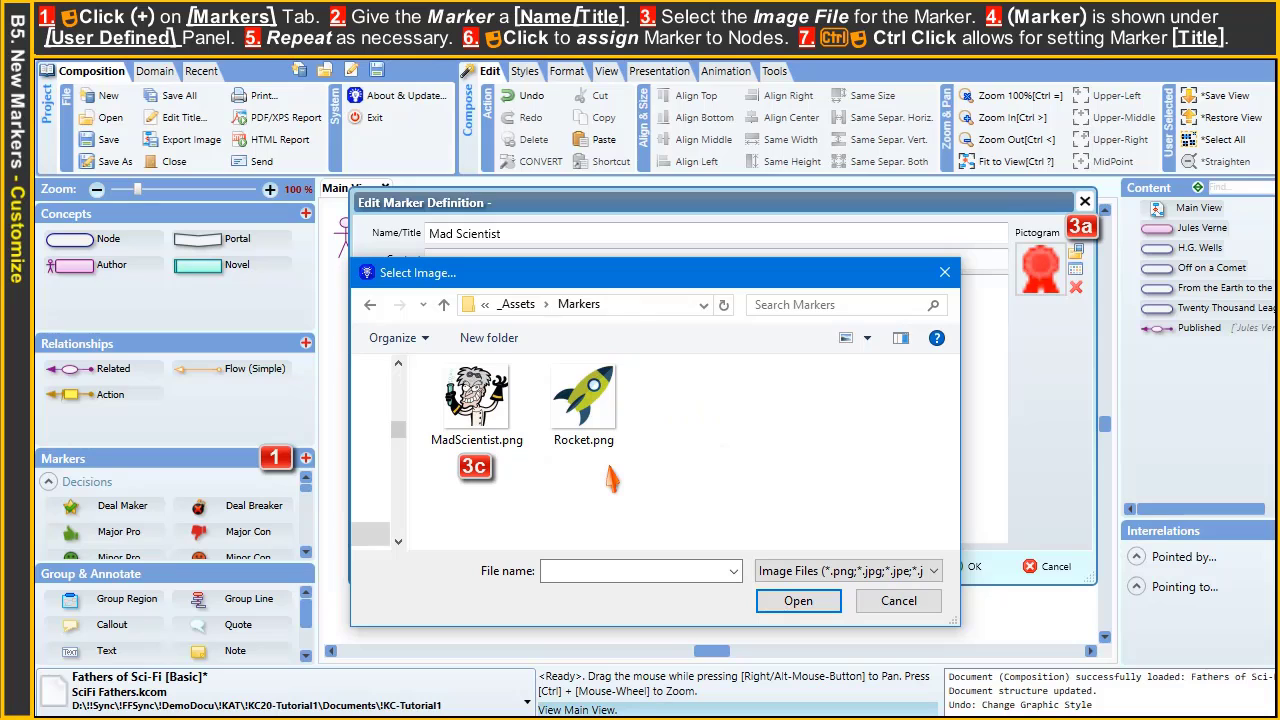
{"action": "left_click", "coordinate": [478, 425]}
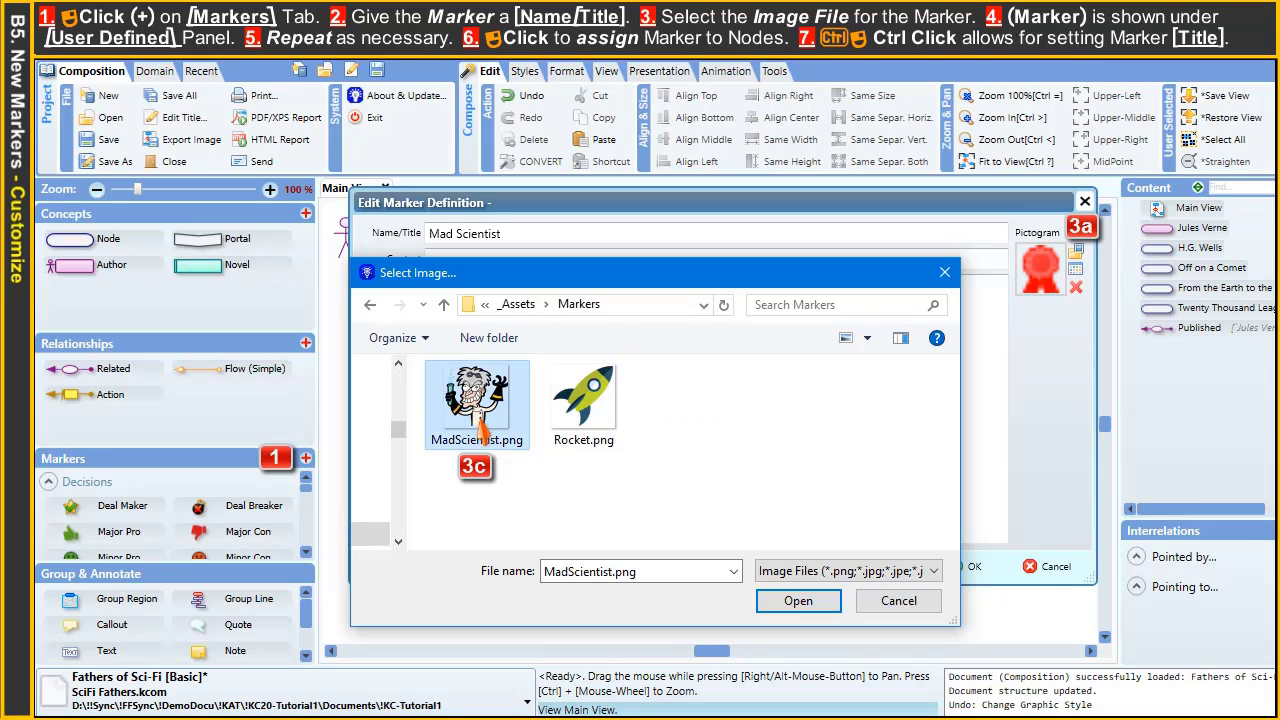
{"action": "left_click", "coordinate": [795, 600]}
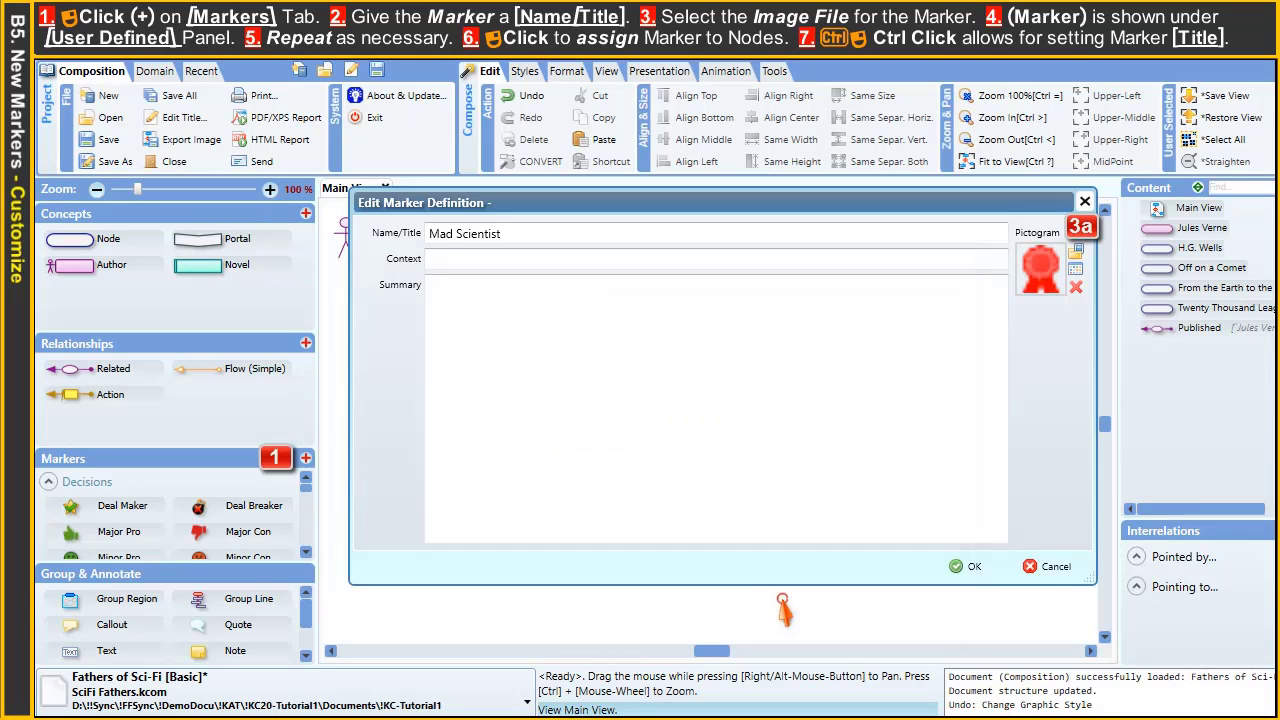
{"action": "left_click", "coordinate": [994, 568]}
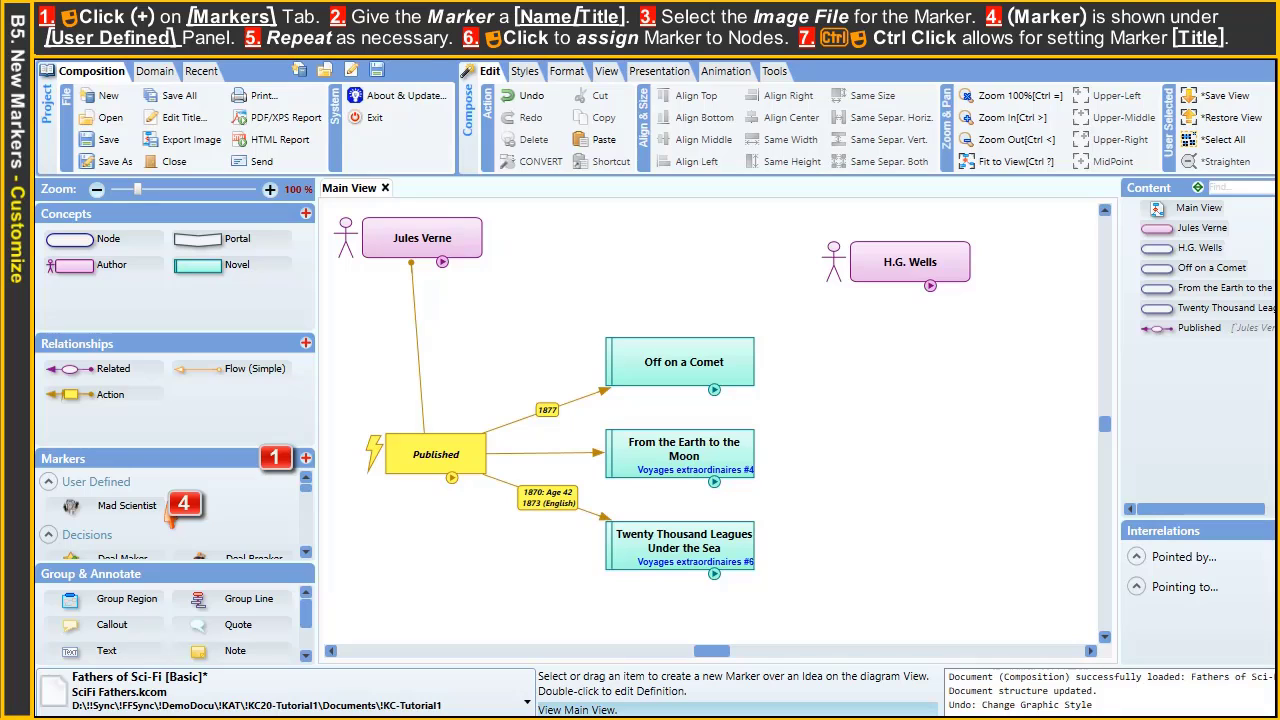
Step: Create a marker named "Space" with Rocket.png from the Markers folder as its pictogram
{"action": "left_click", "coordinate": [305, 460]}
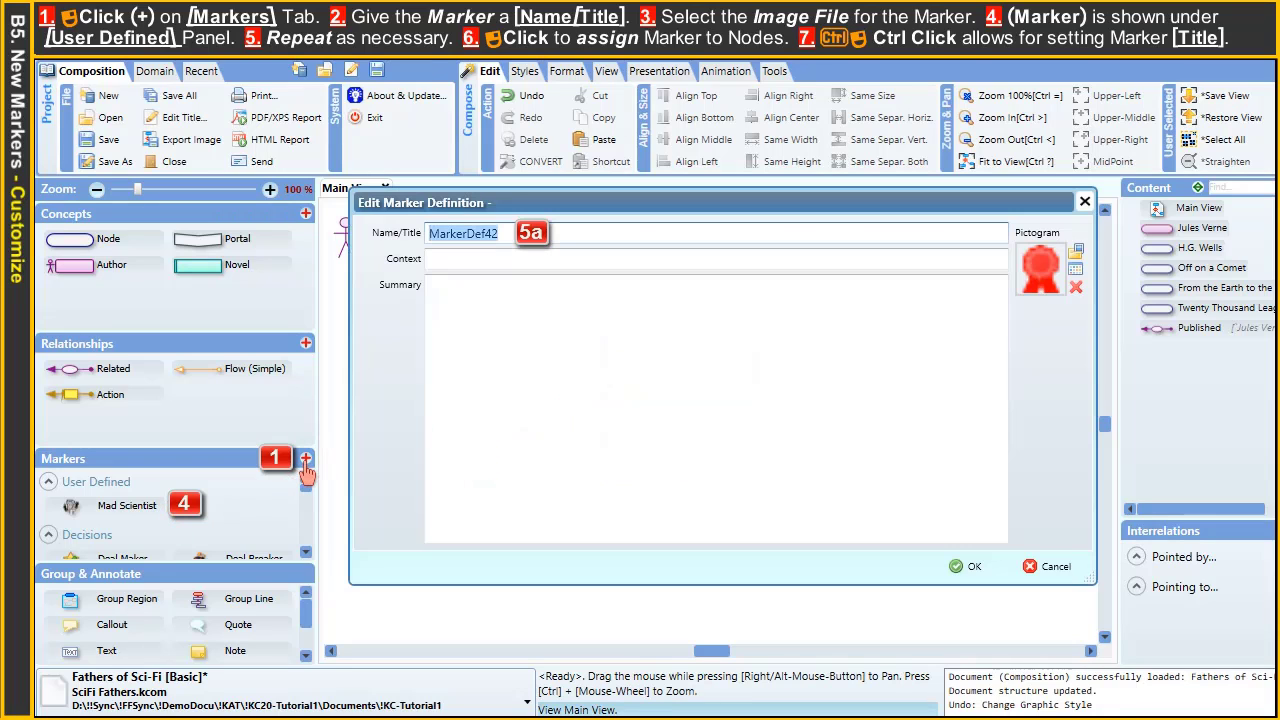
{"action": "type", "text": "Space"}
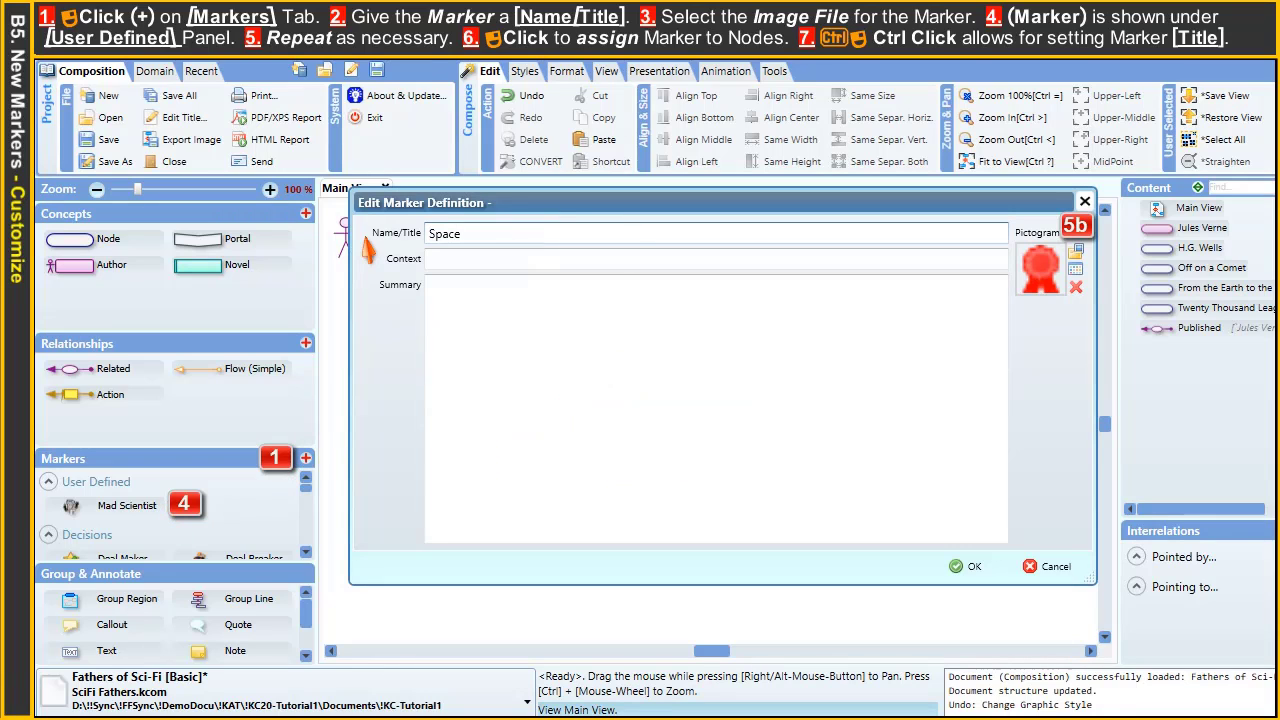
{"action": "left_click", "coordinate": [1077, 258]}
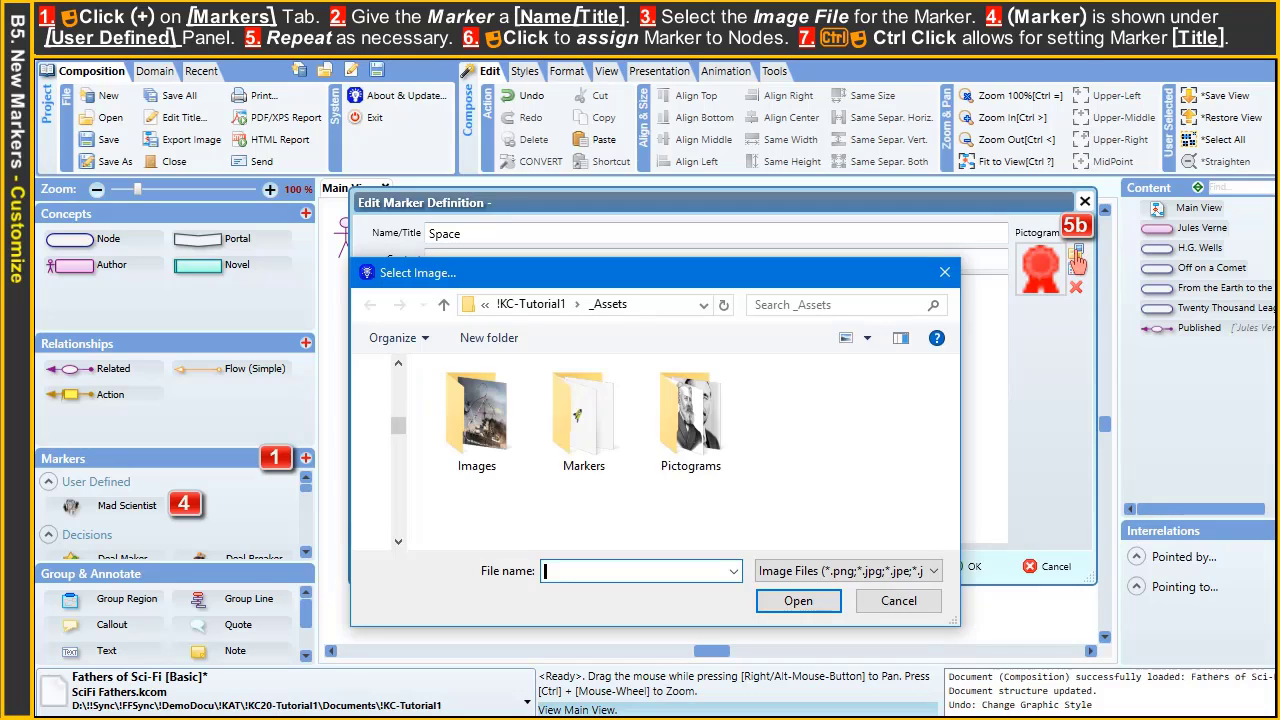
{"action": "left_click", "coordinate": [605, 474]}
{"action": "double_click", "coordinate": [608, 470]}
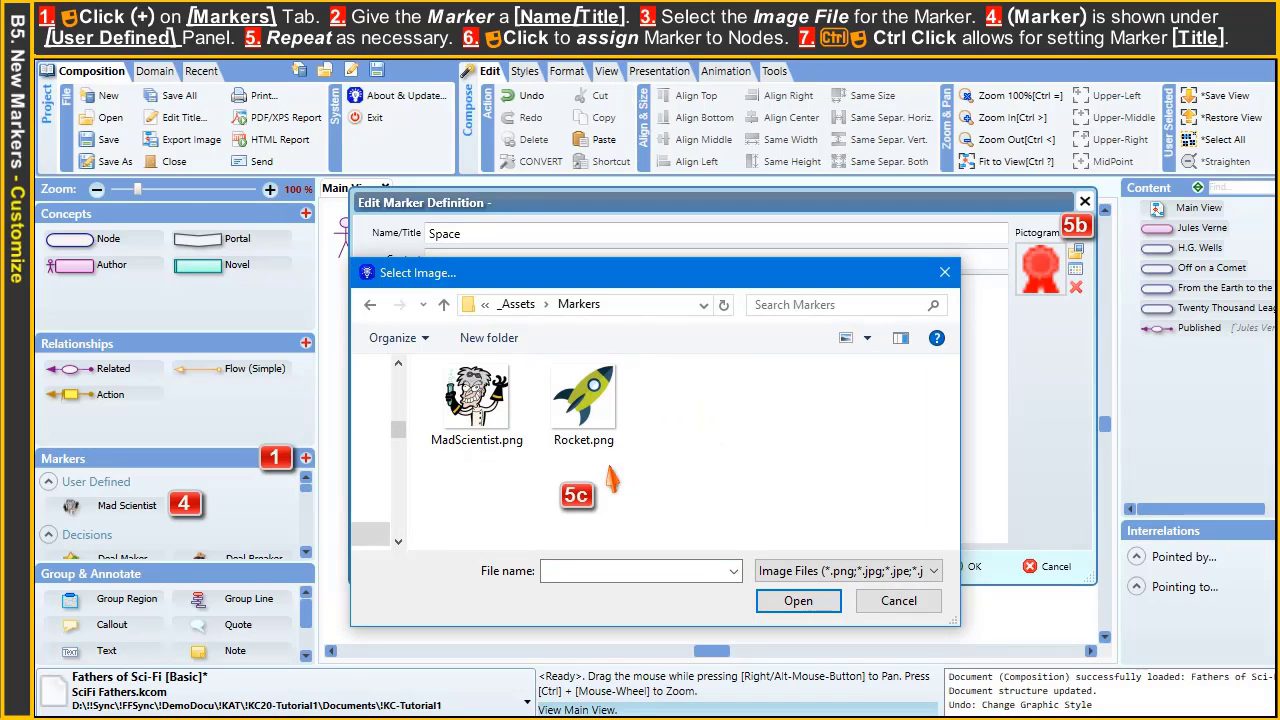
{"action": "left_click", "coordinate": [587, 418]}
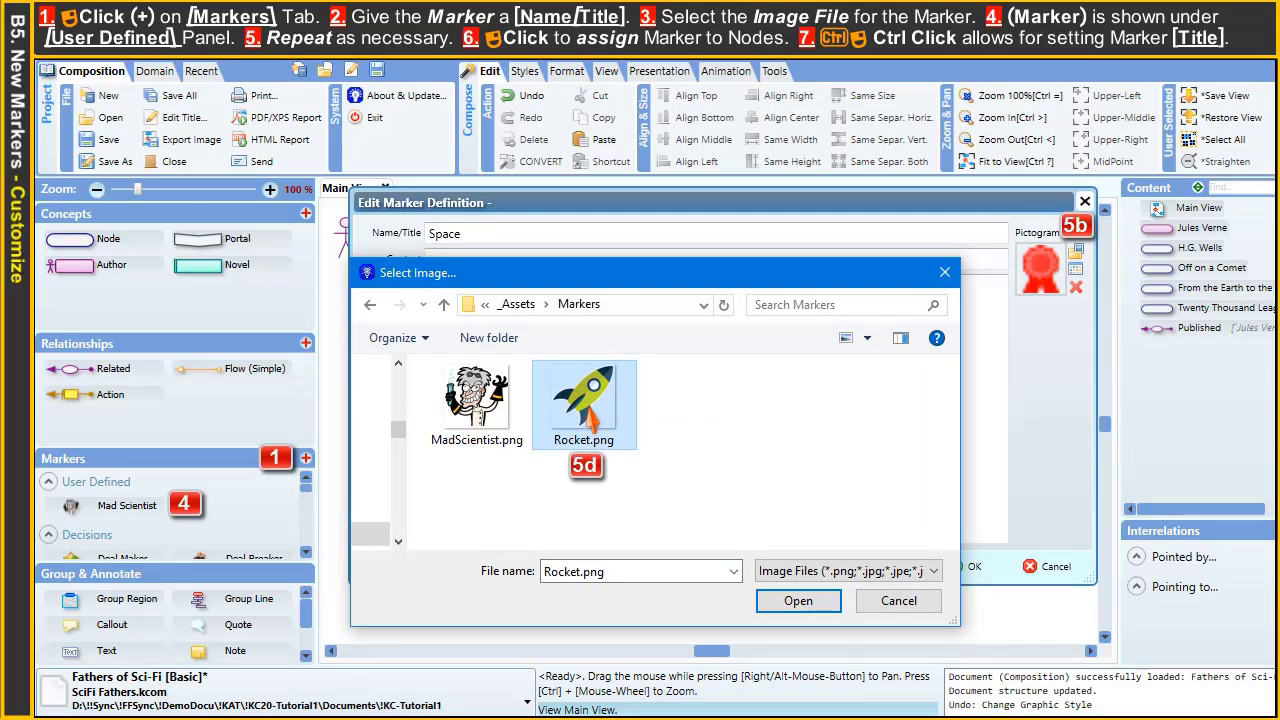
{"action": "left_click", "coordinate": [785, 606]}
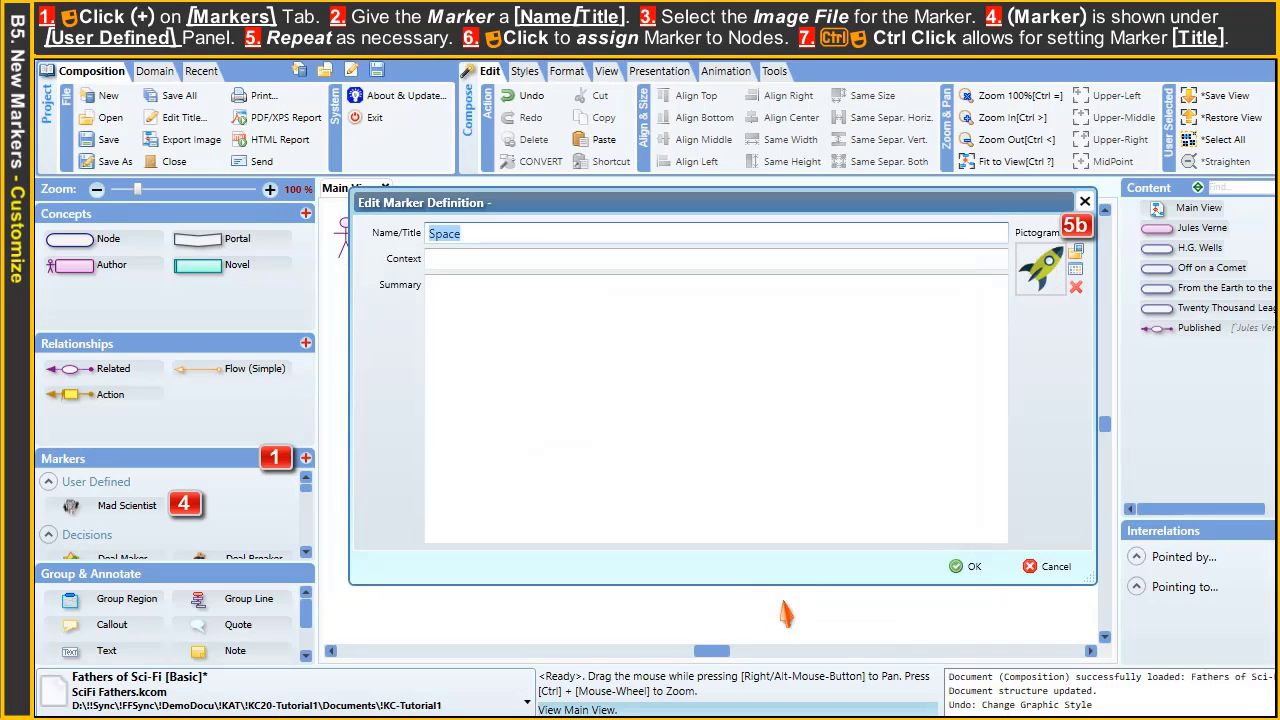
{"action": "left_click", "coordinate": [966, 566]}
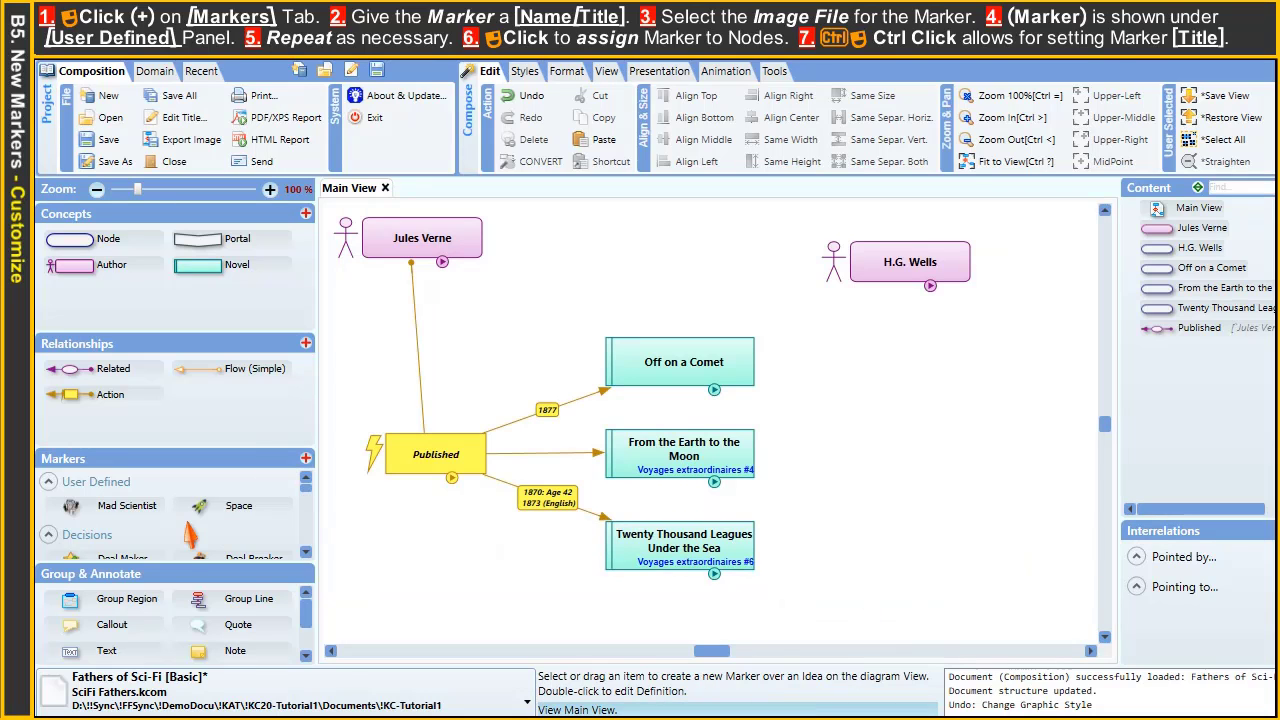
Step: Assign the Space marker to the Off on a Comet and From the Earth to the Moon nodes
{"action": "left_click", "coordinate": [238, 512]}
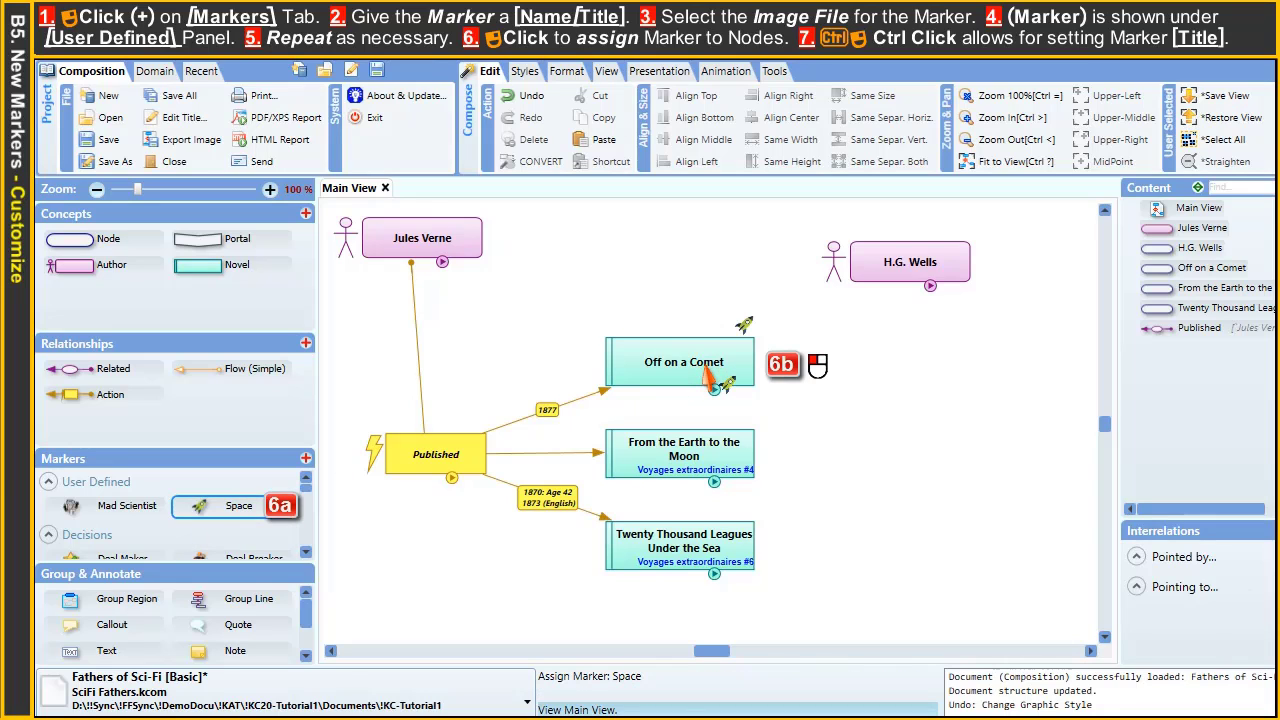
{"action": "left_click", "coordinate": [707, 478]}
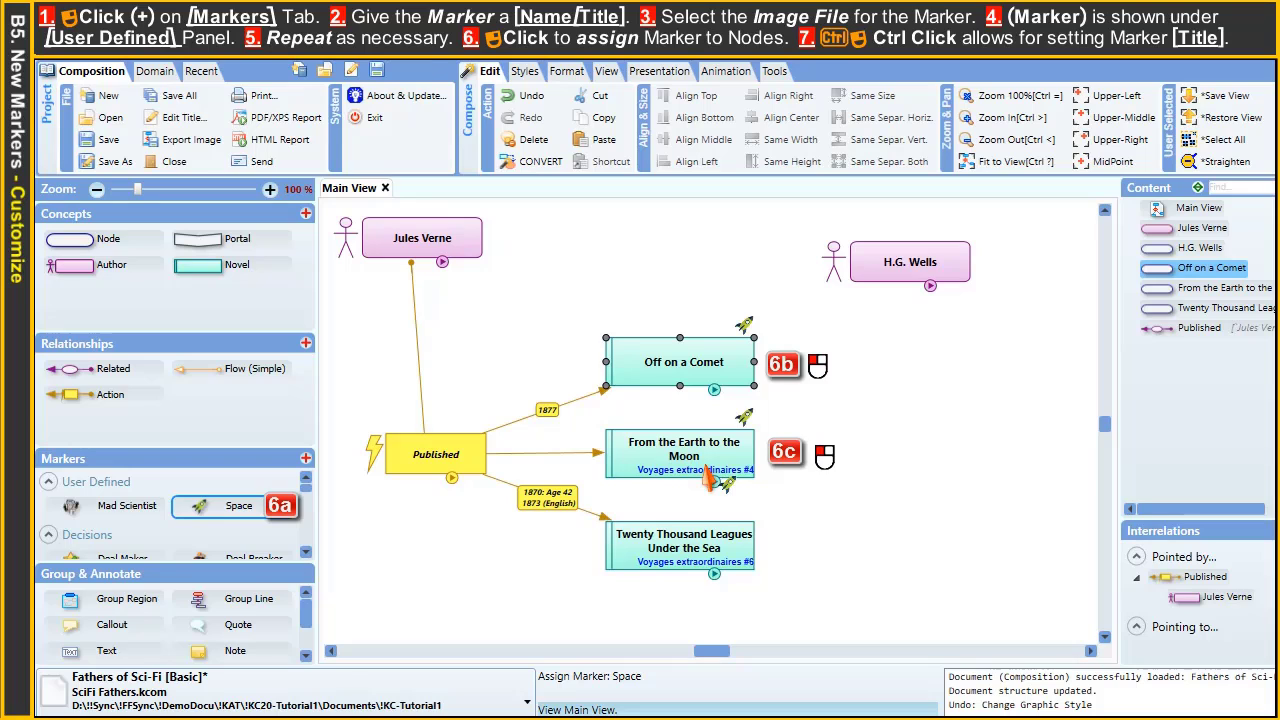
Step: Assign a Mad Scientist marker titled "Nemo" to the Twenty Thousand Leagues Under the Sea node and clear the selection
{"action": "left_click", "coordinate": [118, 508]}
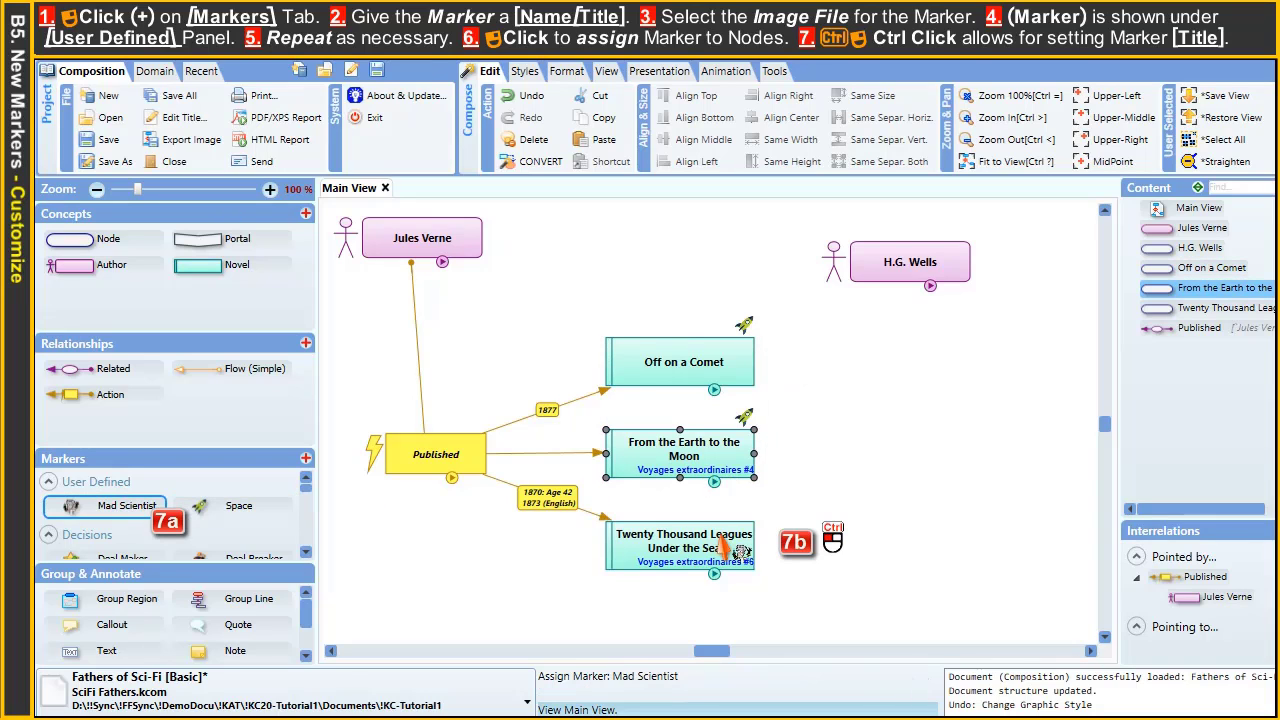
{"action": "left_click", "coordinate": [722, 545], "text": "ctrl"}
{"action": "type", "text": "N"}
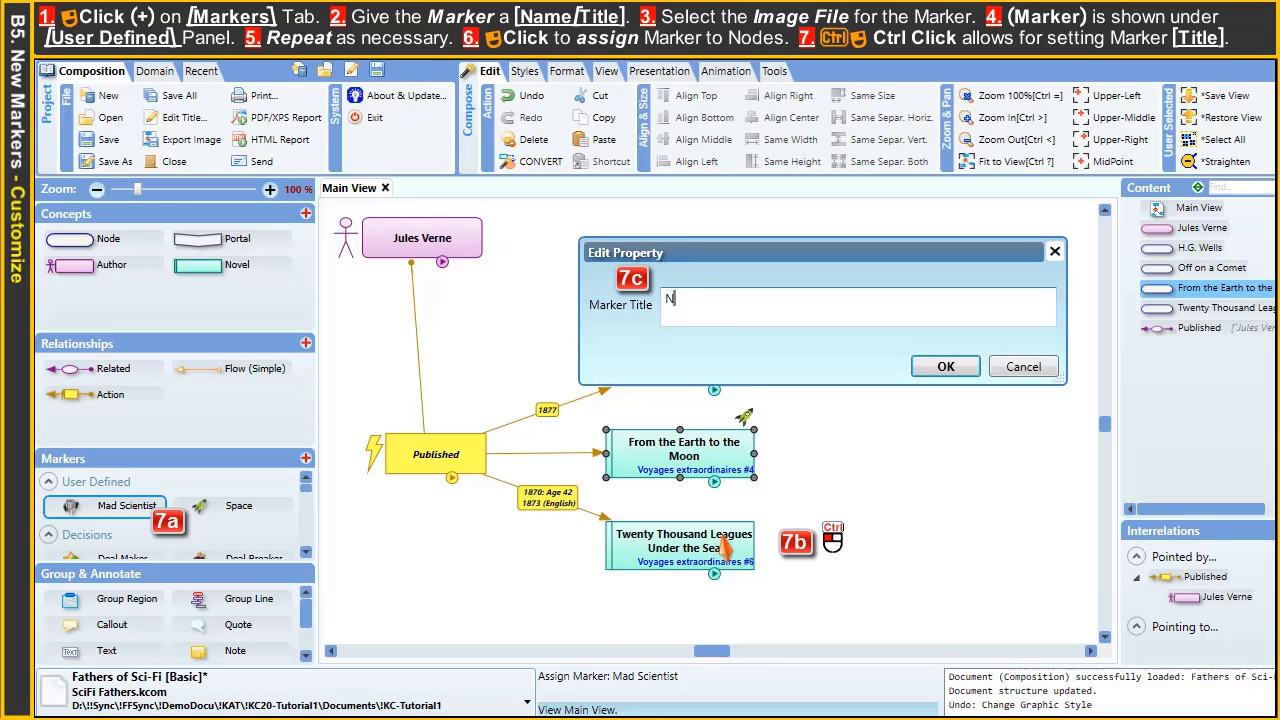
{"action": "type", "text": "emo"}
{"action": "left_click", "coordinate": [944, 367]}
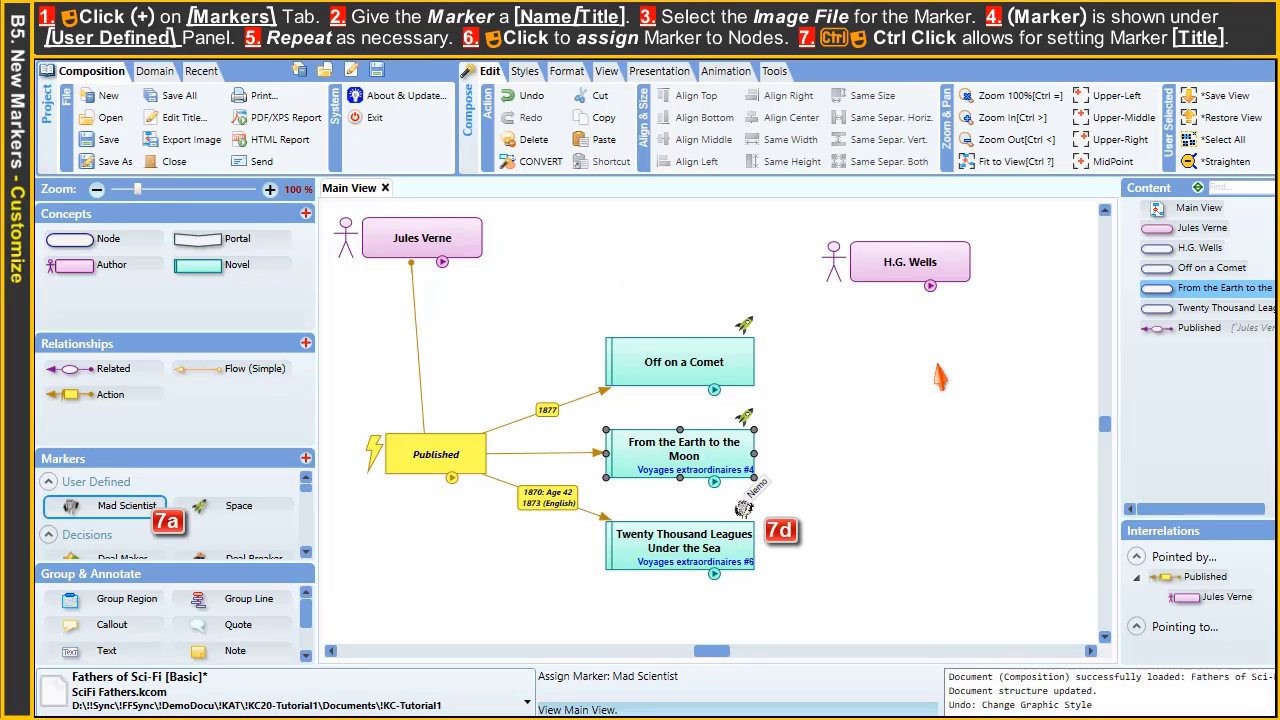
{"action": "right_click", "coordinate": [918, 588]}
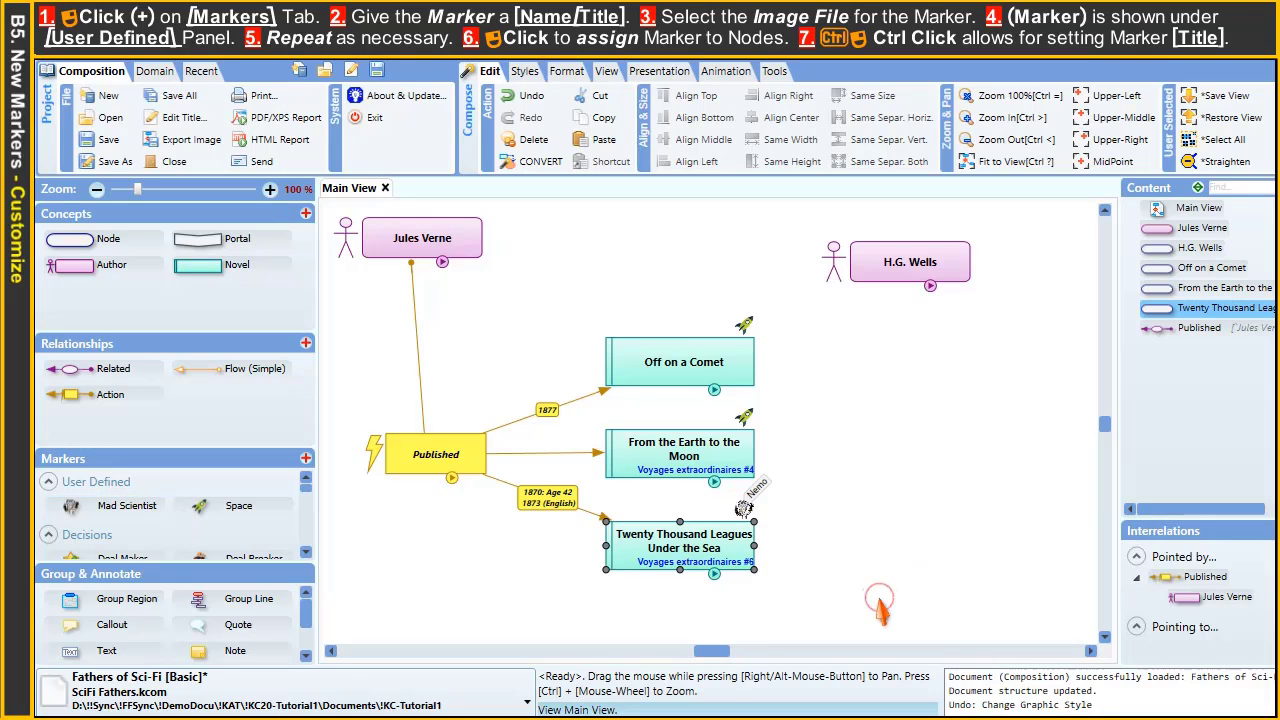
{"action": "left_click", "coordinate": [873, 598]}
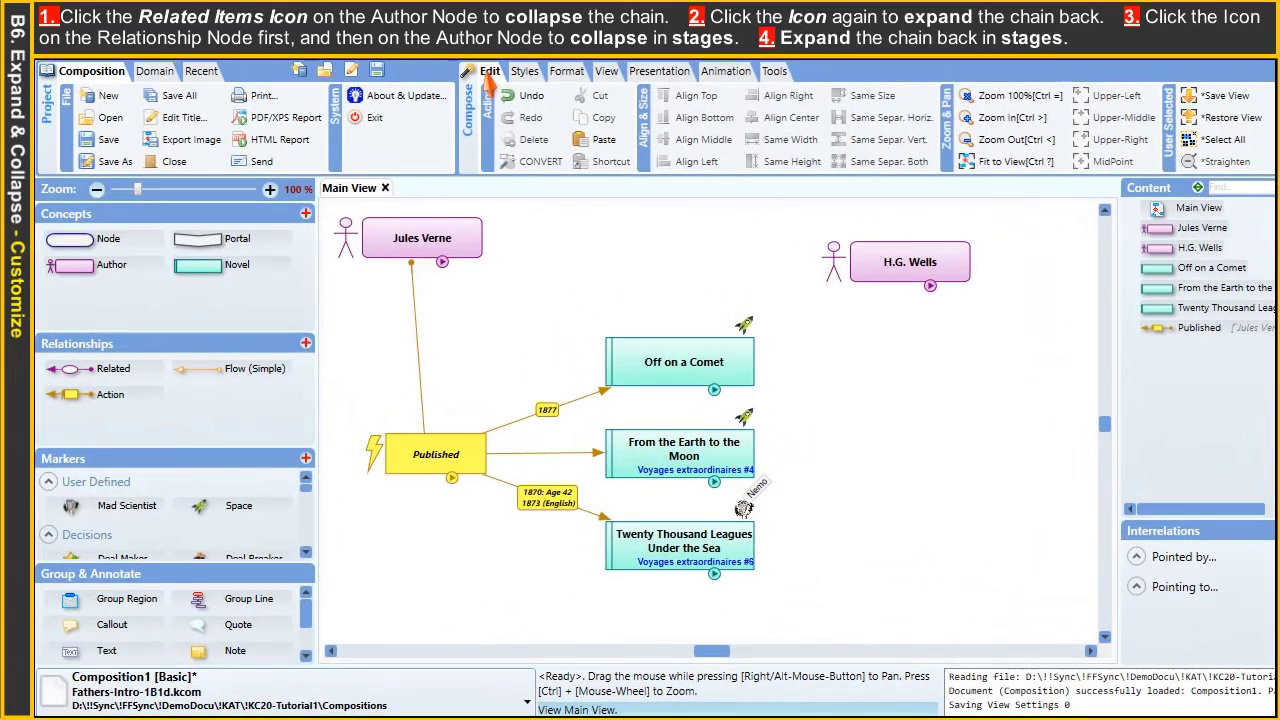
Step: Collapse the whole chain of related items from the Jules Verne node and expand it again
{"action": "left_click", "coordinate": [460, 240]}
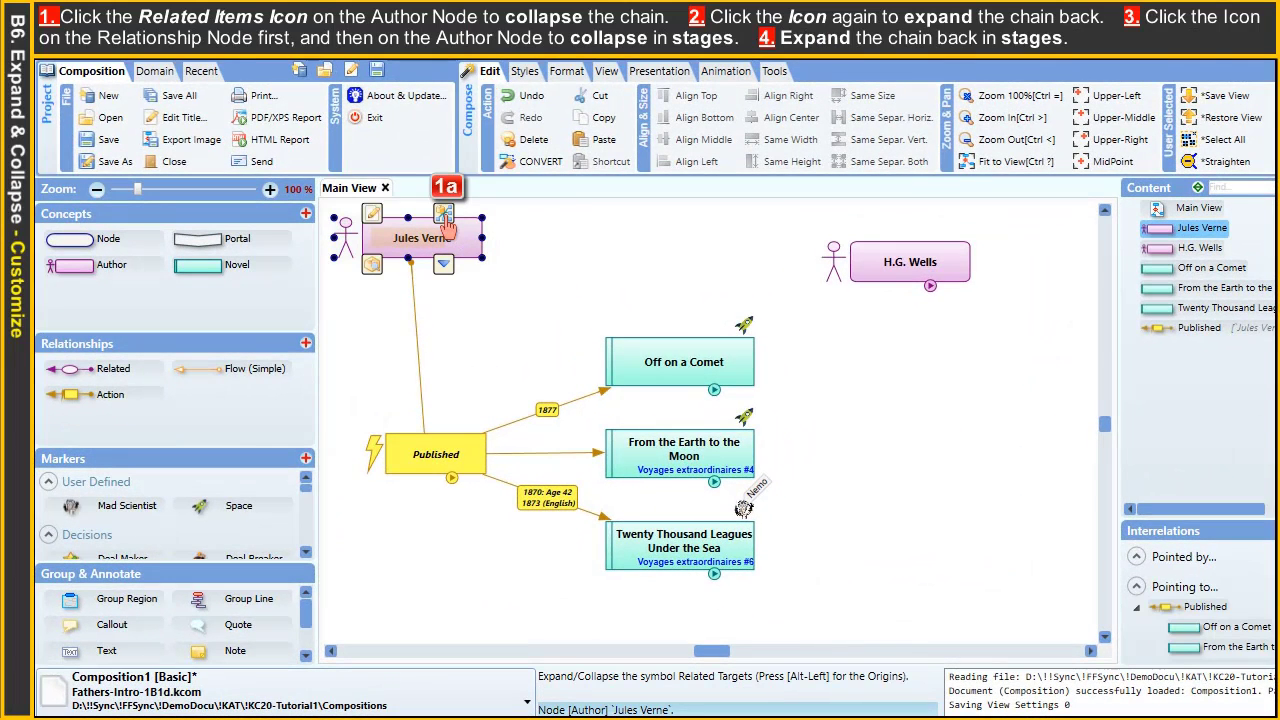
{"action": "left_click", "coordinate": [445, 224]}
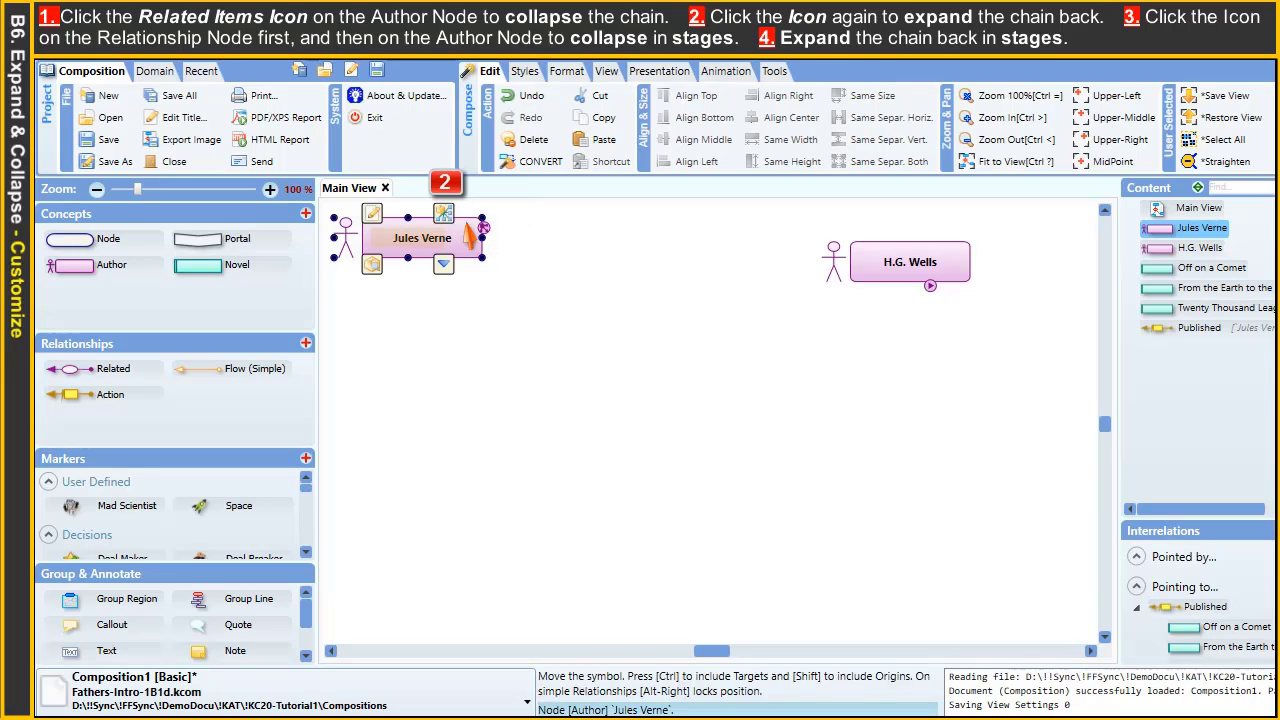
{"action": "left_click", "coordinate": [445, 217]}
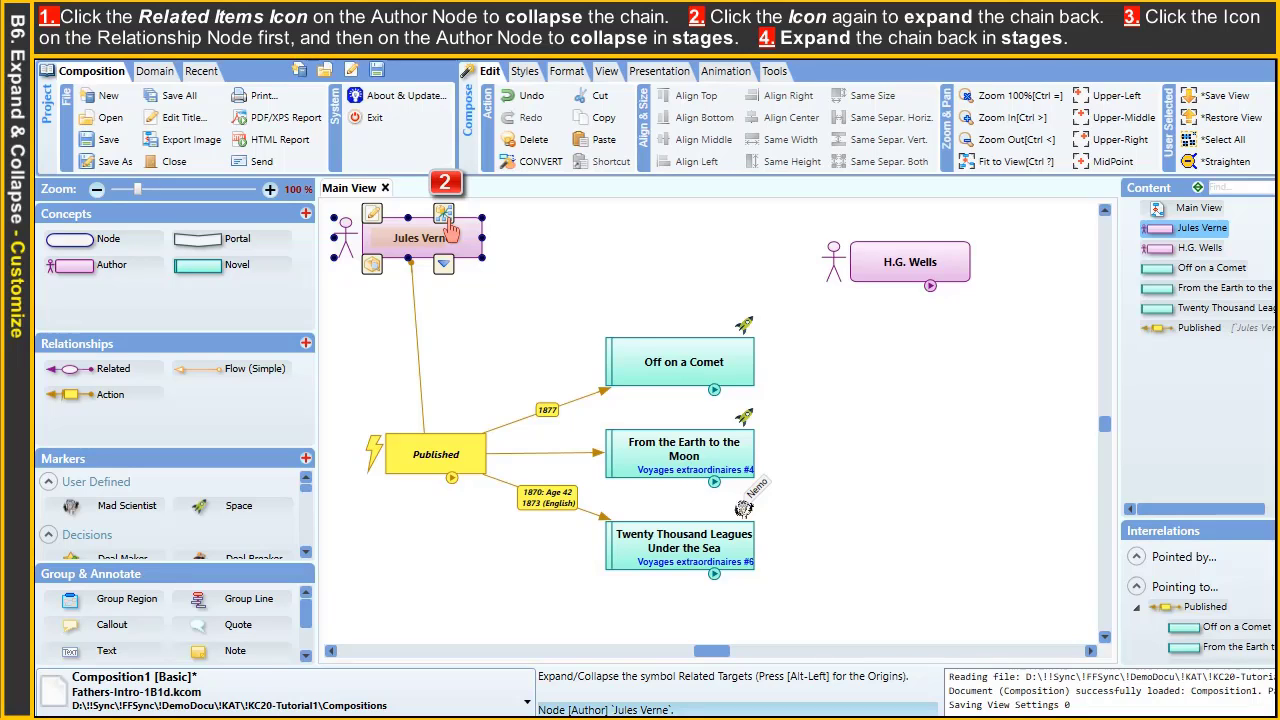
Step: Collapse the chain in stages, first the Published node's related items and then those of the Jules Verne node
{"action": "left_click", "coordinate": [474, 452]}
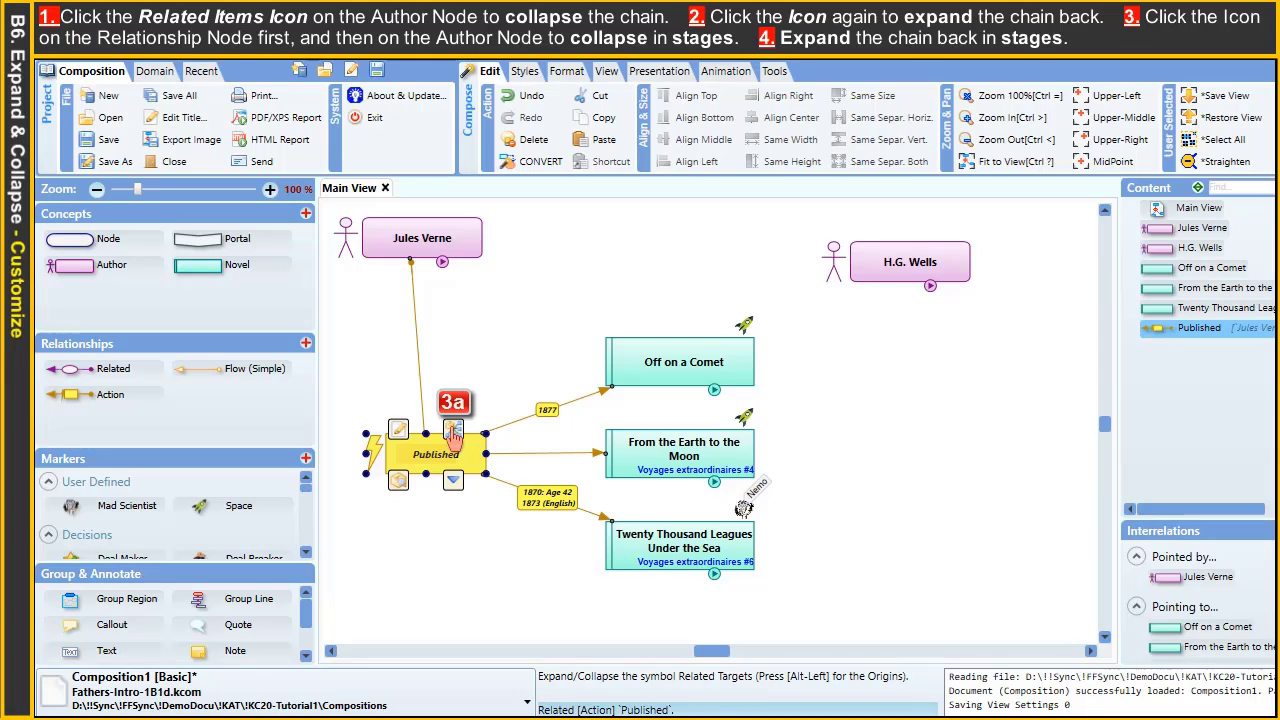
{"action": "left_click", "coordinate": [453, 430]}
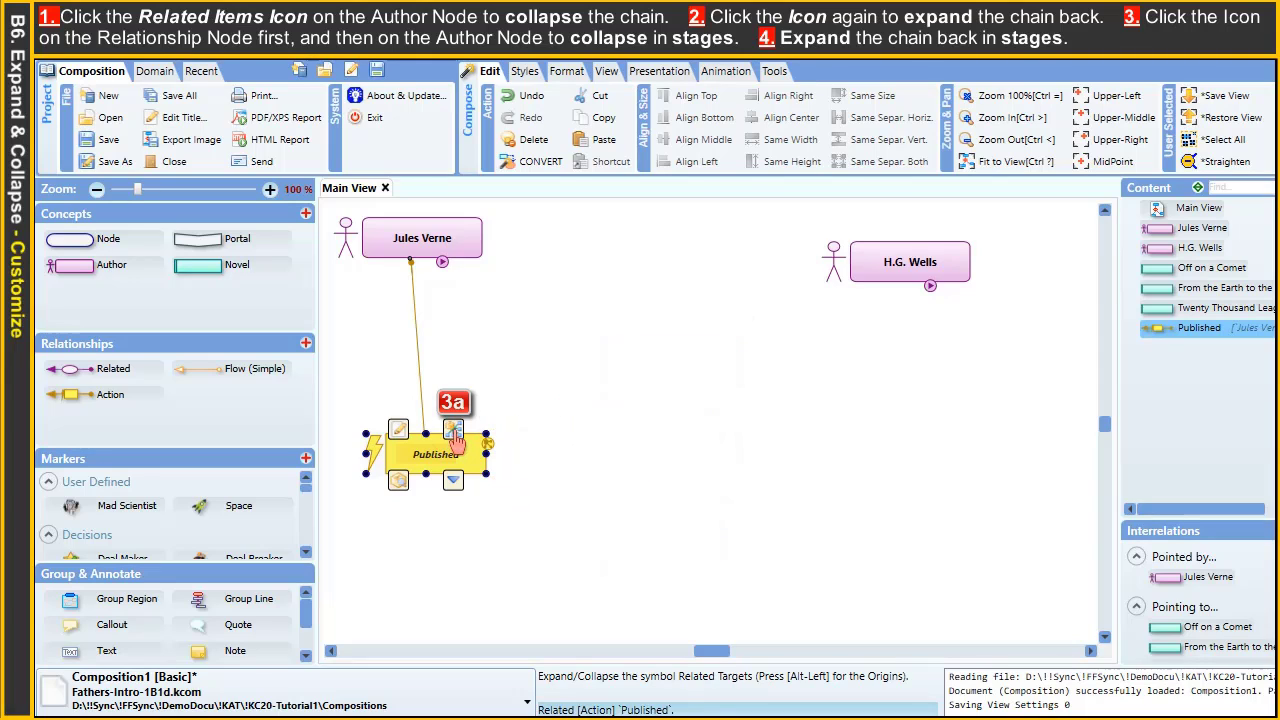
{"action": "left_click", "coordinate": [445, 228]}
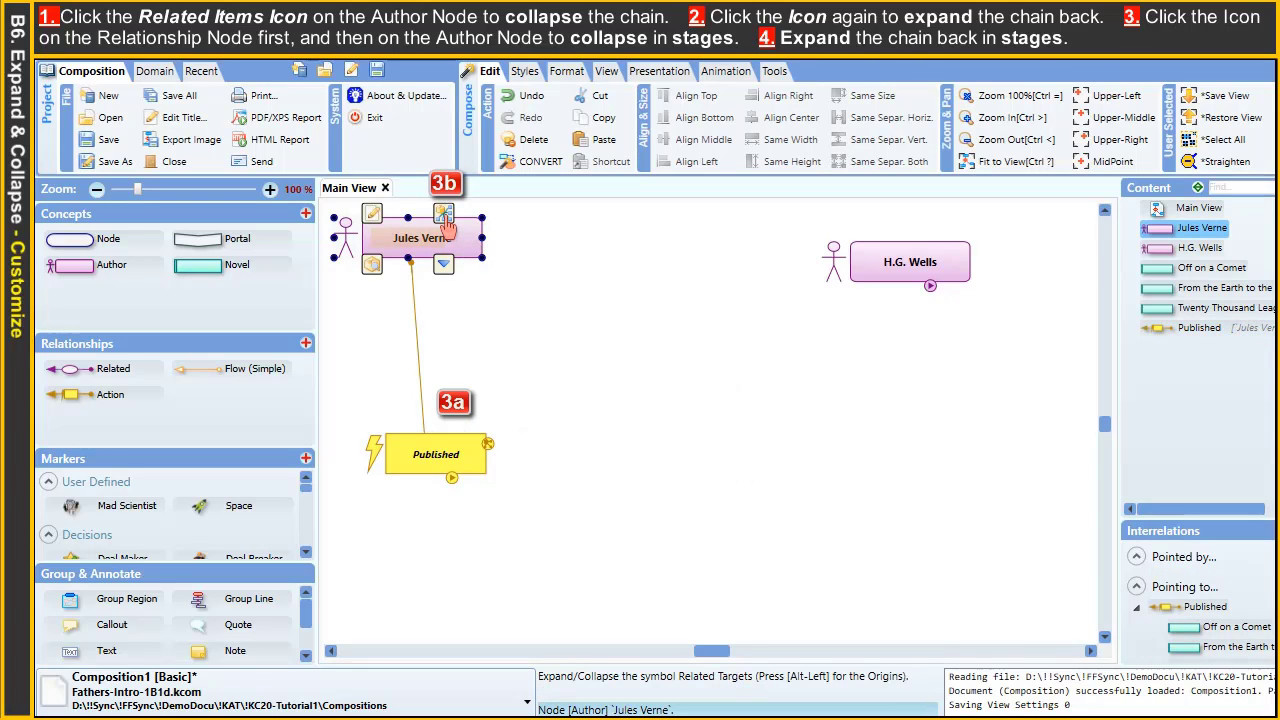
{"action": "left_click", "coordinate": [447, 229]}
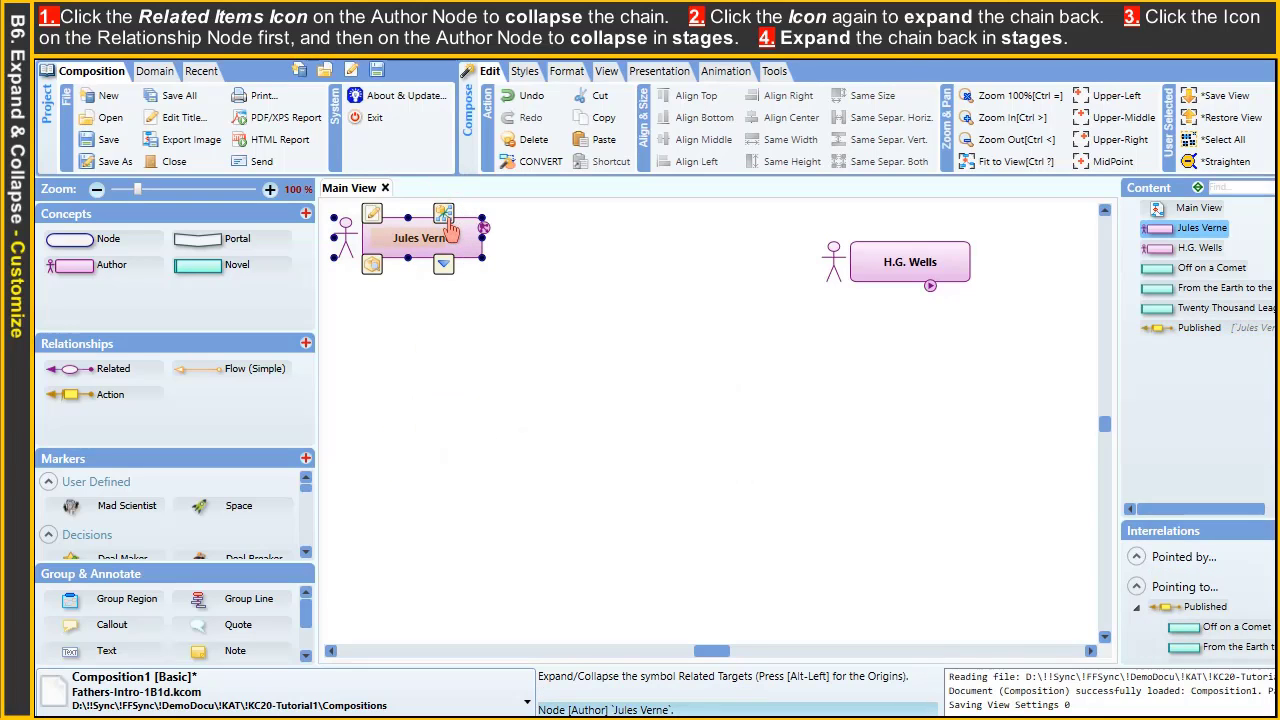
{"action": "left_click", "coordinate": [635, 245]}
Step: Expand the chain back in stages, first from the Jules Verne node and then from the Published node
{"action": "mouse_move", "coordinate": [460, 245]}
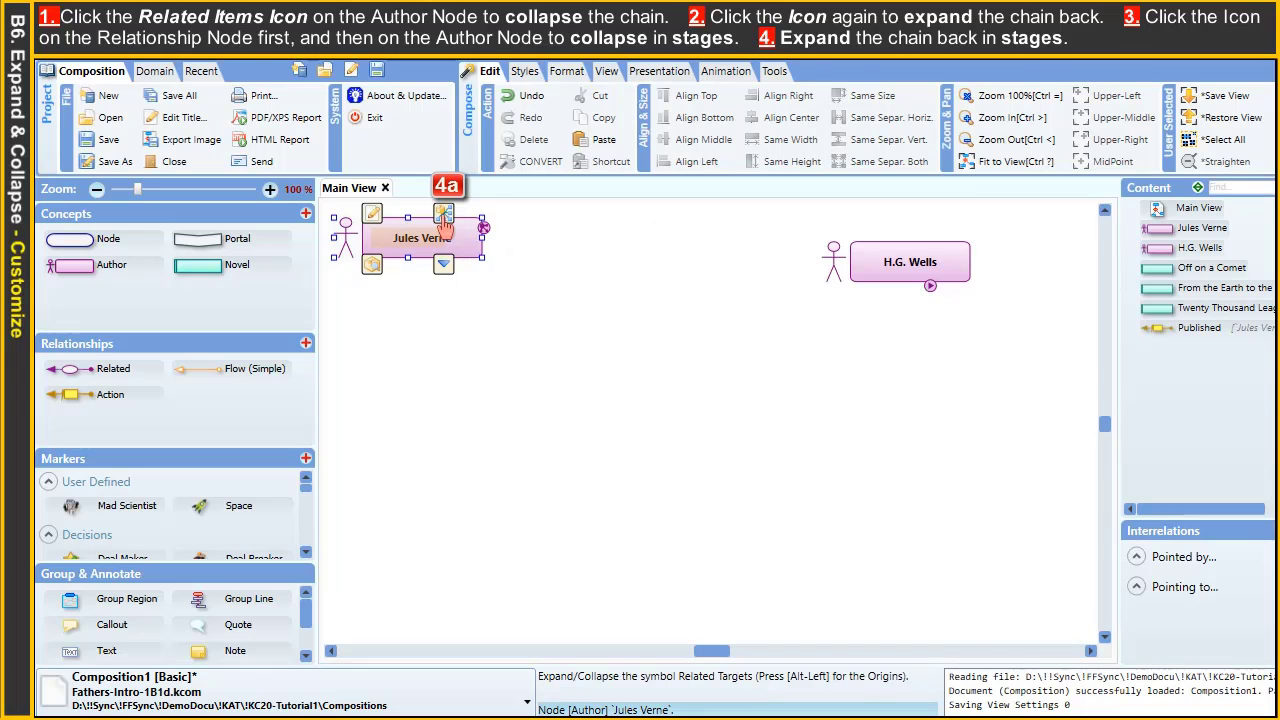
{"action": "left_click", "coordinate": [444, 222]}
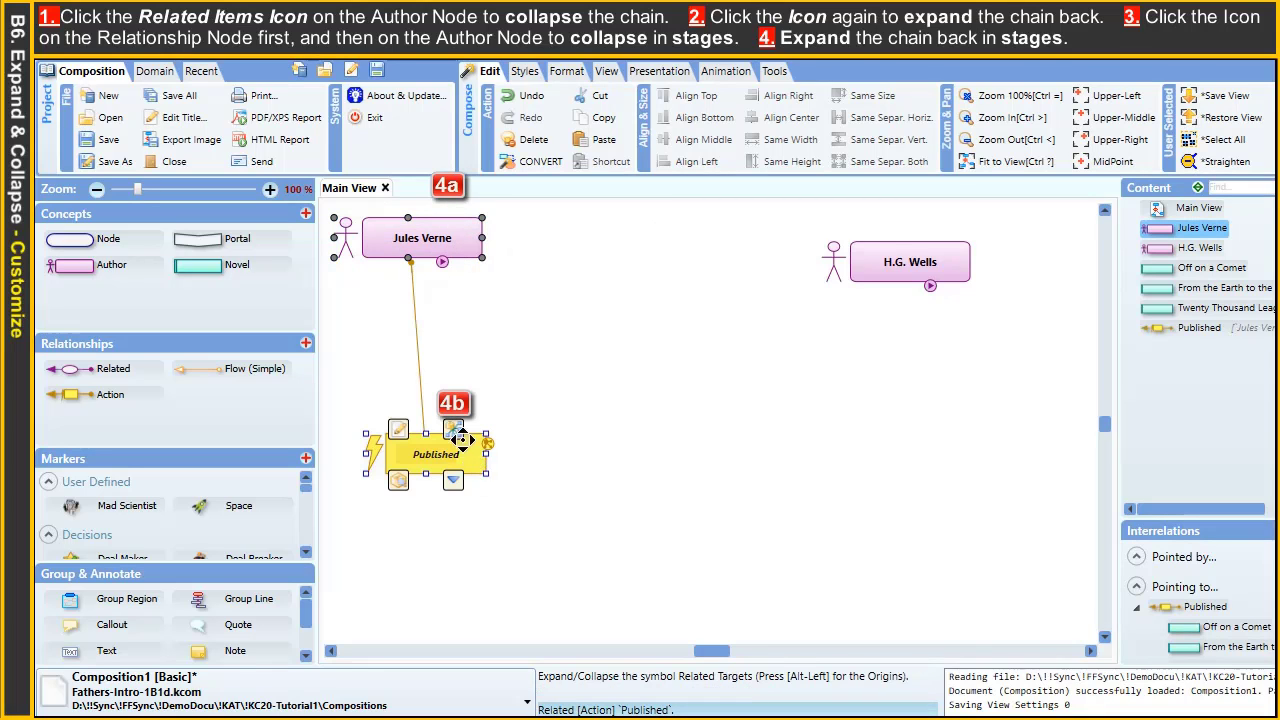
{"action": "left_click", "coordinate": [456, 434]}
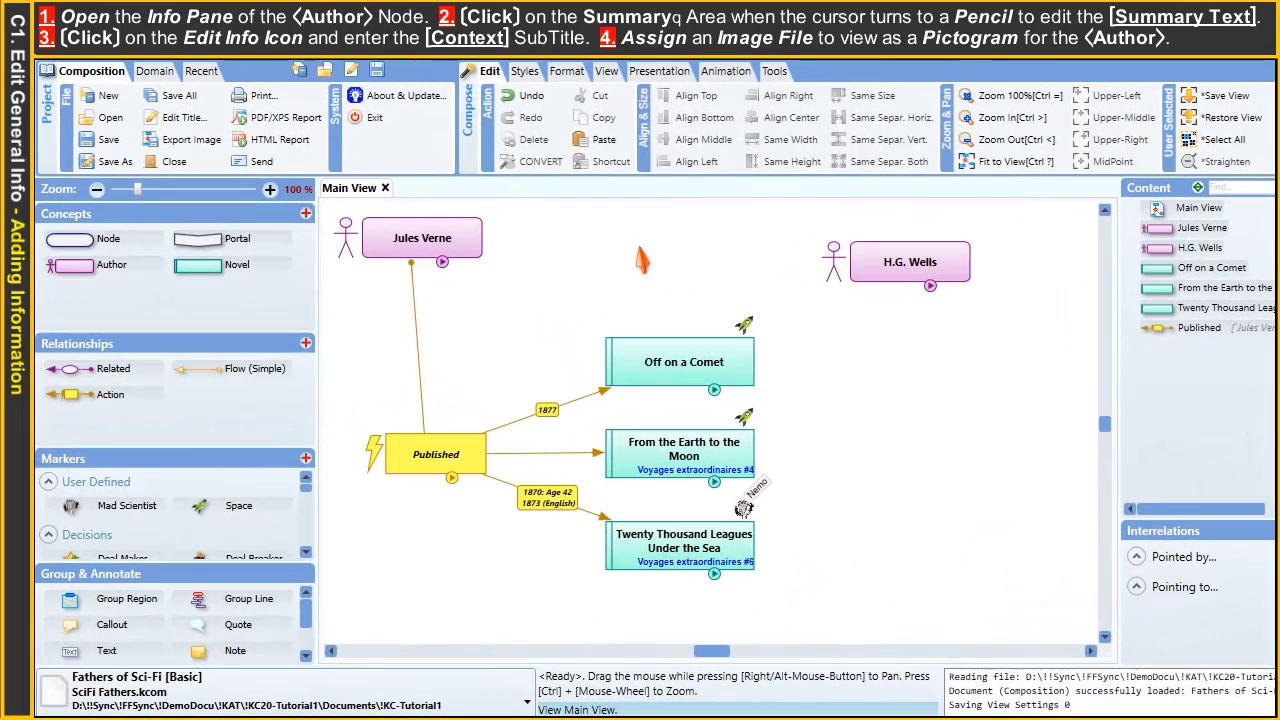
Step: Open the Jules Verne node's details and set its summary to "English versions are abridged and heavily altered translations."
{"action": "left_click", "coordinate": [422, 237]}
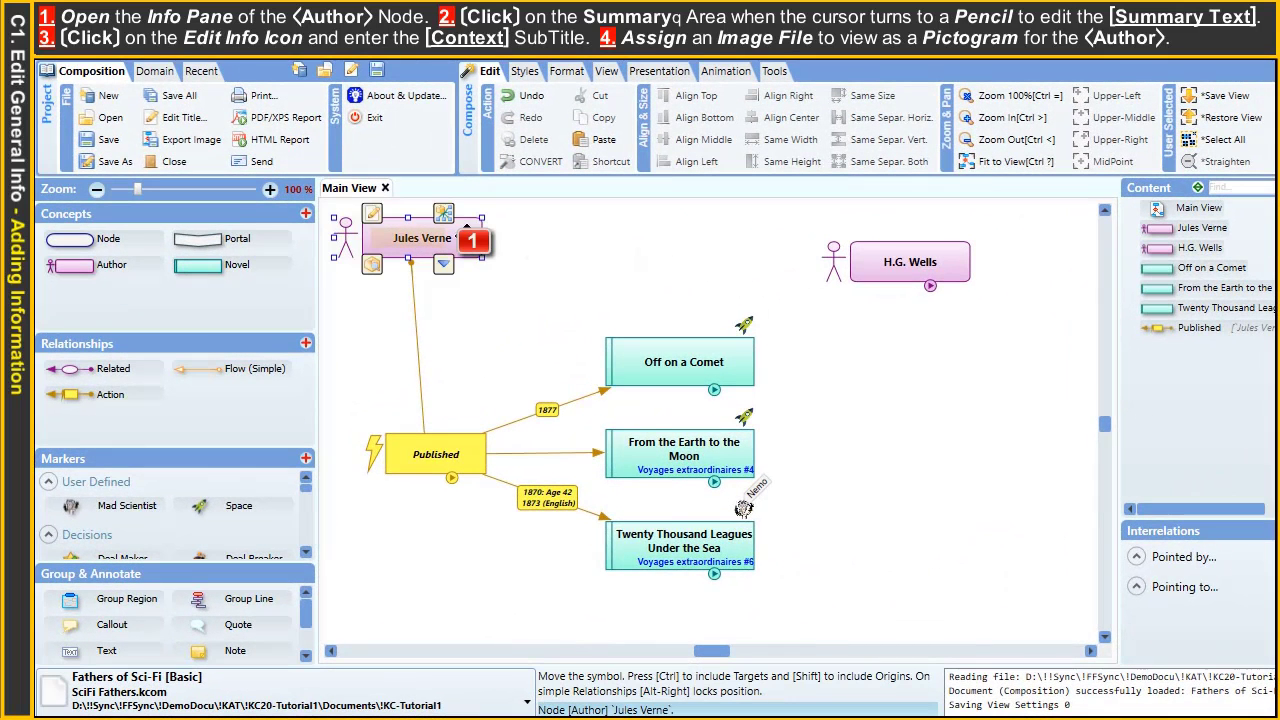
{"action": "left_click", "coordinate": [443, 265]}
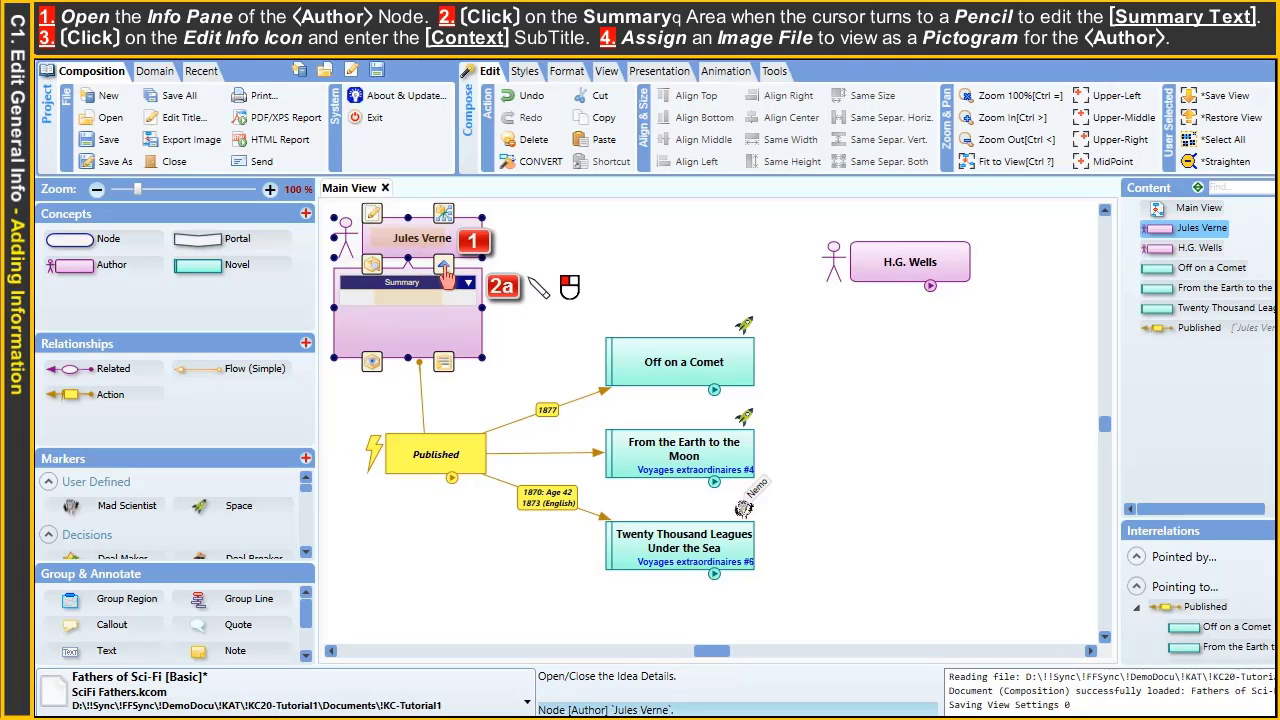
{"action": "left_click", "coordinate": [407, 299]}
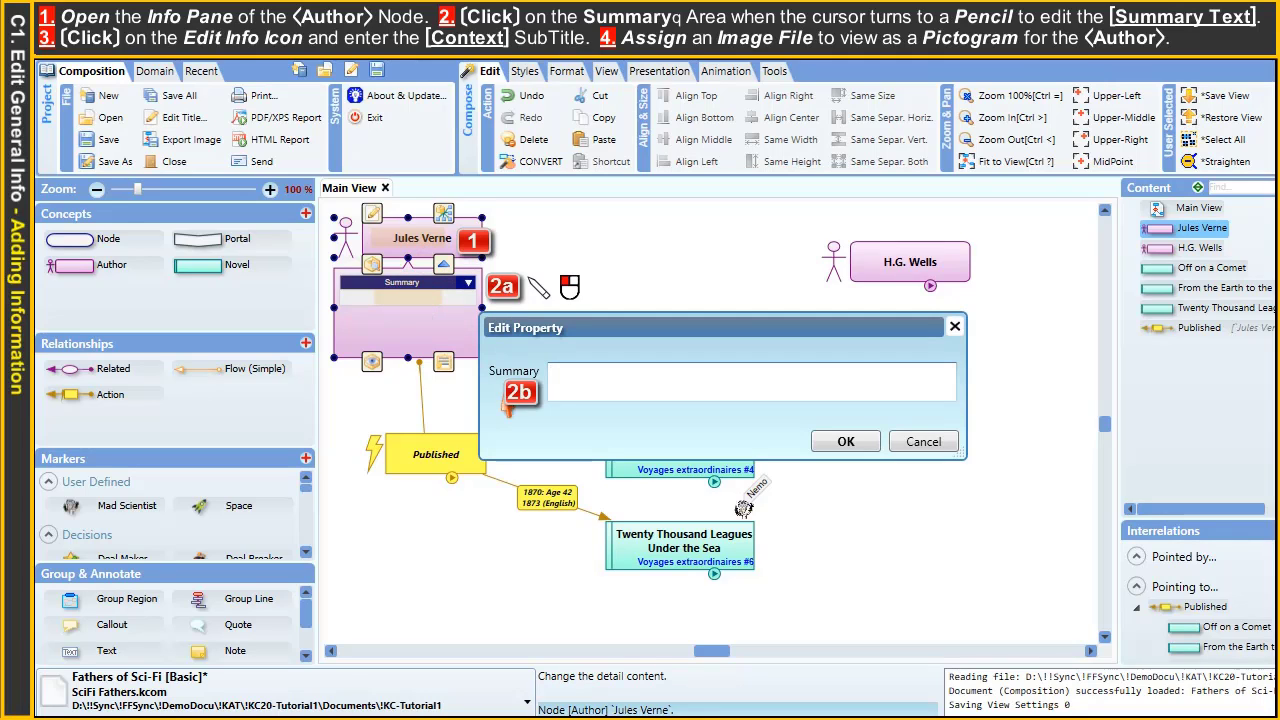
{"action": "type", "text": "English versions are abridged and heavily altered translations."}
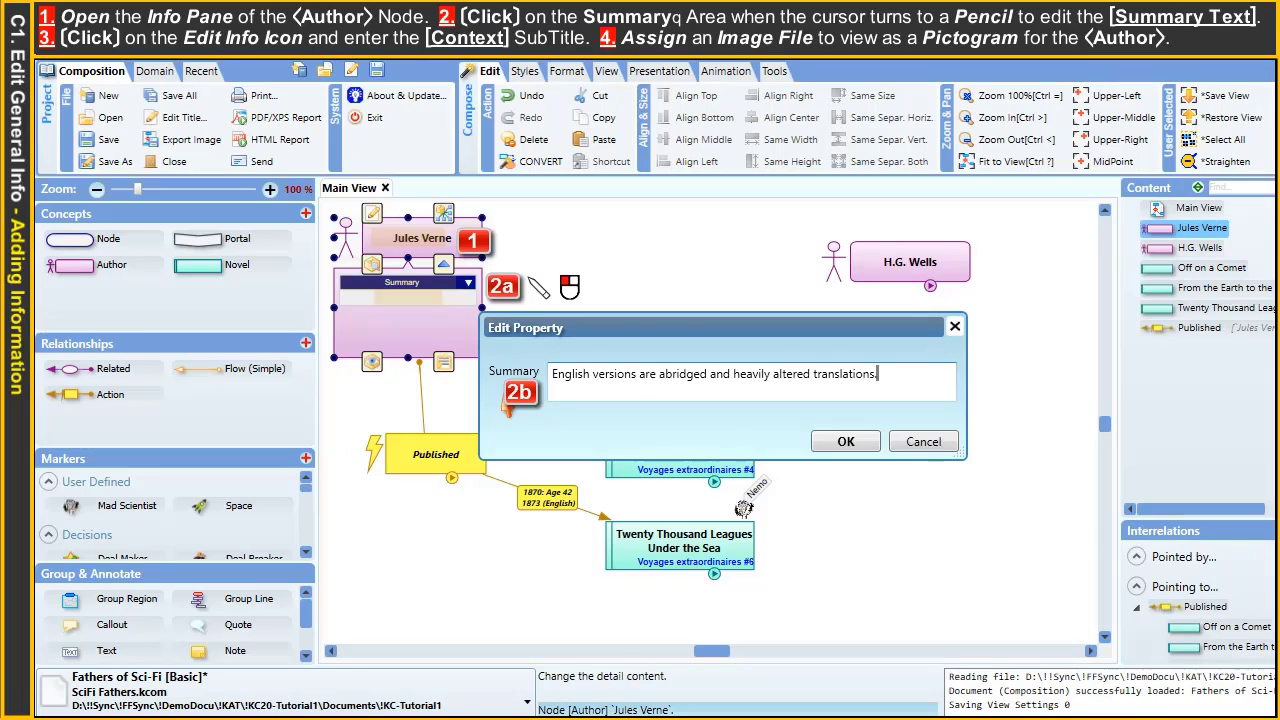
{"action": "left_click", "coordinate": [845, 443]}
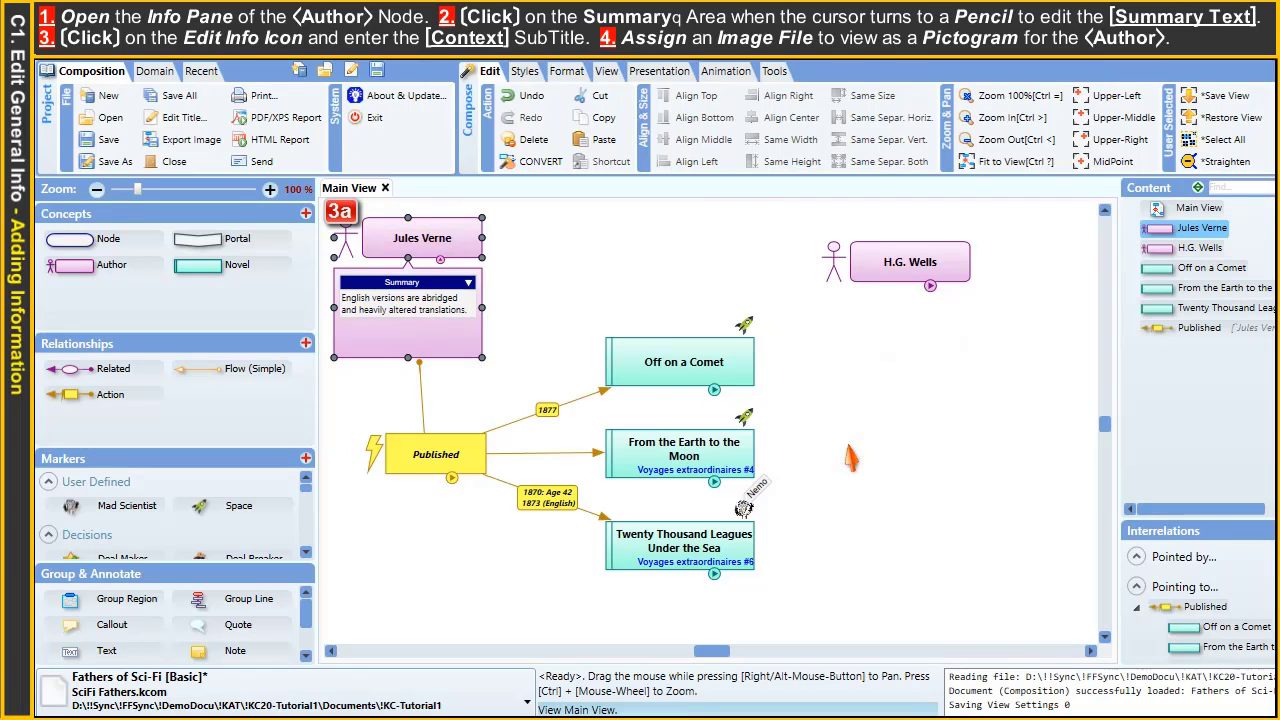
Step: Open the Jules Verne node's properties and set its context to "Active: 1850-1905"
{"action": "left_click", "coordinate": [370, 222]}
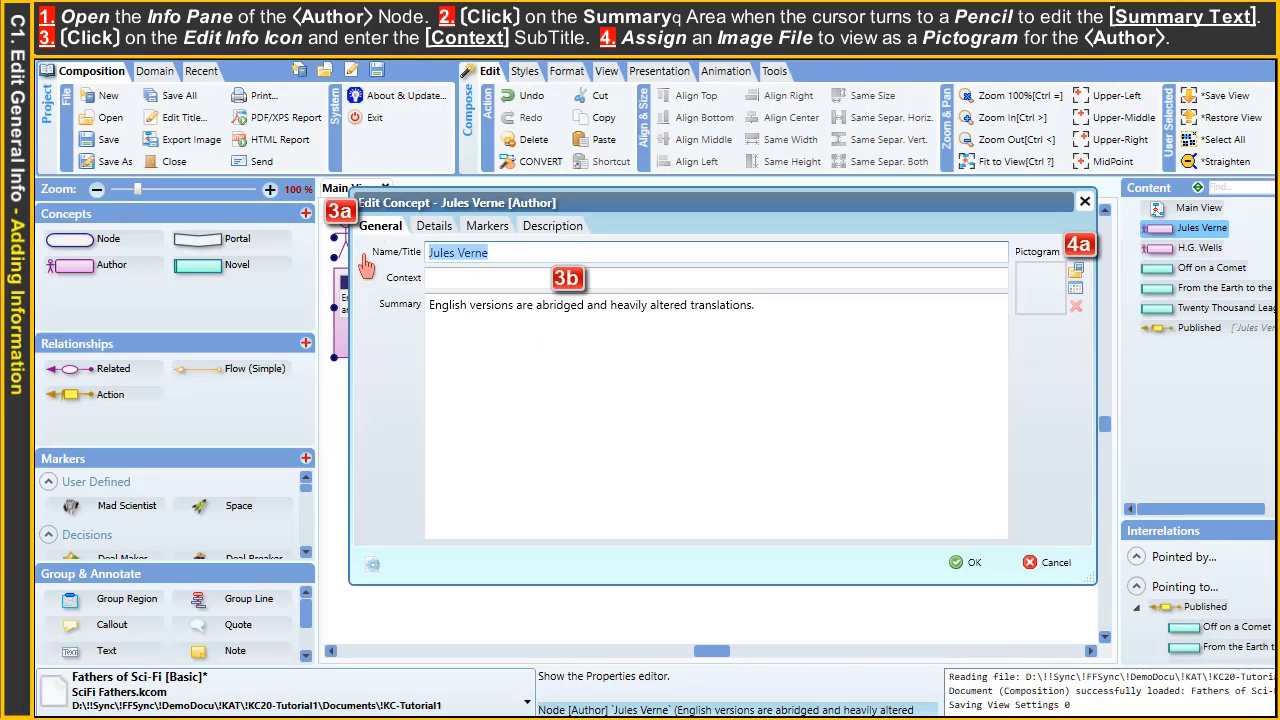
{"action": "key", "text": "Tab"}
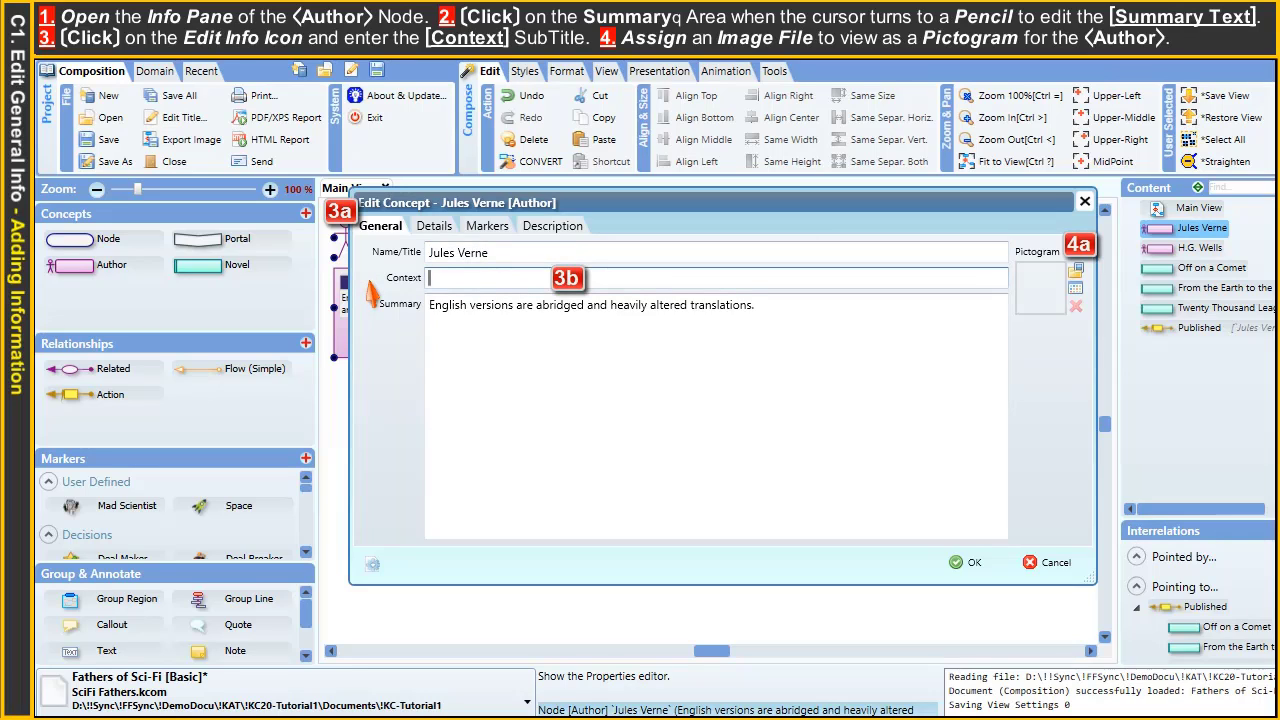
{"action": "type", "text": "Active: 1850-1905"}
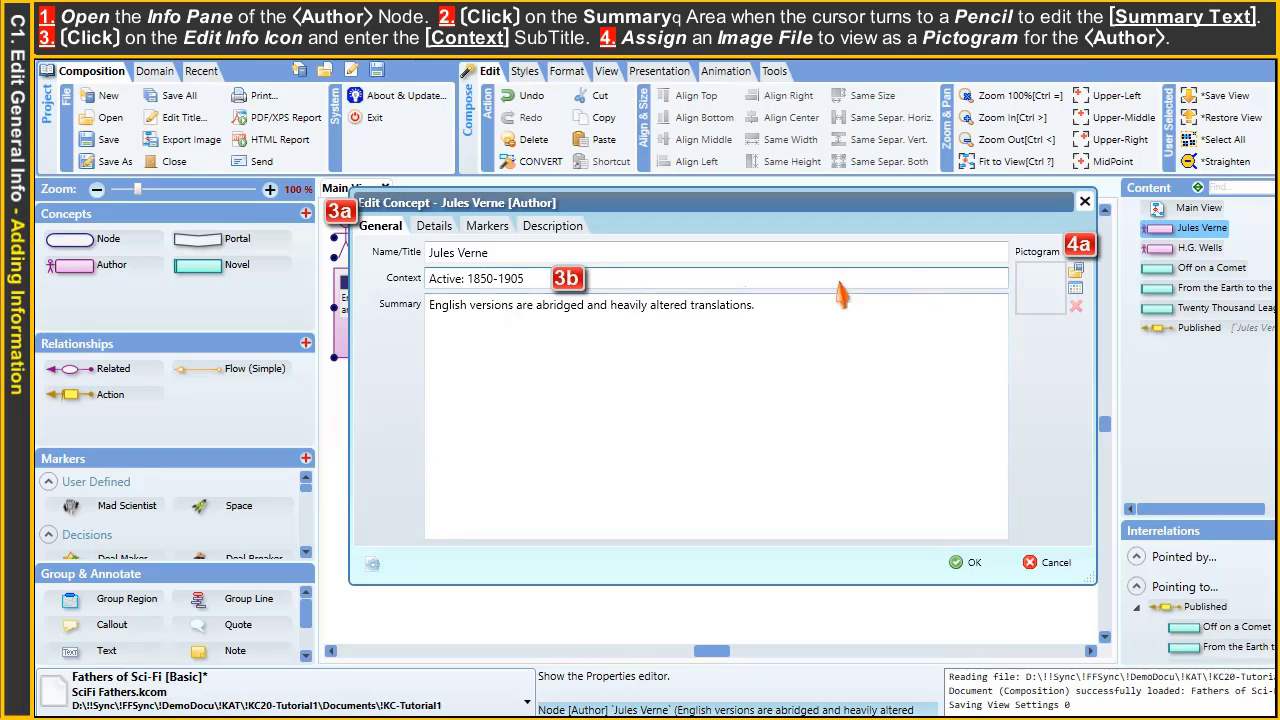
Step: Assign Jules Verne.jpg from the Pictograms folder as the Jules Verne node's pictogram and apply the node's edits
{"action": "left_click", "coordinate": [1075, 271]}
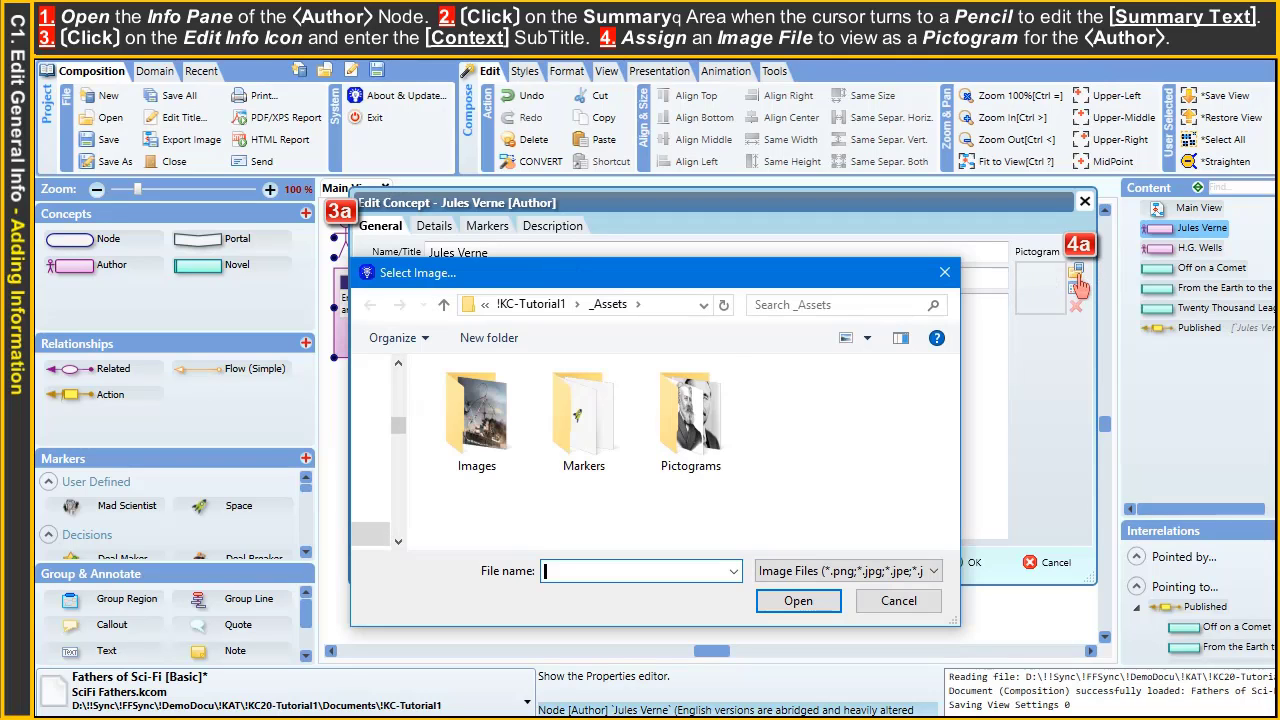
{"action": "double_click", "coordinate": [684, 470]}
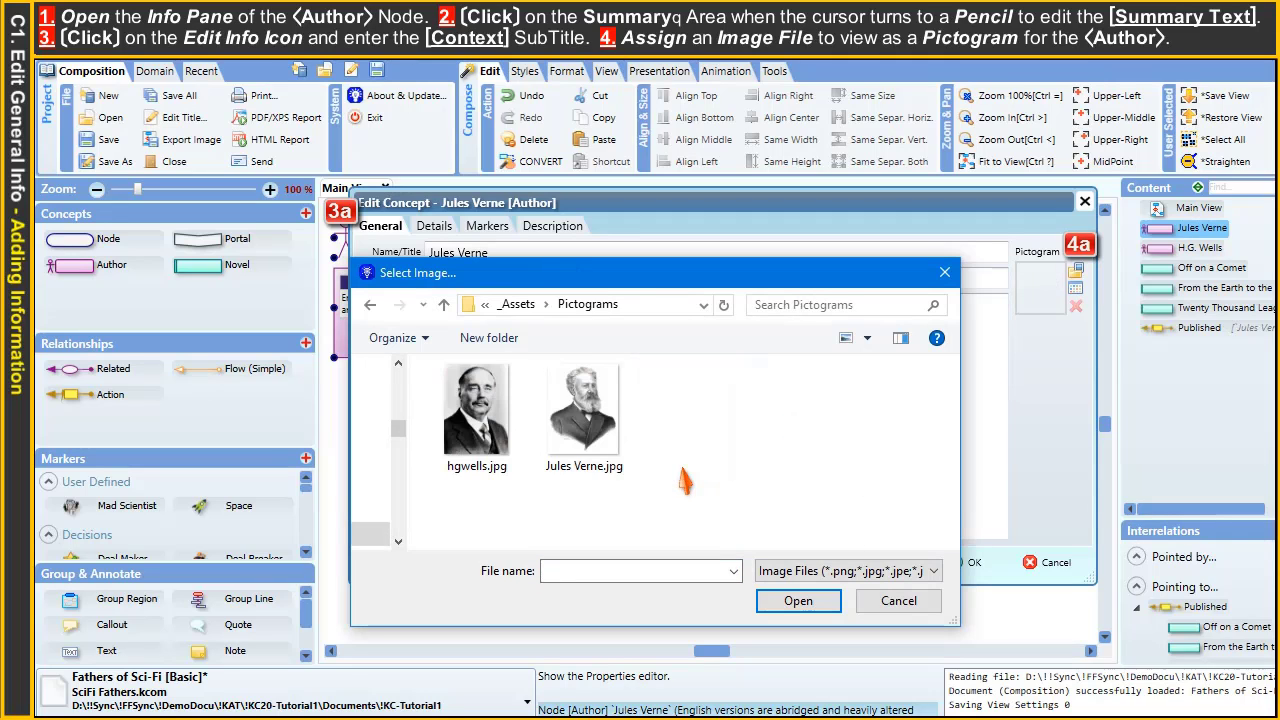
{"action": "left_click", "coordinate": [588, 410]}
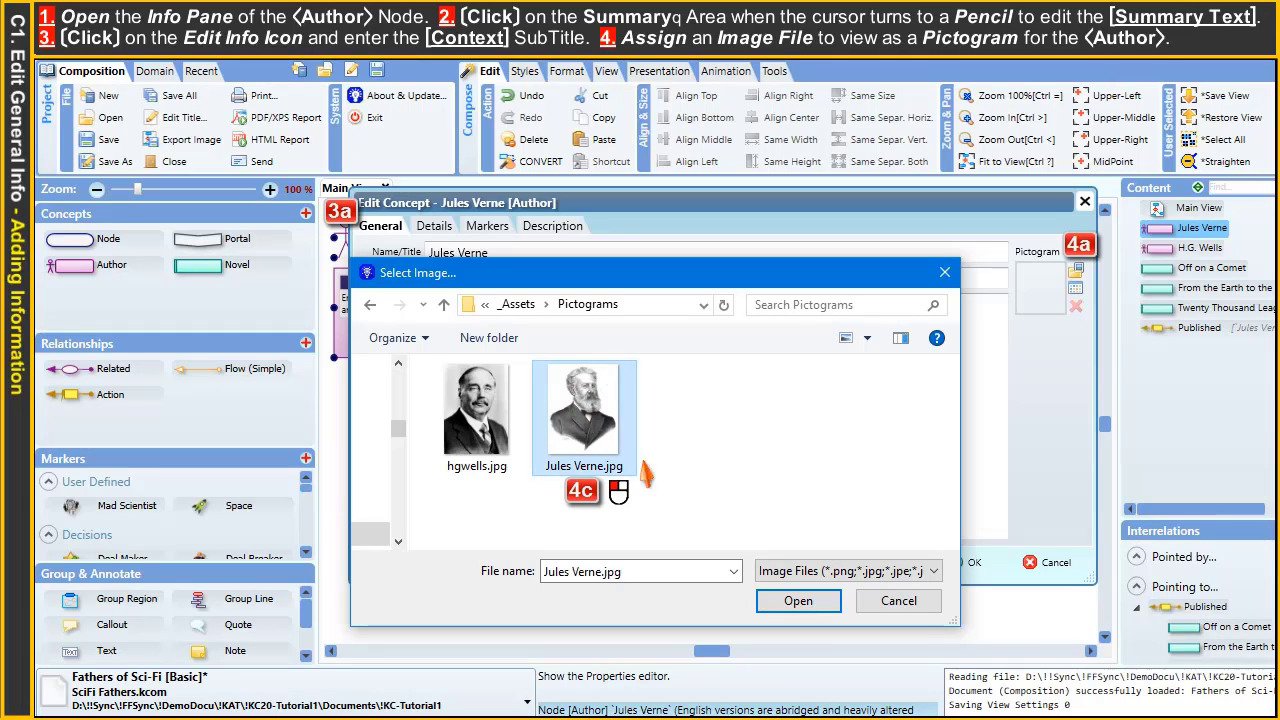
{"action": "left_click", "coordinate": [785, 602]}
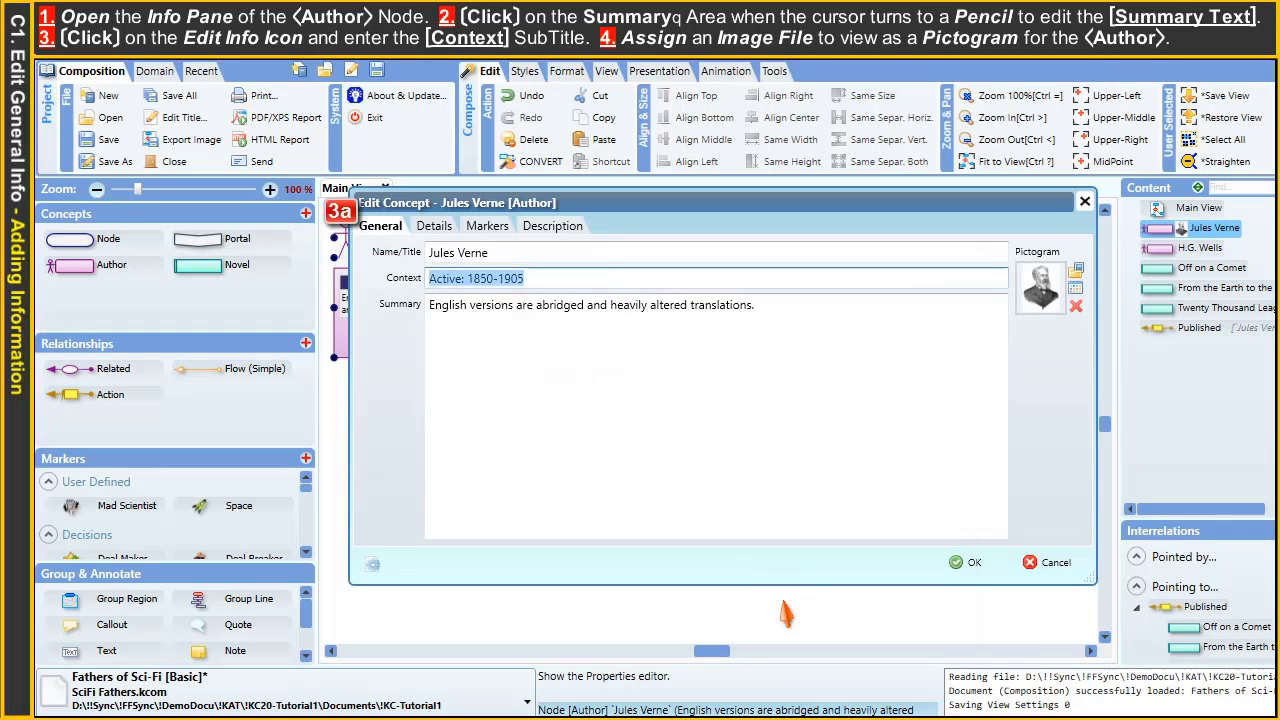
{"action": "left_click", "coordinate": [972, 563]}
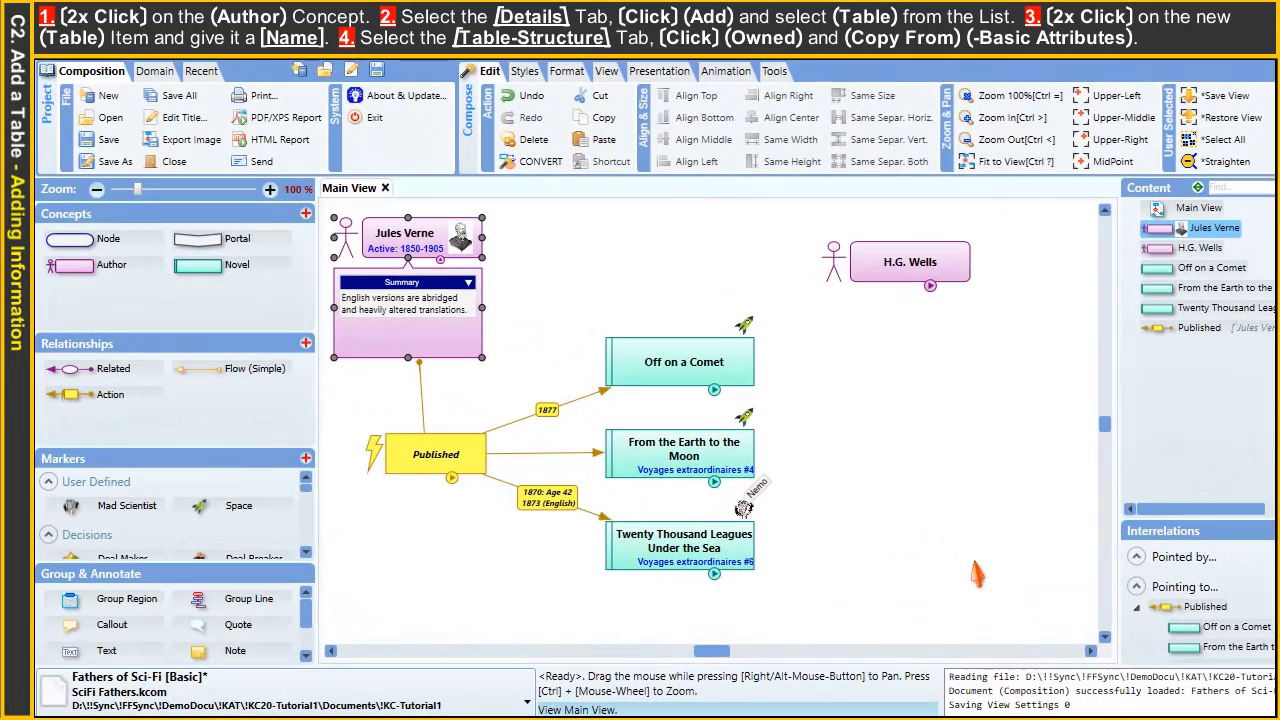
Step: Add a Table detail to the Author concept definition and name it "Basic Info"
{"action": "left_click", "coordinate": [71, 265]}
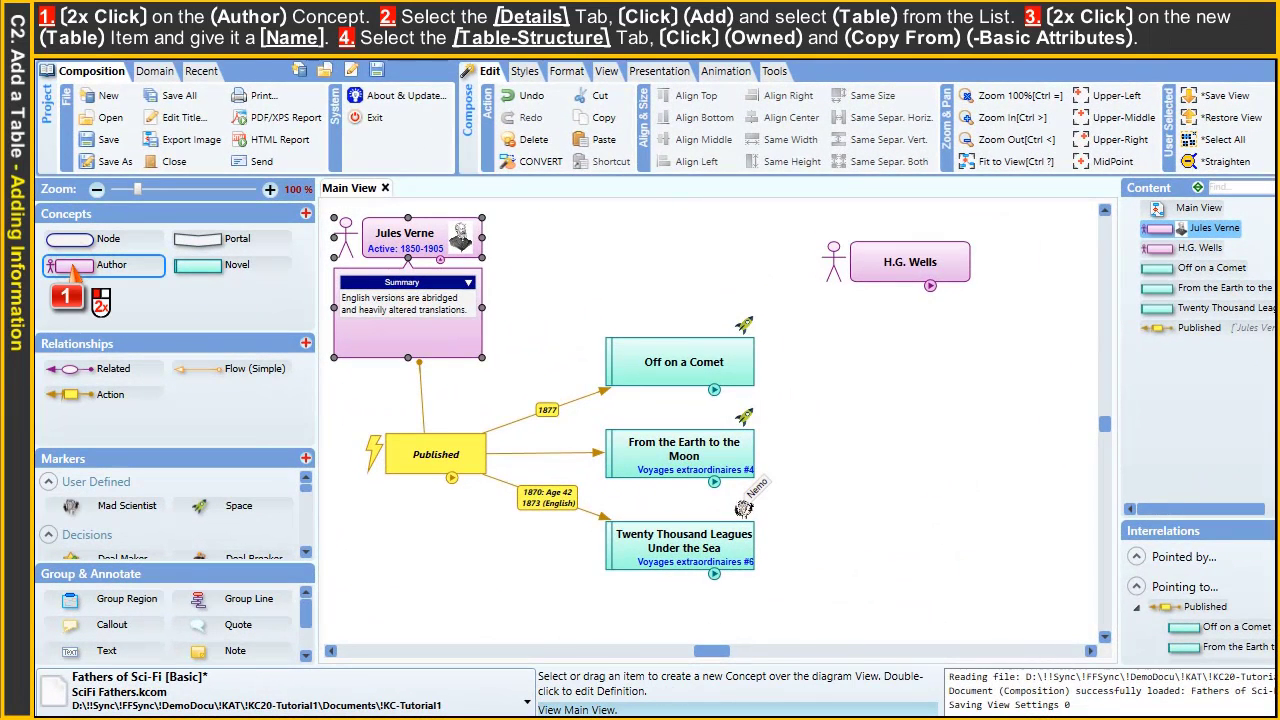
{"action": "double_click", "coordinate": [75, 270]}
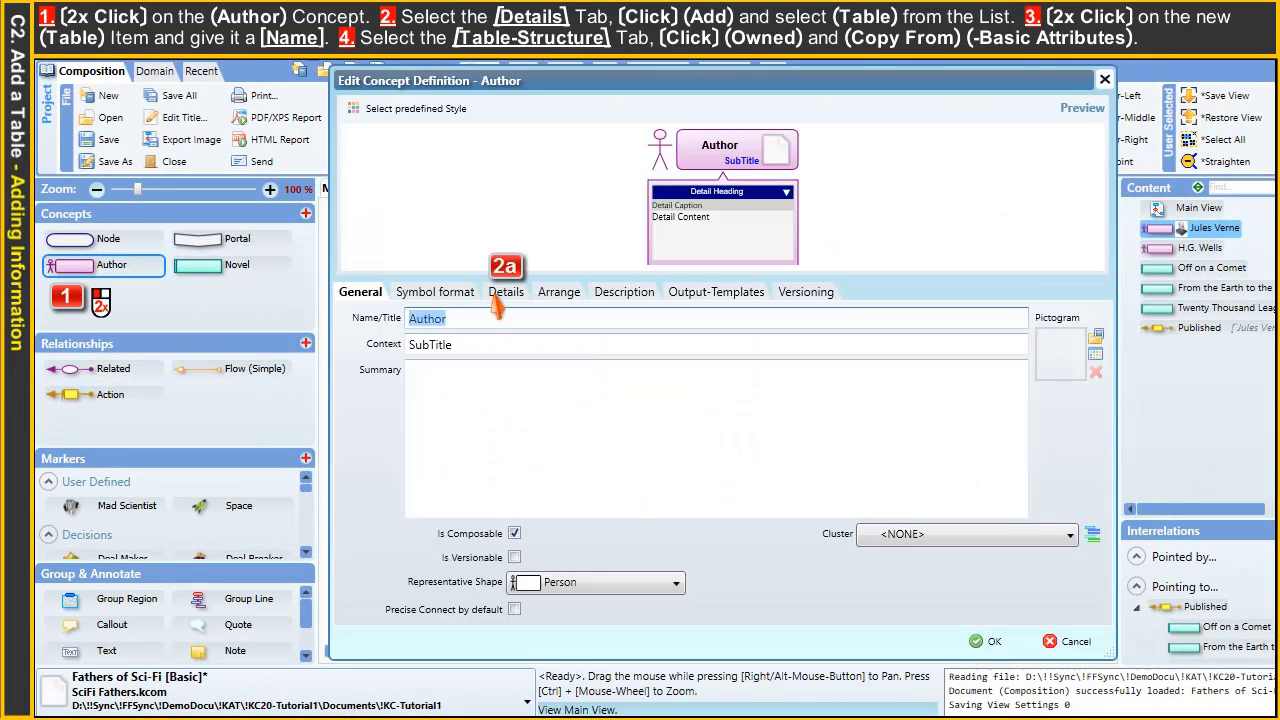
{"action": "left_click", "coordinate": [501, 297]}
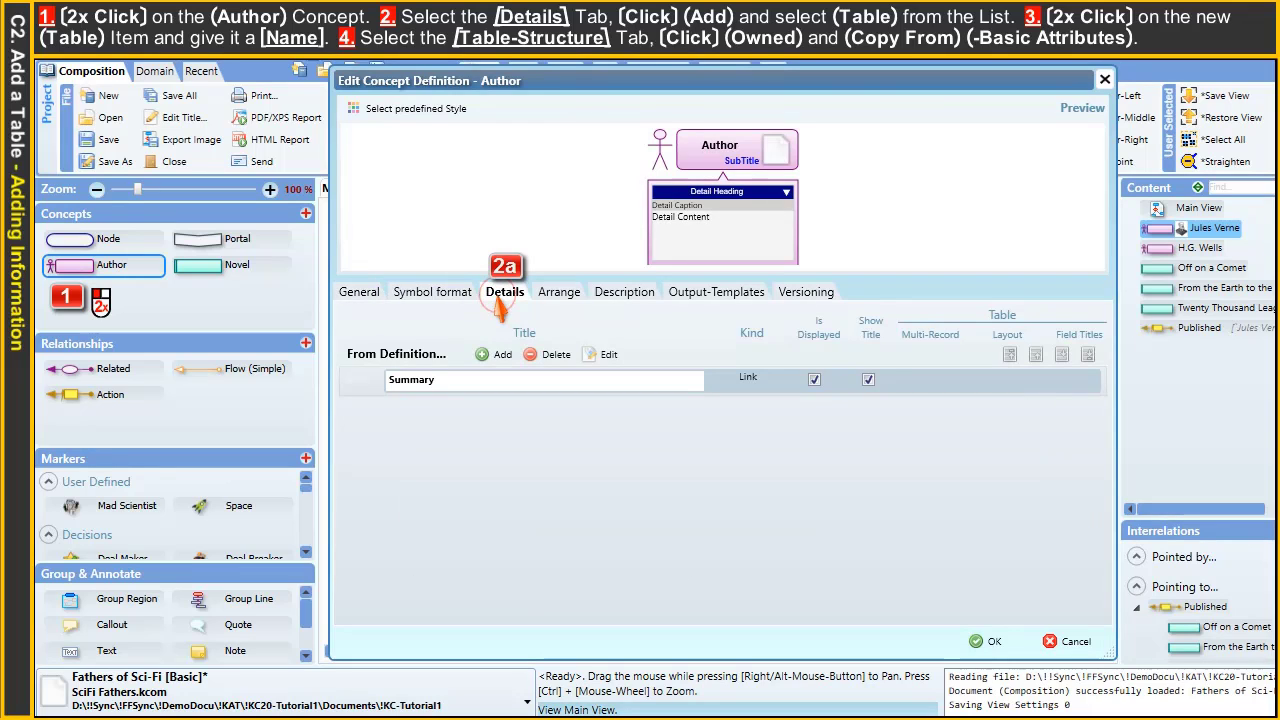
{"action": "left_click", "coordinate": [494, 356]}
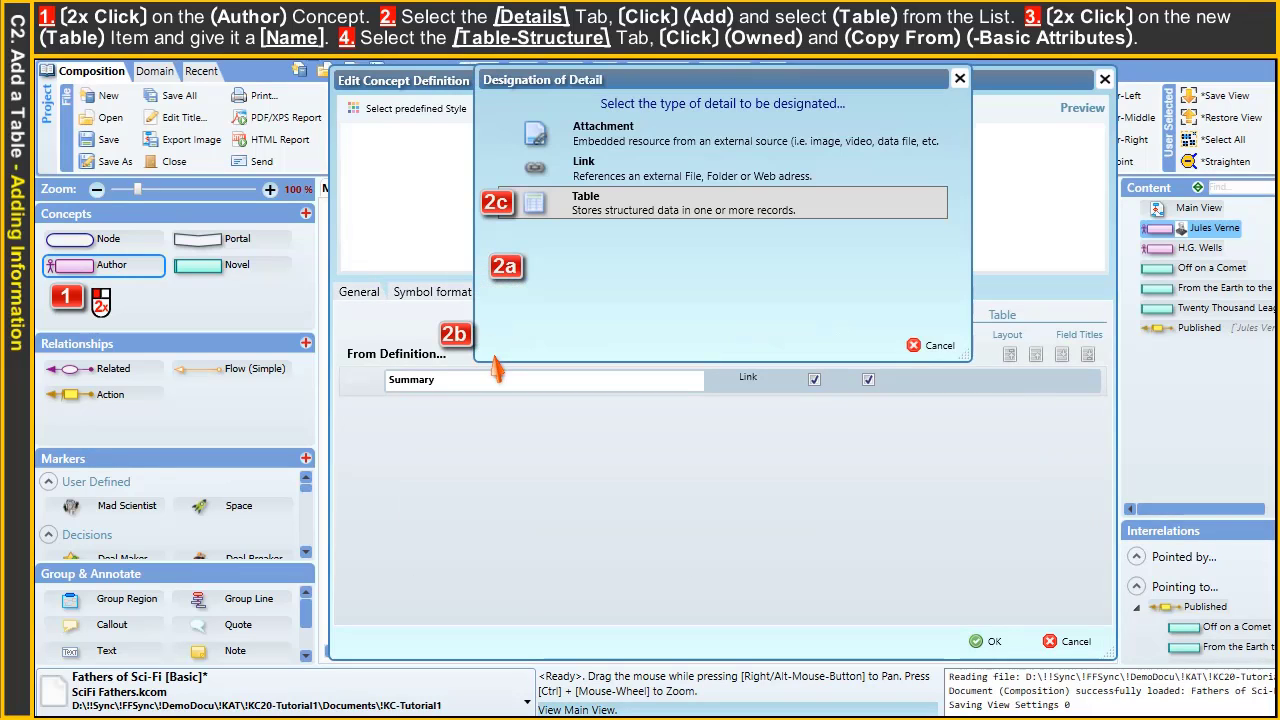
{"action": "left_click", "coordinate": [590, 218]}
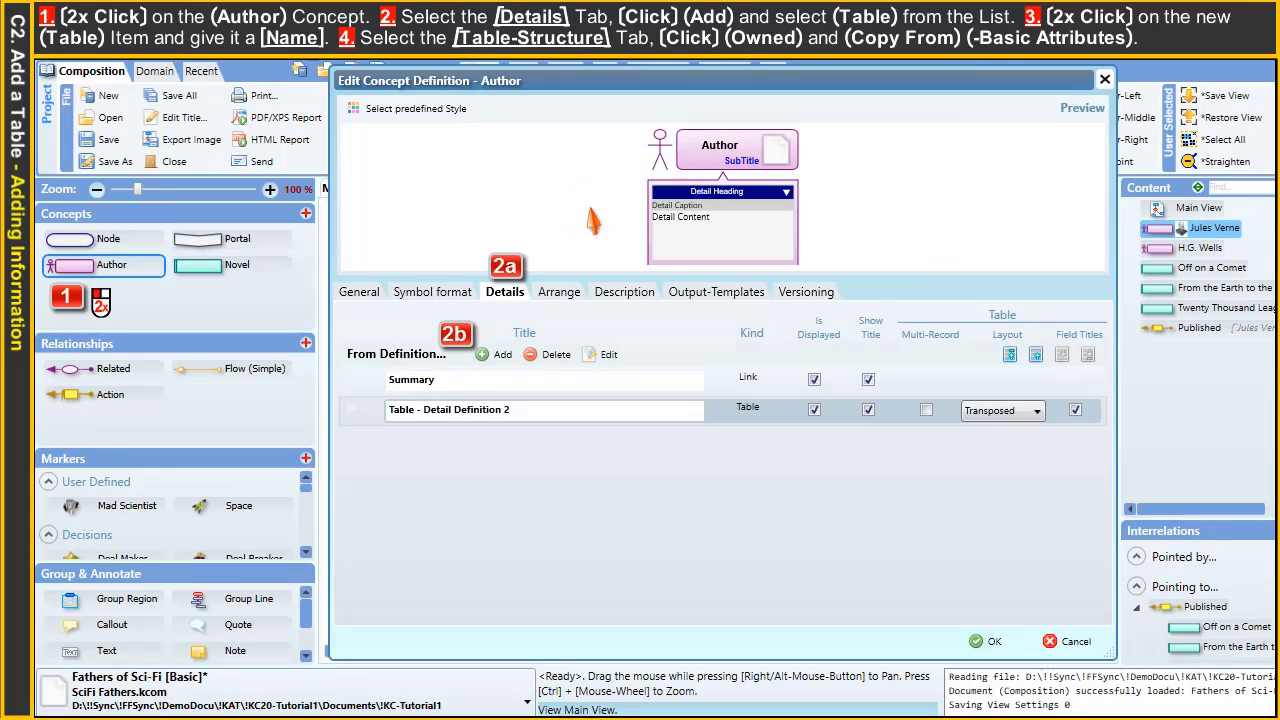
{"action": "left_click", "coordinate": [357, 424]}
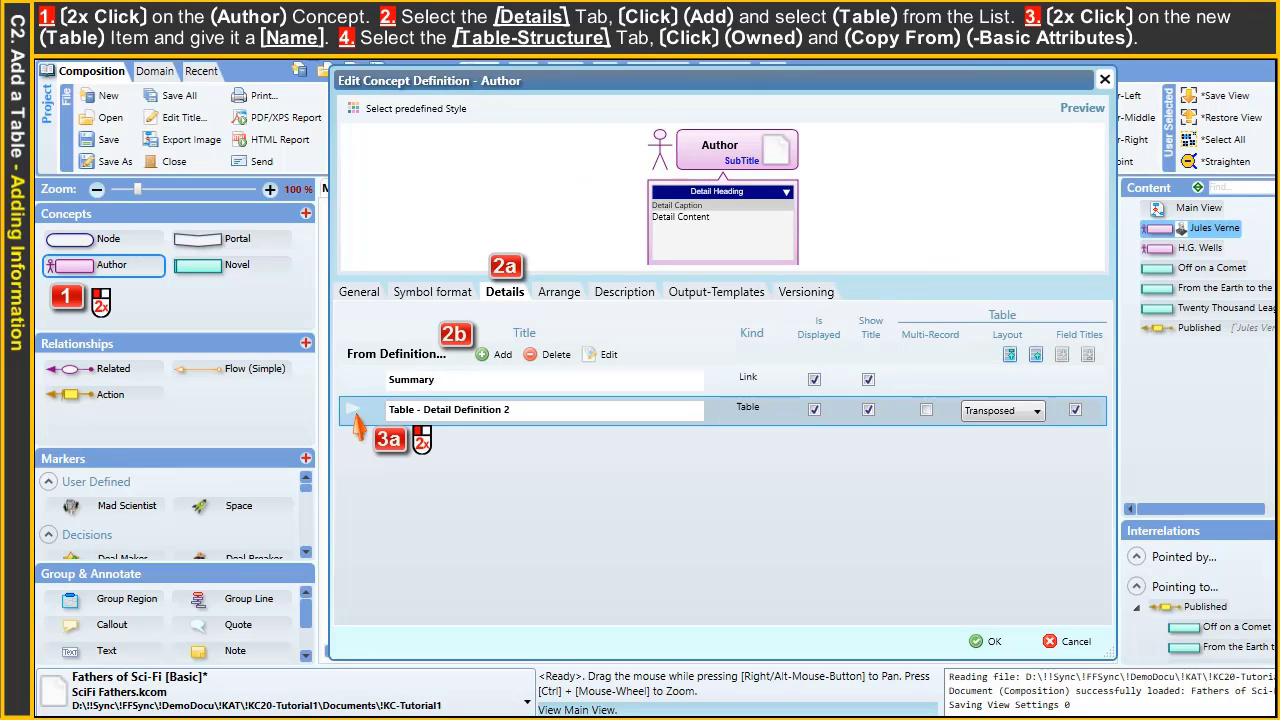
{"action": "double_click", "coordinate": [357, 424]}
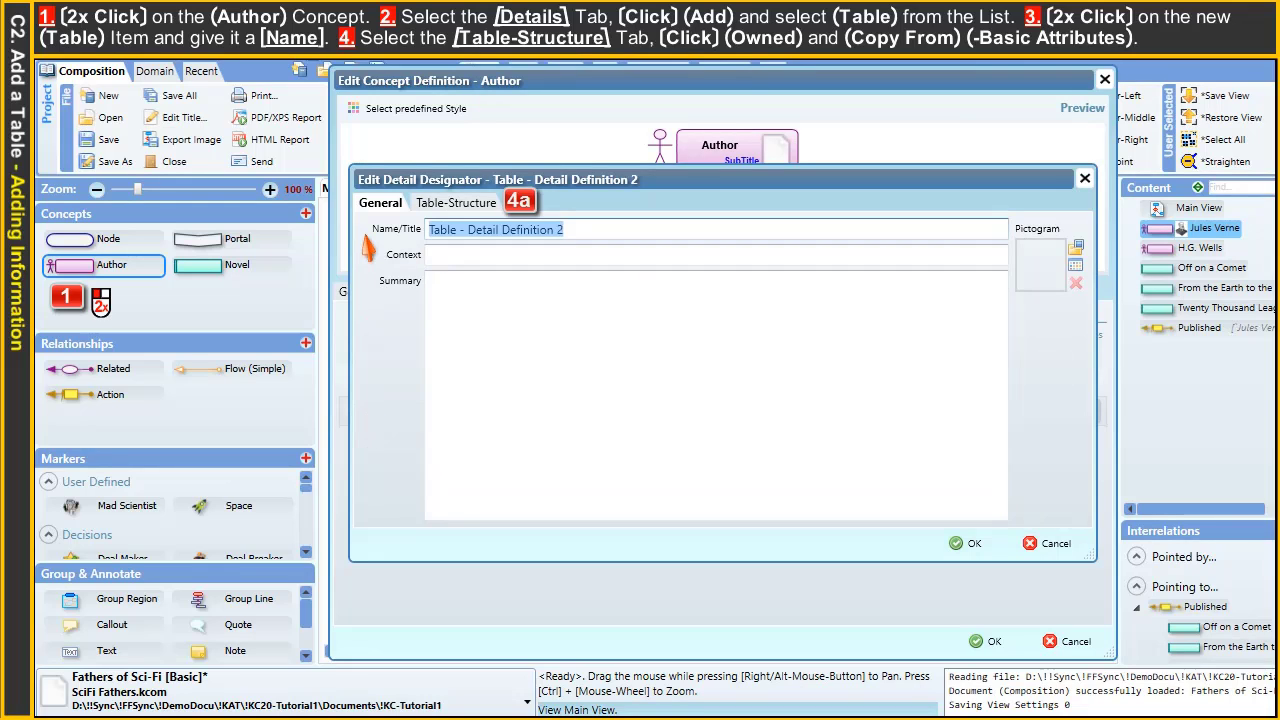
{"action": "type", "text": "Basic Info"}
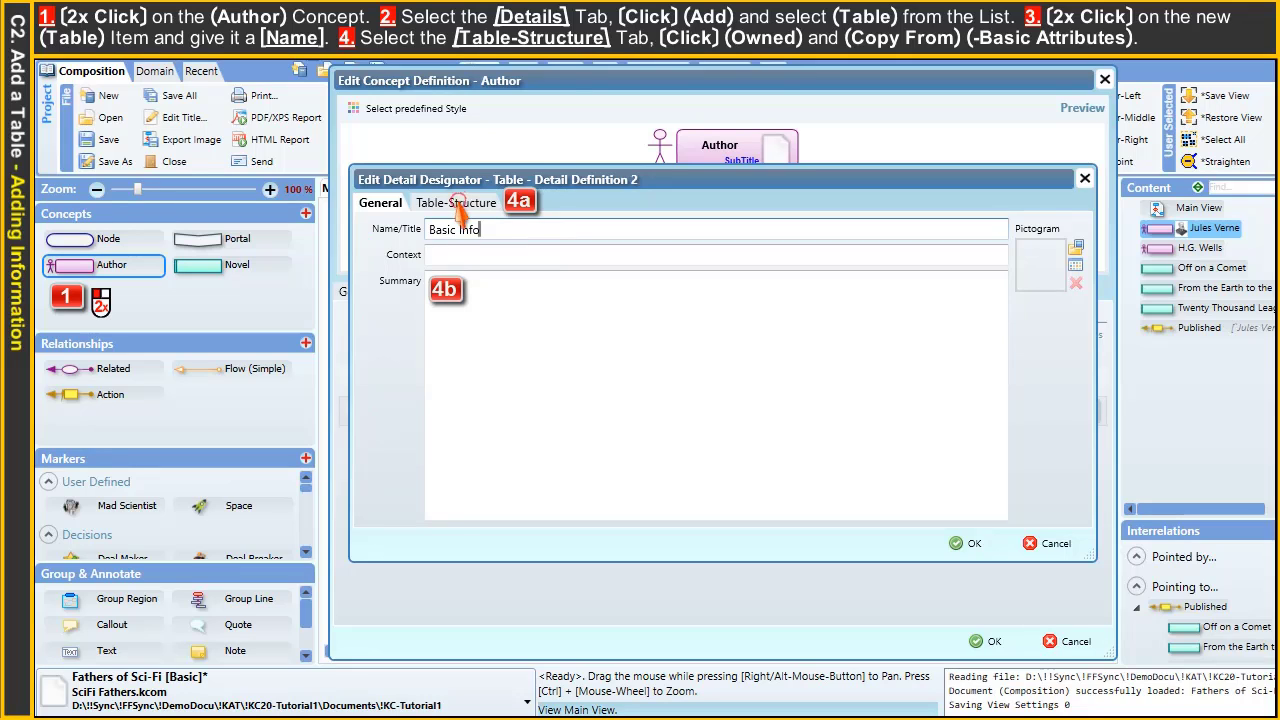
Step: Make the Basic Info table's structure Owned, copied from -Basic Attributes, and apply the Author definition
{"action": "left_click", "coordinate": [457, 202]}
{"action": "left_click", "coordinate": [388, 264]}
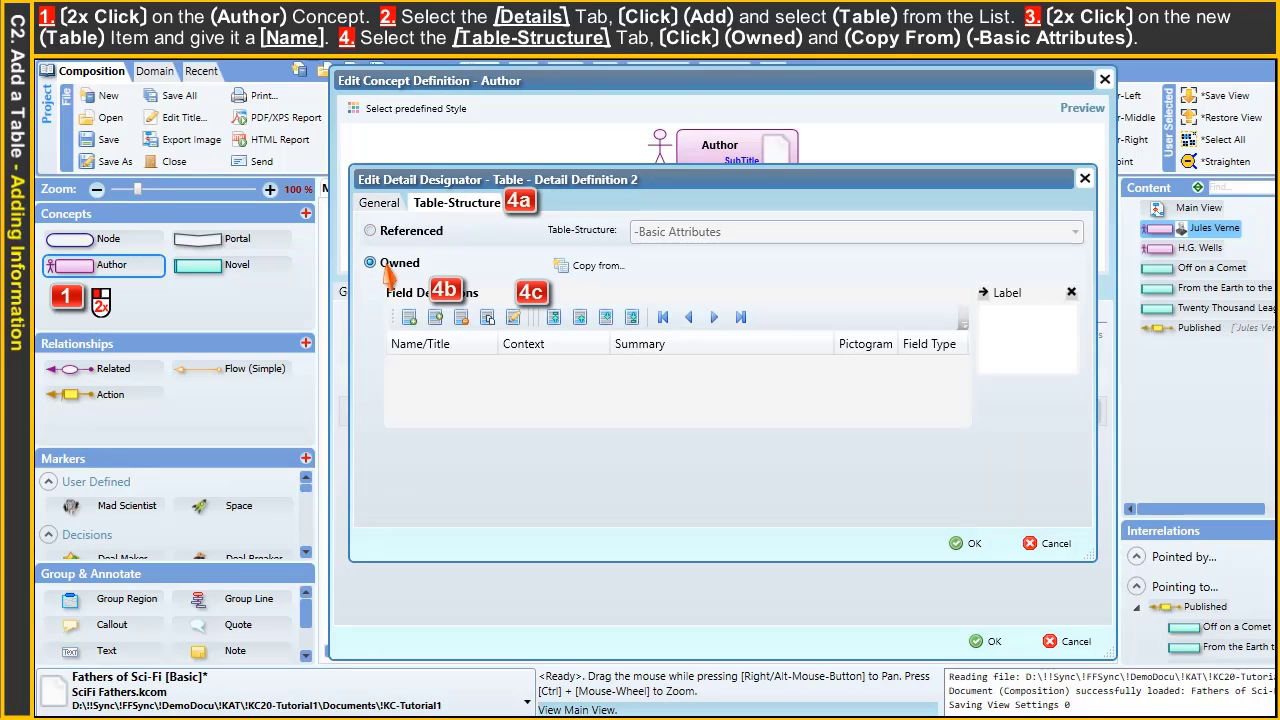
{"action": "left_click", "coordinate": [592, 265]}
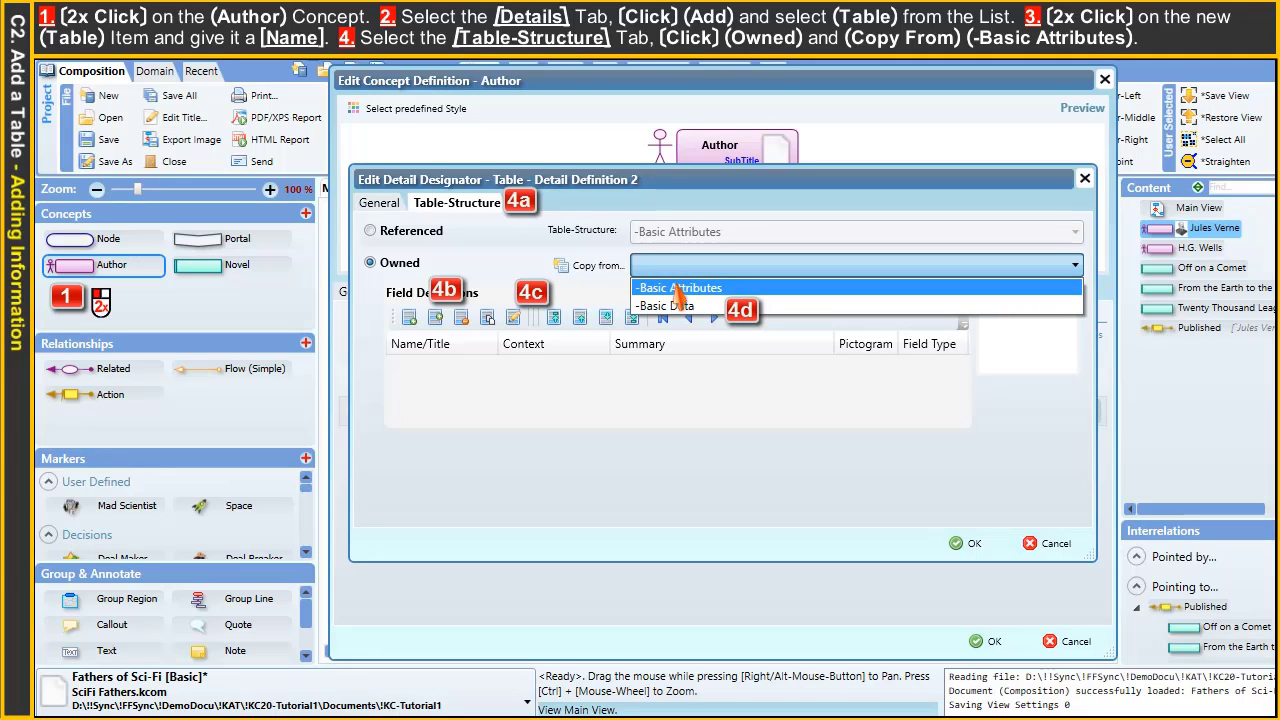
{"action": "left_click", "coordinate": [678, 290]}
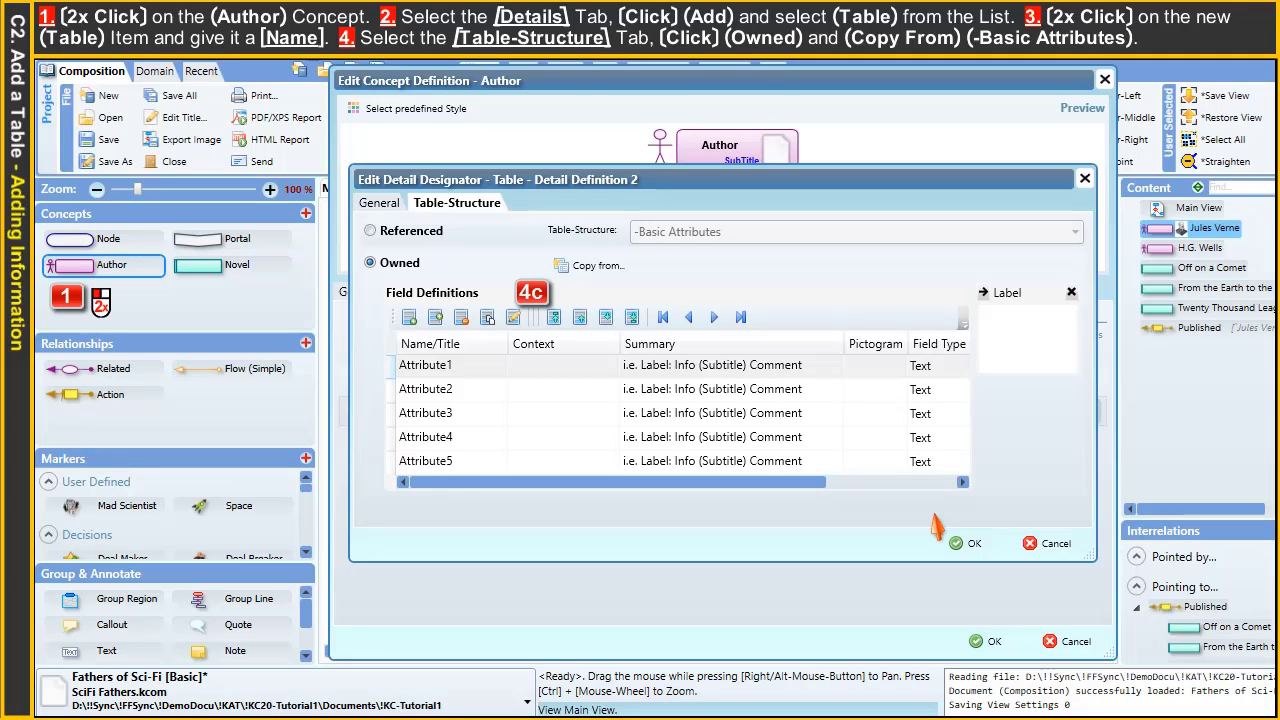
{"action": "left_click", "coordinate": [968, 546]}
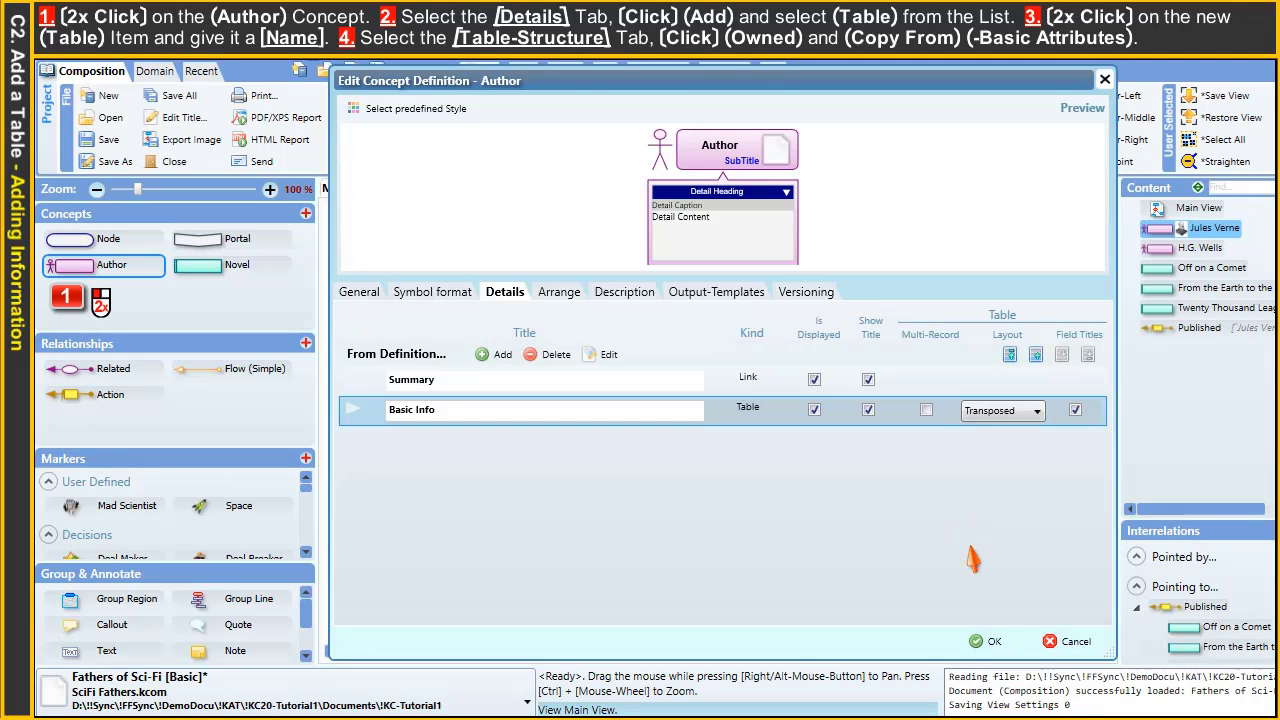
{"action": "left_click", "coordinate": [990, 641]}
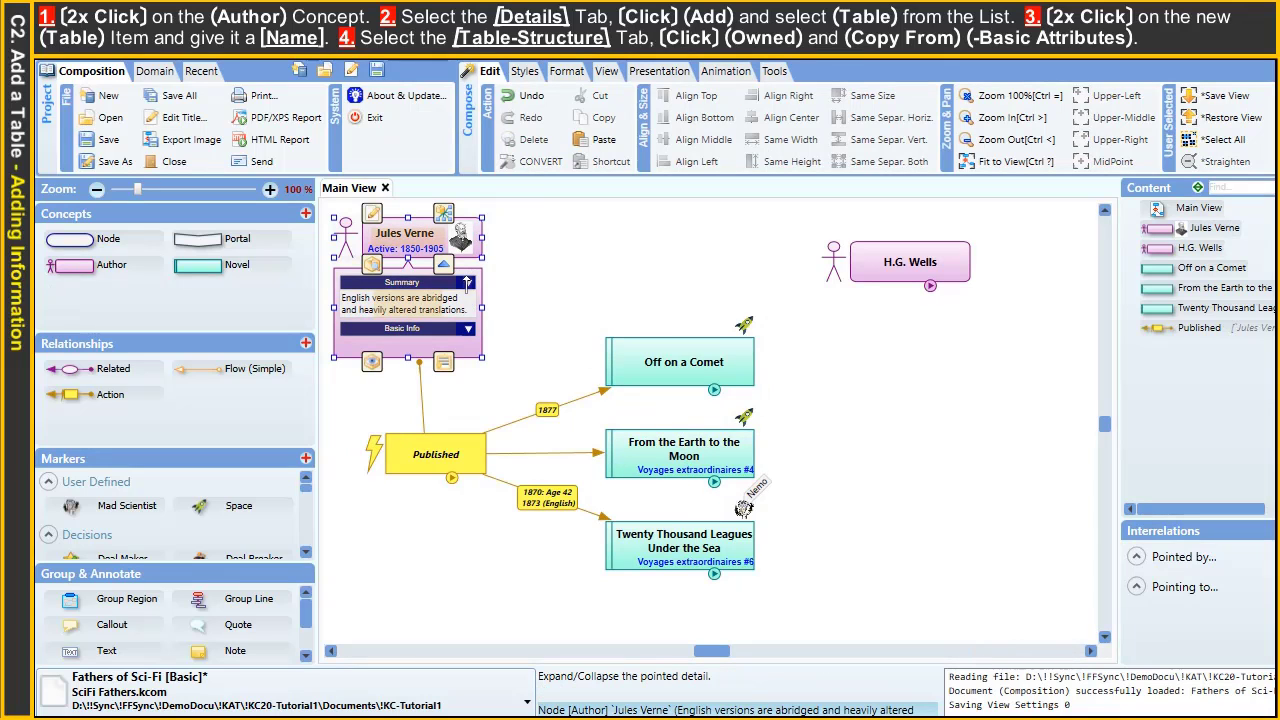
Step: Collapse Jules Verne's summary and set Basic Info attributes 1-3 to "Born: 1828 (Nantes, France)", "Died: 1905 (Aged 77) Amiens, France)" and "Degree: Law (1851 - Paris)"
{"action": "left_click", "coordinate": [466, 284]}
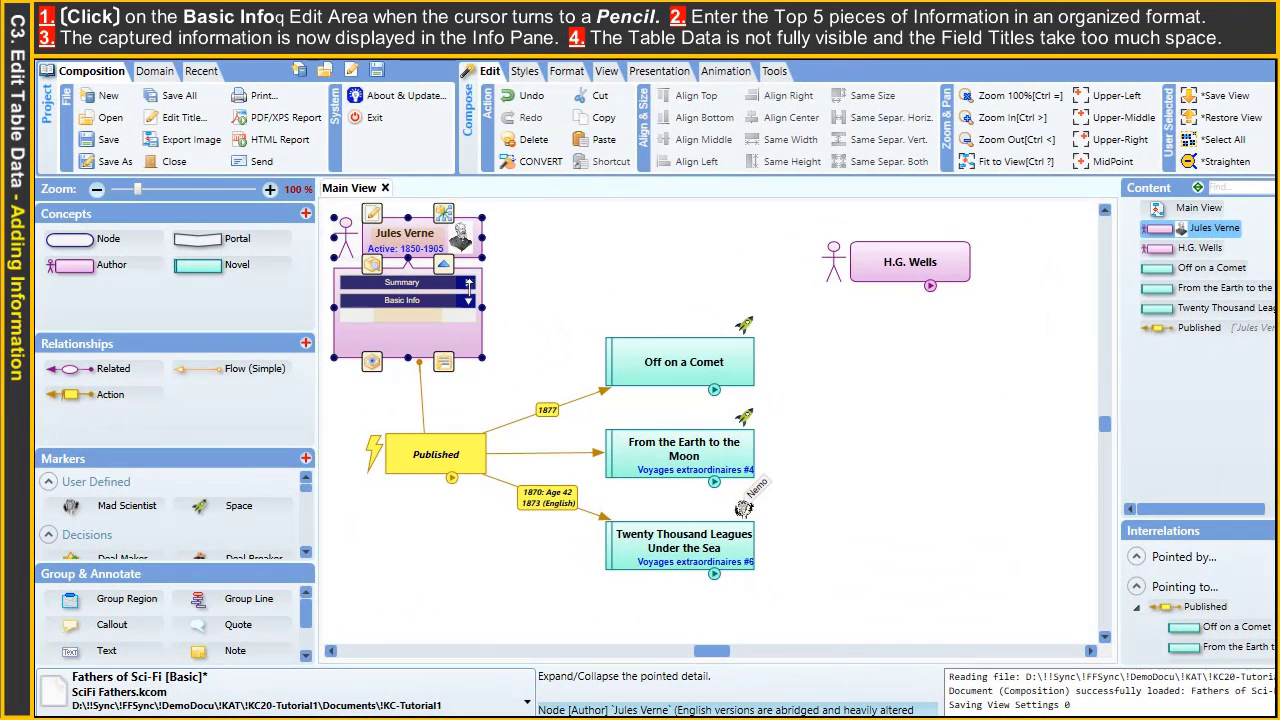
{"action": "left_click", "coordinate": [410, 322]}
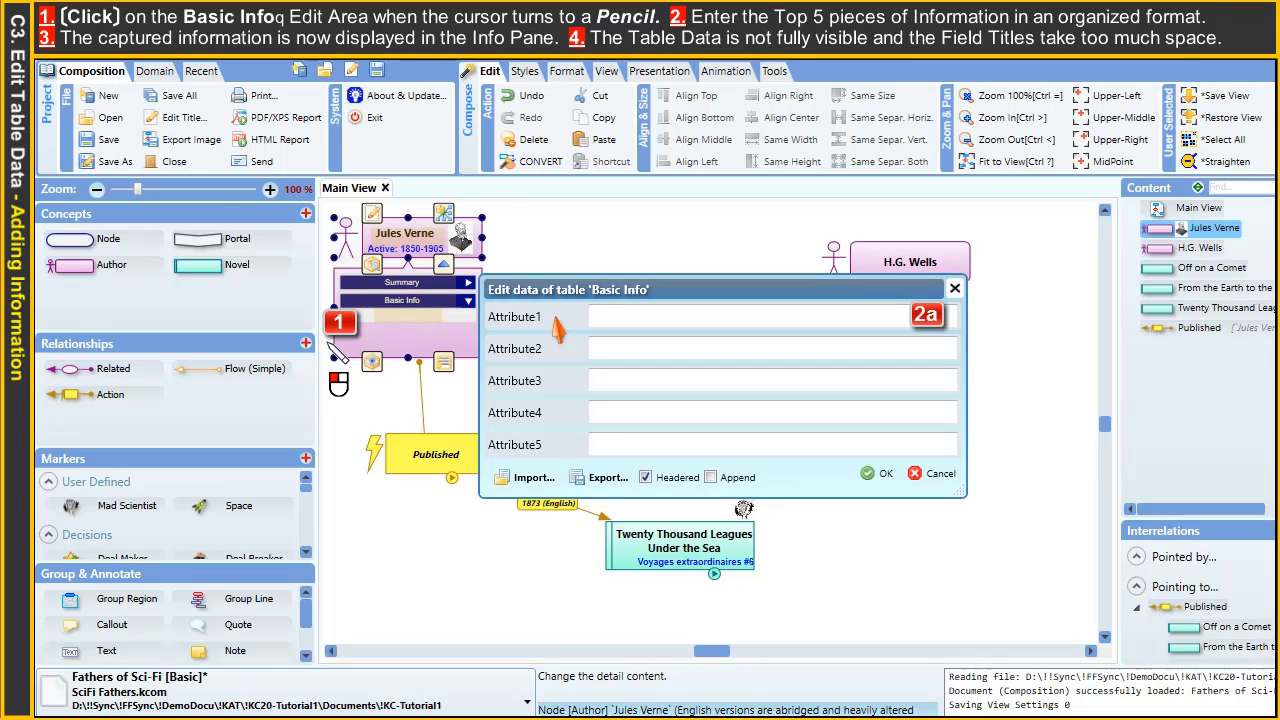
{"action": "left_click", "coordinate": [600, 318]}
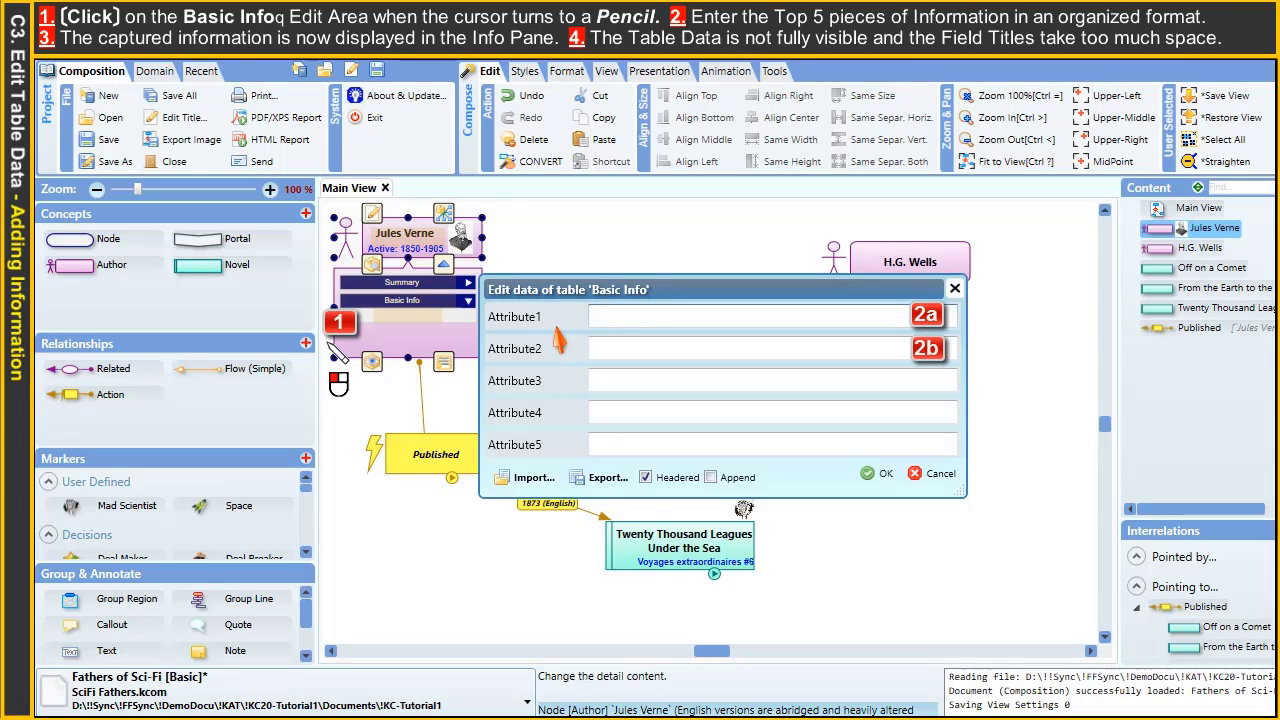
{"action": "type", "text": "Born: 1828 (Nantes, France)"}
{"action": "key", "text": "Tab"}
{"action": "type", "text": "Di"}
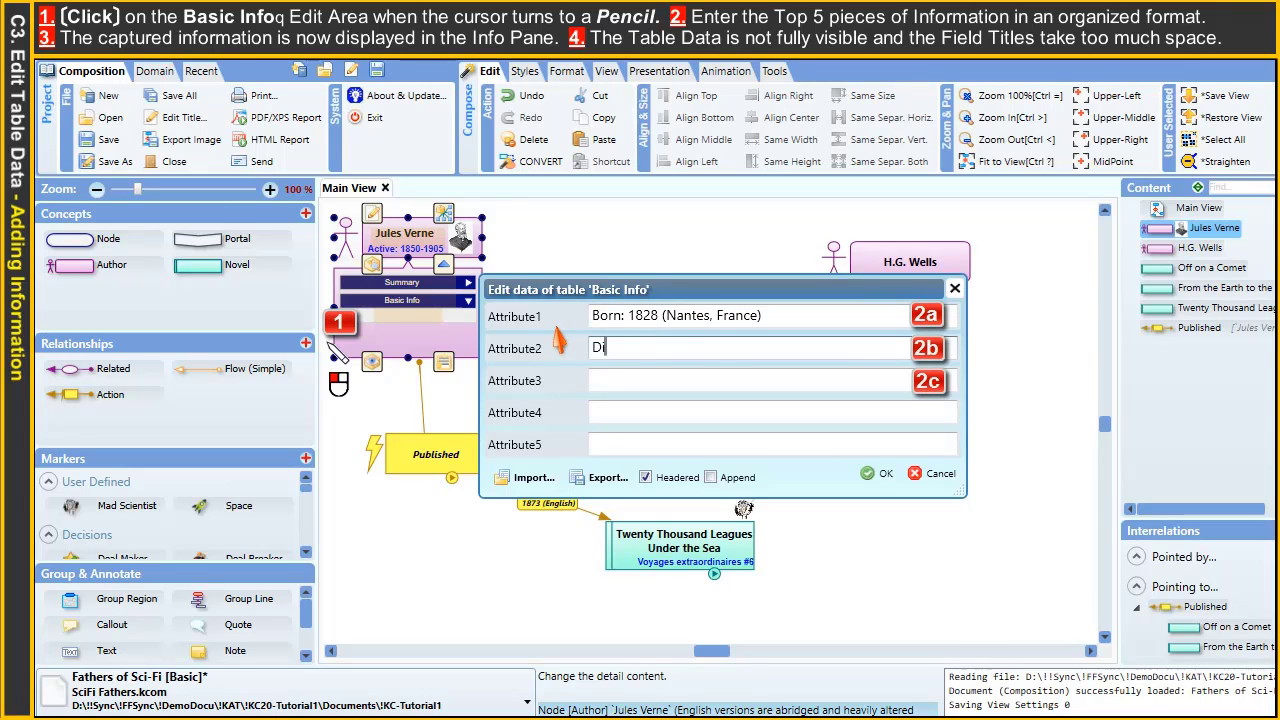
{"action": "type", "text": "ed: 1905 (Aged 77) Amiens, France)"}
{"action": "key", "text": "Tab"}
{"action": "type", "text": "Degree: Law (1851 - Paris)"}
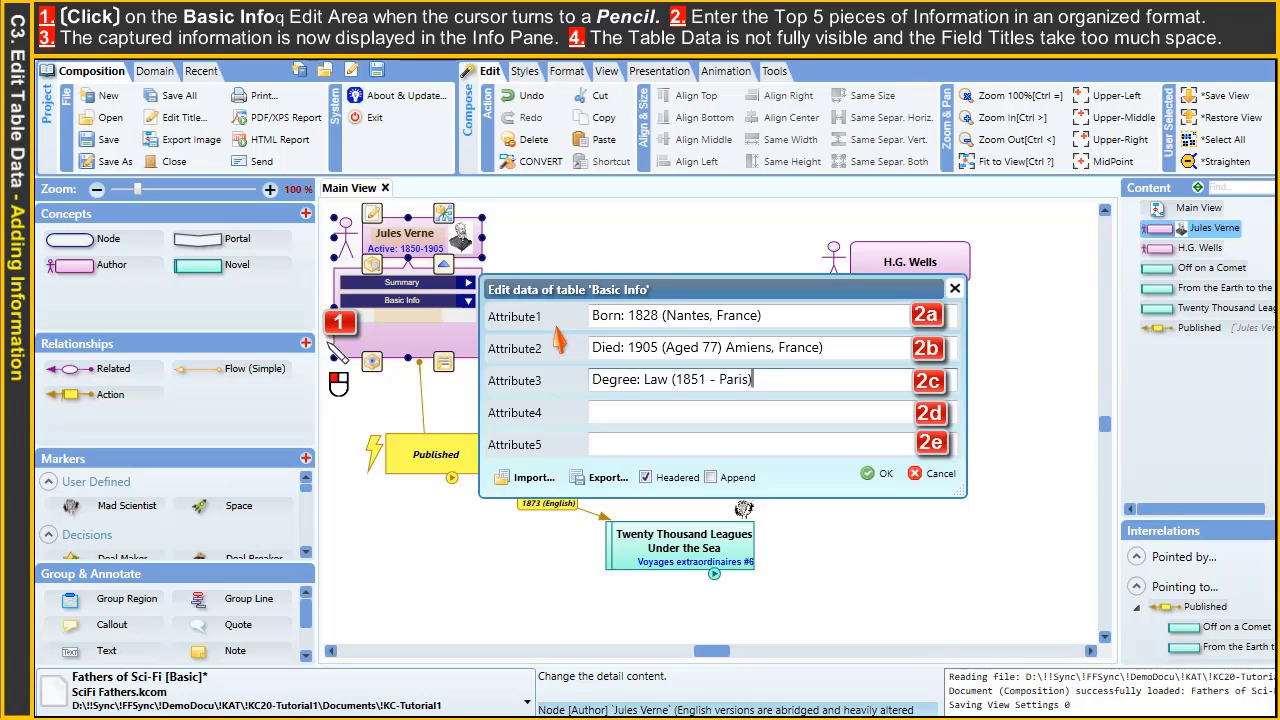
Step: Set Basic Info attributes 4 and 5 to "Spouse: Honorine (1857-1905)" and "Son: Michel (1861-1925)", and save the table data
{"action": "key", "text": "Tab"}
{"action": "type", "text": "Spouse: Honorine (1857-1905)"}
{"action": "key", "text": "Tab"}
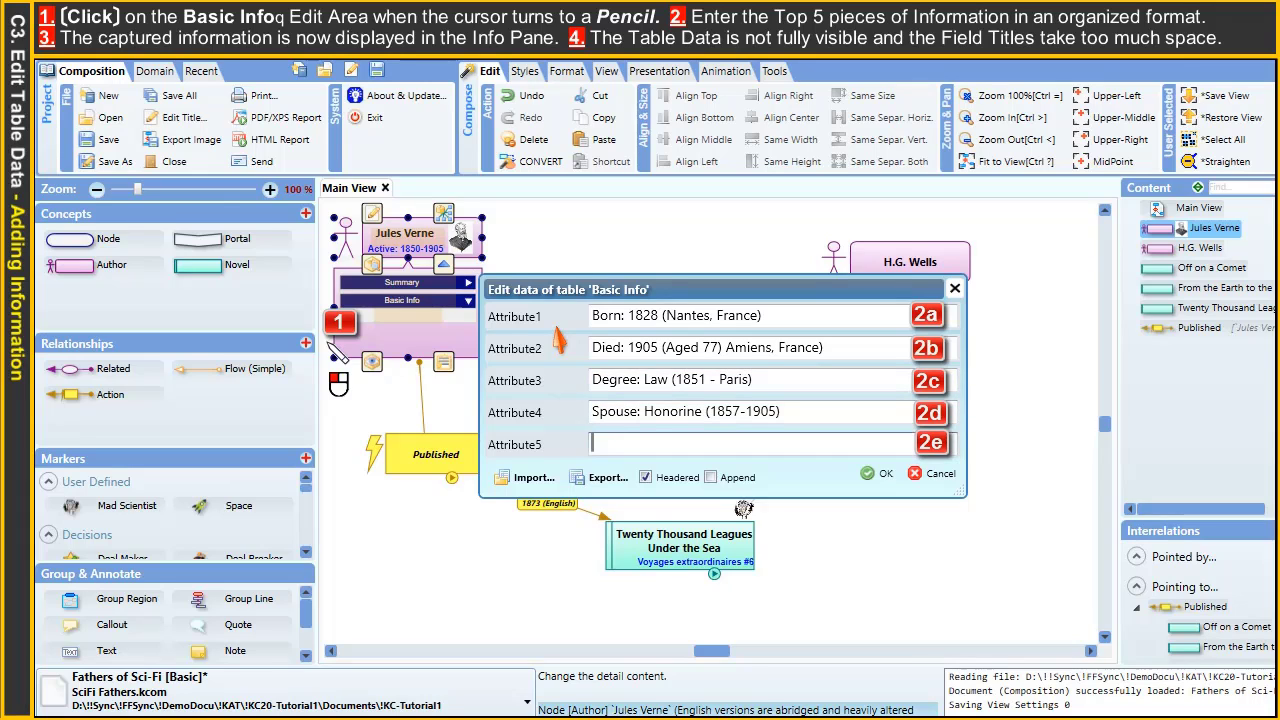
{"action": "type", "text": "Son: Michel (1861-1925)"}
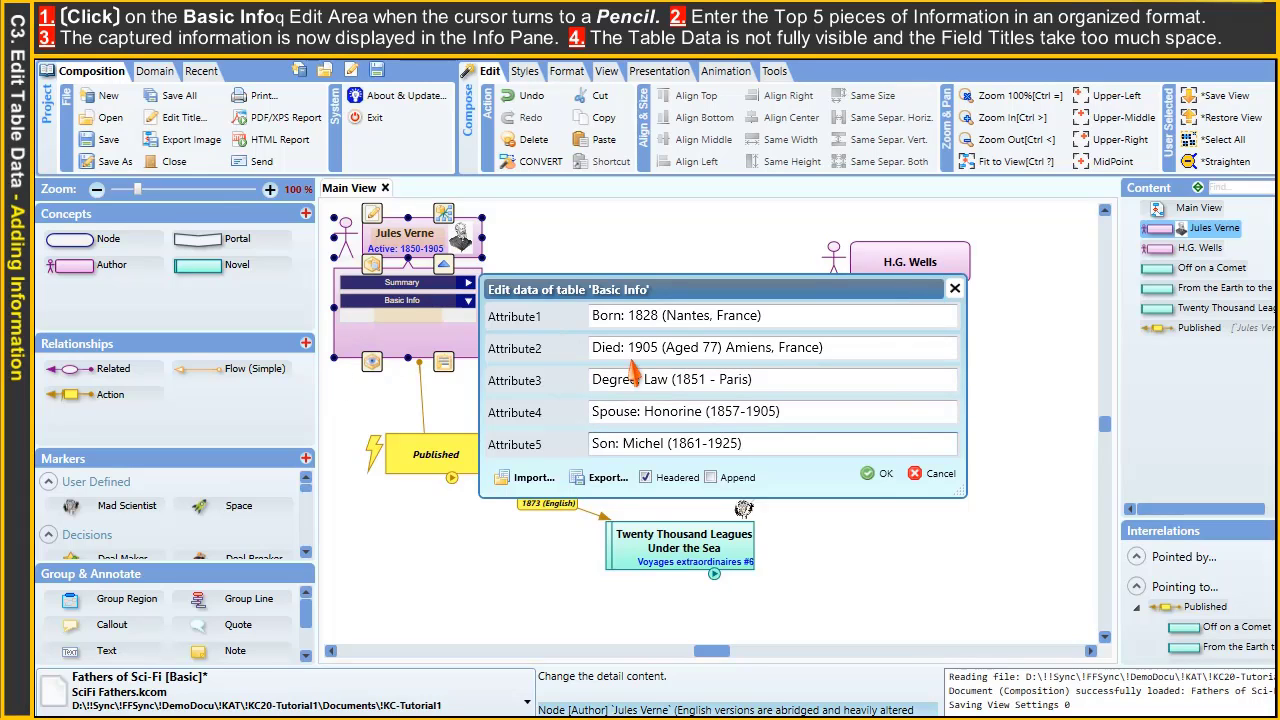
{"action": "left_click", "coordinate": [880, 474]}
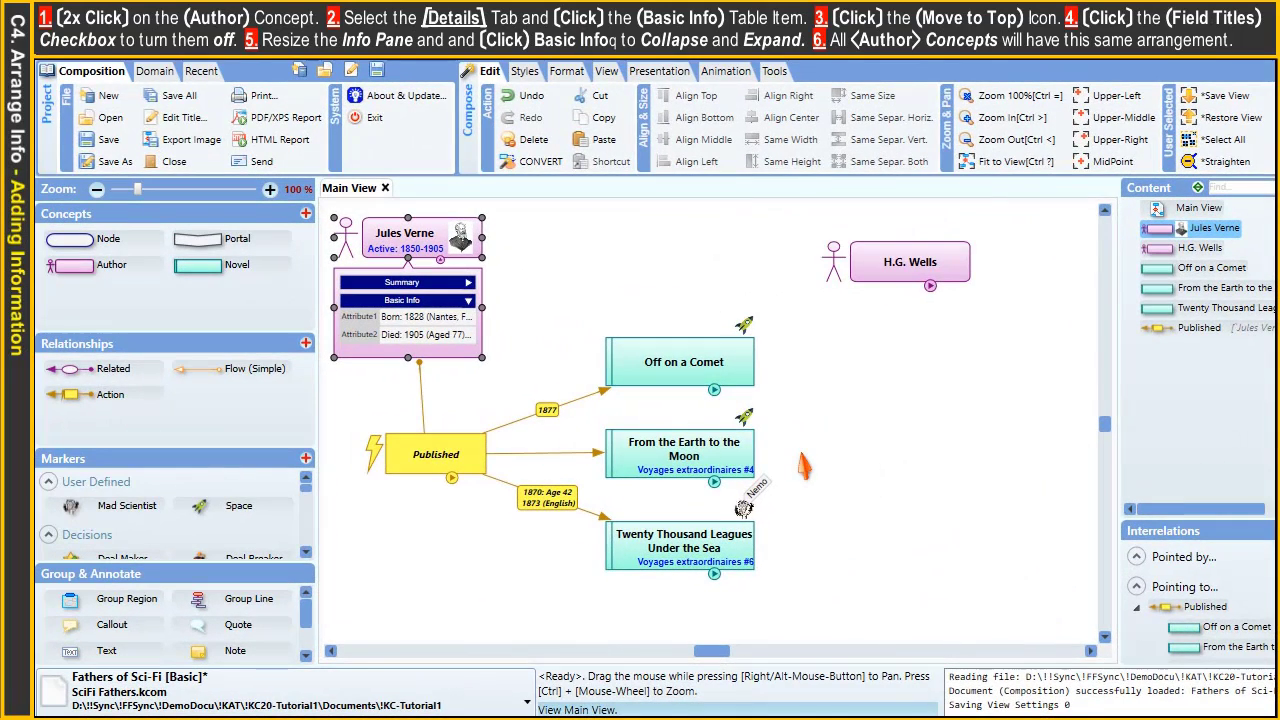
{"action": "left_click", "coordinate": [700, 455]}
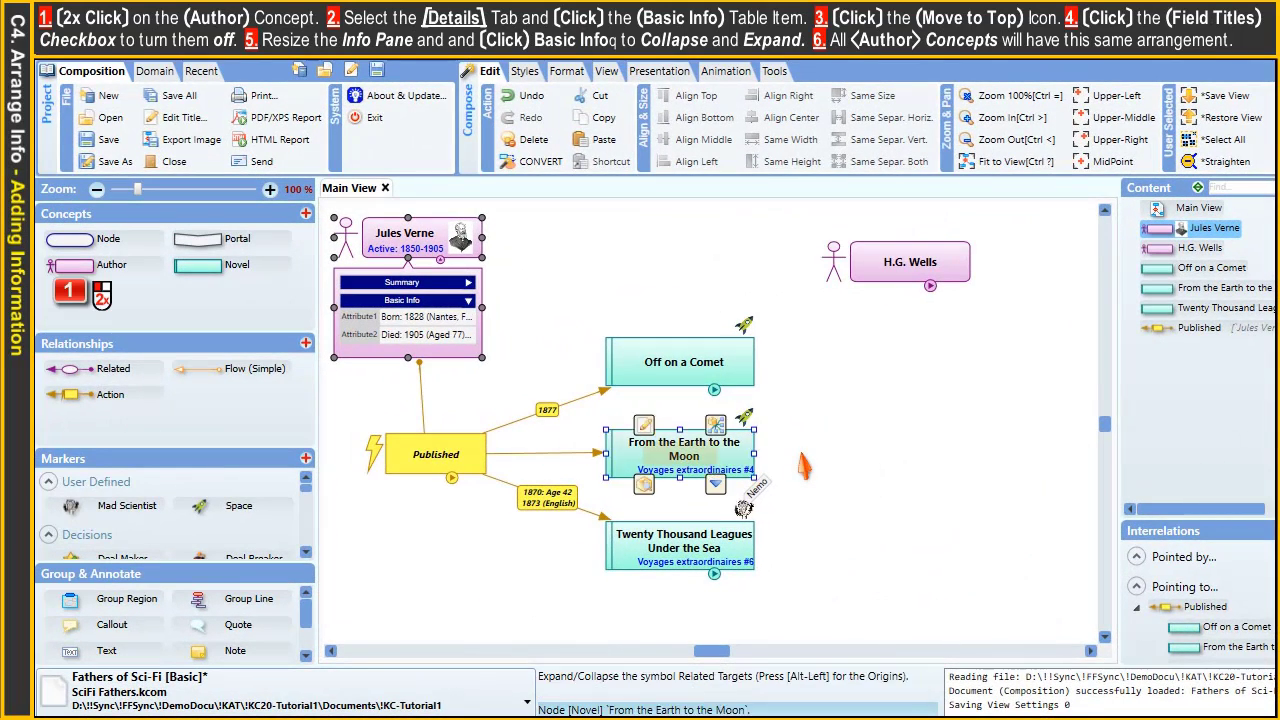
{"action": "left_click", "coordinate": [803, 465]}
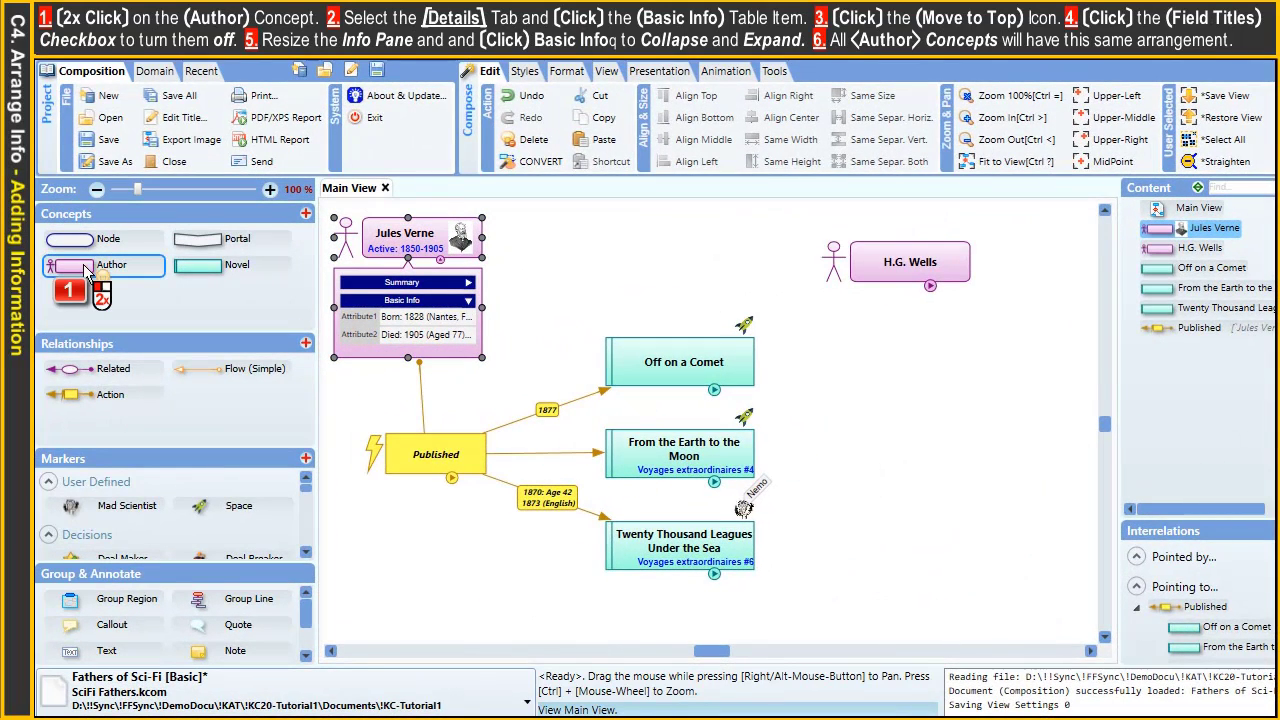
Step: In the Author concept's details, move the Basic Info table above Summary and turn off its field titles
{"action": "double_click", "coordinate": [97, 268]}
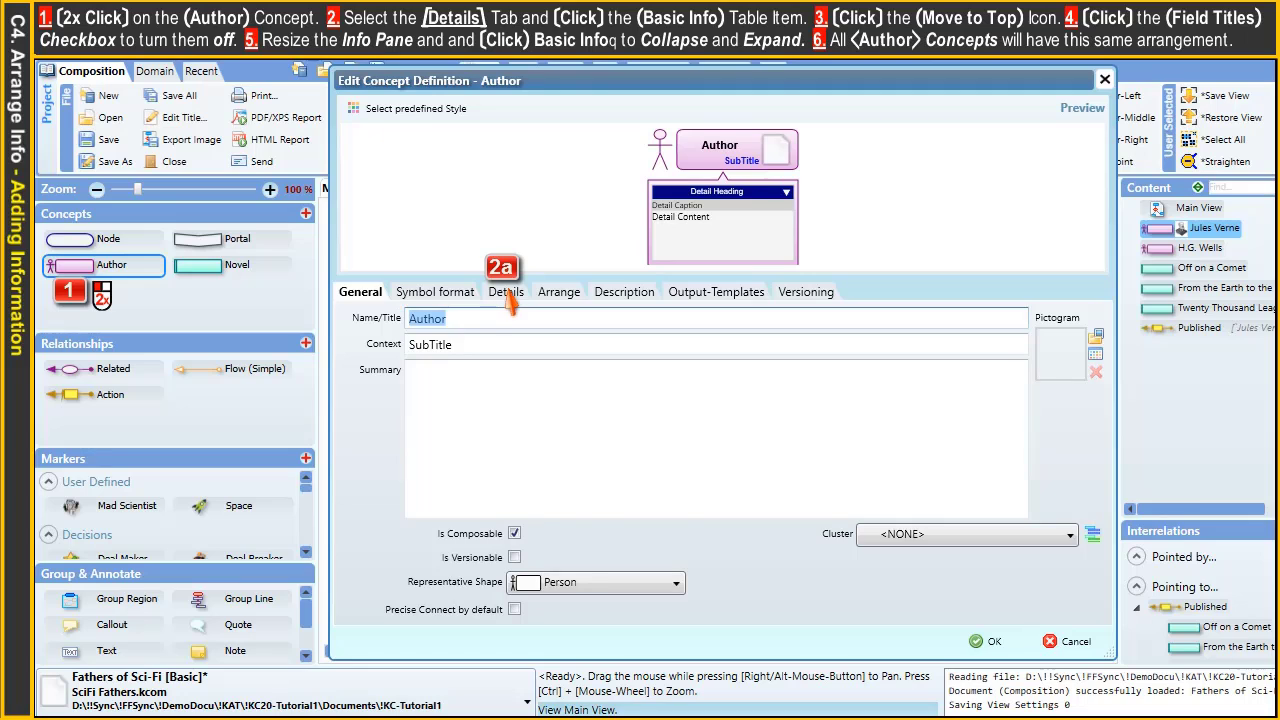
{"action": "left_click", "coordinate": [507, 295]}
{"action": "left_click", "coordinate": [346, 420]}
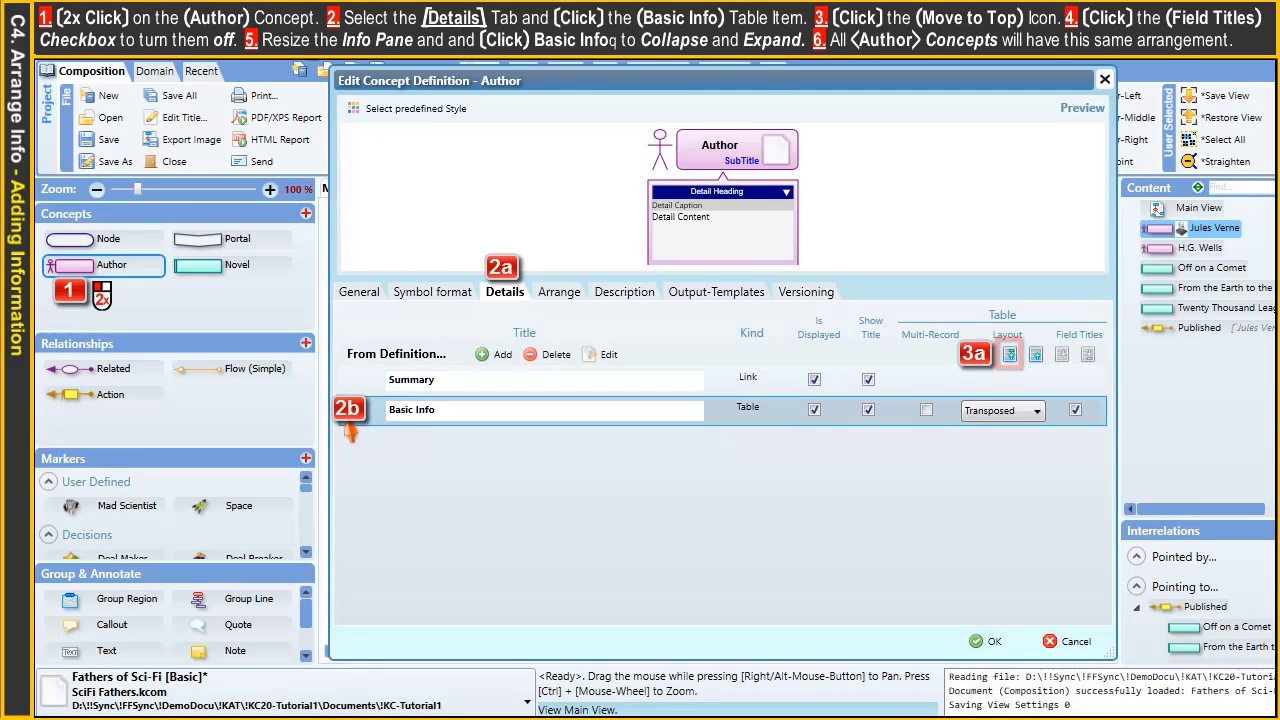
{"action": "left_click", "coordinate": [1010, 358]}
{"action": "left_click", "coordinate": [1074, 381]}
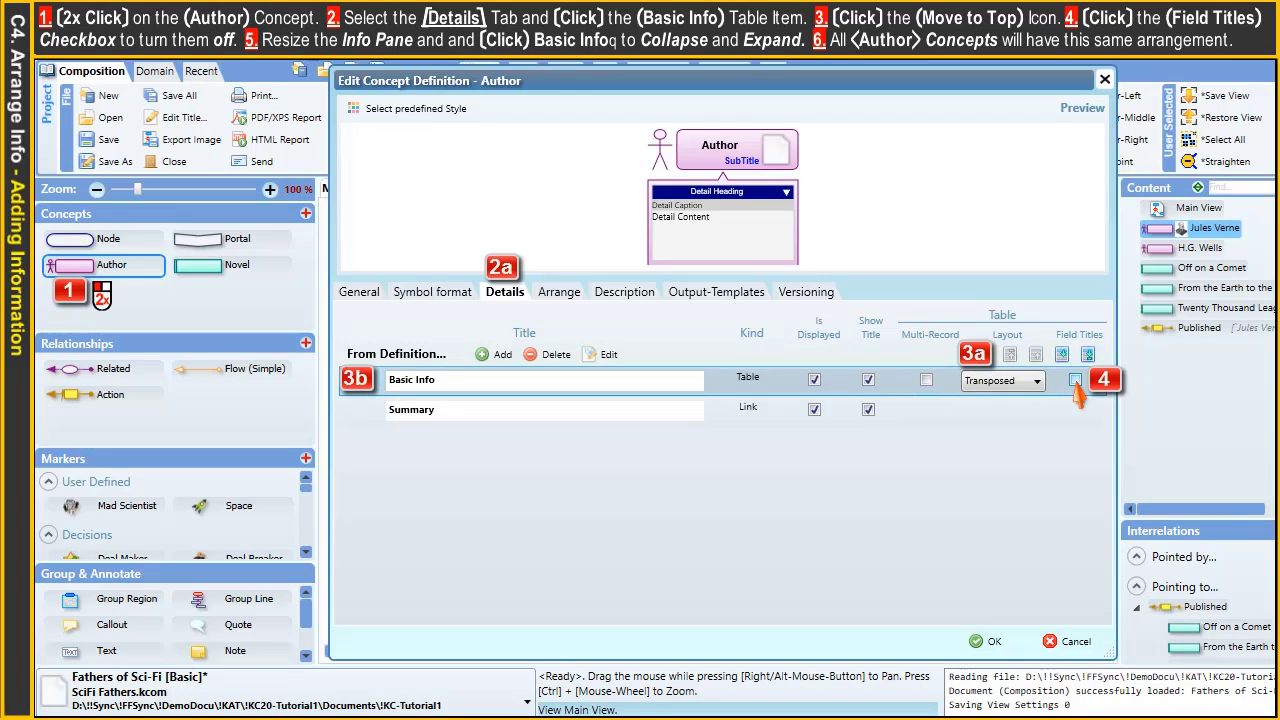
{"action": "left_click", "coordinate": [988, 641]}
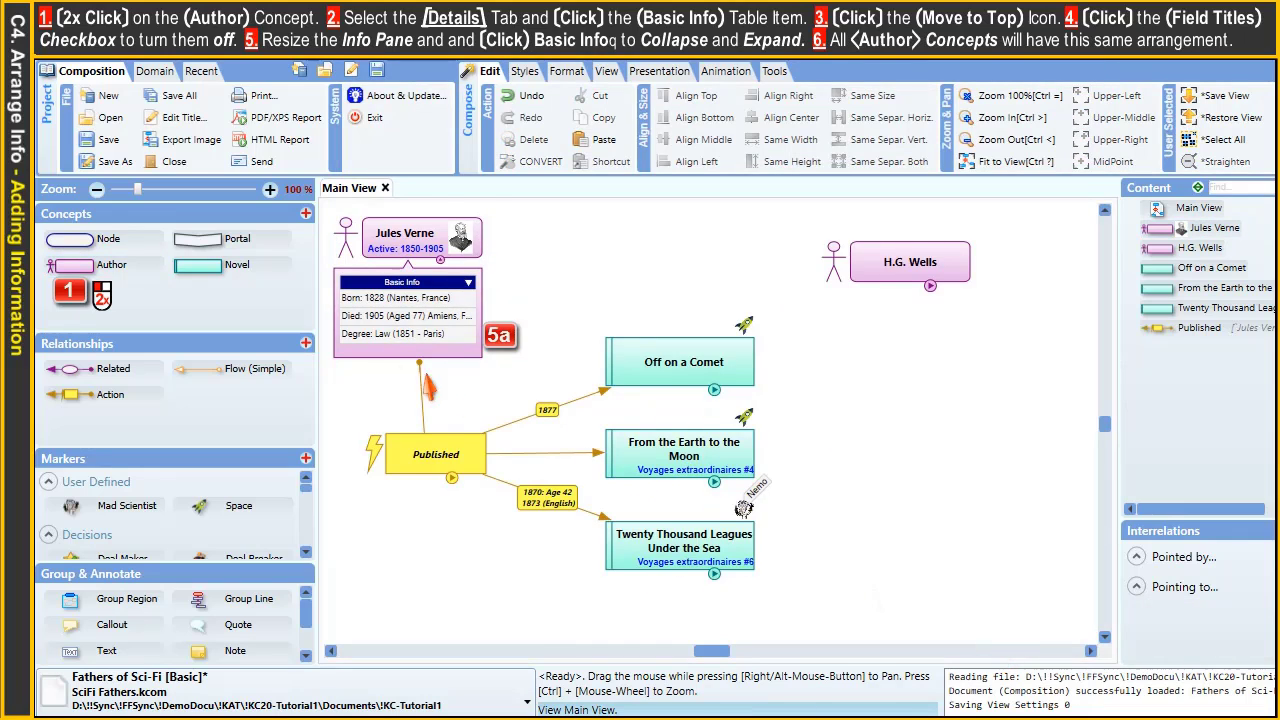
Step: Enlarge Jules Verne's info pane downward, then collapse and re-expand its sections so Basic Info and Summary are both open
{"action": "mouse_move", "coordinate": [395, 360]}
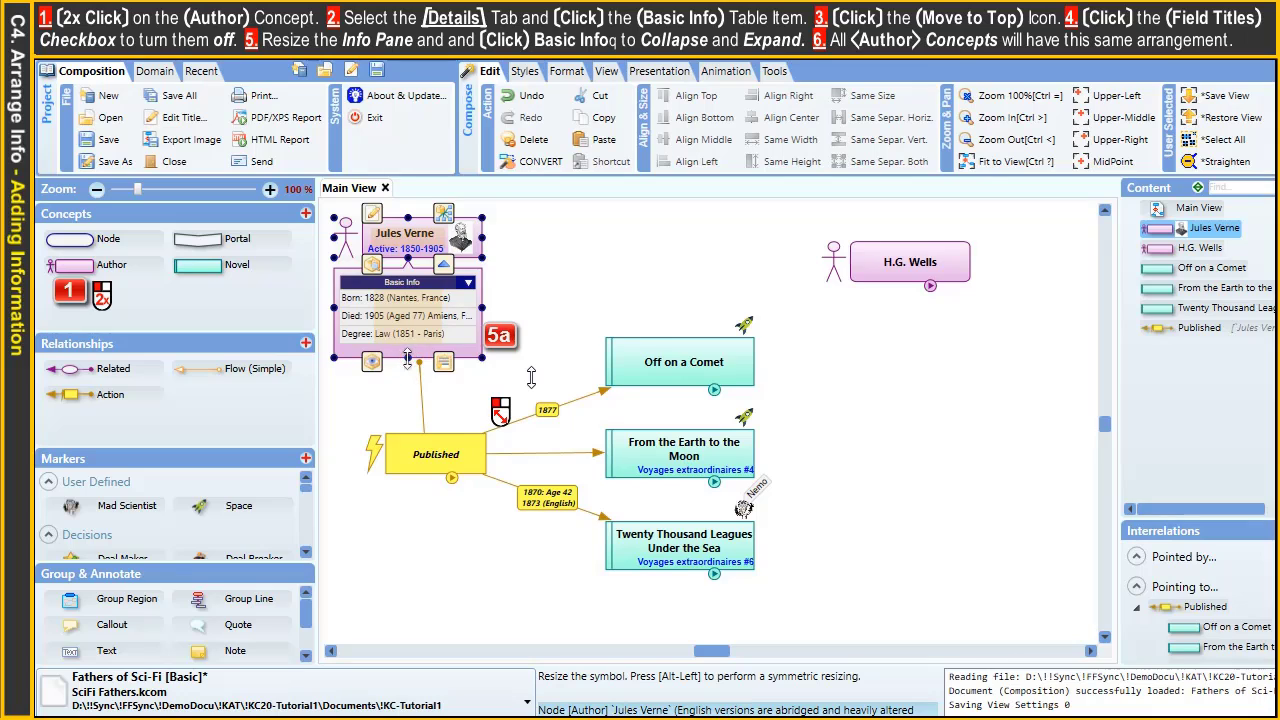
{"action": "left_click_drag", "start_coordinate": [405, 358], "coordinate": [398, 425]}
{"action": "left_click", "coordinate": [467, 283]}
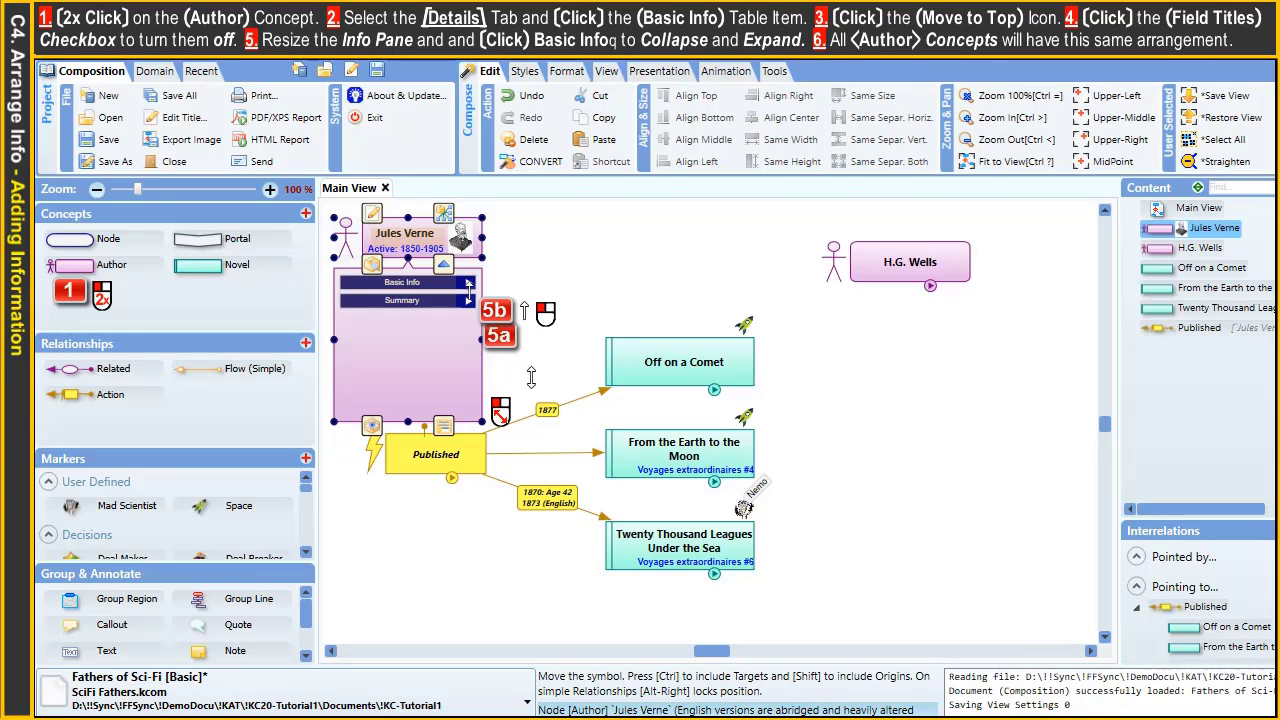
{"action": "left_click", "coordinate": [467, 300]}
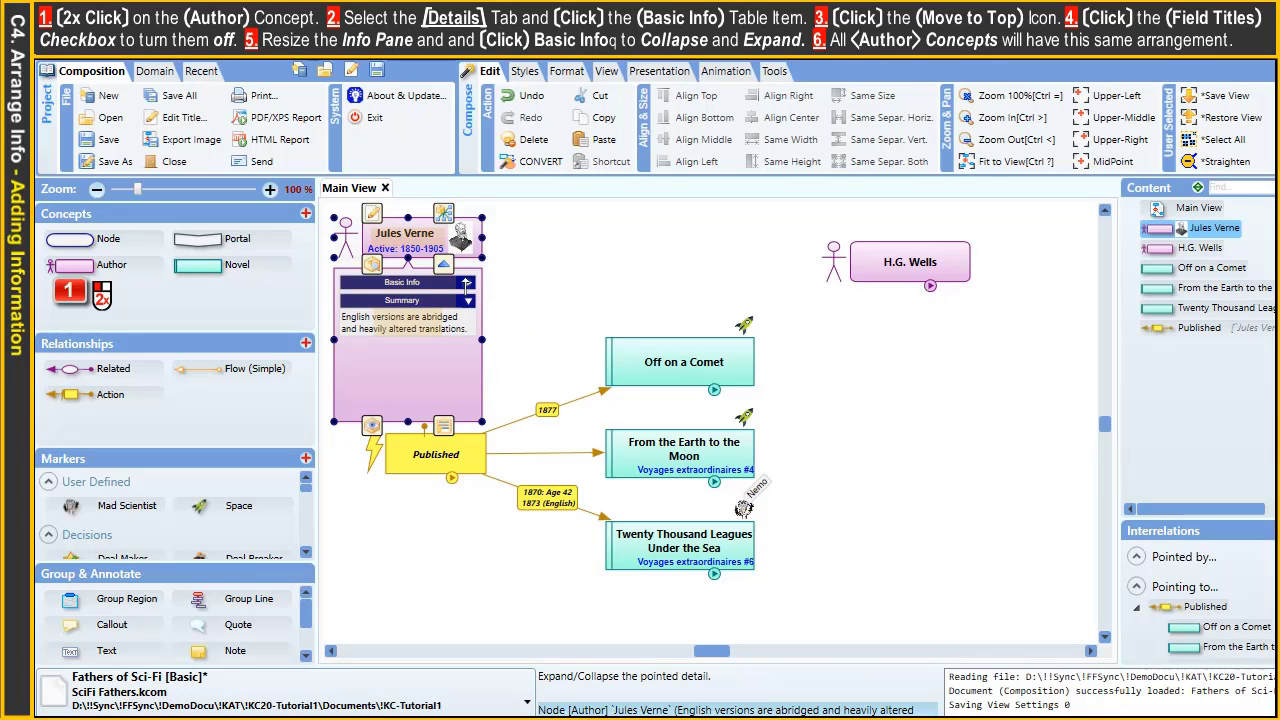
{"action": "left_click", "coordinate": [467, 283]}
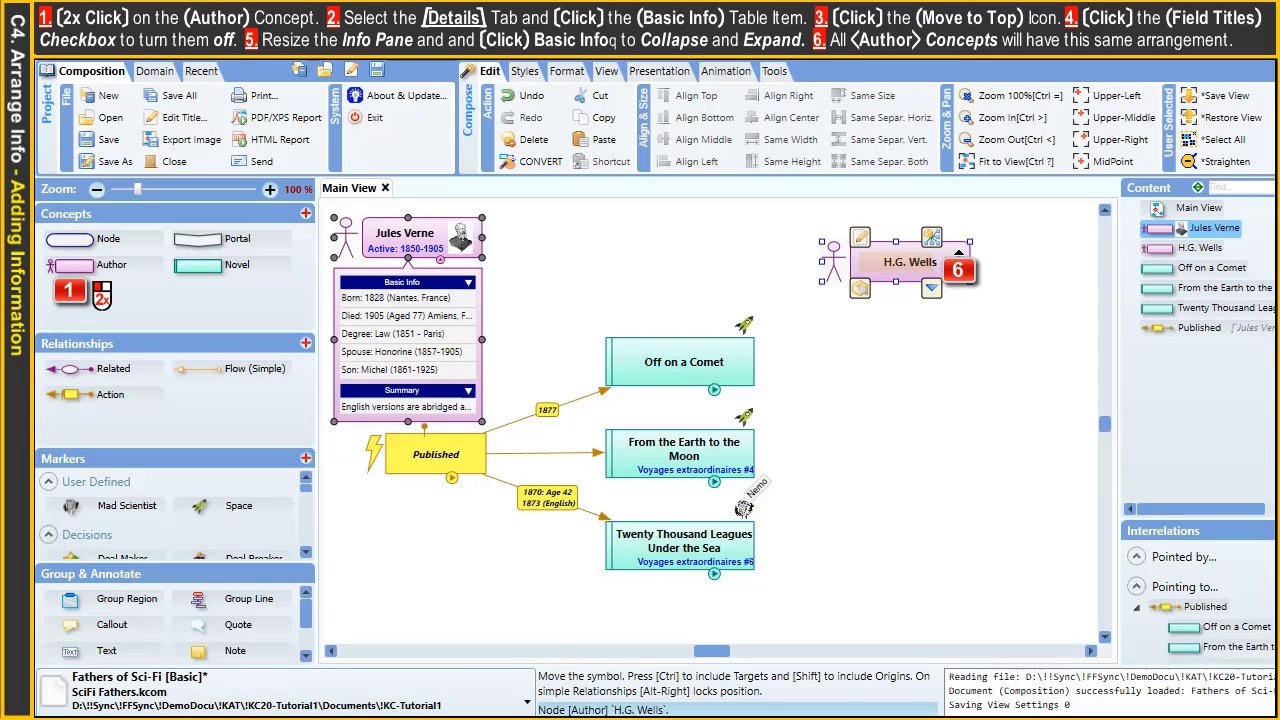
Step: Open H.G. Wells's info pane to check how Basic Info and Summary are arranged, and close it again
{"action": "left_click", "coordinate": [956, 252]}
{"action": "left_click", "coordinate": [932, 290]}
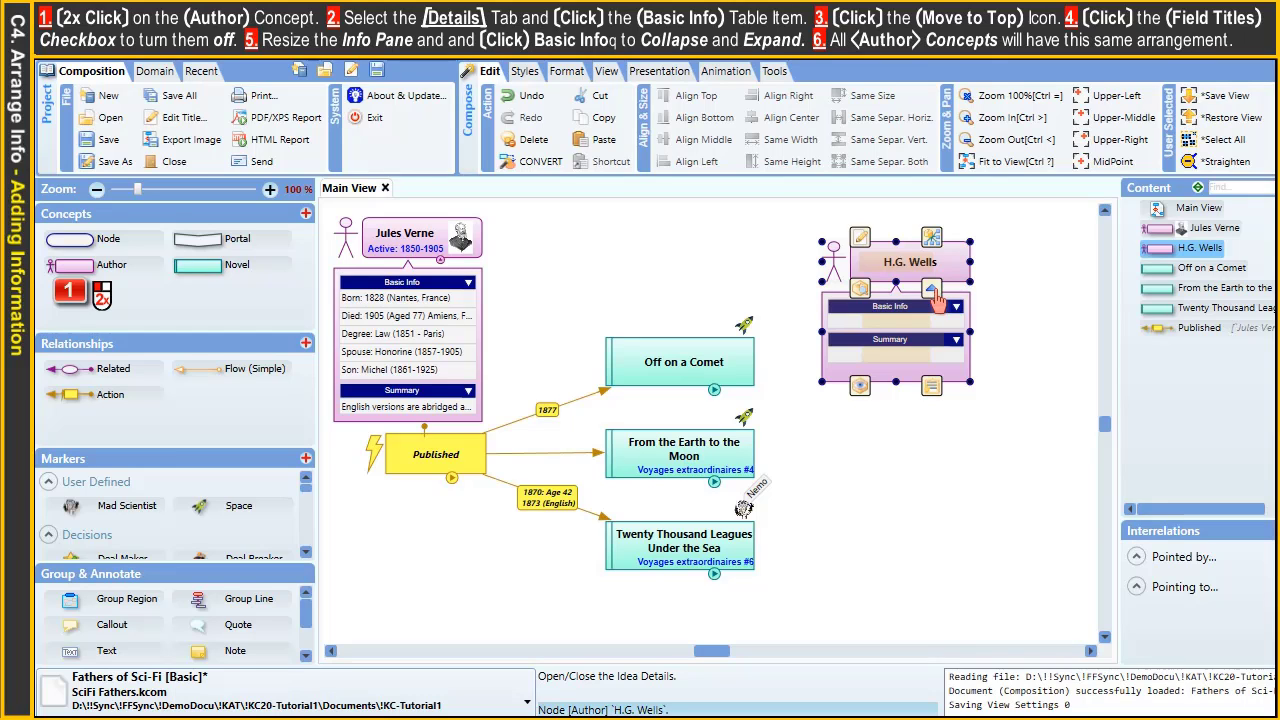
{"action": "left_click", "coordinate": [933, 291]}
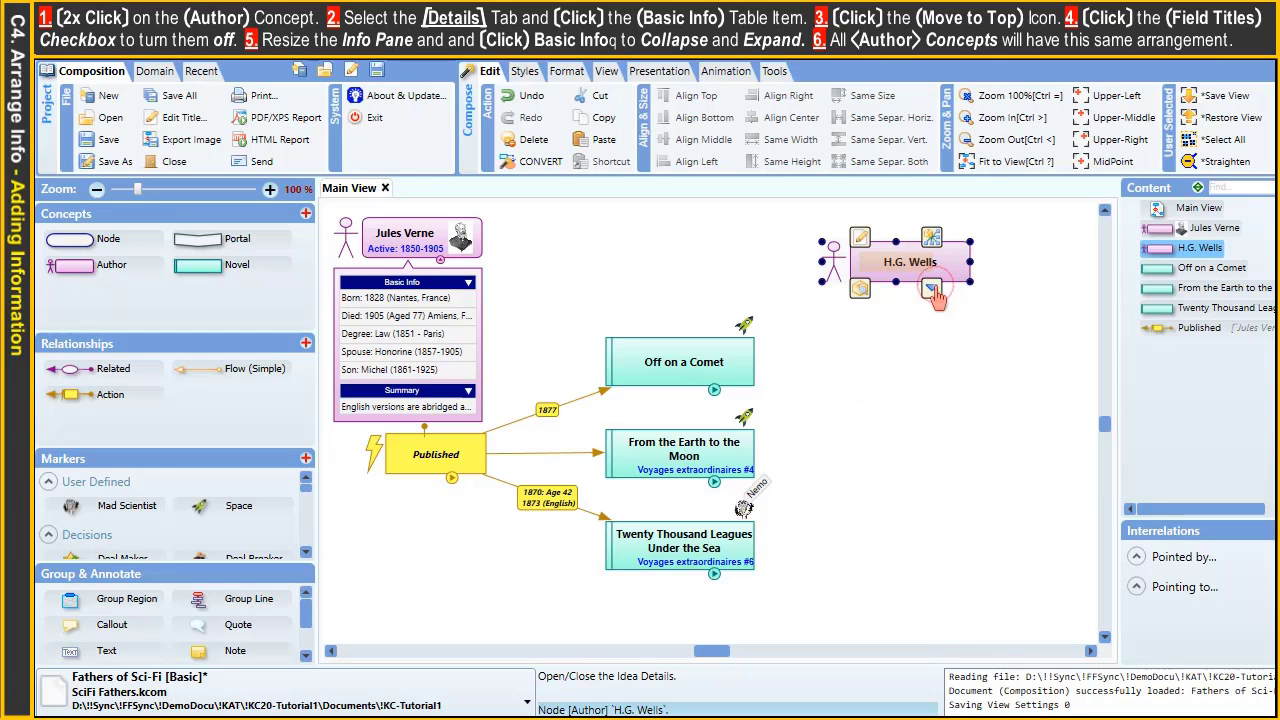
{"action": "left_click", "coordinate": [651, 268]}
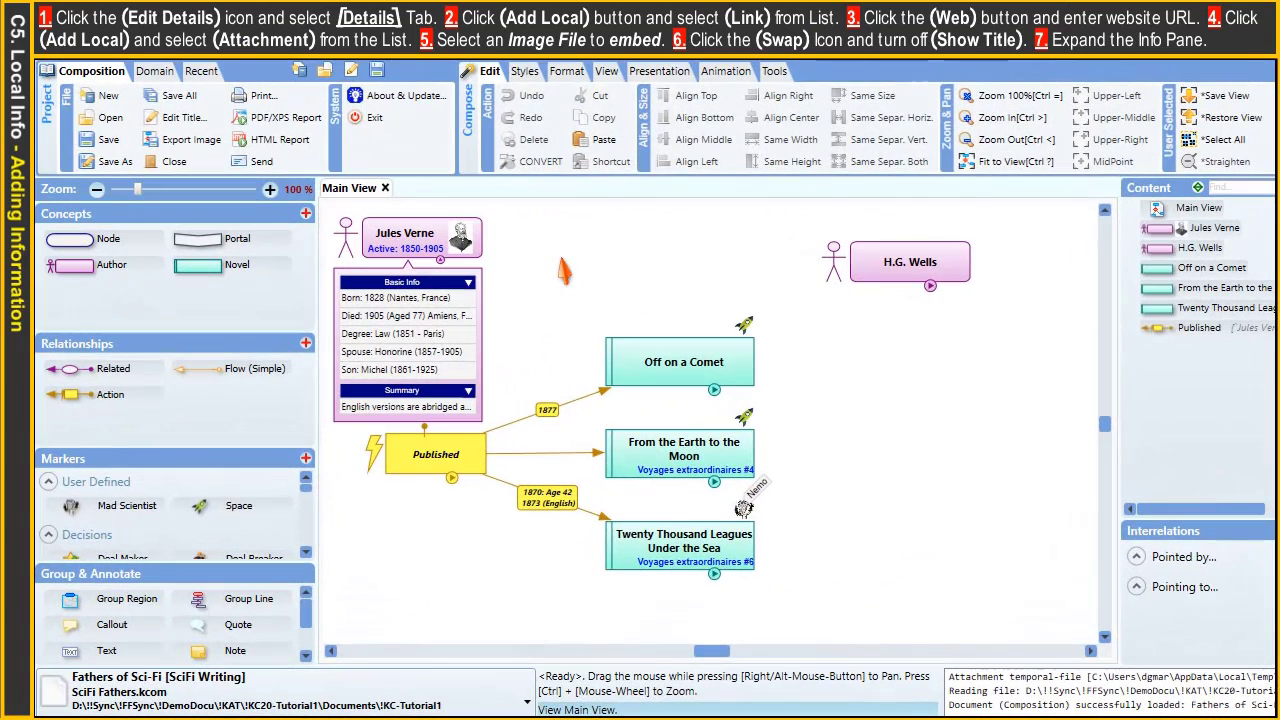
{"action": "left_click", "coordinate": [931, 291]}
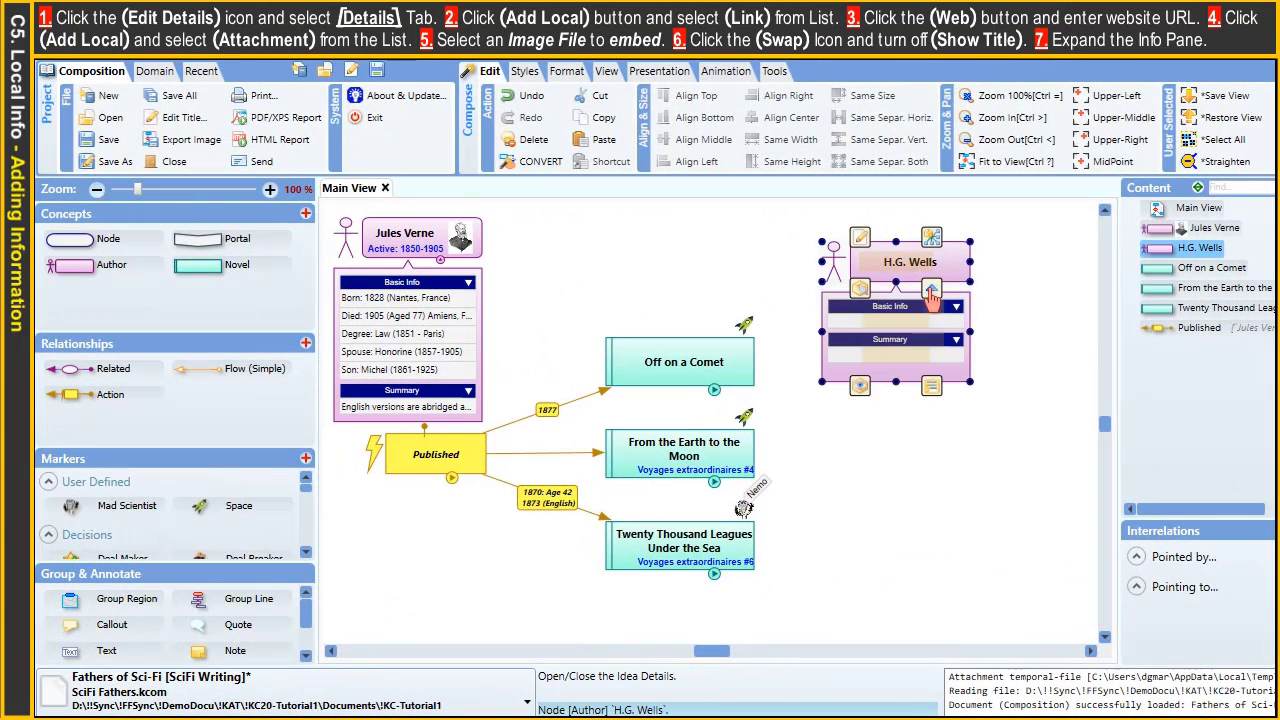
{"action": "left_click", "coordinate": [727, 279]}
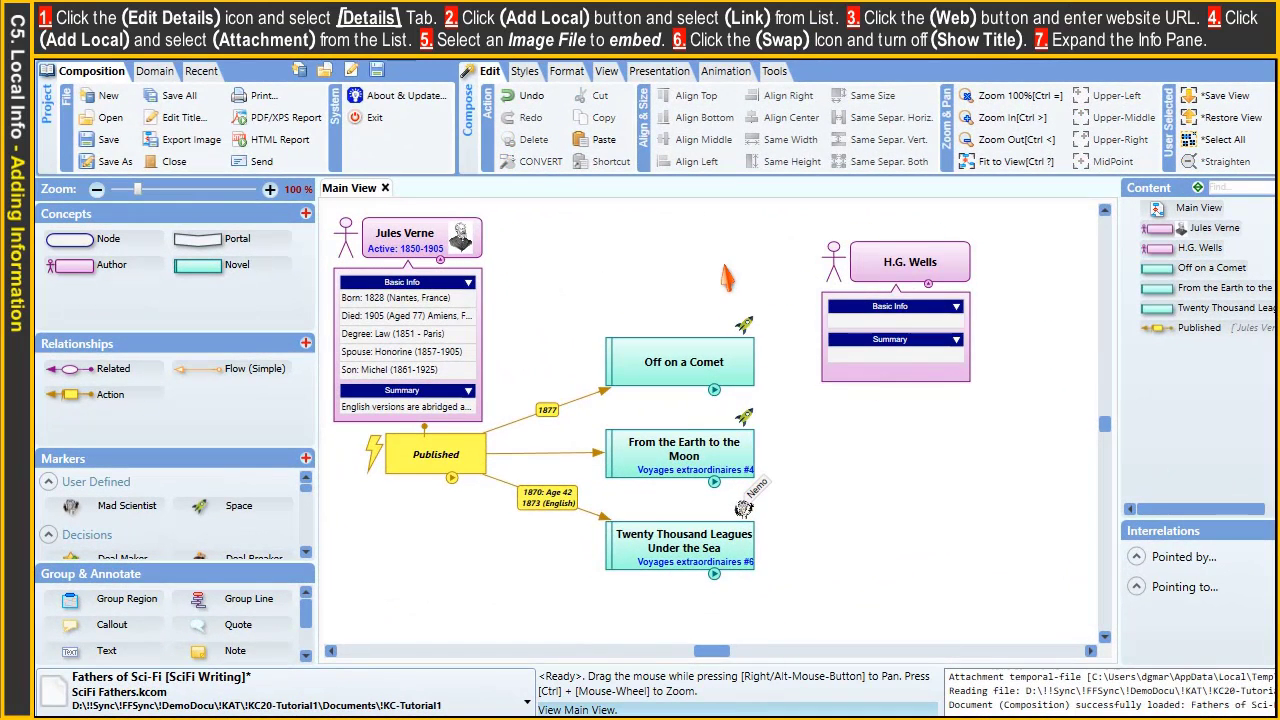
{"action": "left_click", "coordinate": [833, 270]}
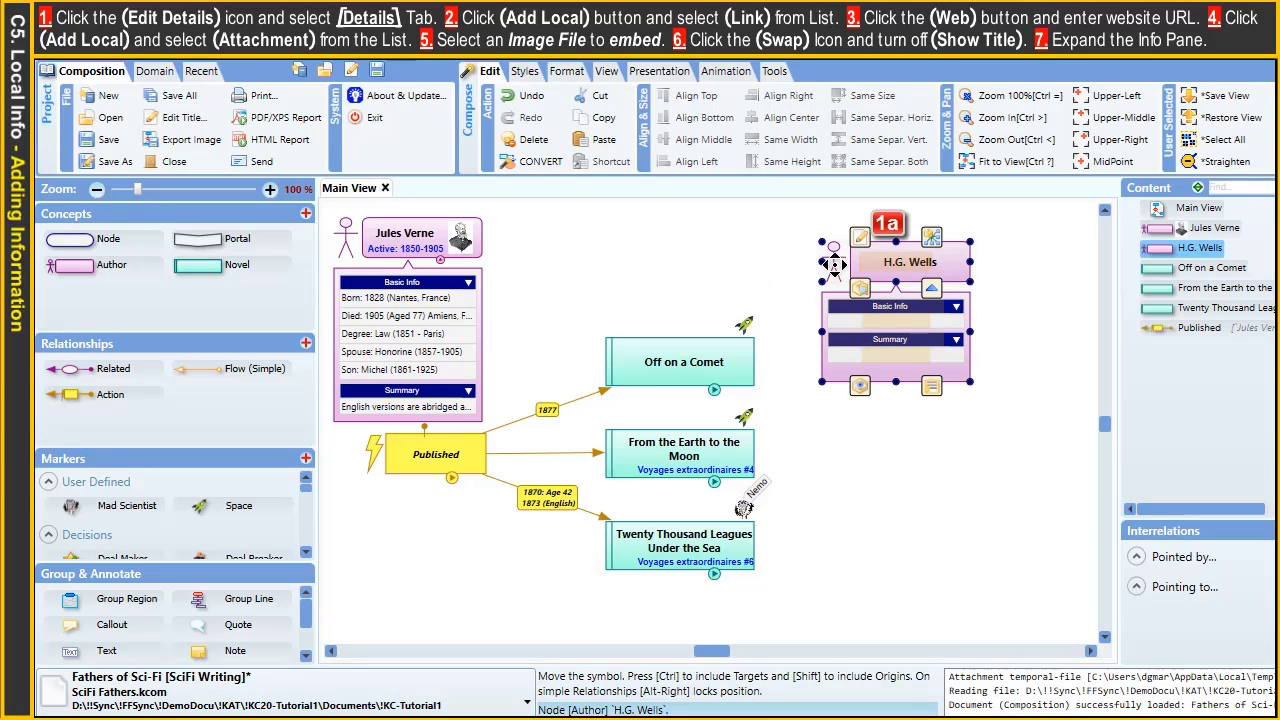
{"action": "left_click", "coordinate": [862, 245]}
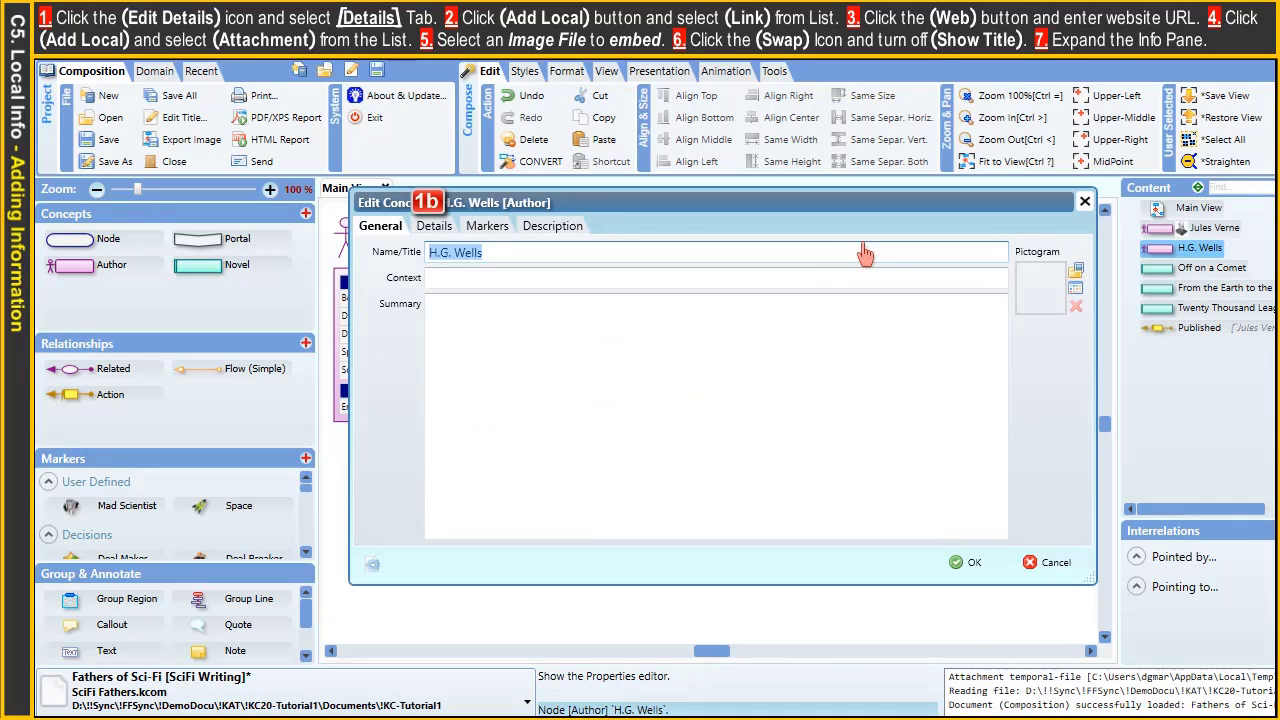
{"action": "left_click", "coordinate": [445, 238]}
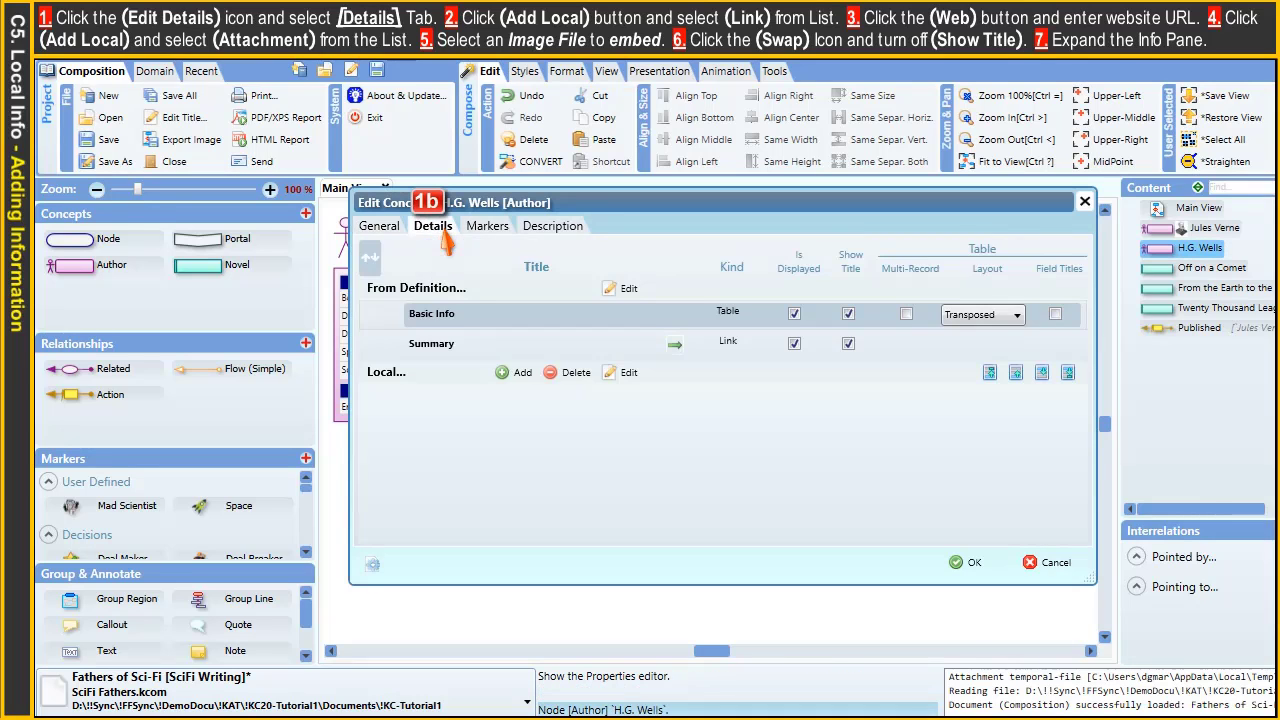
{"action": "left_click", "coordinate": [510, 378]}
{"action": "left_click", "coordinate": [560, 198]}
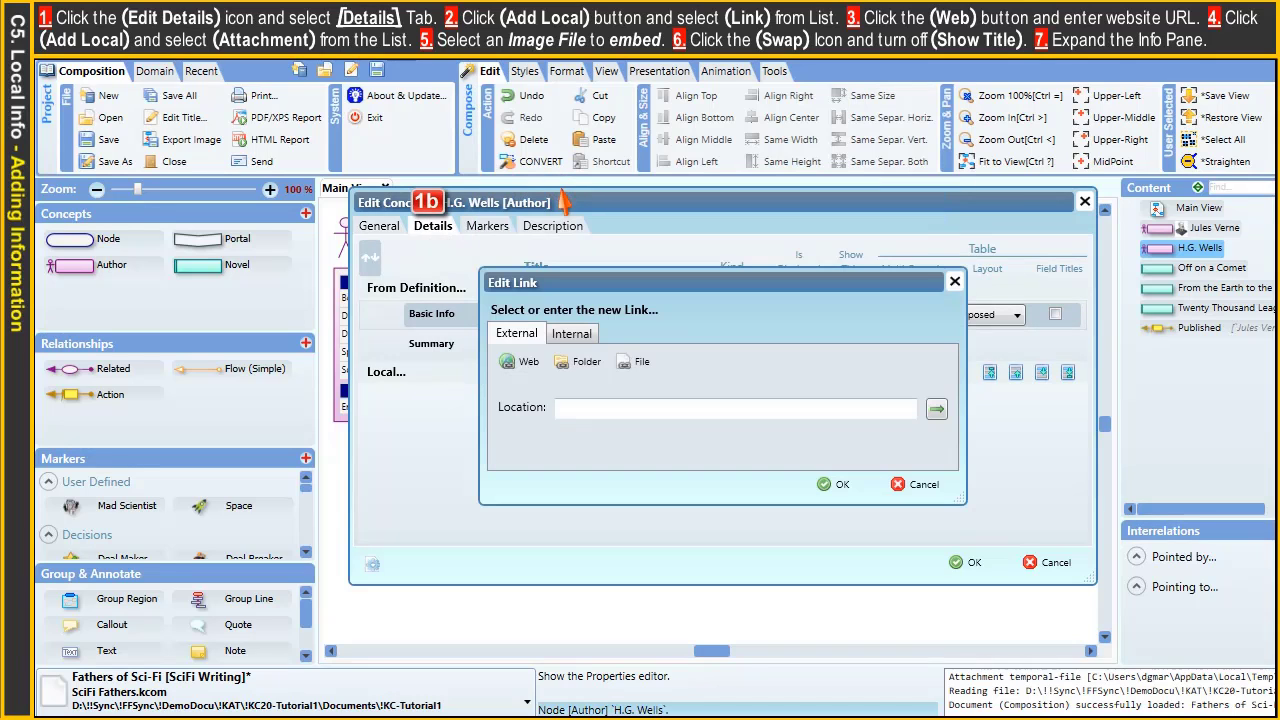
{"action": "left_click", "coordinate": [508, 366]}
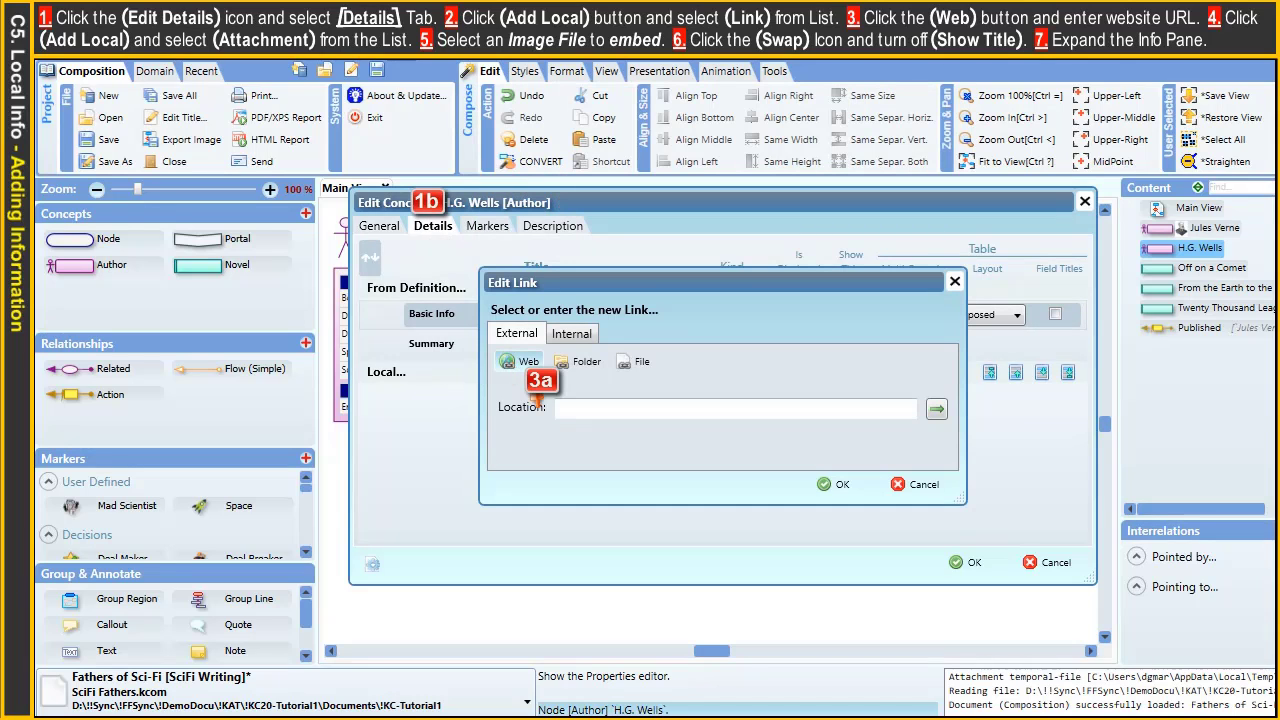
{"action": "left_click", "coordinate": [566, 409]}
{"action": "type", "text": "https://en.wikipedia.org/wiki/H._G._Wells"}
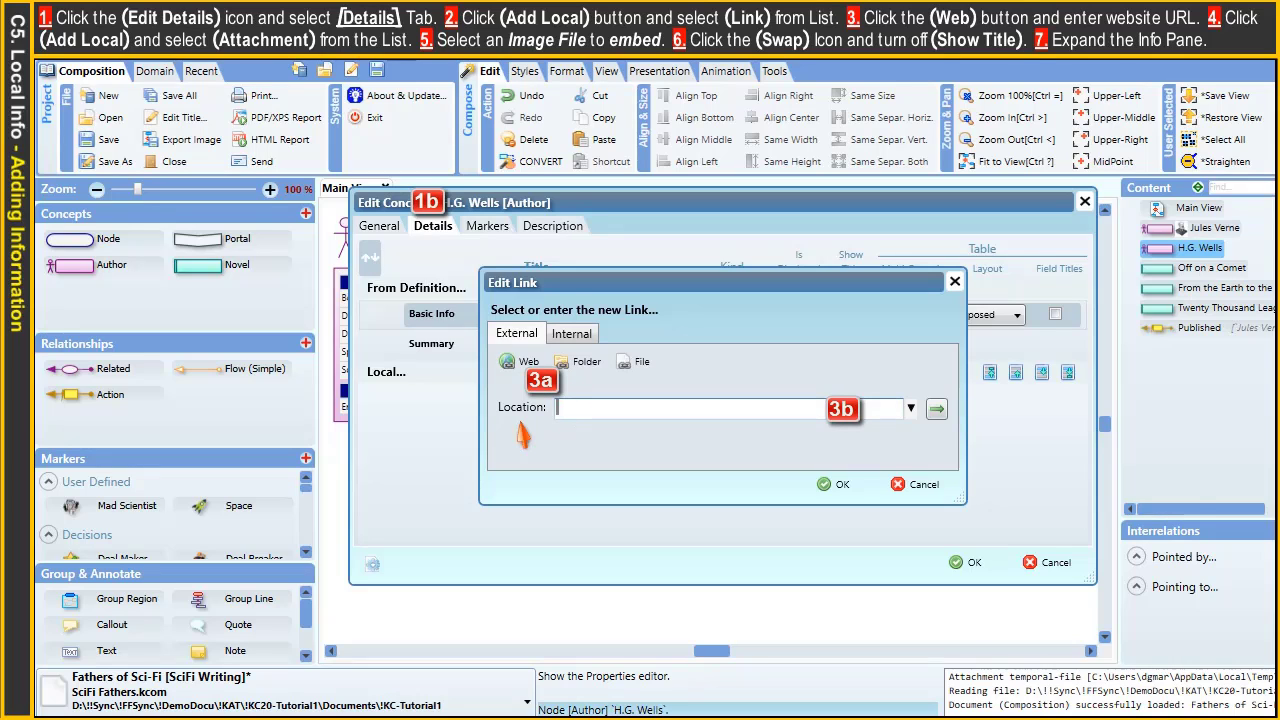
{"action": "left_click", "coordinate": [832, 484]}
Step: Add a local attachment to H.G. Wells's details using WarOfTheWorlds.jpg from the Images folder in _Assets
{"action": "left_click", "coordinate": [510, 373]}
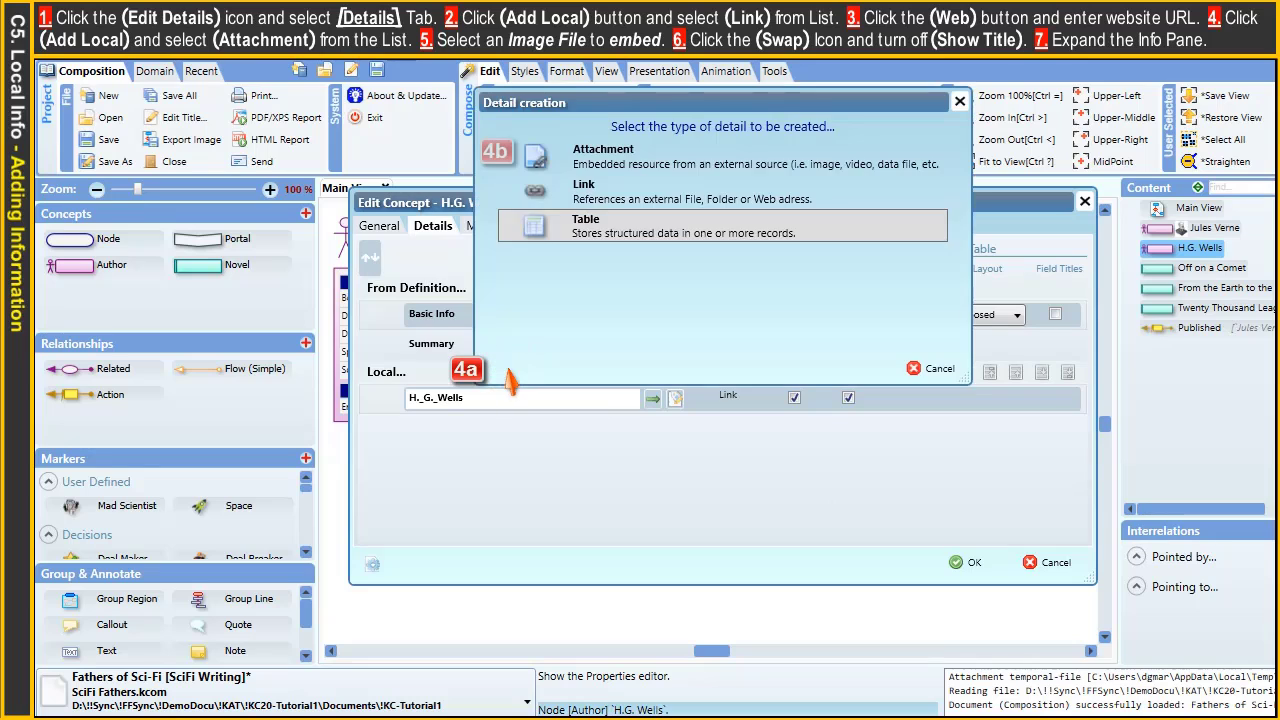
{"action": "left_click", "coordinate": [561, 162]}
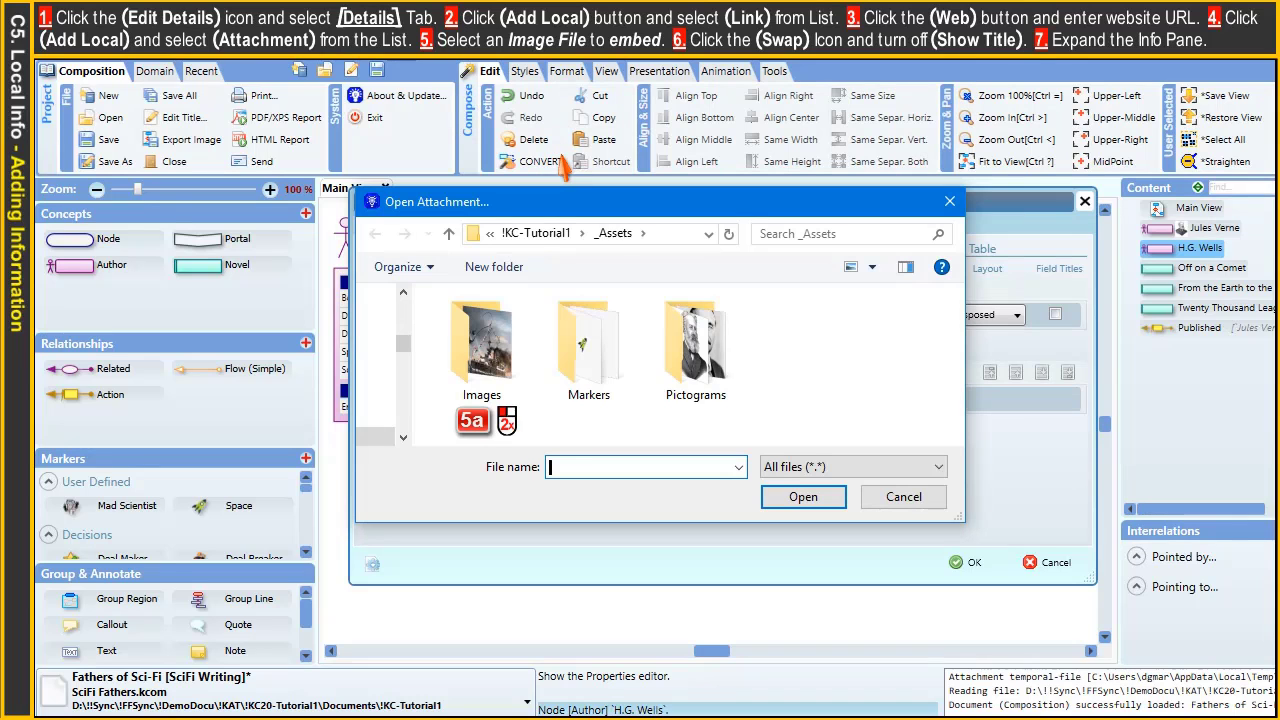
{"action": "left_click", "coordinate": [518, 352]}
{"action": "double_click", "coordinate": [518, 352]}
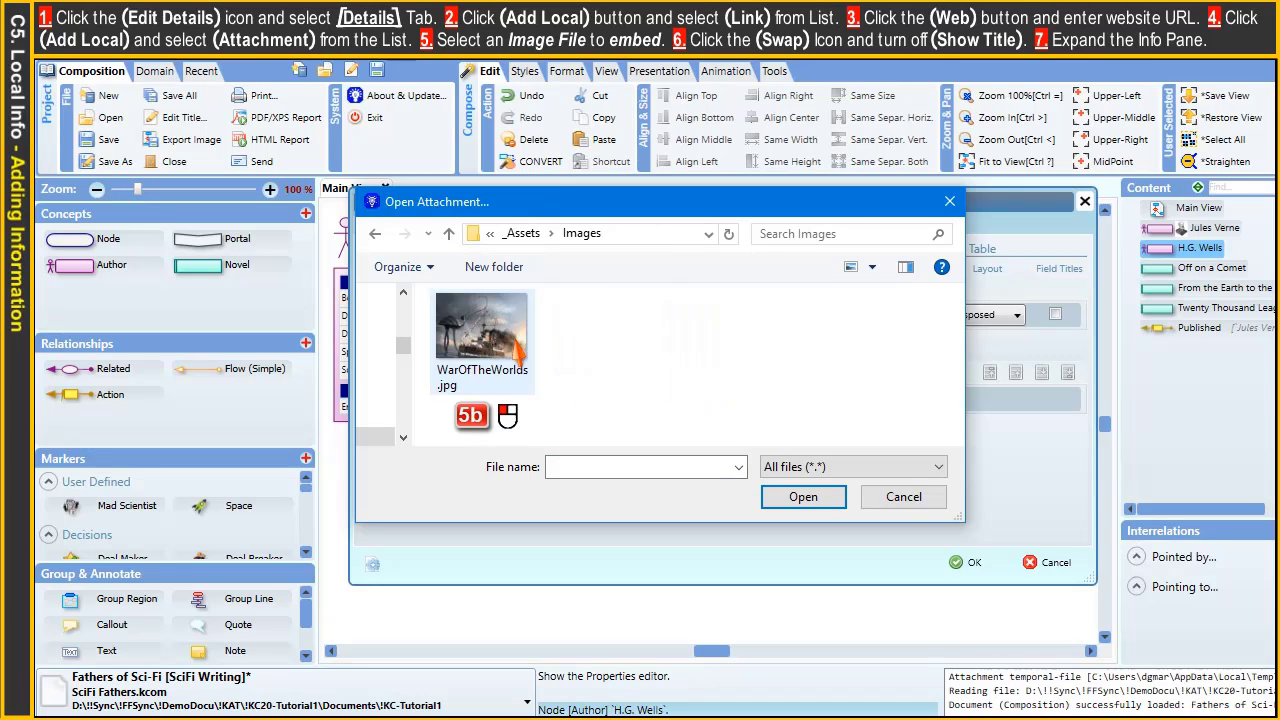
{"action": "left_click", "coordinate": [518, 345]}
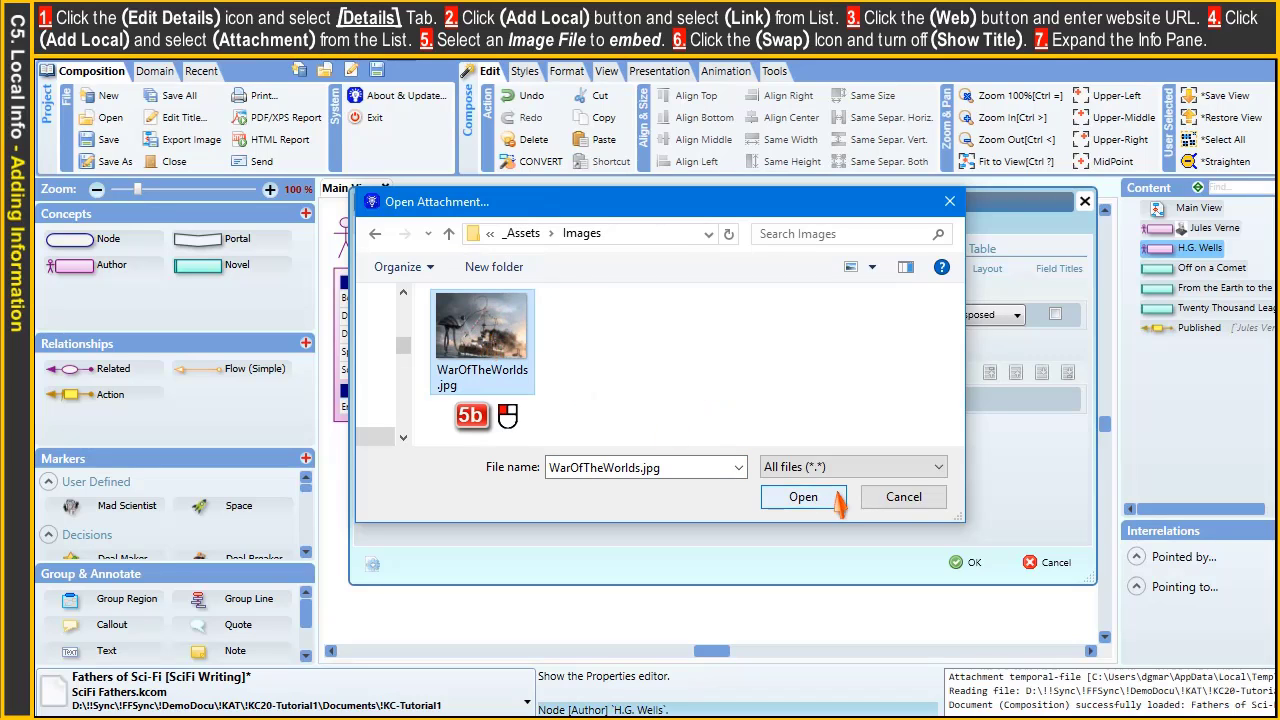
{"action": "left_click", "coordinate": [803, 496]}
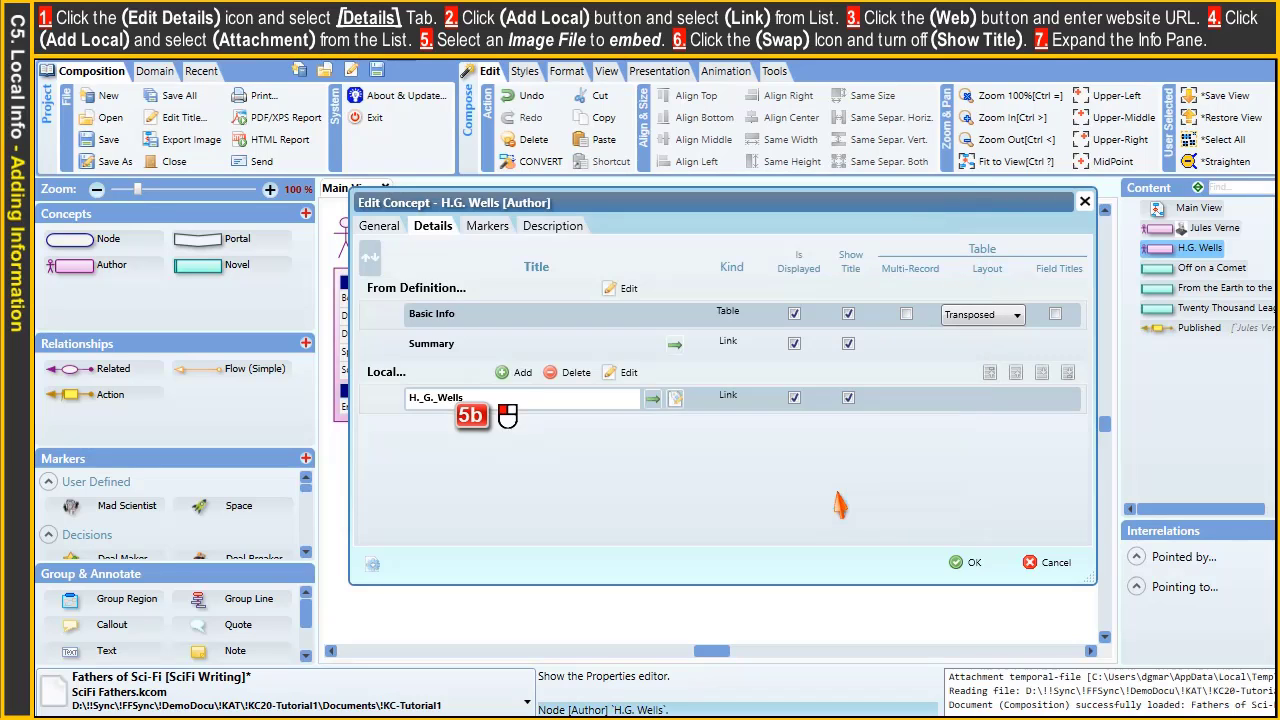
Step: Place H.G. Wells's local details above the definition ones, turn off Show Title for the H._G._Wells link, and apply
{"action": "left_click", "coordinate": [369, 259]}
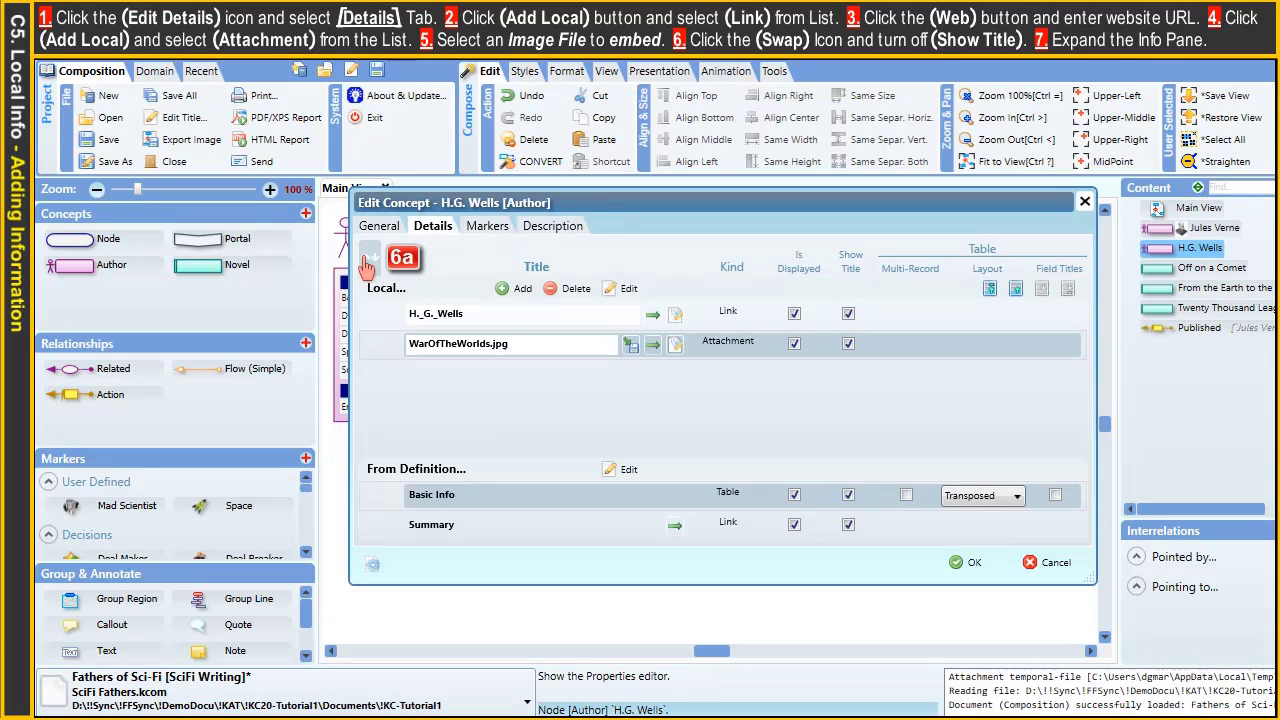
{"action": "left_click", "coordinate": [374, 322]}
{"action": "left_click", "coordinate": [847, 314]}
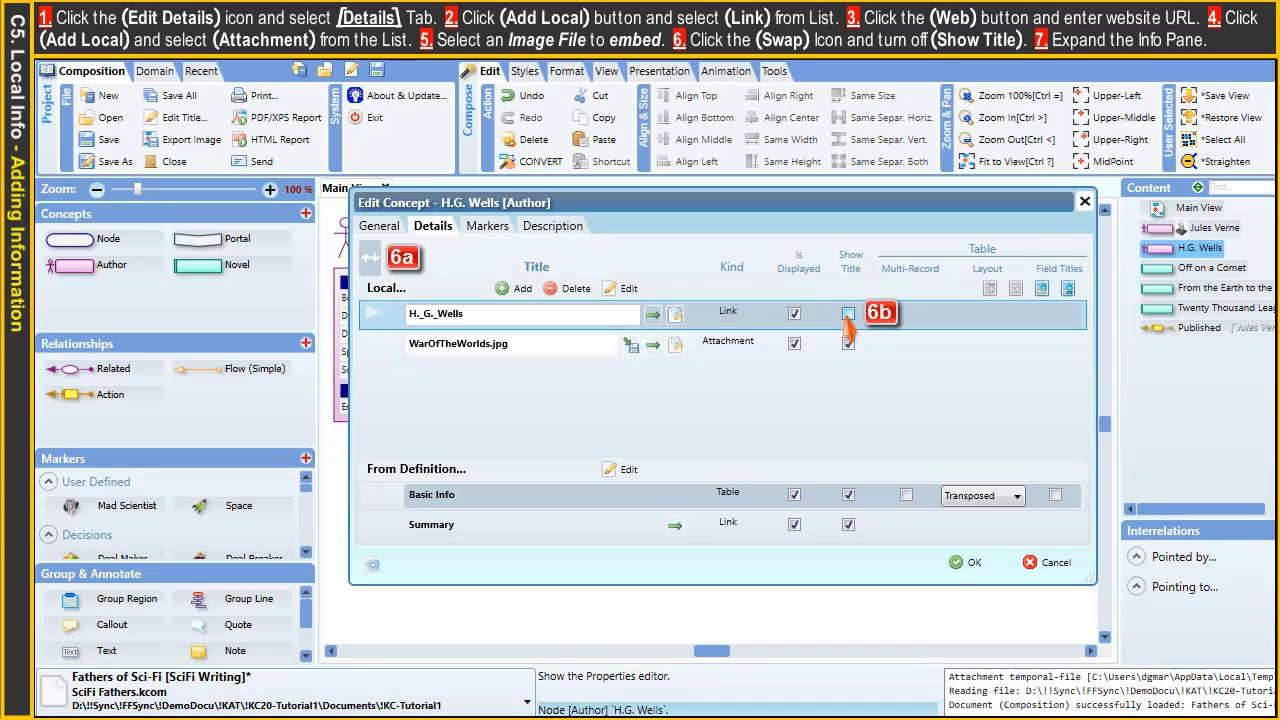
{"action": "left_click", "coordinate": [959, 565]}
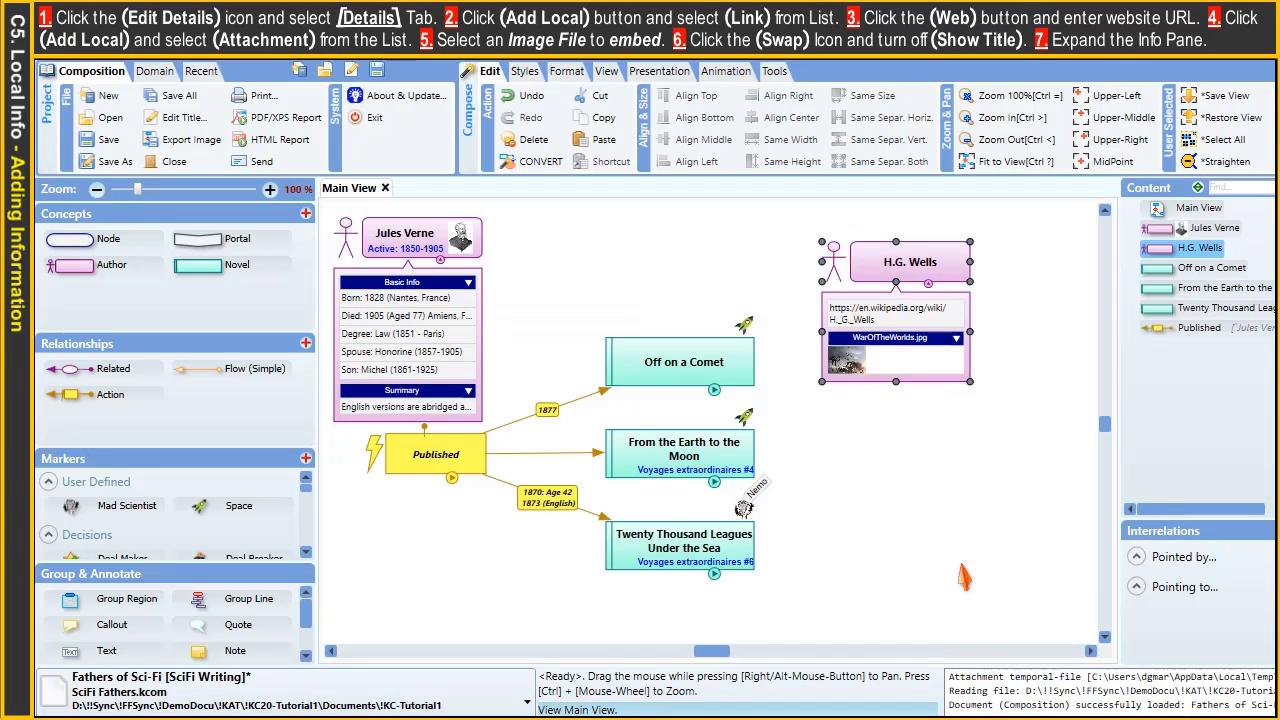
Step: Enlarge H.G. Wells's info pane downward and preview its Wikipedia link and attached image, closing each viewer
{"action": "left_click_drag", "start_coordinate": [896, 381], "coordinate": [898, 476]}
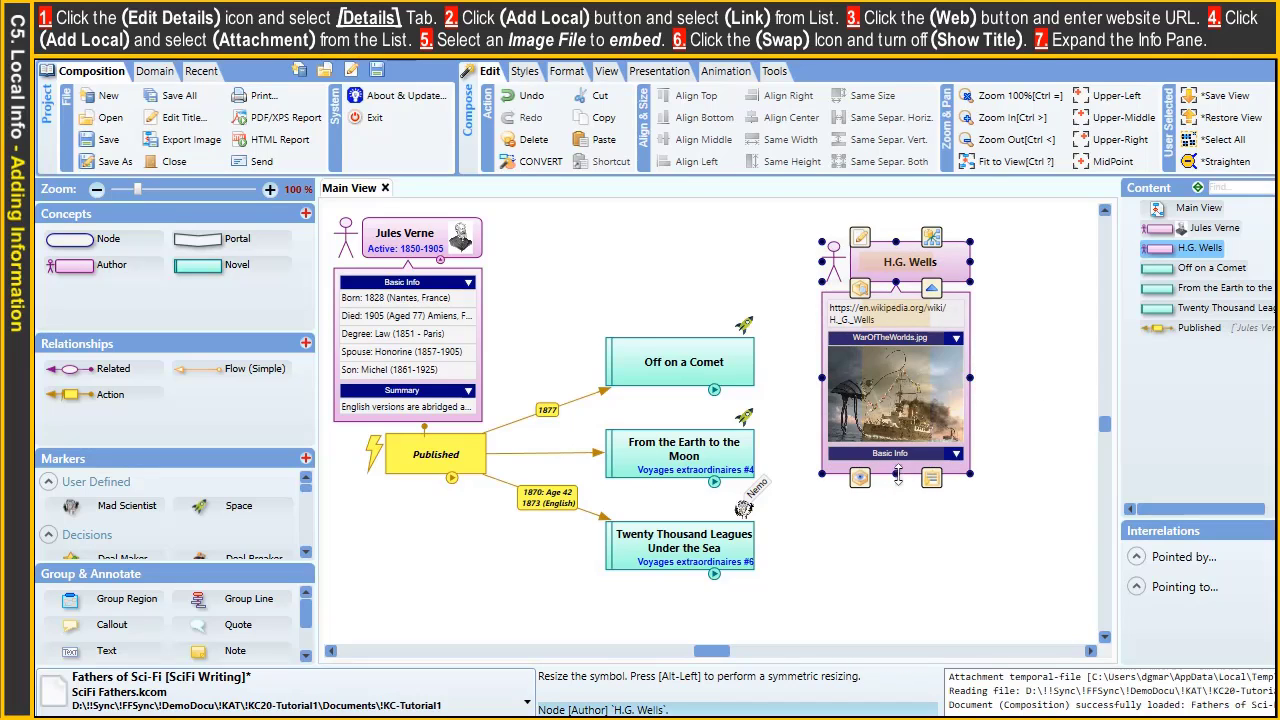
{"action": "left_click", "coordinate": [946, 321]}
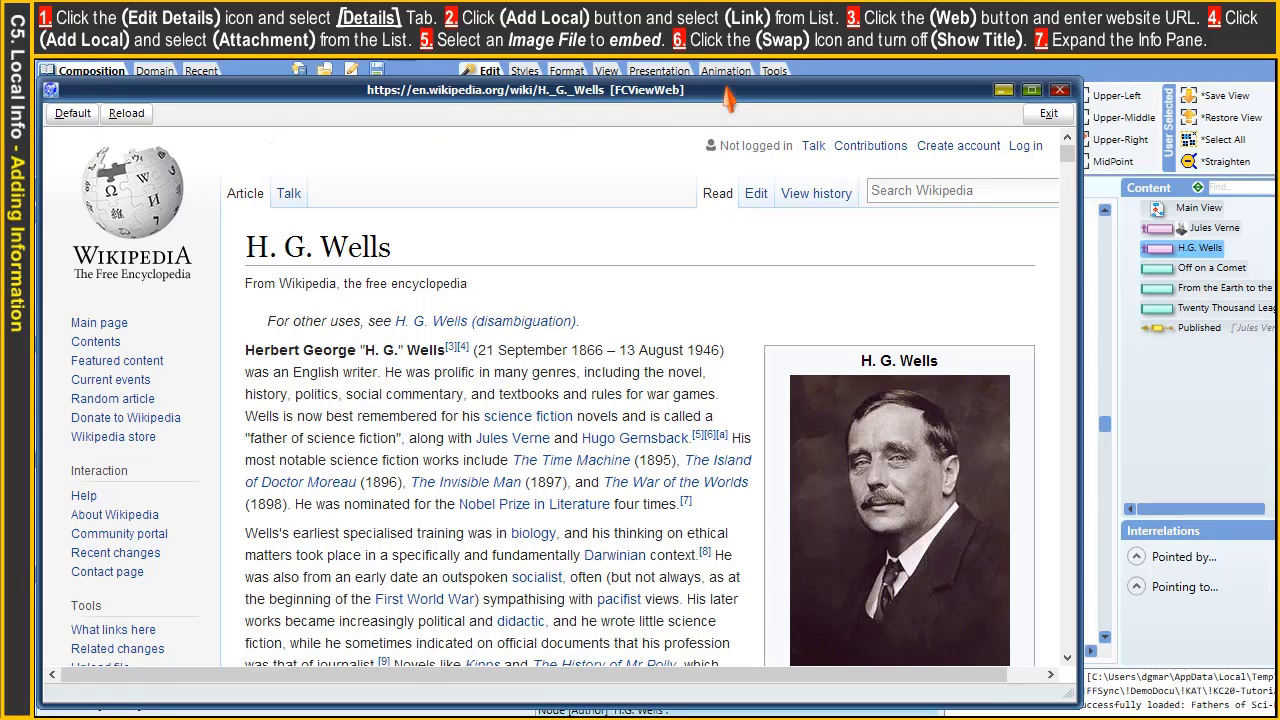
{"action": "left_click", "coordinate": [1048, 113]}
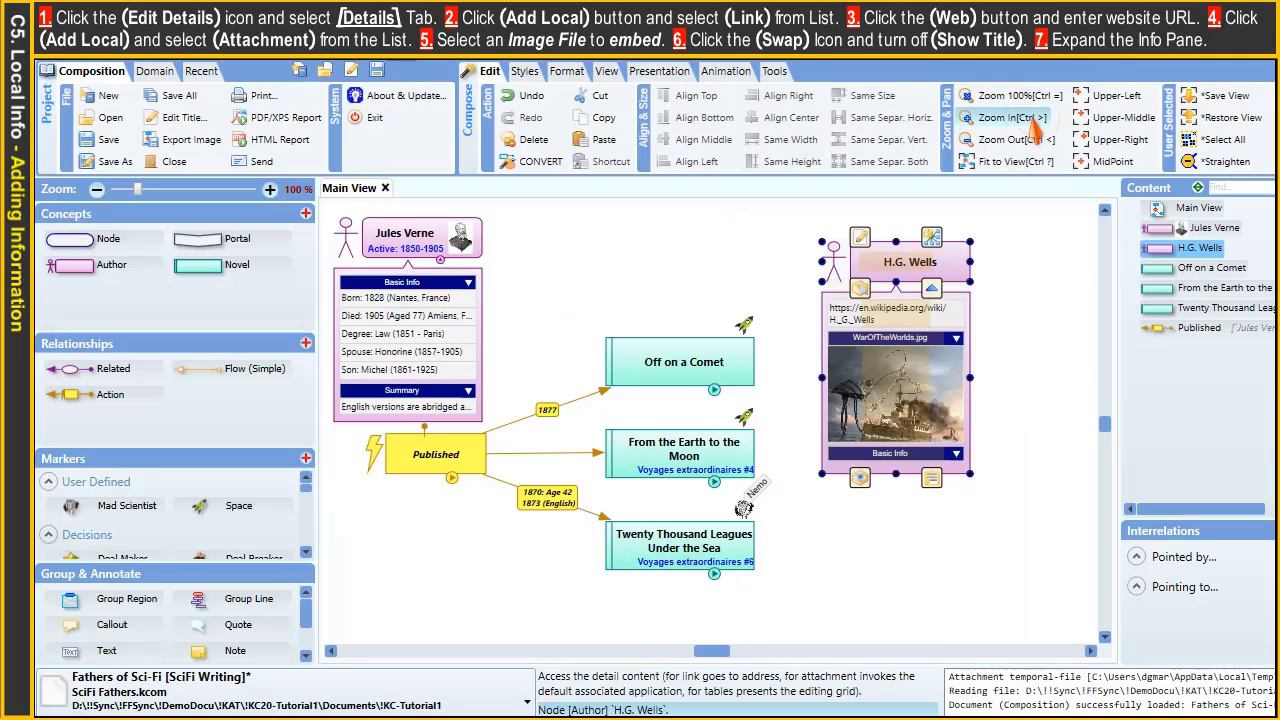
{"action": "left_click", "coordinate": [946, 402]}
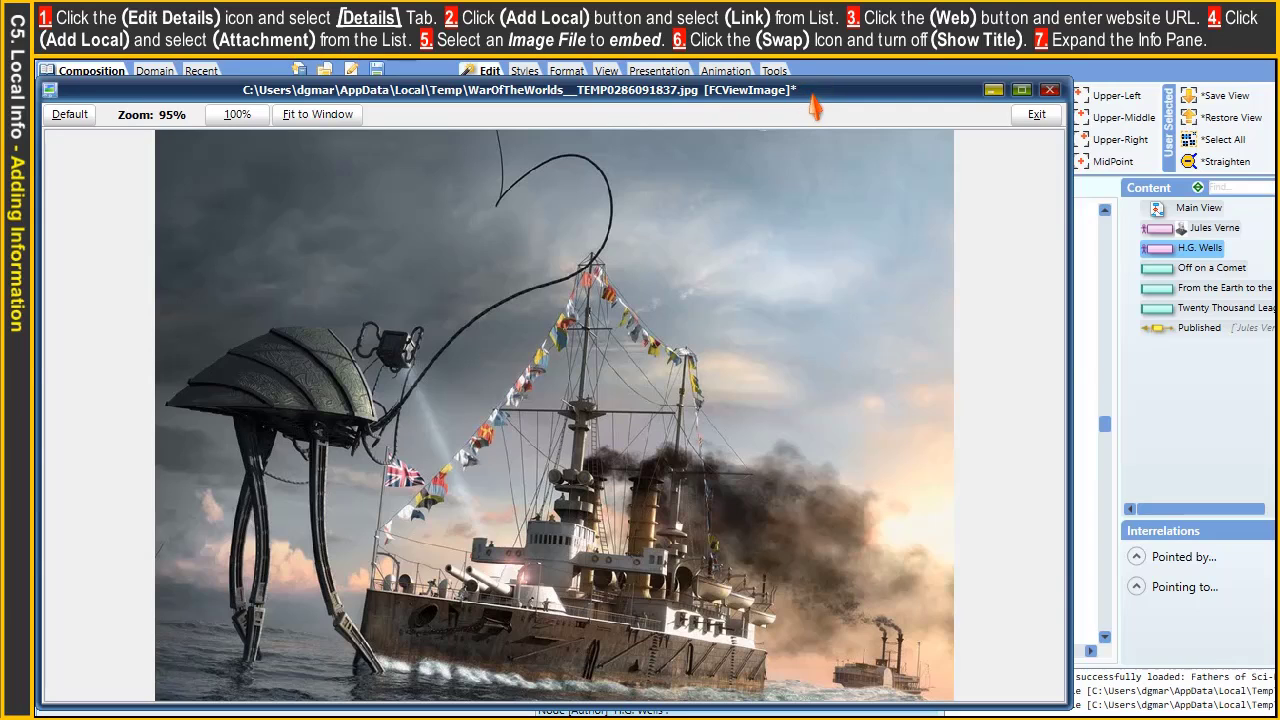
{"action": "left_click", "coordinate": [1035, 116]}
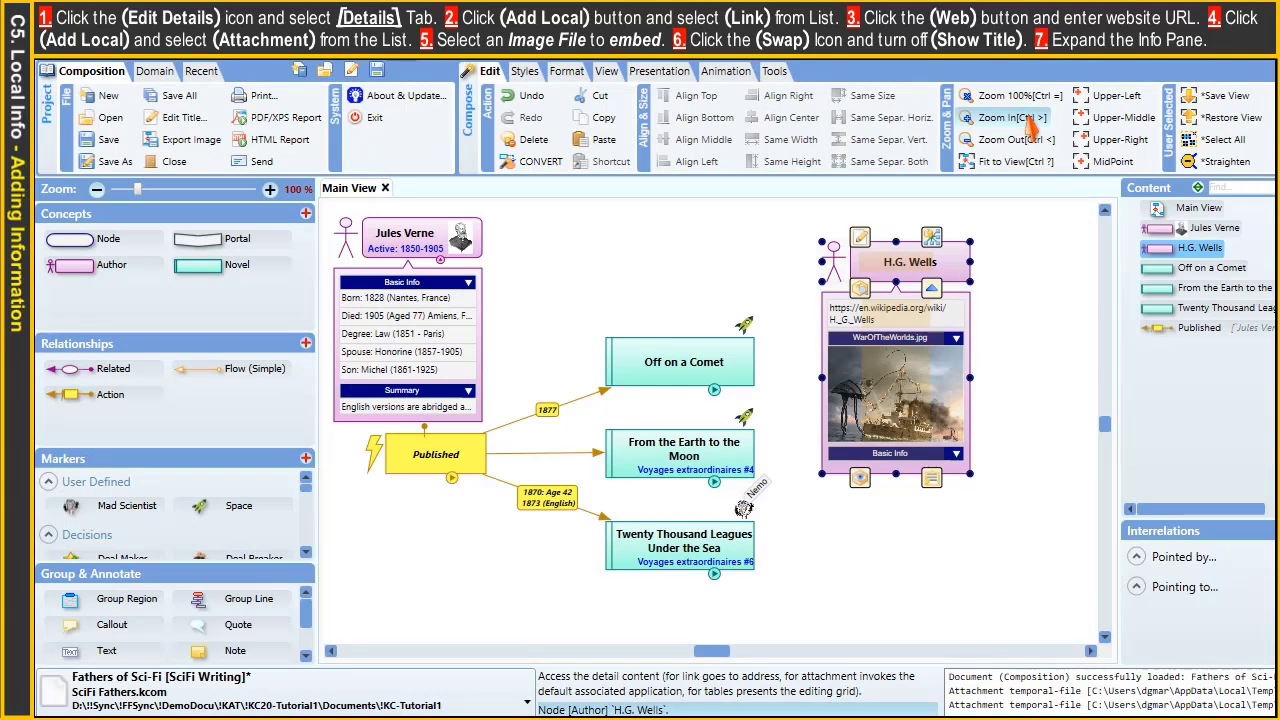
Step: Deselect H.G. Wells and save the composition
{"action": "left_click", "coordinate": [669, 276]}
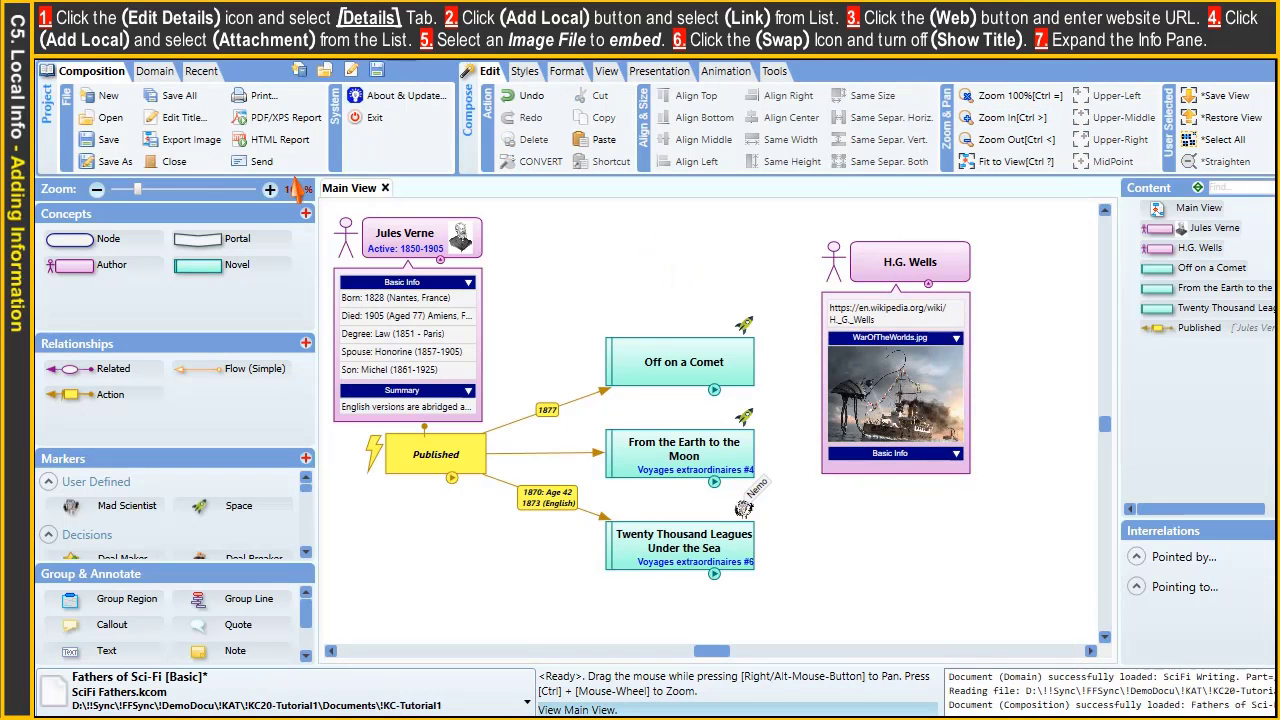
{"action": "left_click", "coordinate": [109, 140]}
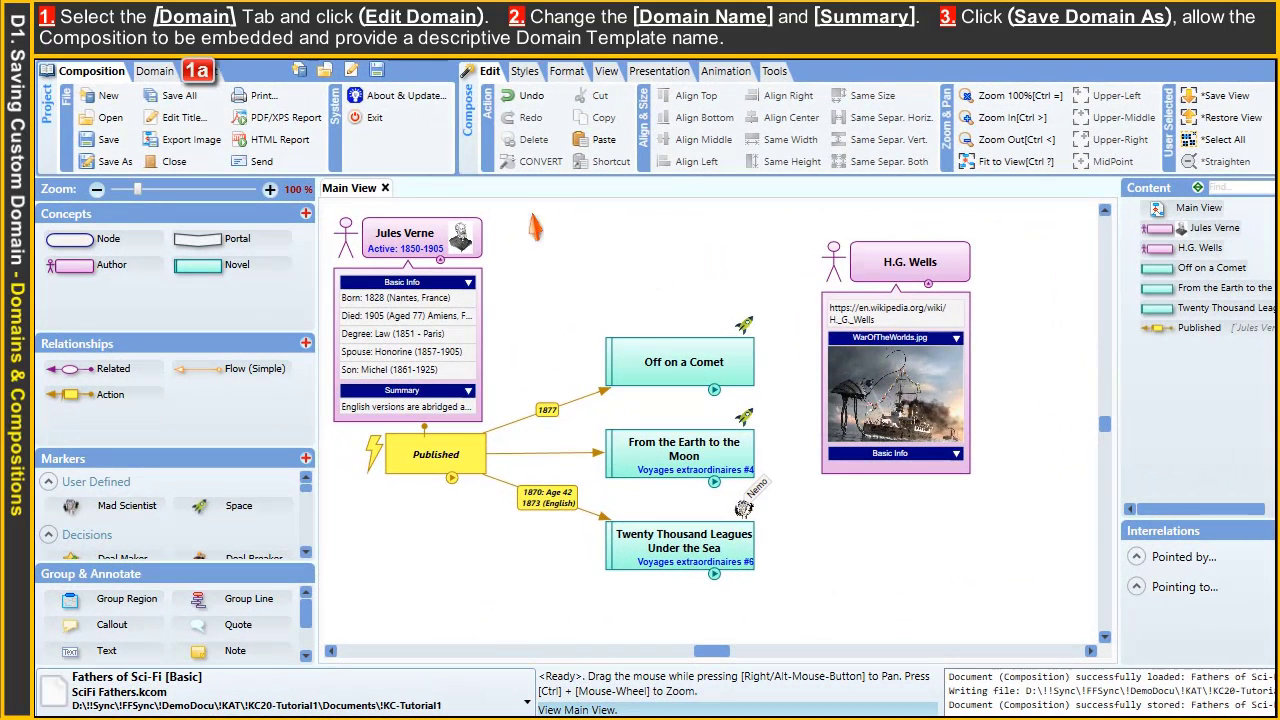
Step: Rename the domain as SciFi Writing and set its summary to "Discussion of Science Fiction Literature"
{"action": "left_click", "coordinate": [151, 72]}
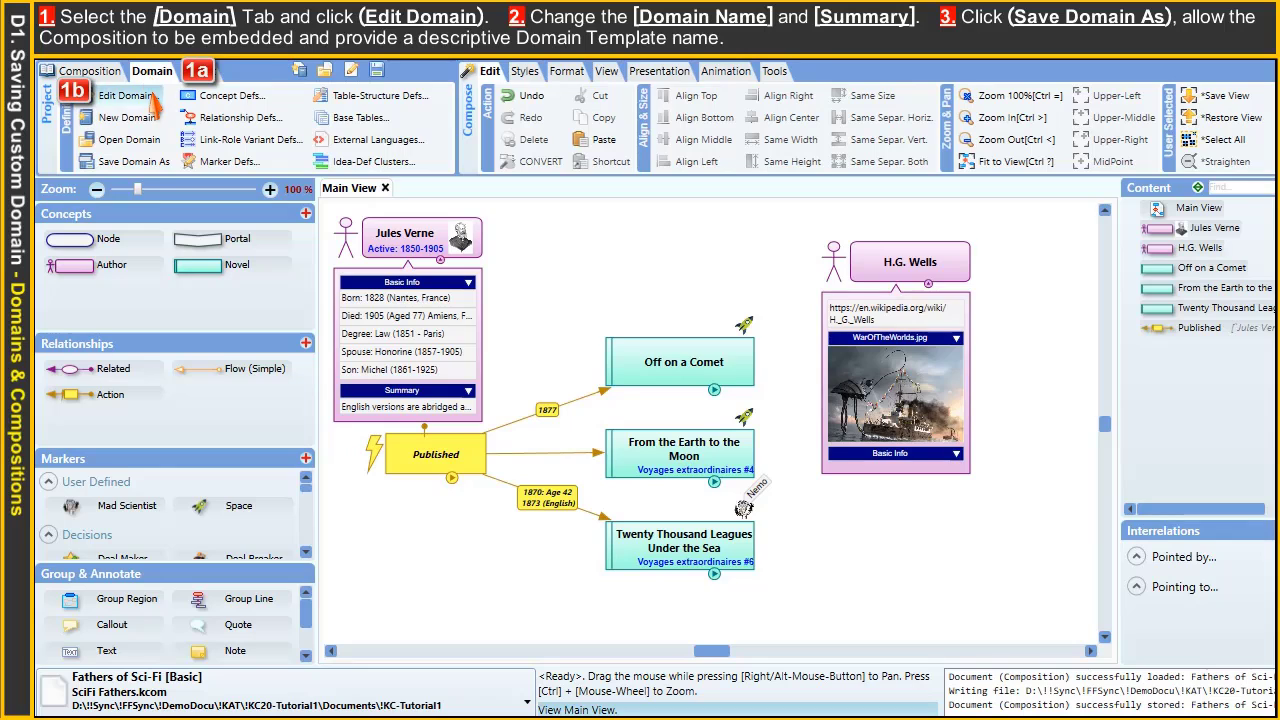
{"action": "left_click", "coordinate": [153, 98]}
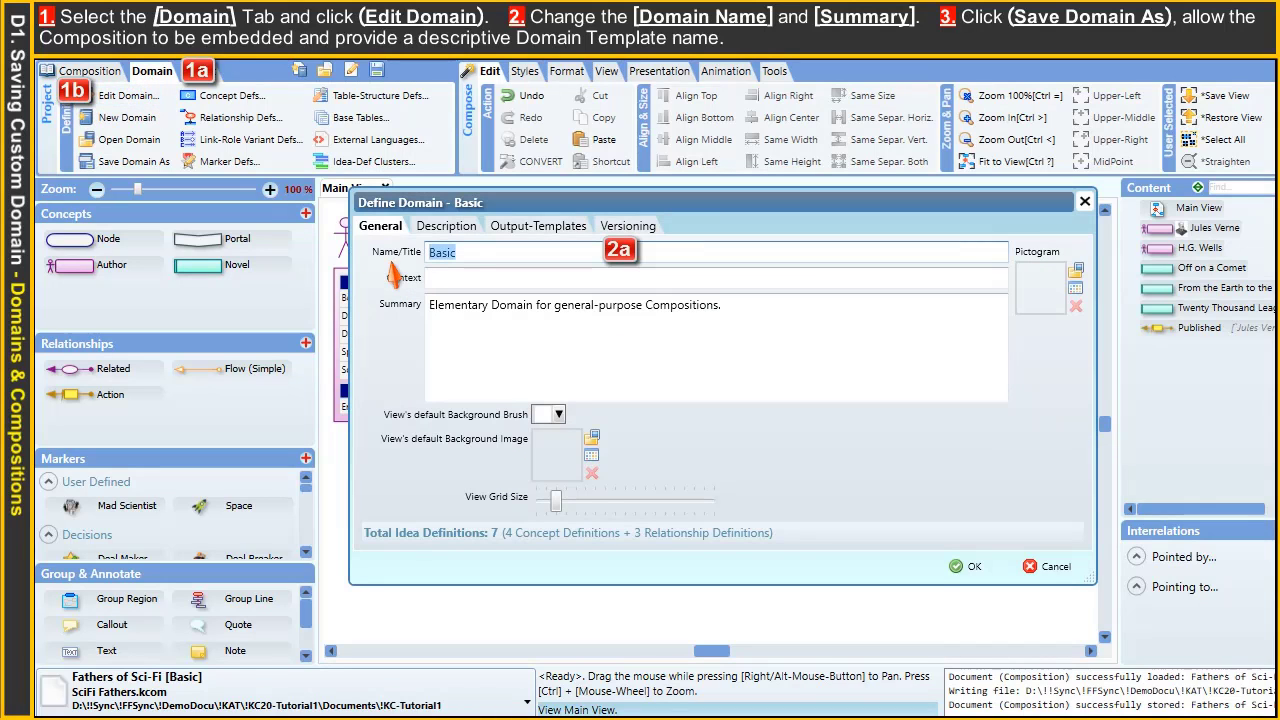
{"action": "type", "text": "SciFi Writing"}
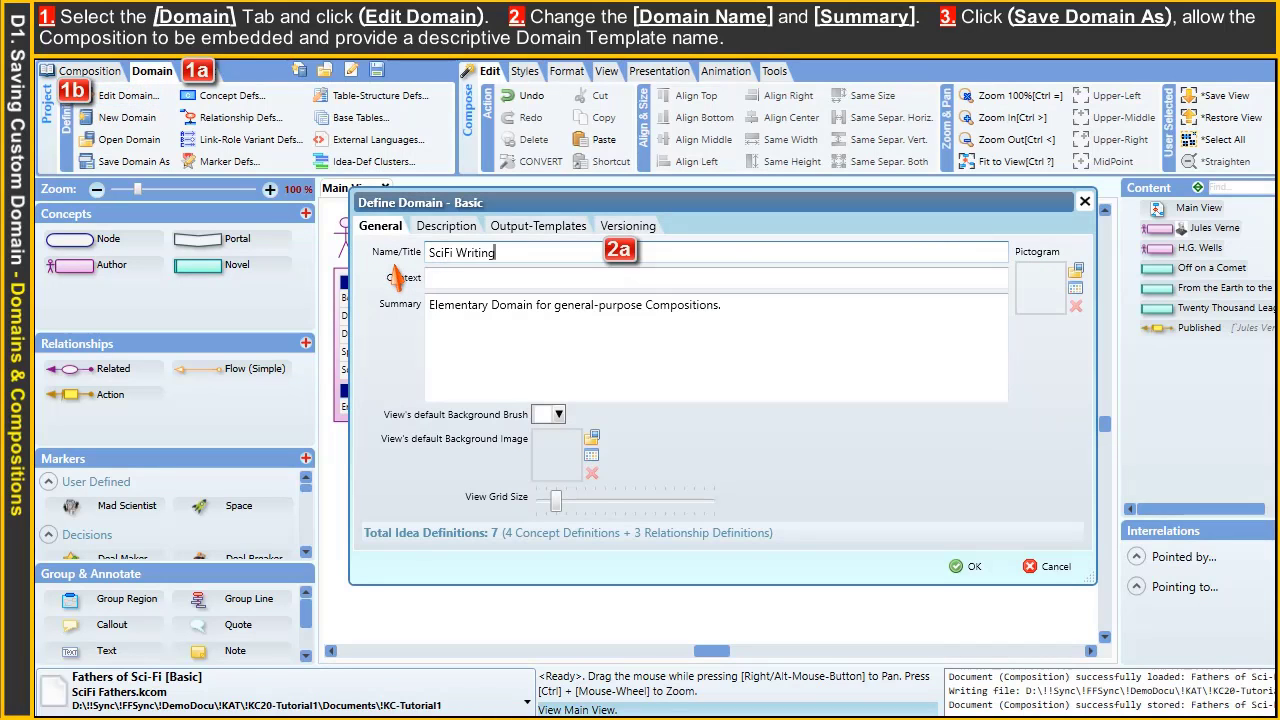
{"action": "triple_click", "coordinate": [432, 333]}
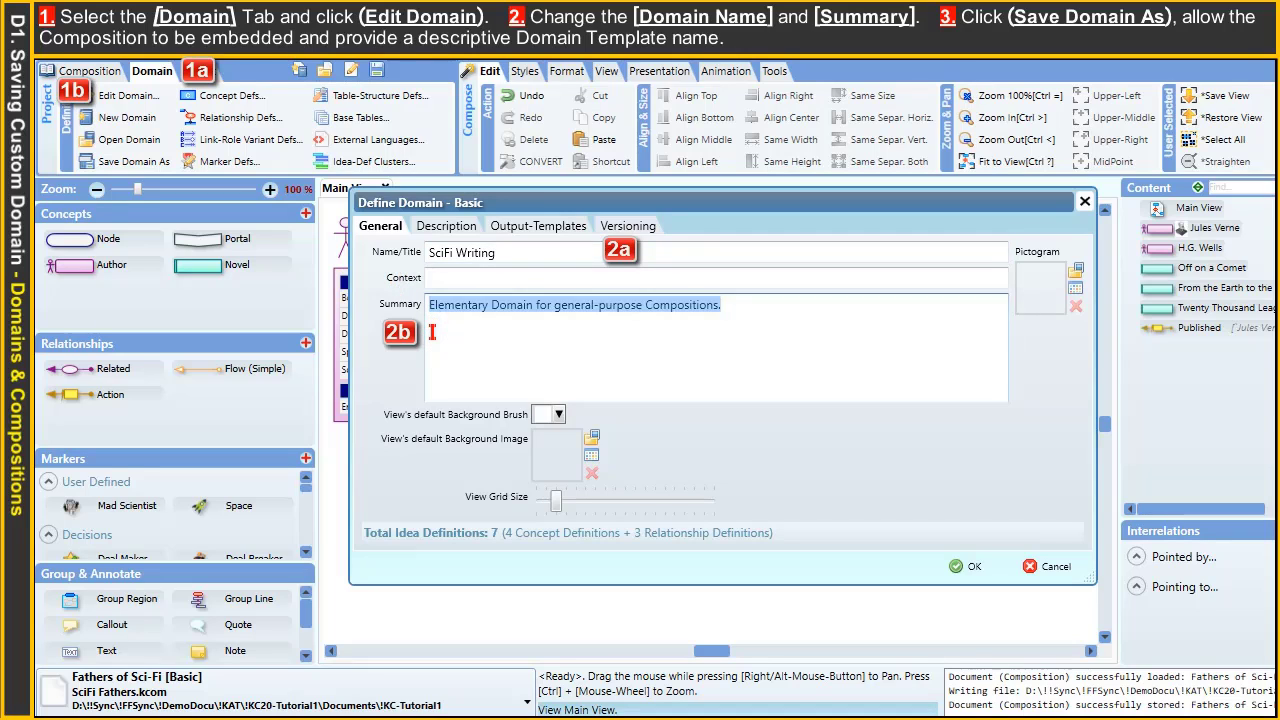
{"action": "type", "text": "Discussion of Science Fiction Literature"}
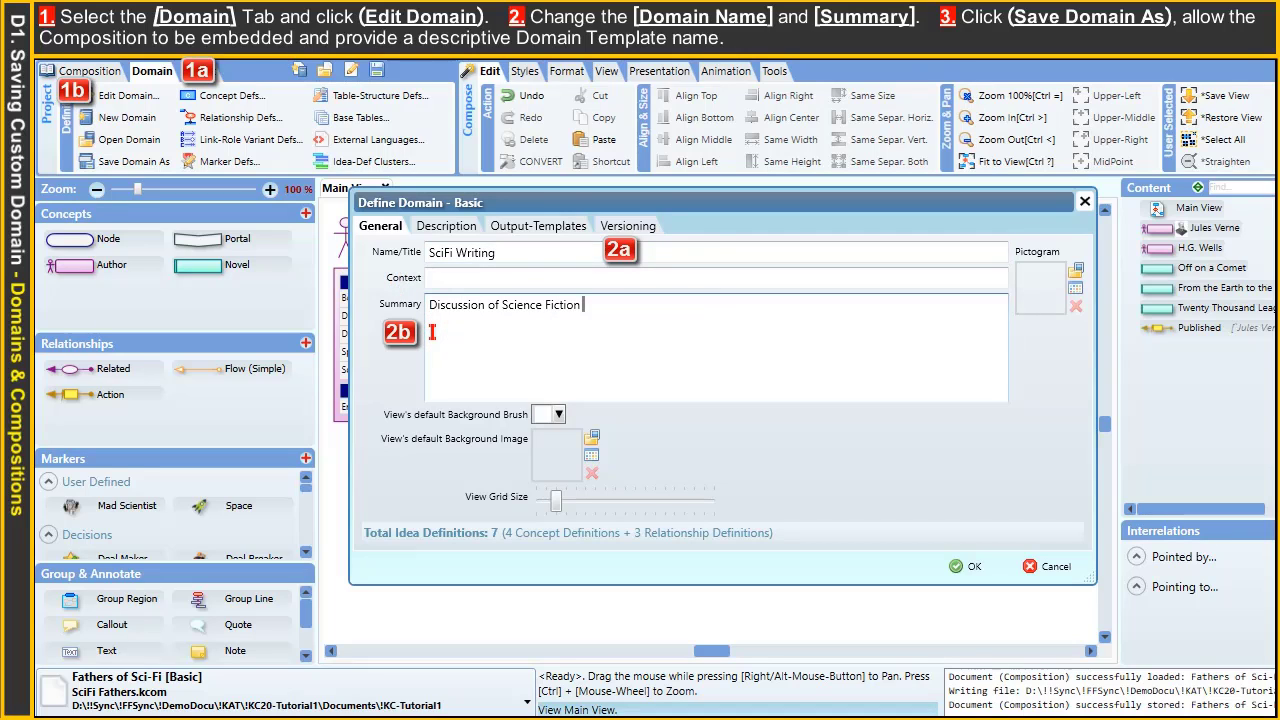
{"action": "left_click", "coordinate": [966, 566]}
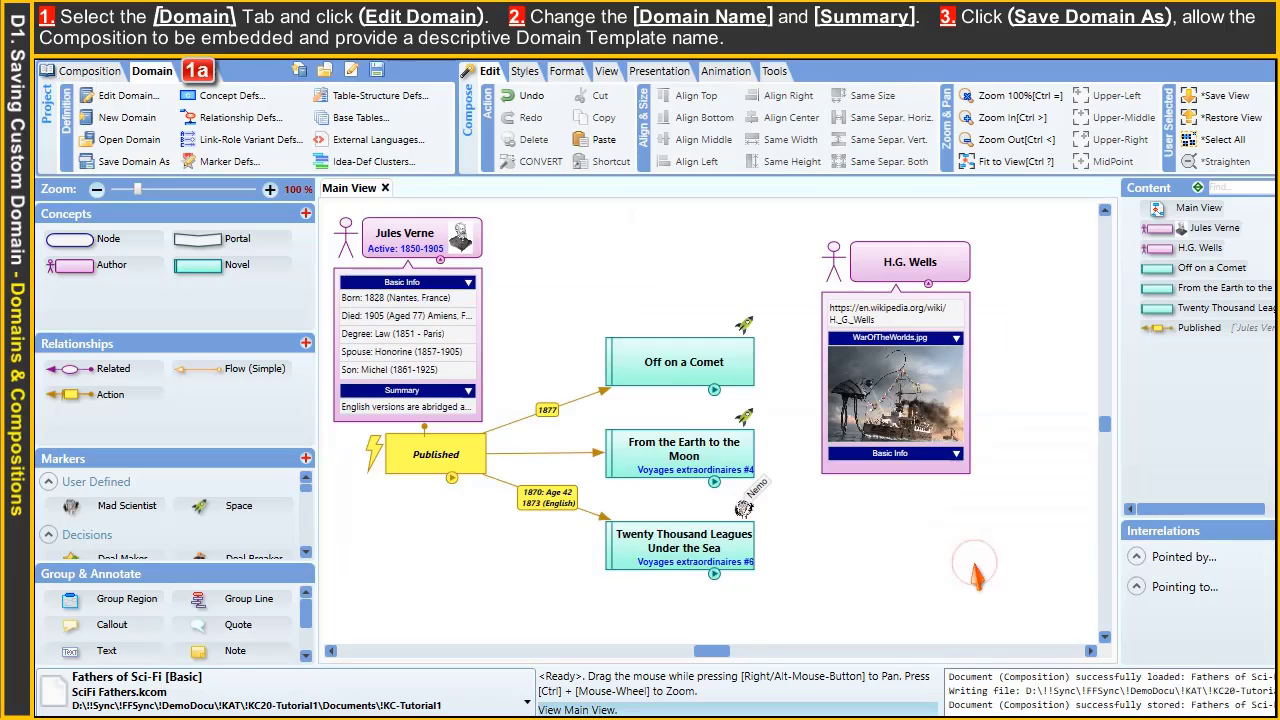
Step: Save the domain under the file name "!SciFi Writing", including the current composition as its template
{"action": "left_click", "coordinate": [152, 166]}
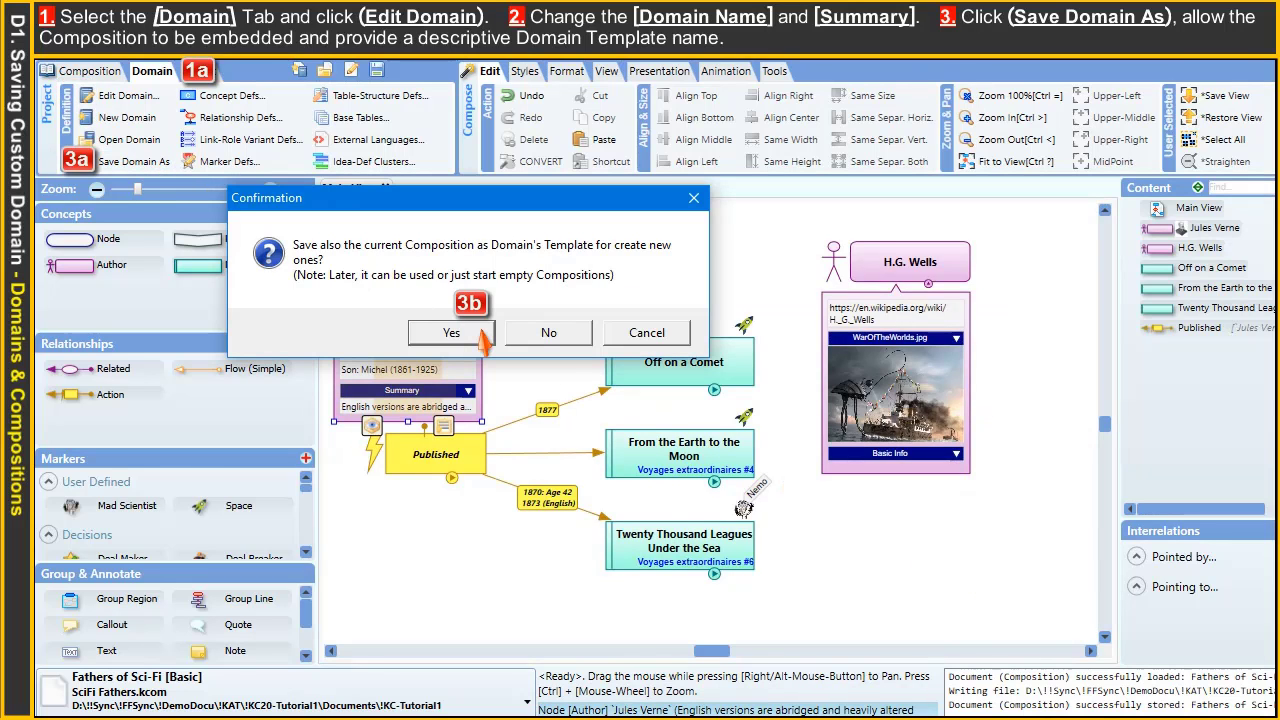
{"action": "left_click", "coordinate": [481, 336]}
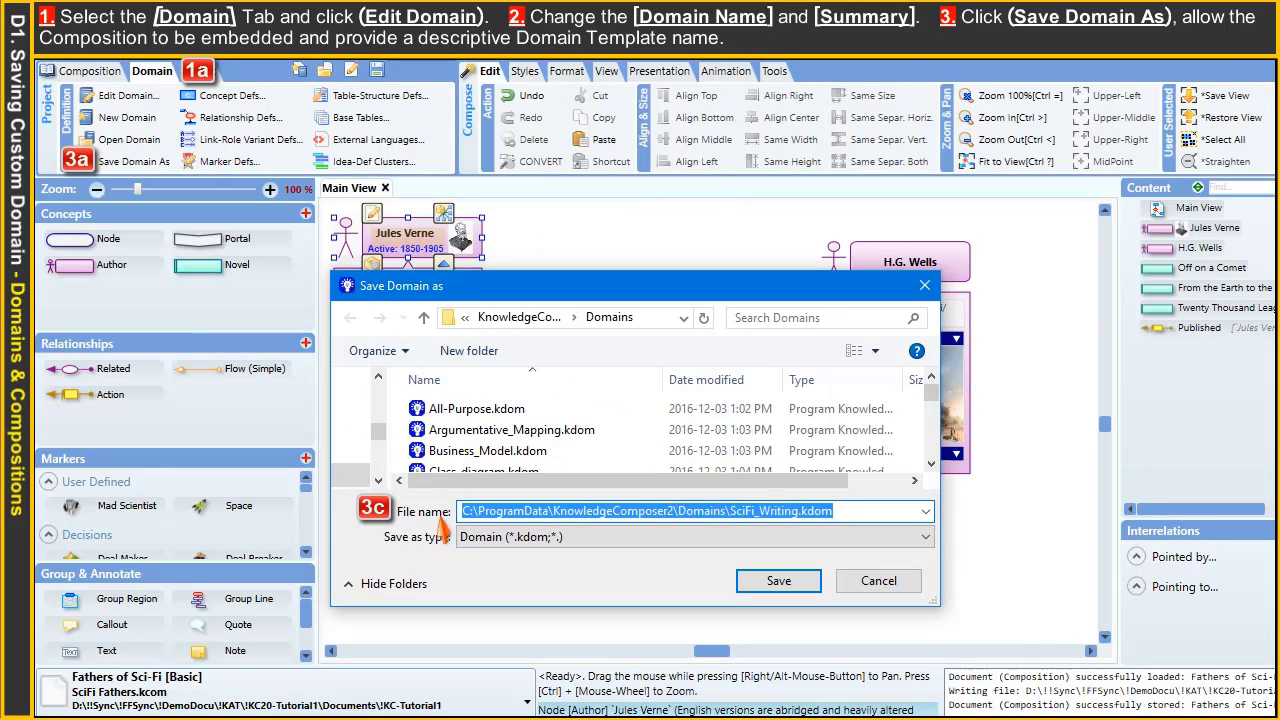
{"action": "type", "text": "!SciFi Writing"}
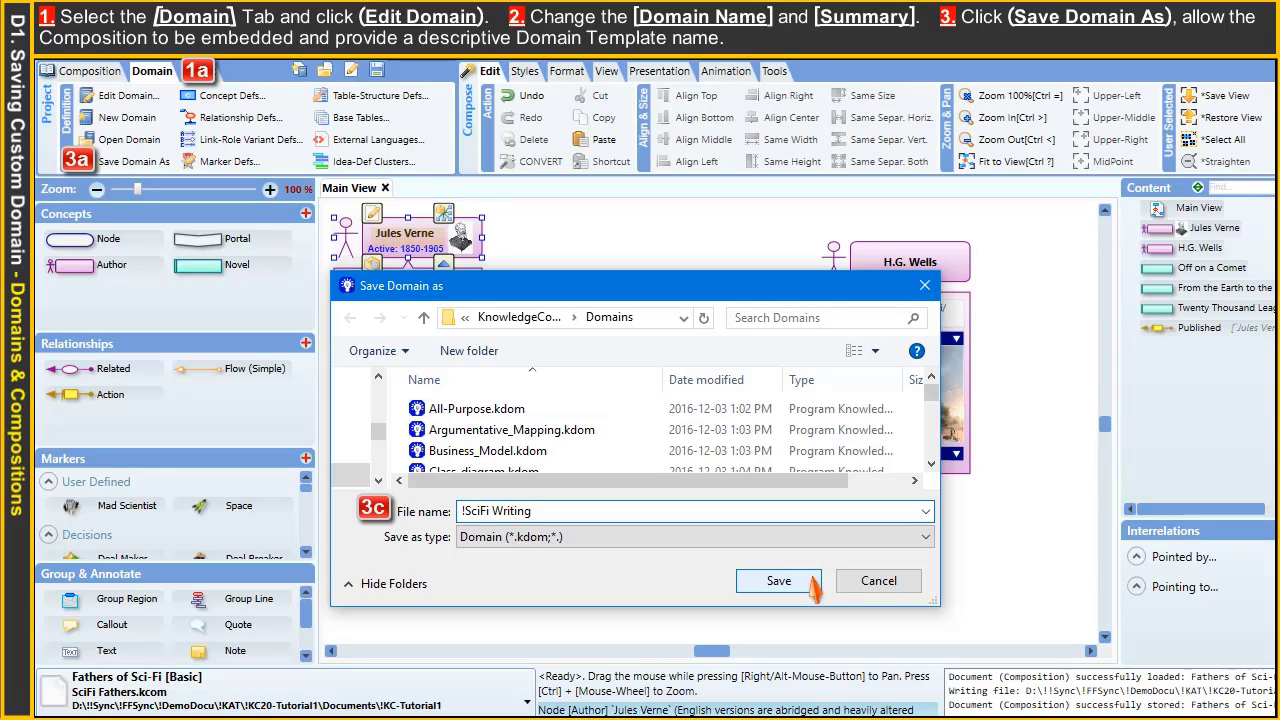
{"action": "left_click", "coordinate": [813, 582]}
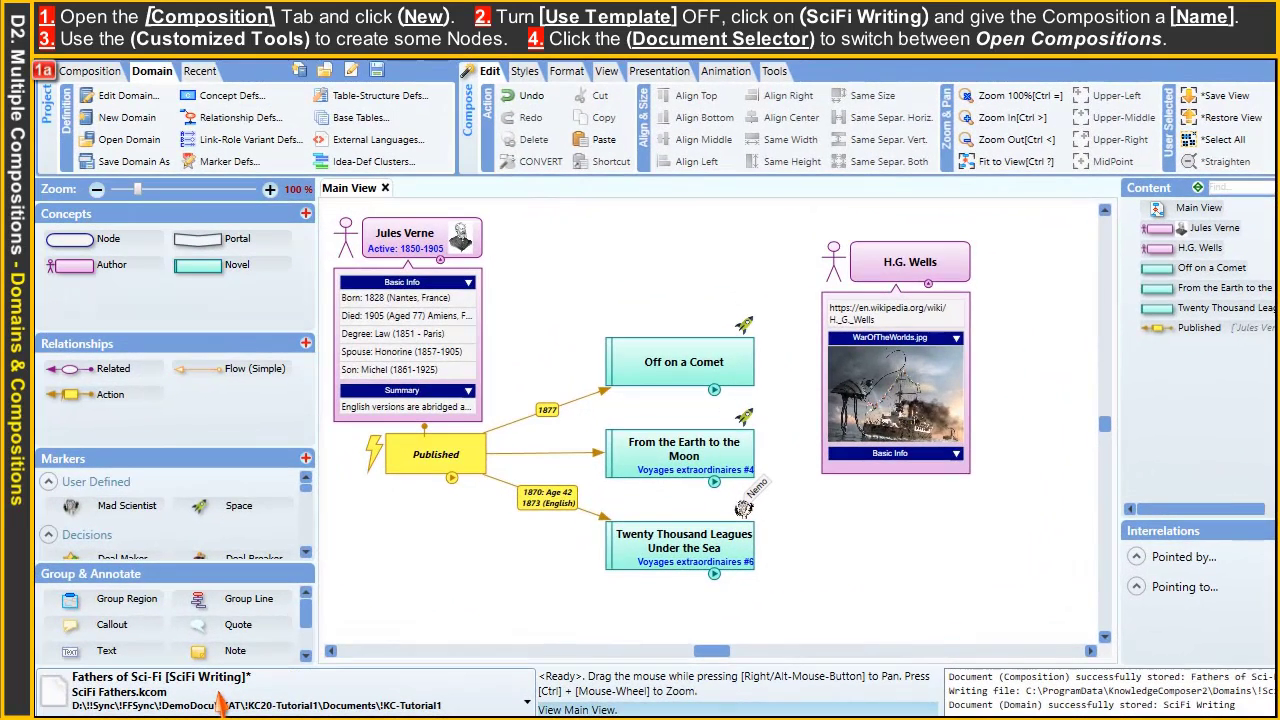
Step: Create a new composition from the SciFi Writing domain with Use Template off, and name it American SciFi
{"action": "left_click", "coordinate": [405, 240]}
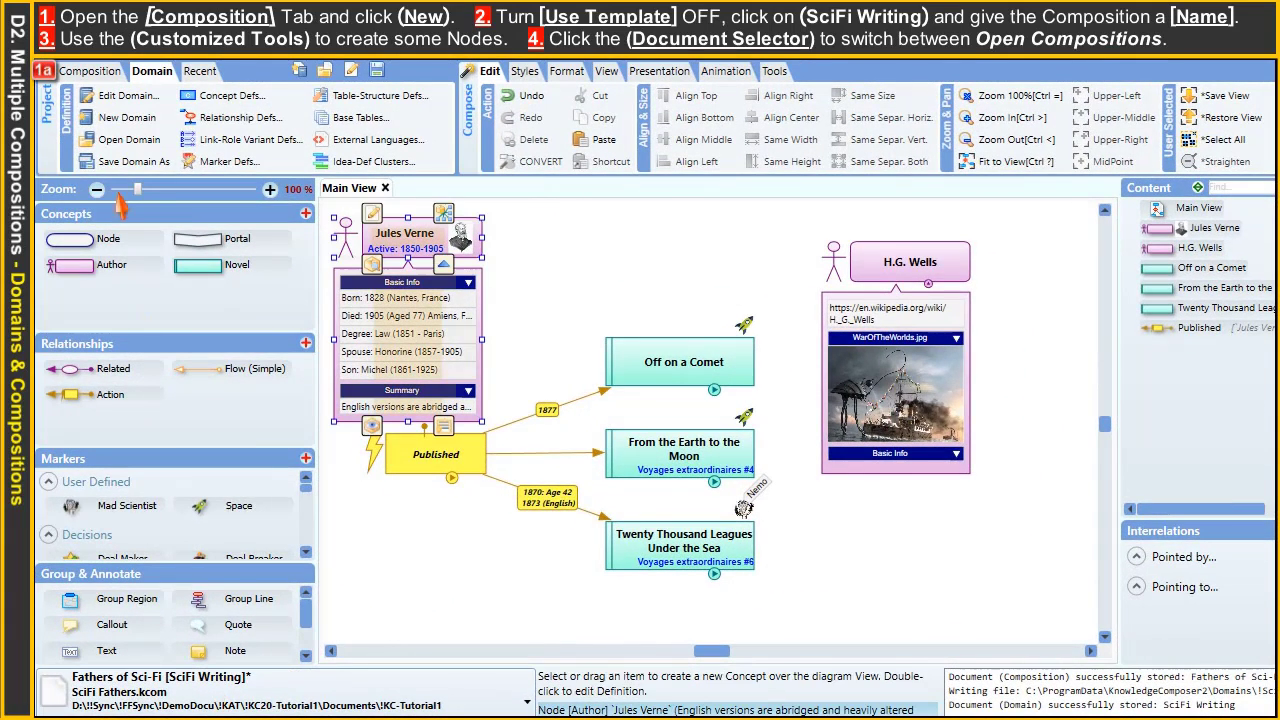
{"action": "left_click", "coordinate": [92, 73]}
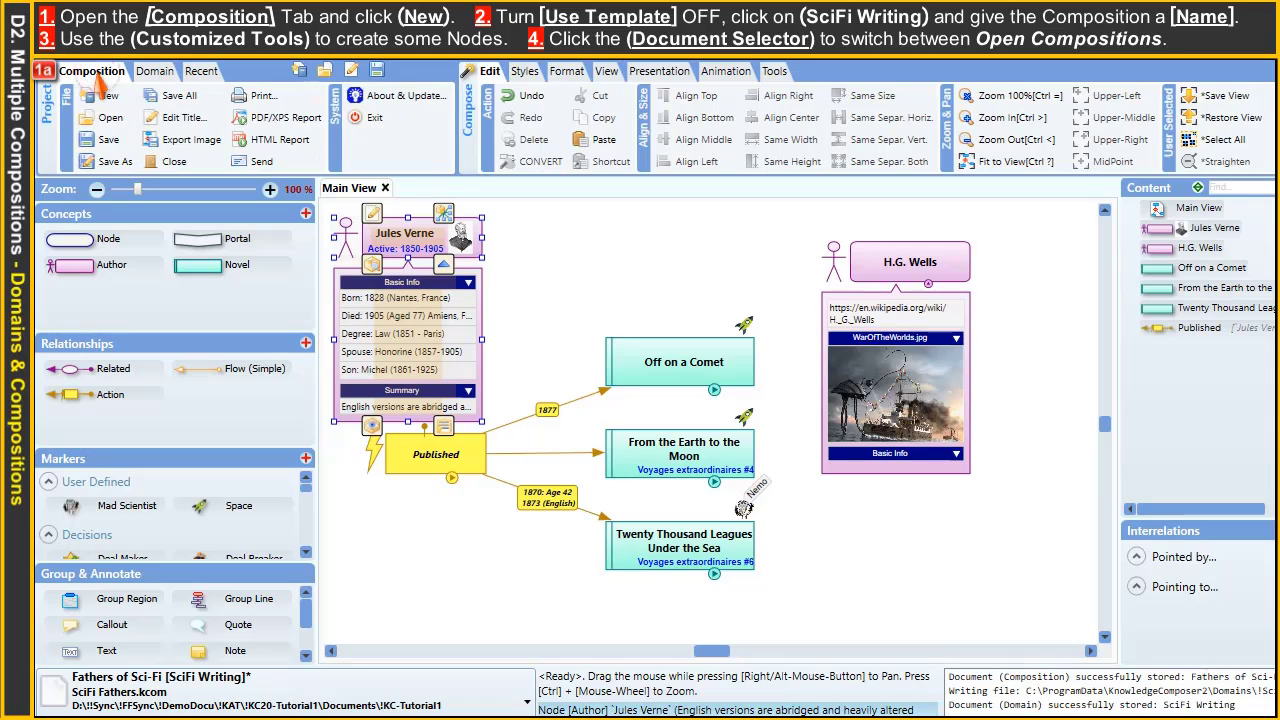
{"action": "left_click", "coordinate": [106, 97]}
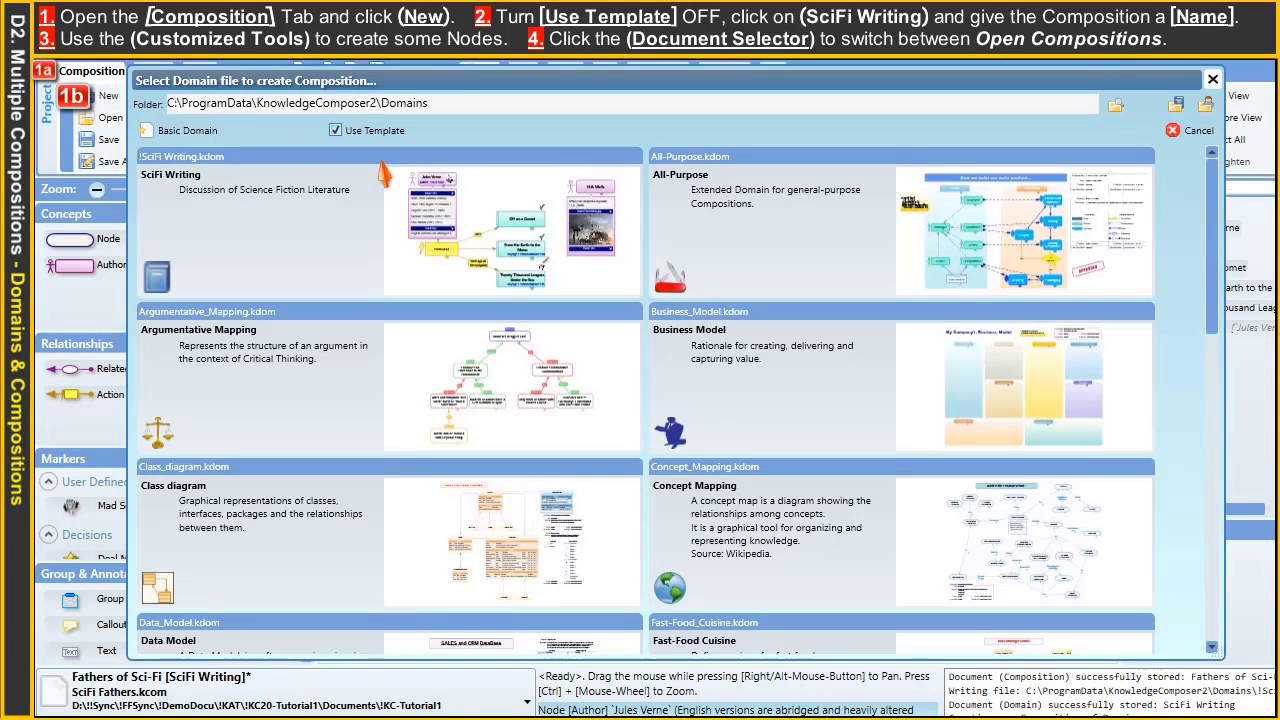
{"action": "left_click", "coordinate": [335, 131]}
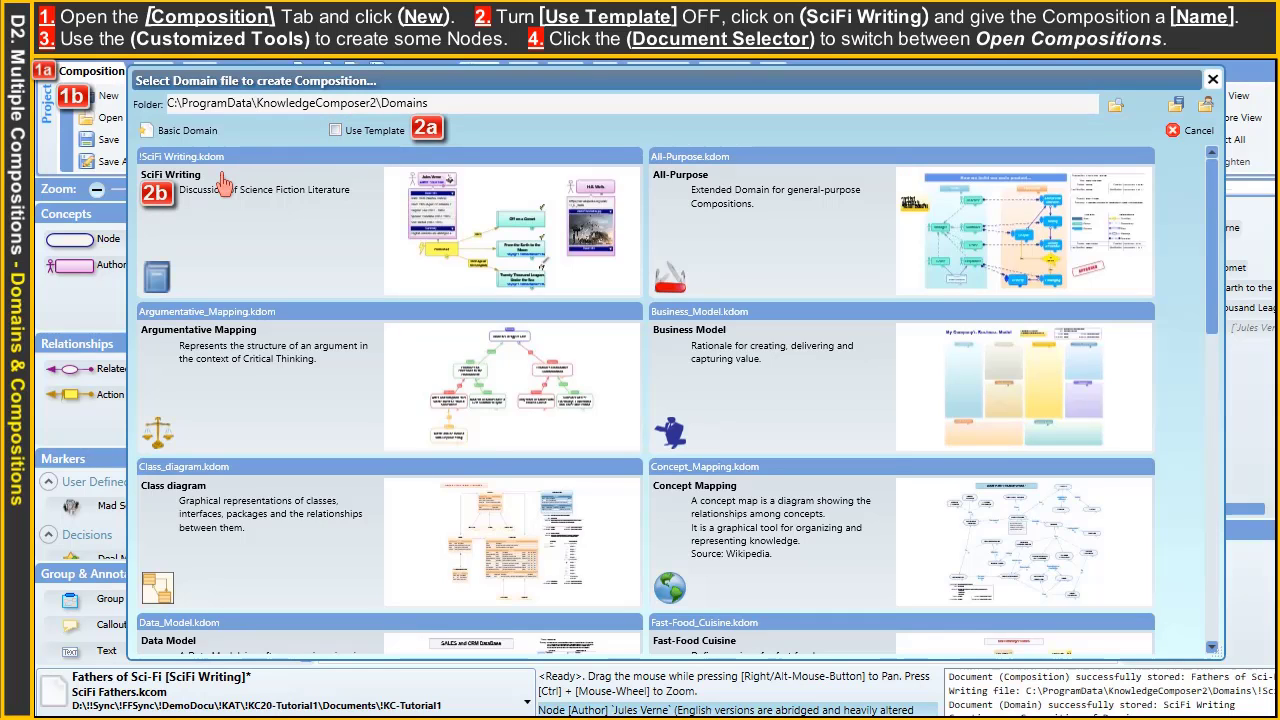
{"action": "left_click", "coordinate": [222, 185]}
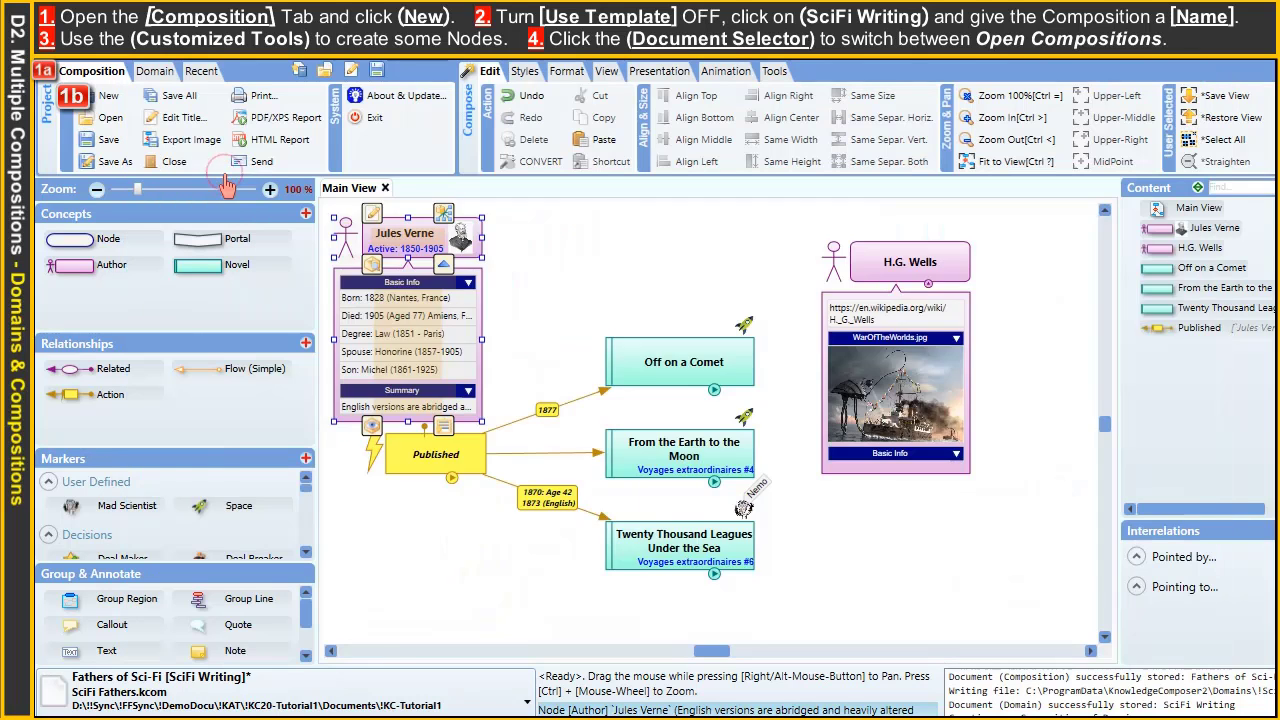
{"action": "type", "text": "American SciFi"}
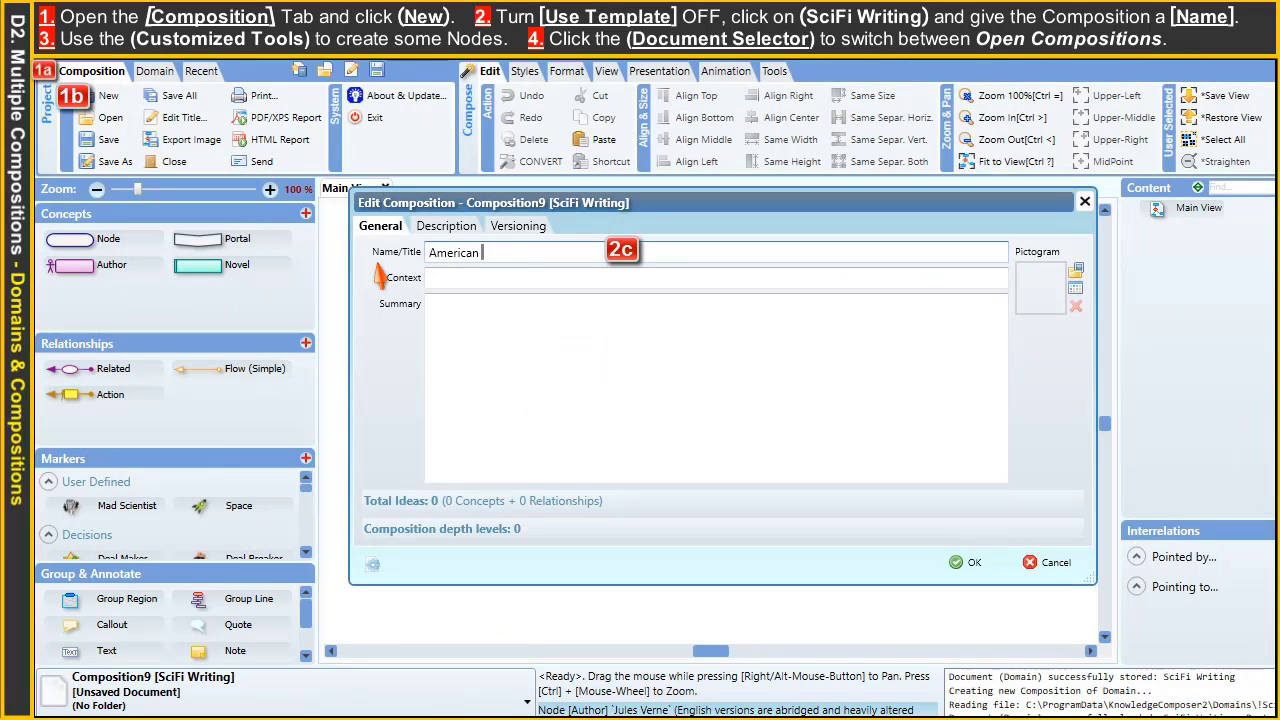
{"action": "left_click", "coordinate": [958, 562]}
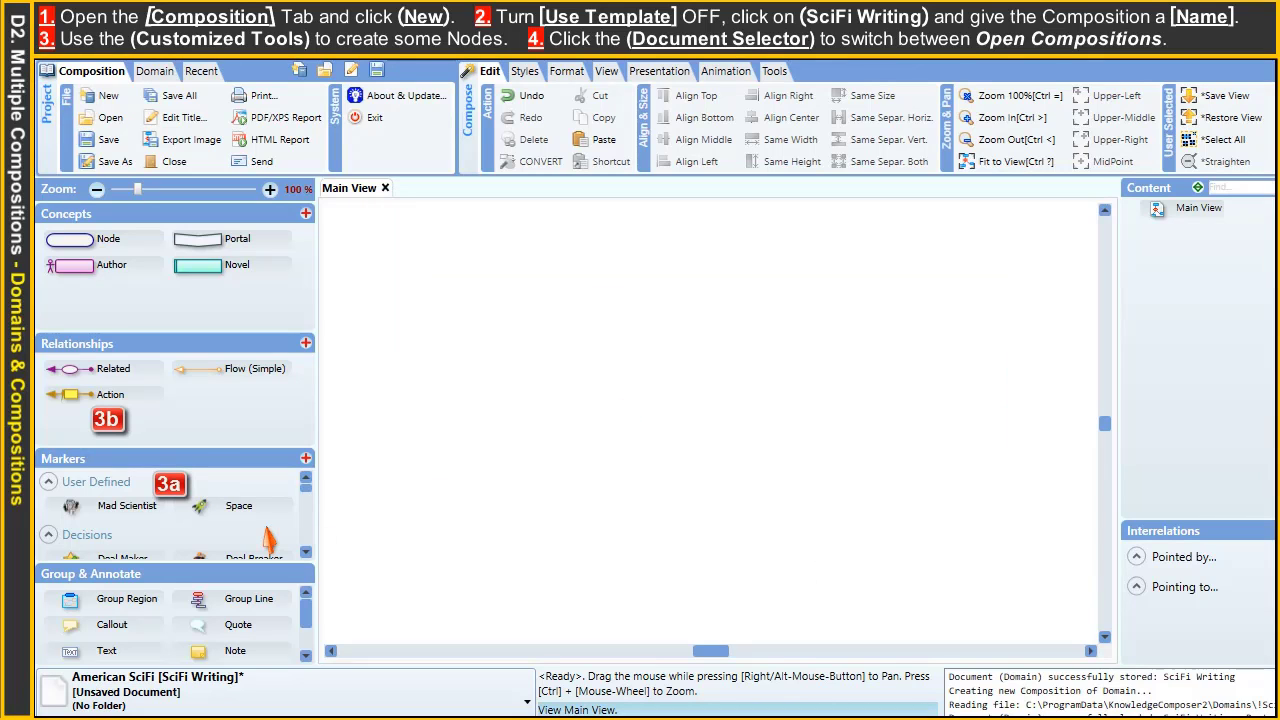
Step: Add two Author concepts side by side near the top of the empty view, named Isaac Asimov and Ray Bradbury
{"action": "left_click", "coordinate": [80, 265]}
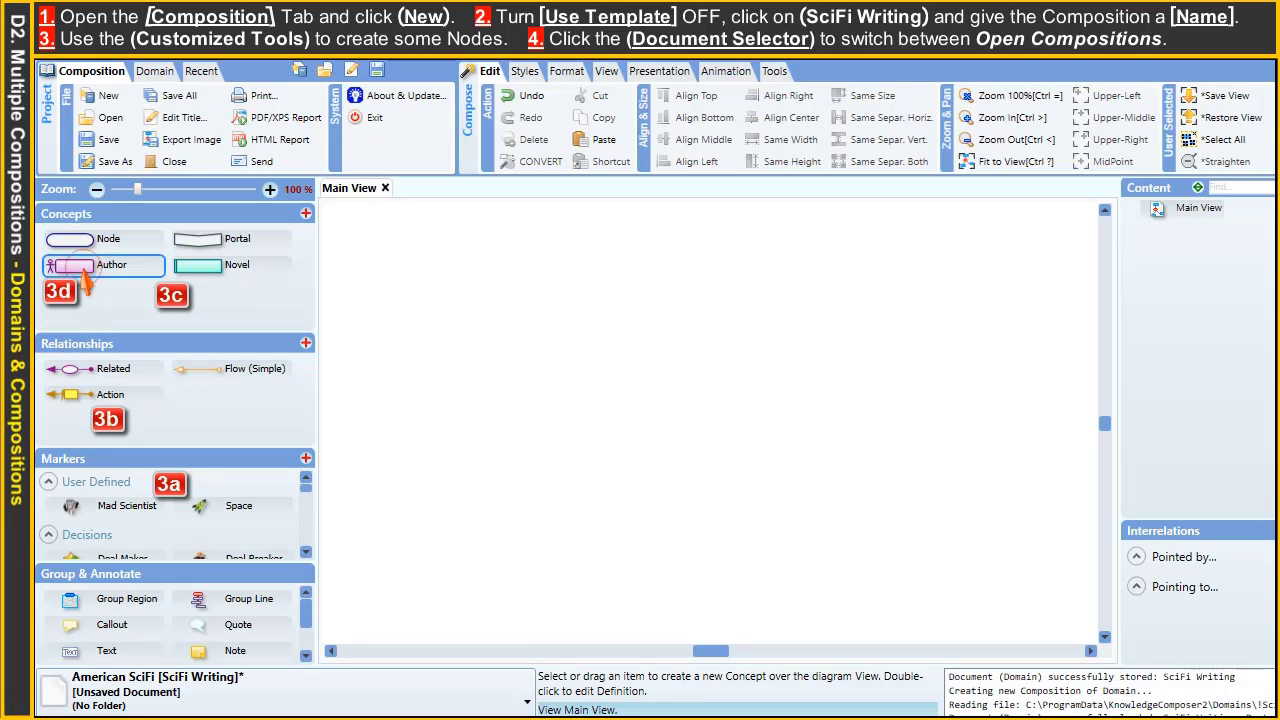
{"action": "left_click", "coordinate": [475, 283]}
{"action": "type", "text": "Isaac Asimov"}
{"action": "key", "text": "Return"}
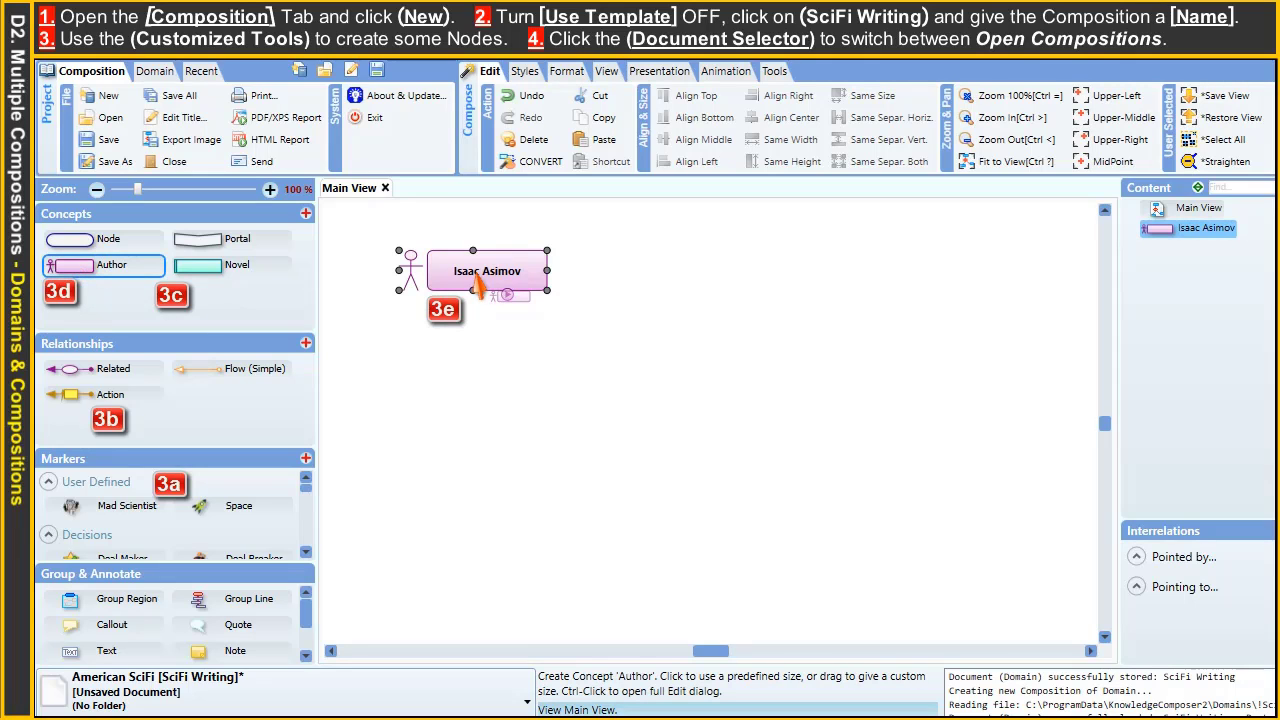
{"action": "left_click", "coordinate": [940, 284]}
{"action": "type", "text": "Ray Bradbury"}
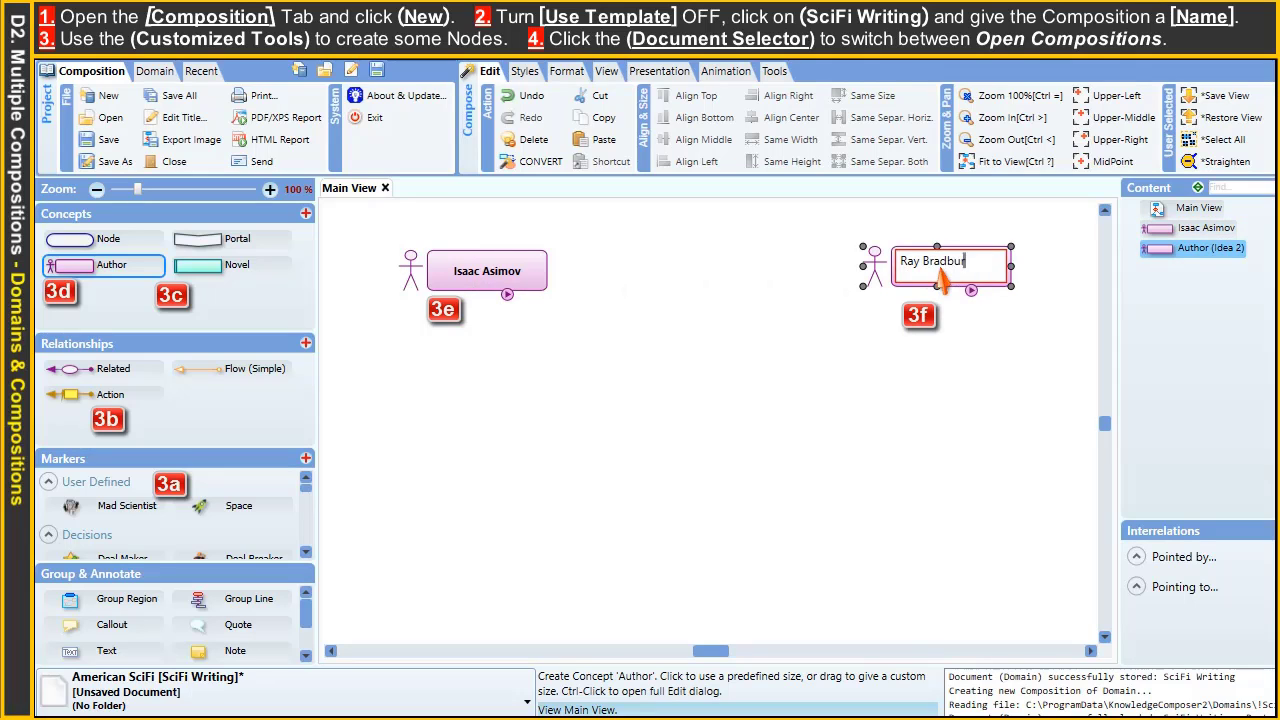
{"action": "key", "text": "Return"}
{"action": "right_click", "coordinate": [675, 338]}
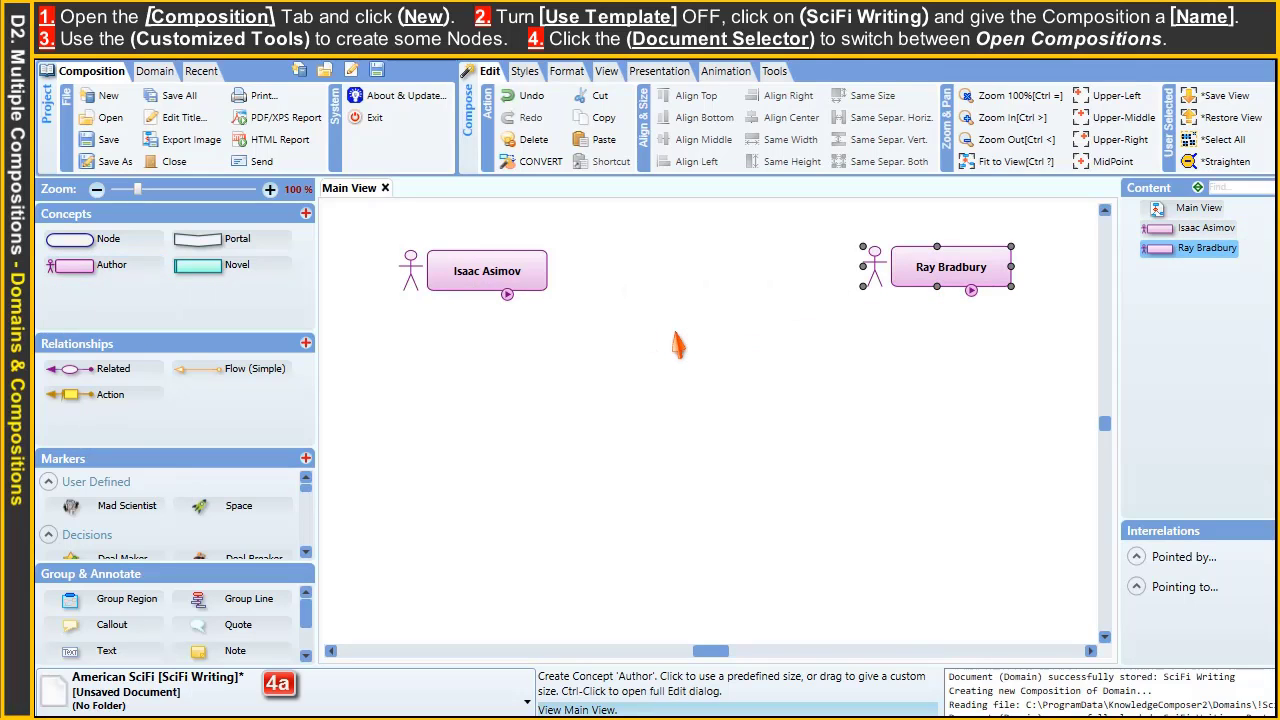
Step: Switch to the open Fathers of Sci-Fi composition and bring up the list of open compositions again
{"action": "left_click", "coordinate": [345, 697]}
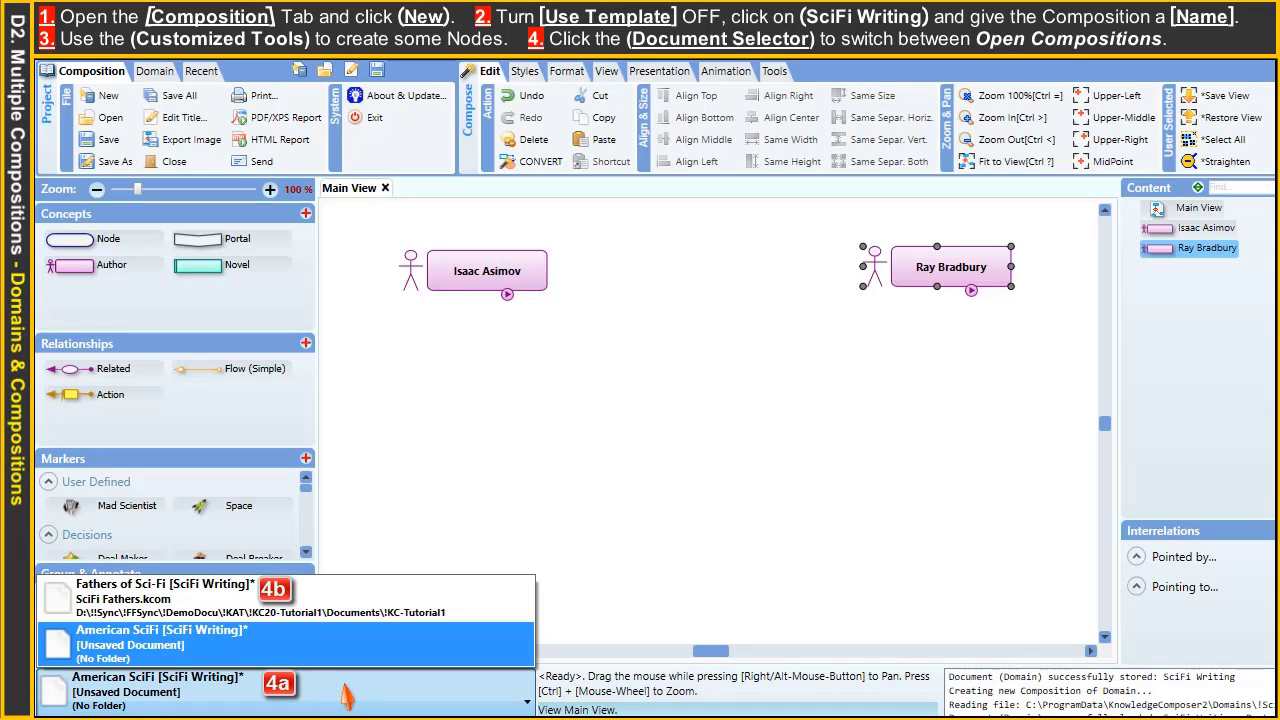
{"action": "left_click", "coordinate": [465, 598]}
{"action": "left_click", "coordinate": [348, 690]}
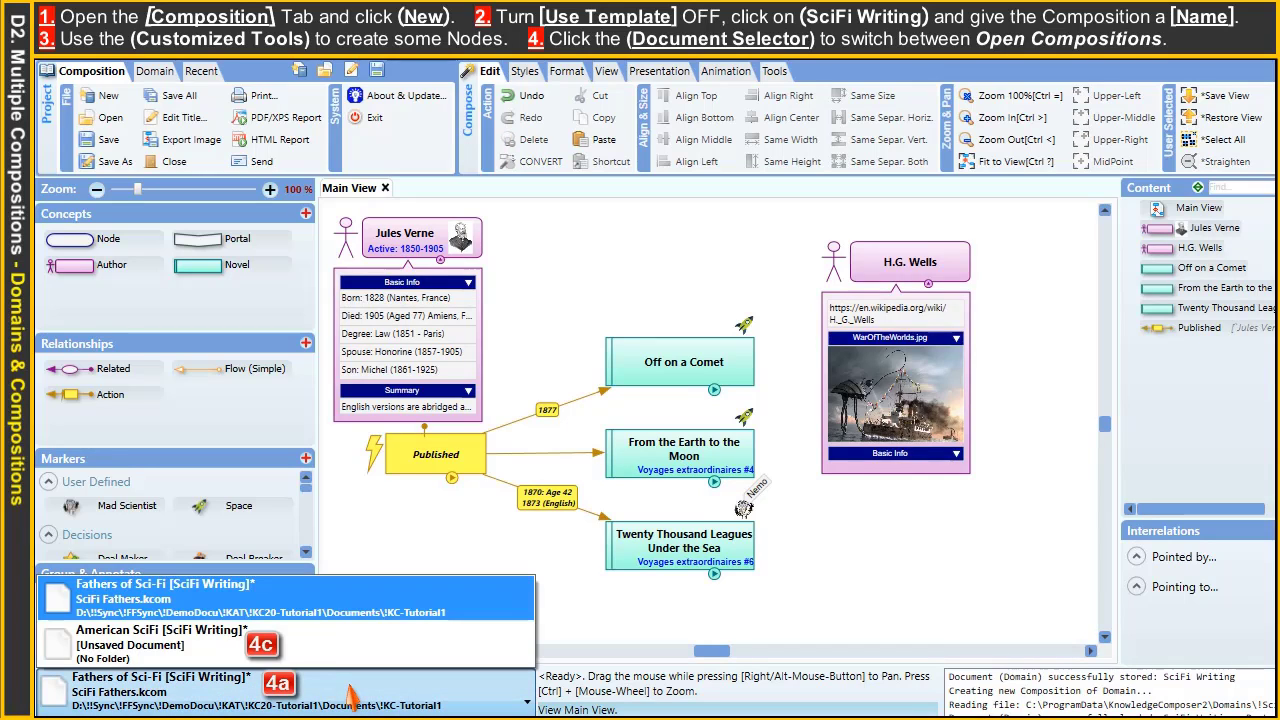